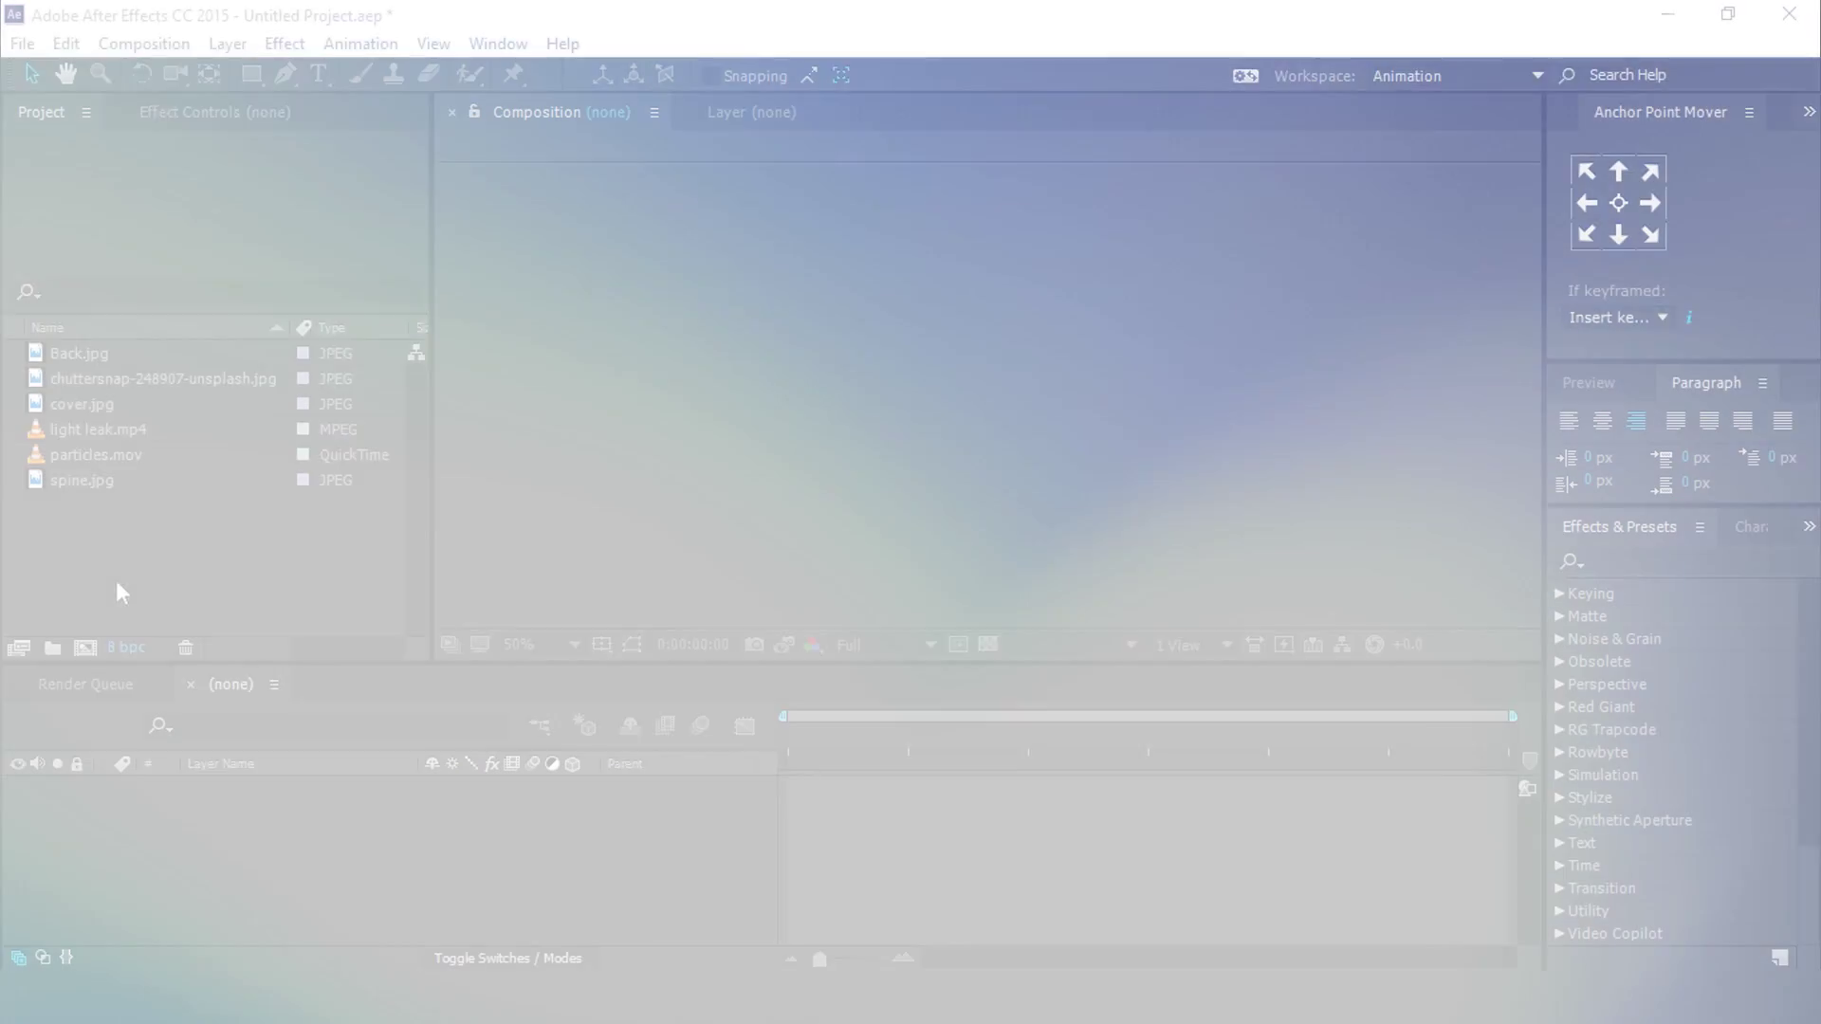
Step: Create a 1920 x 1080, 30 fps composition named "main comp" with a duration of 0:00:30:08
left_click(113, 601)
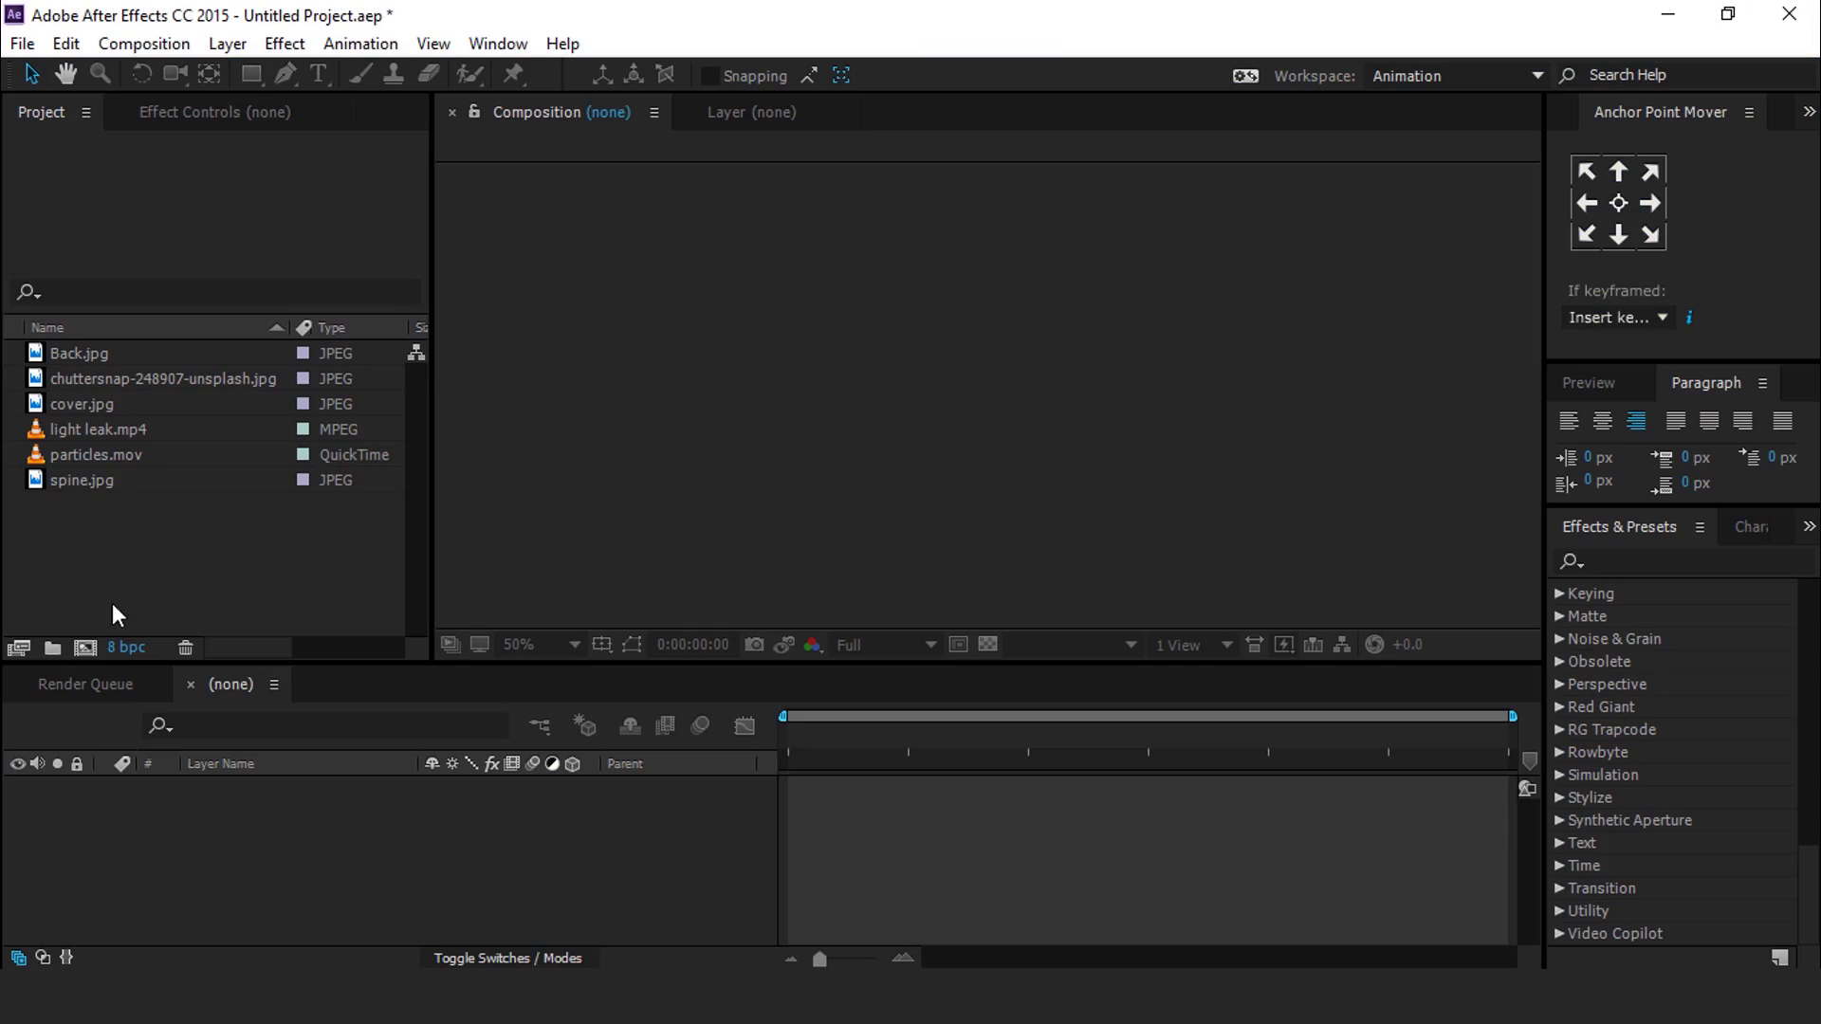
left_click(85, 646)
key("ctrl+n")
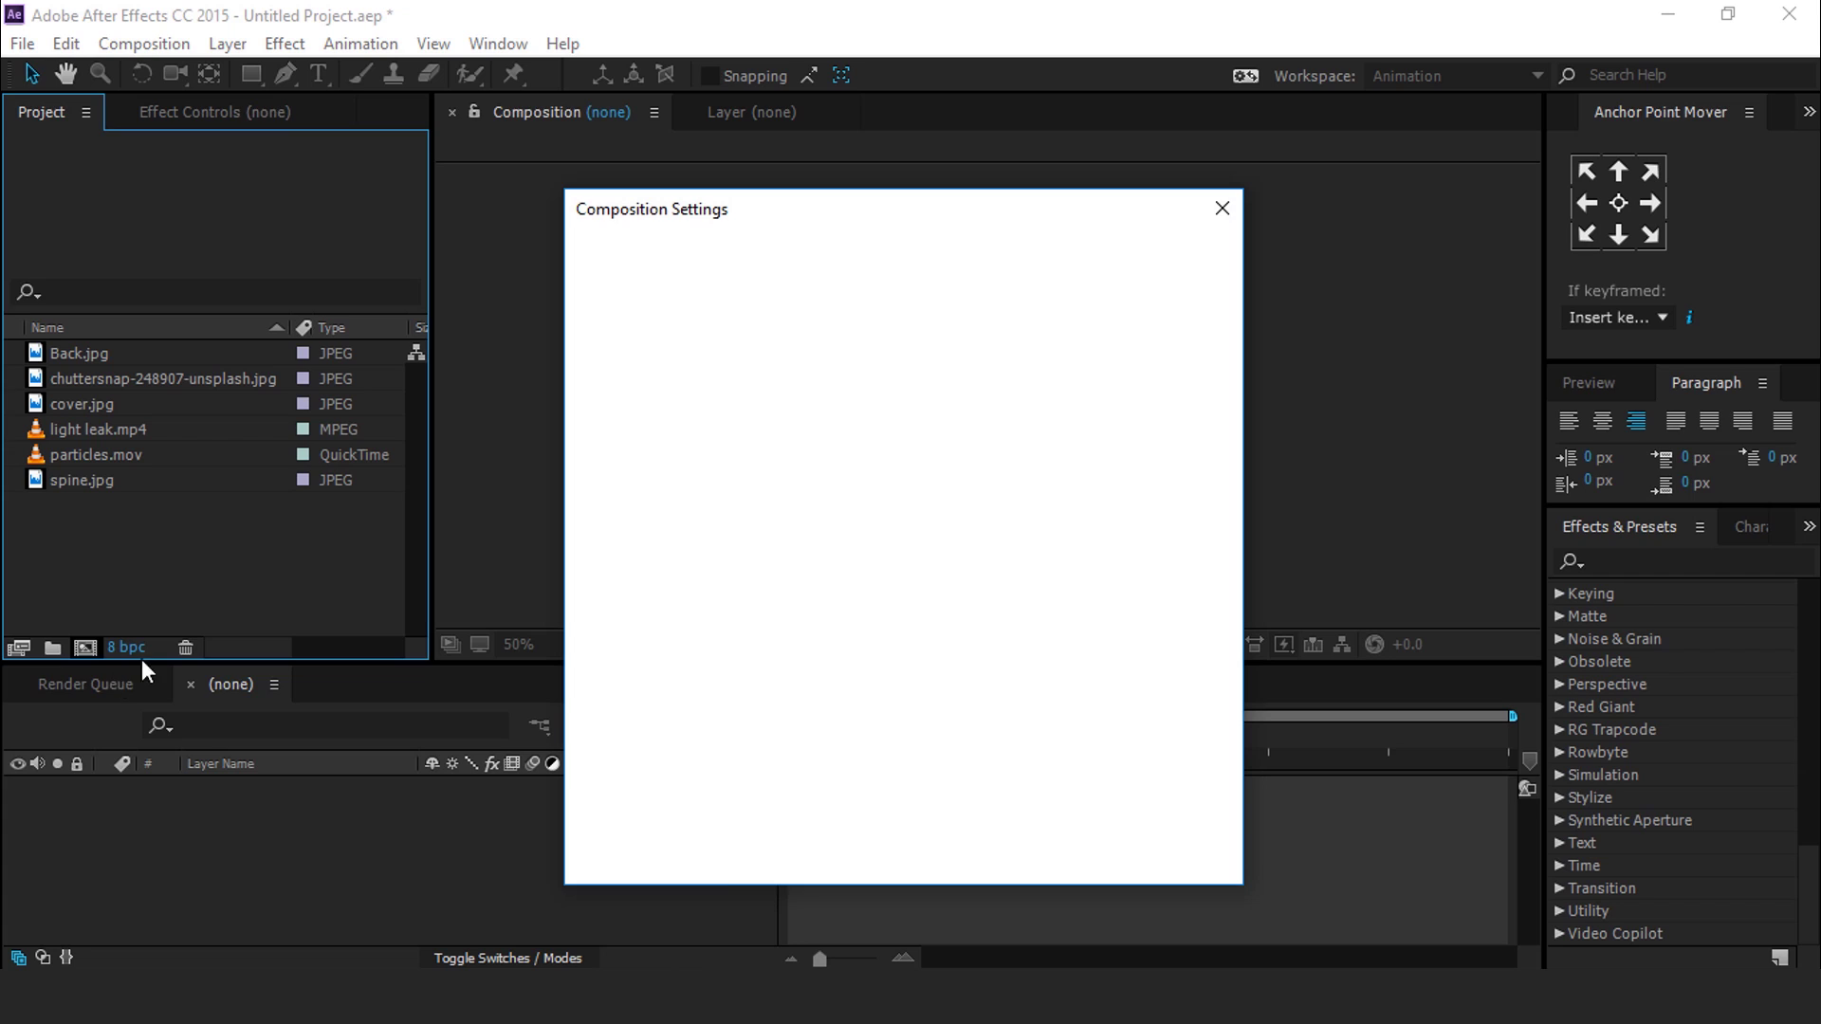
type("mai")
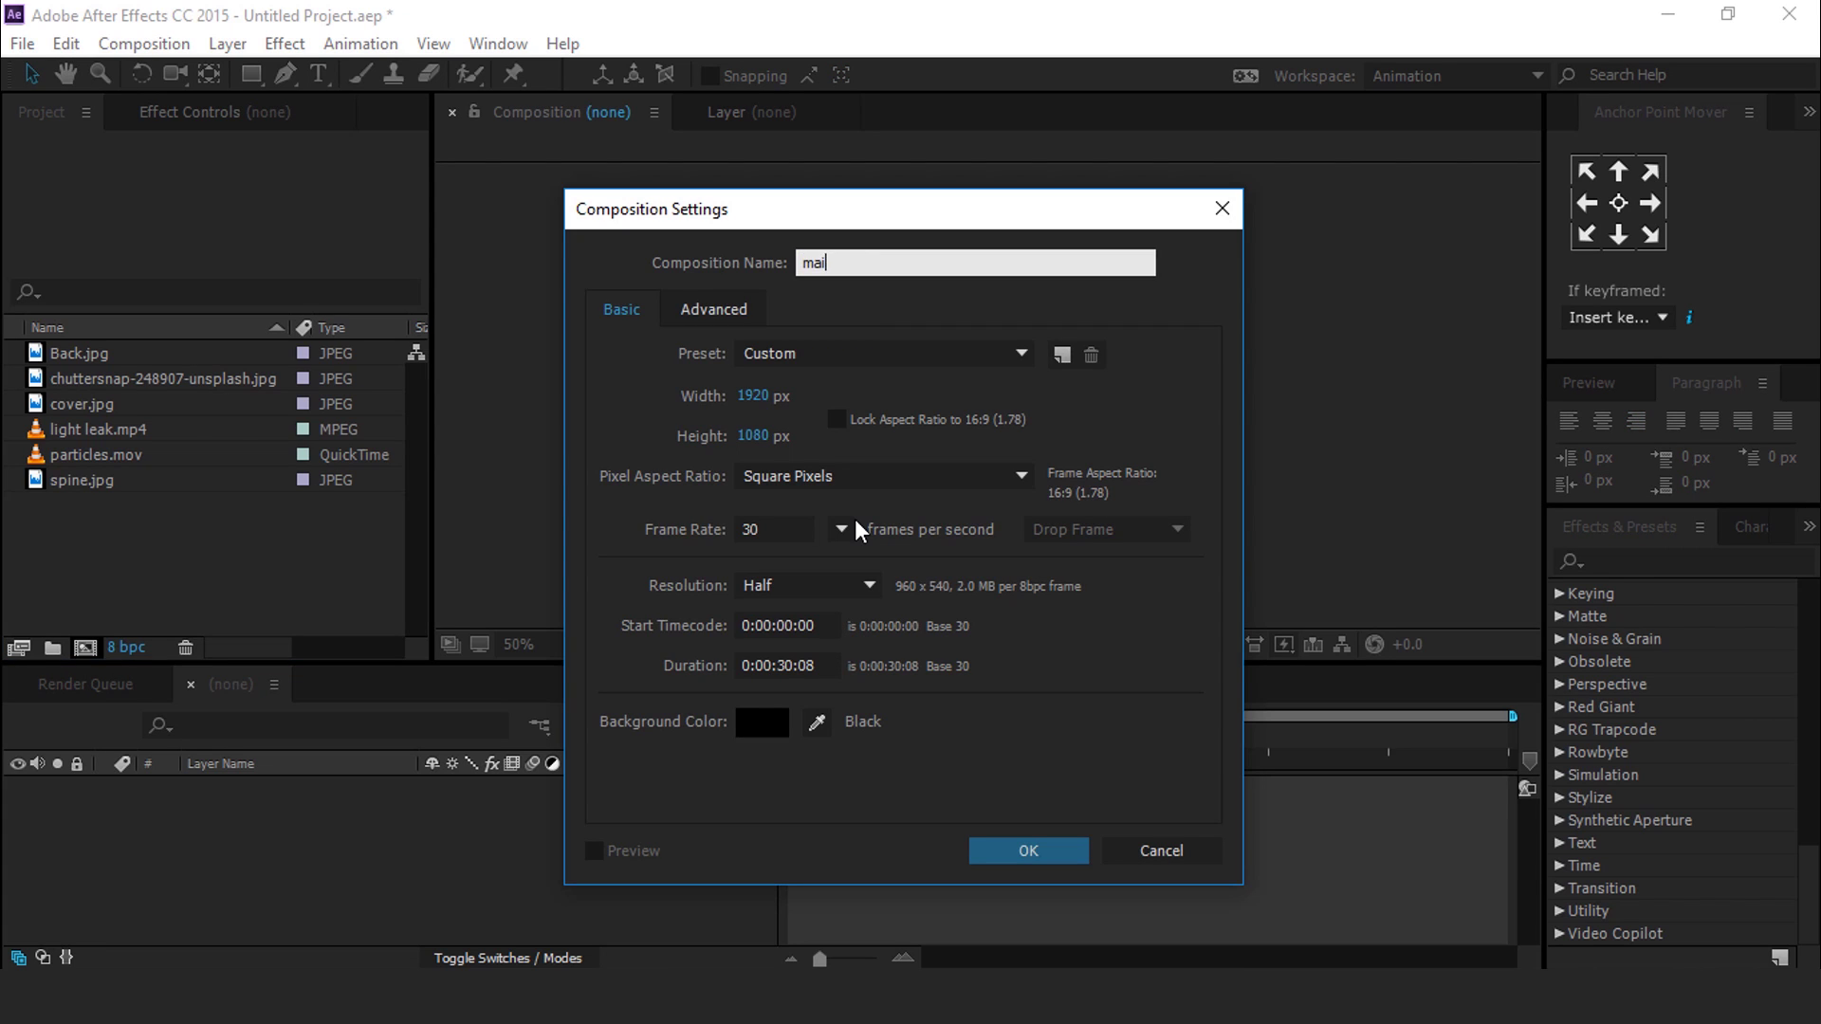
type("n comp")
left_click(1027, 853)
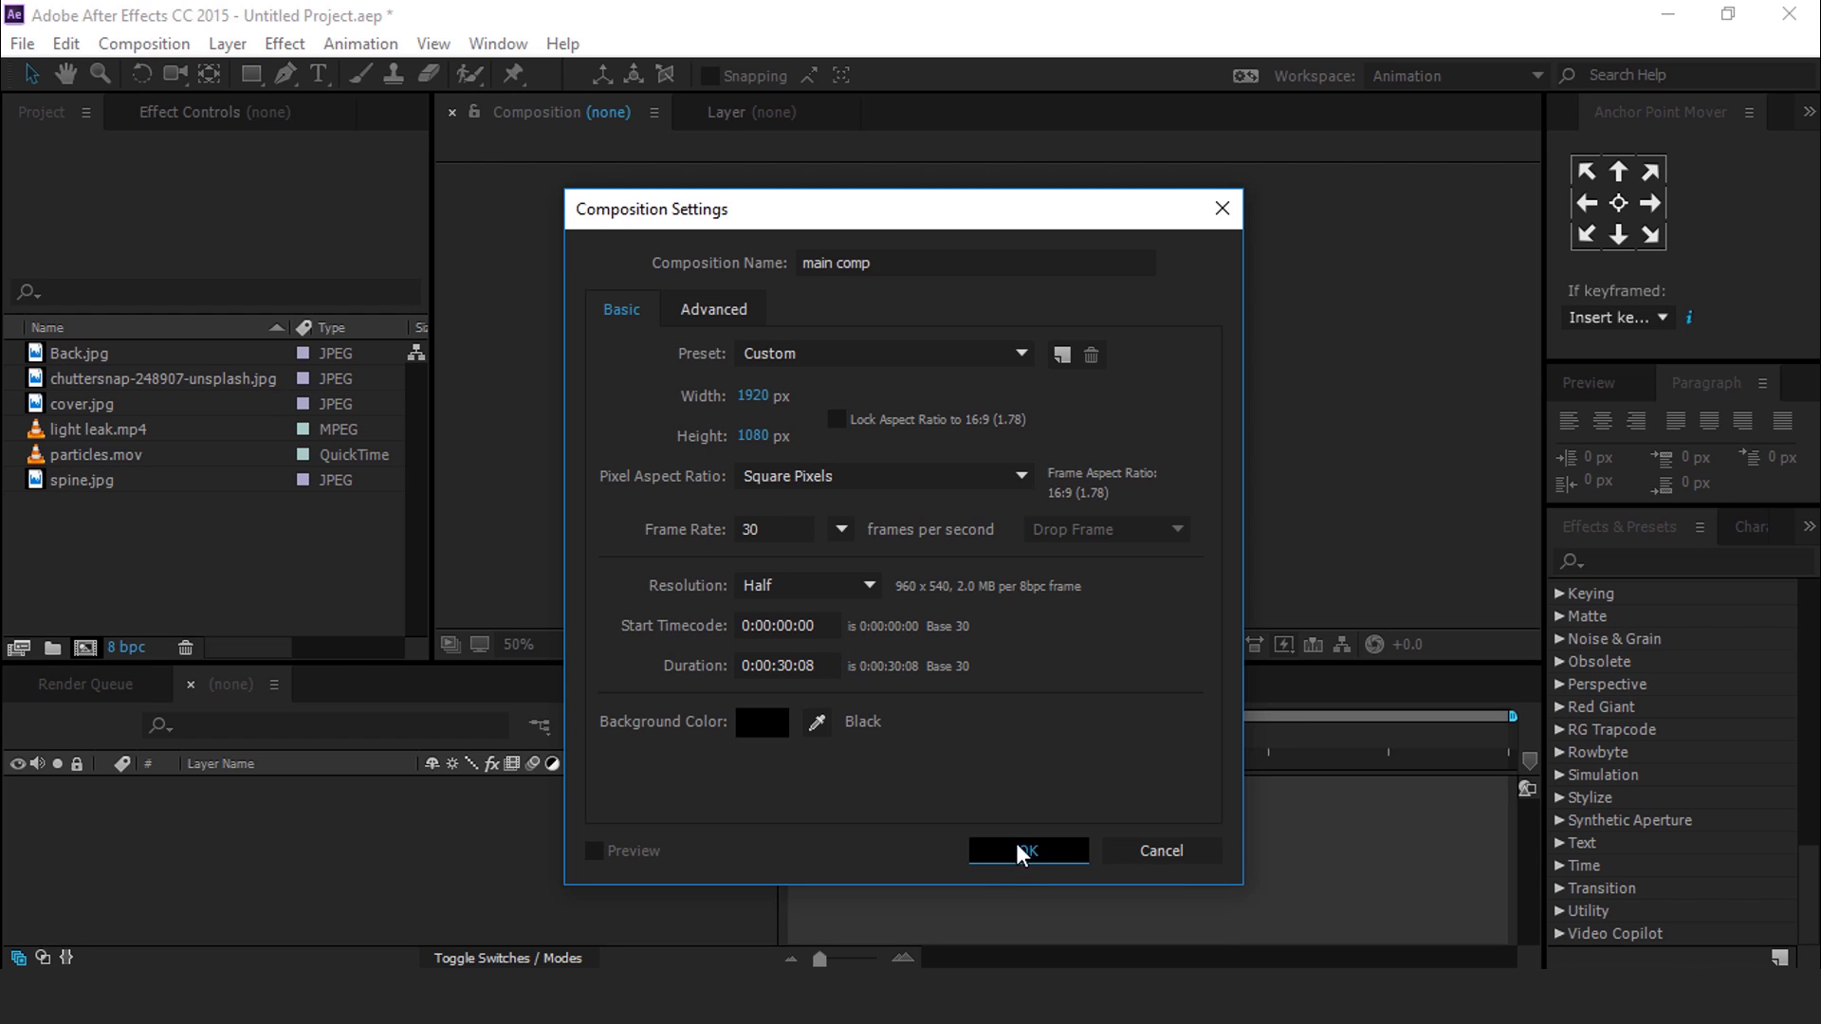
Step: Create another composition named "BG" with the same 1920 x 1080, 30 fps settings
left_click(130, 566)
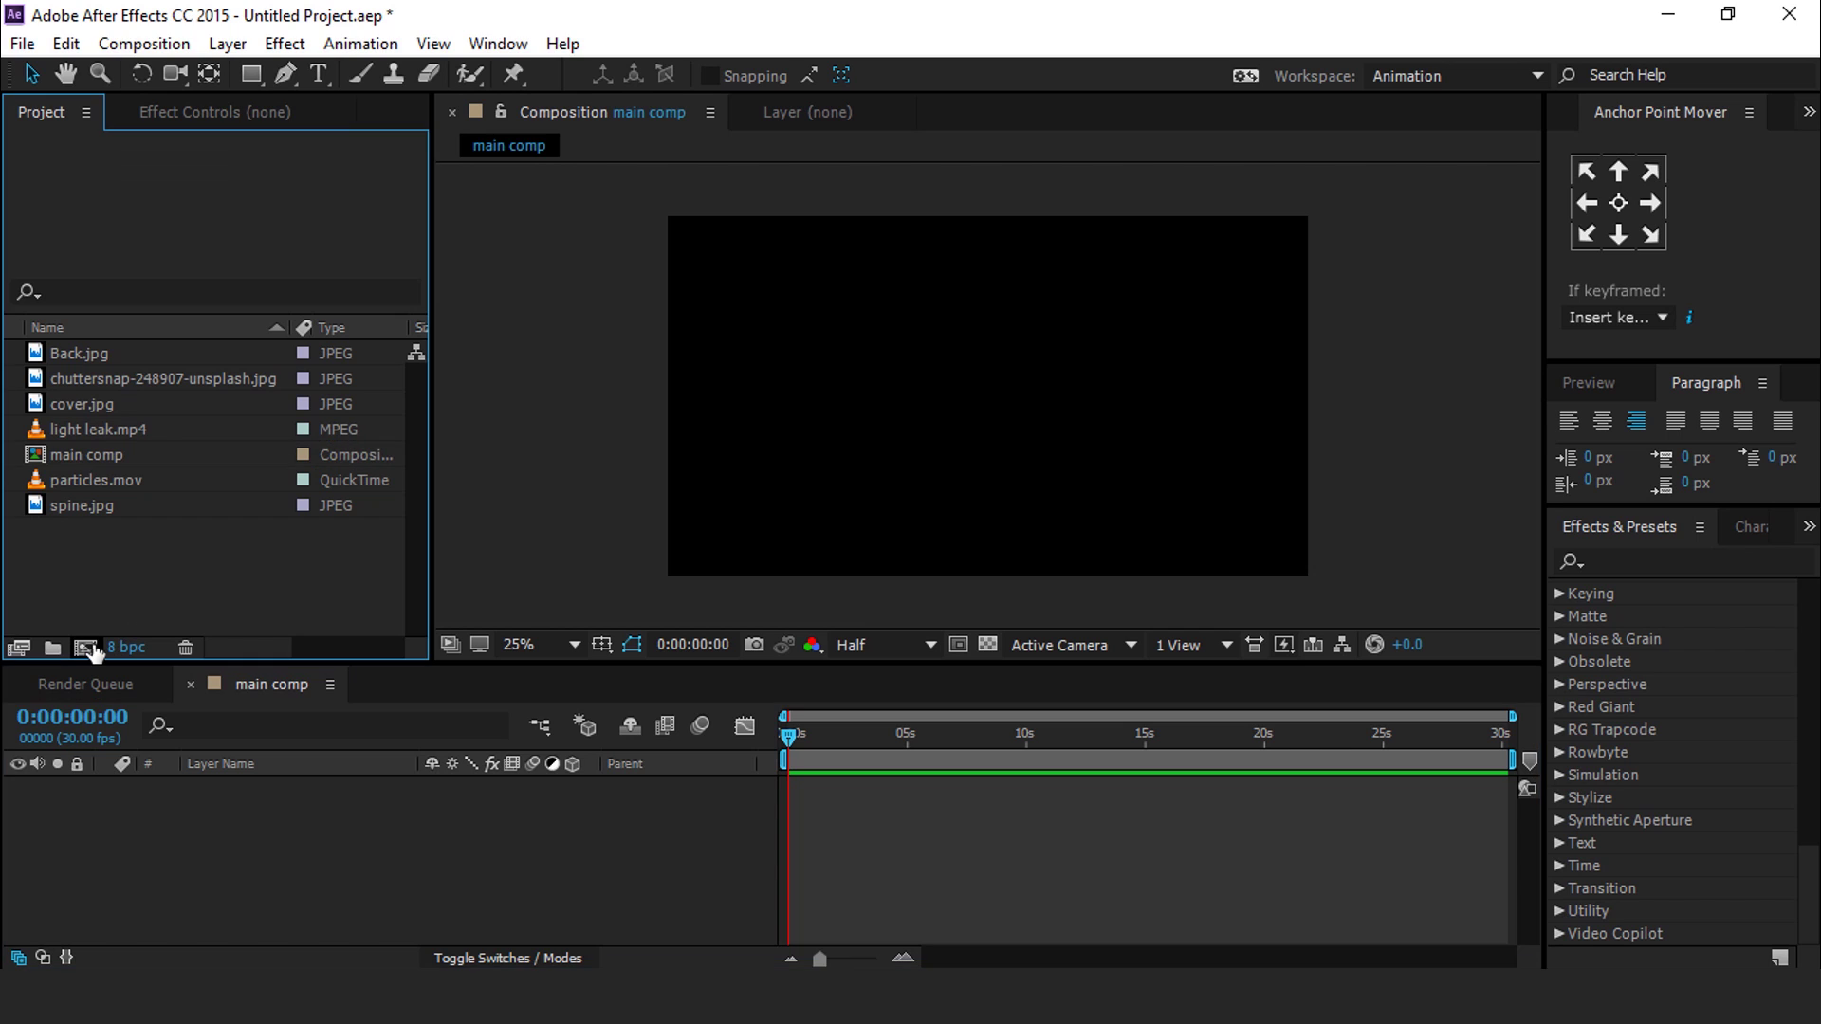
left_click(85, 647)
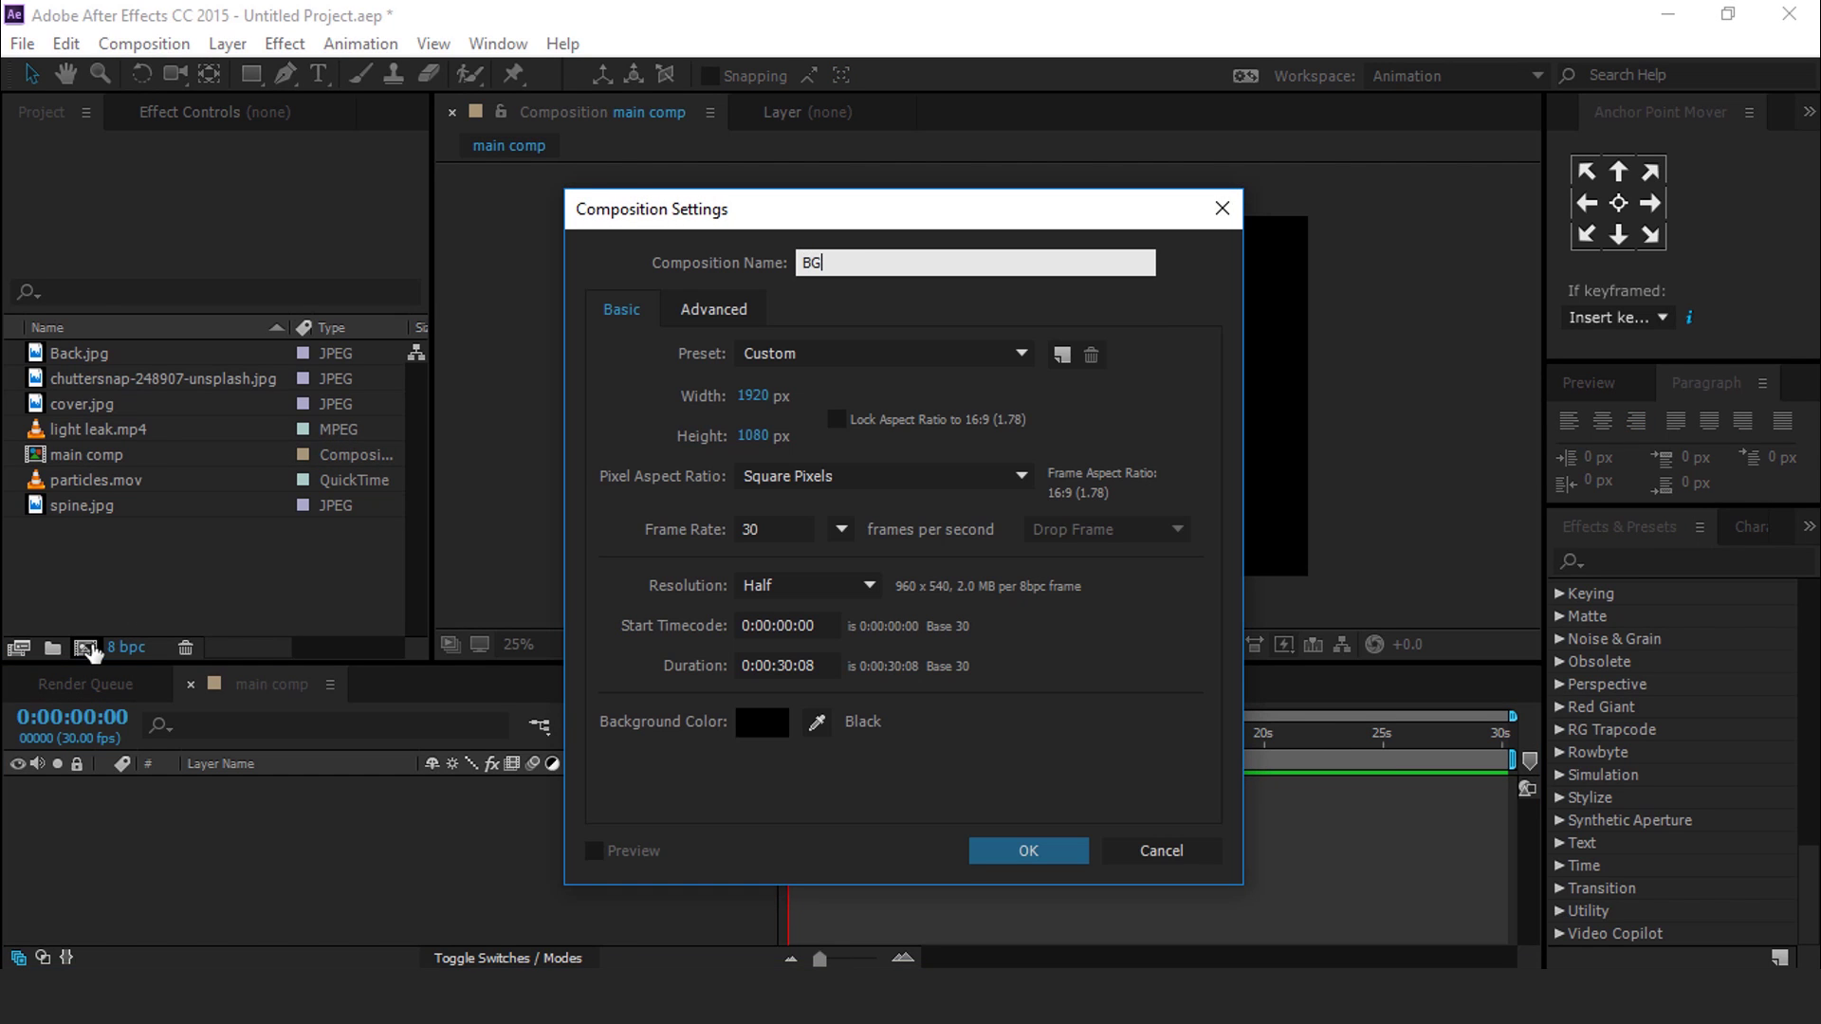
left_click(1029, 852)
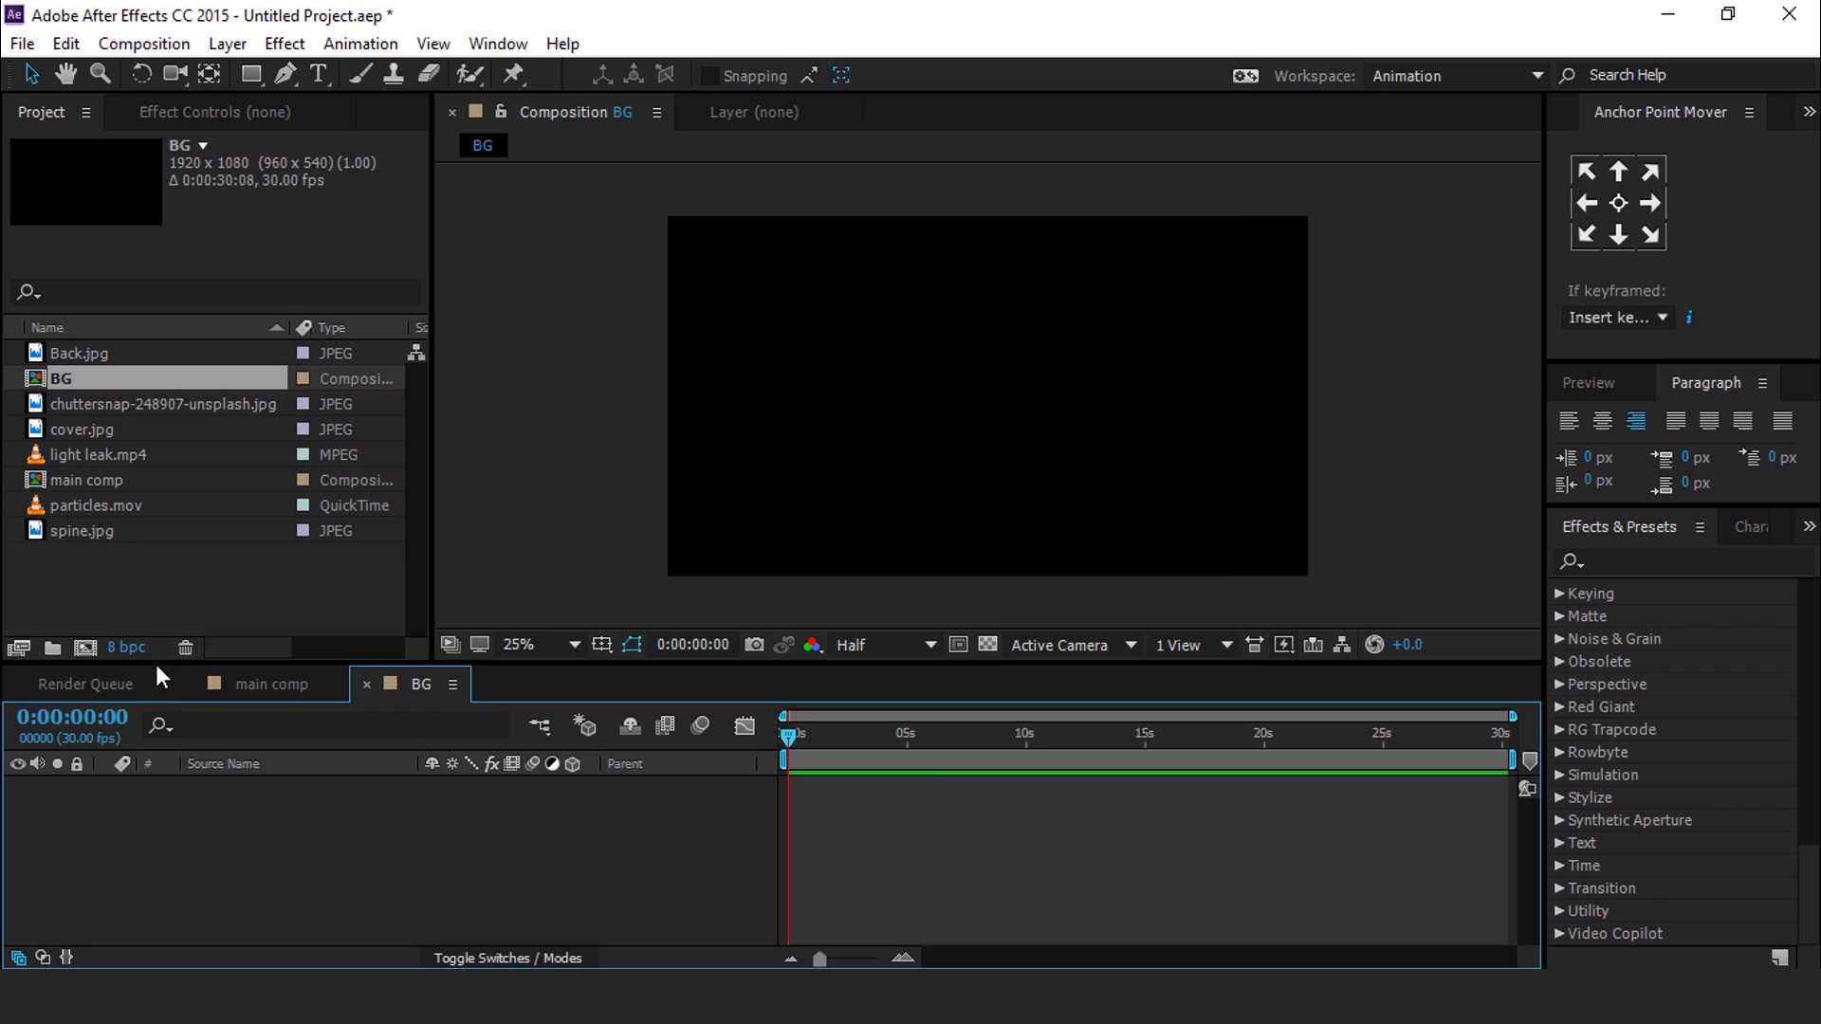
Step: Add the chuttersnap city photo to the BG composition and scale it down to 27% so it fits the frame
left_click(112, 577)
left_click(127, 406)
left_click_drag(44, 411, 315, 863)
key("s")
left_click_drag(515, 821, 418, 823)
left_click(441, 879)
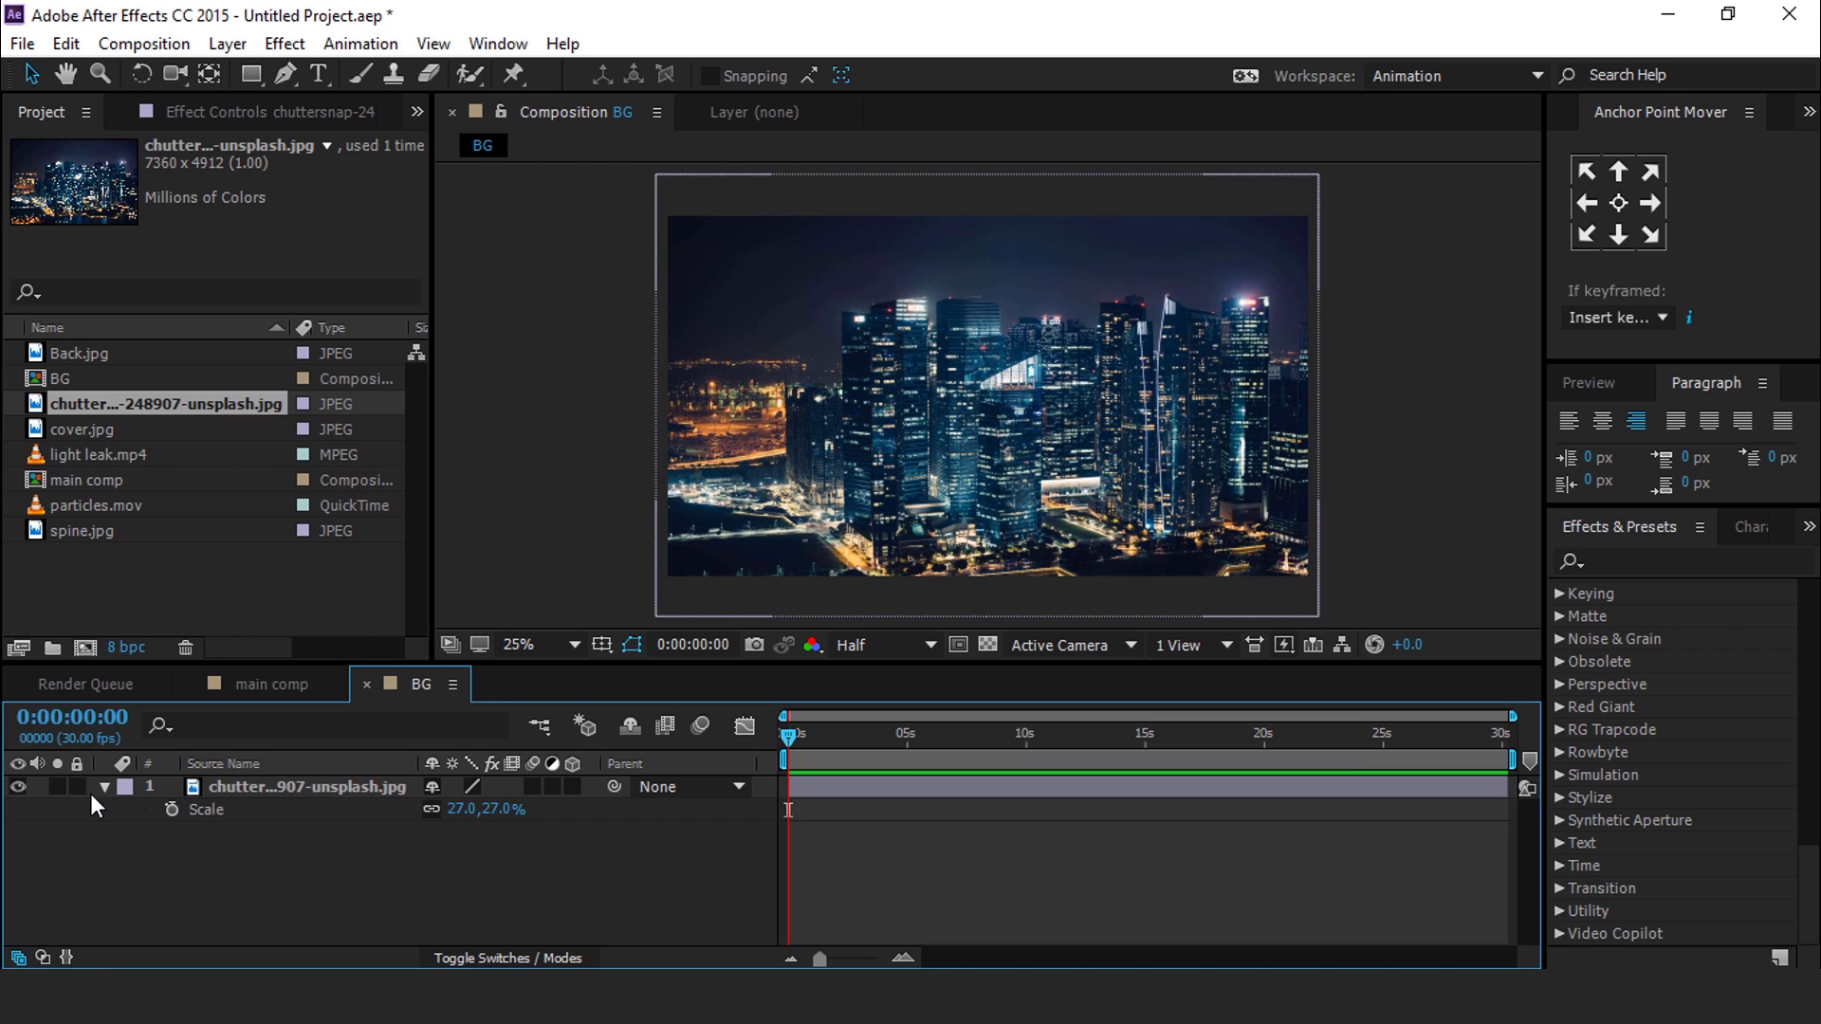
left_click(107, 789)
Step: Create a black solid layer above the city photo in the BG composition
right_click(564, 823)
mouse_move(674, 576)
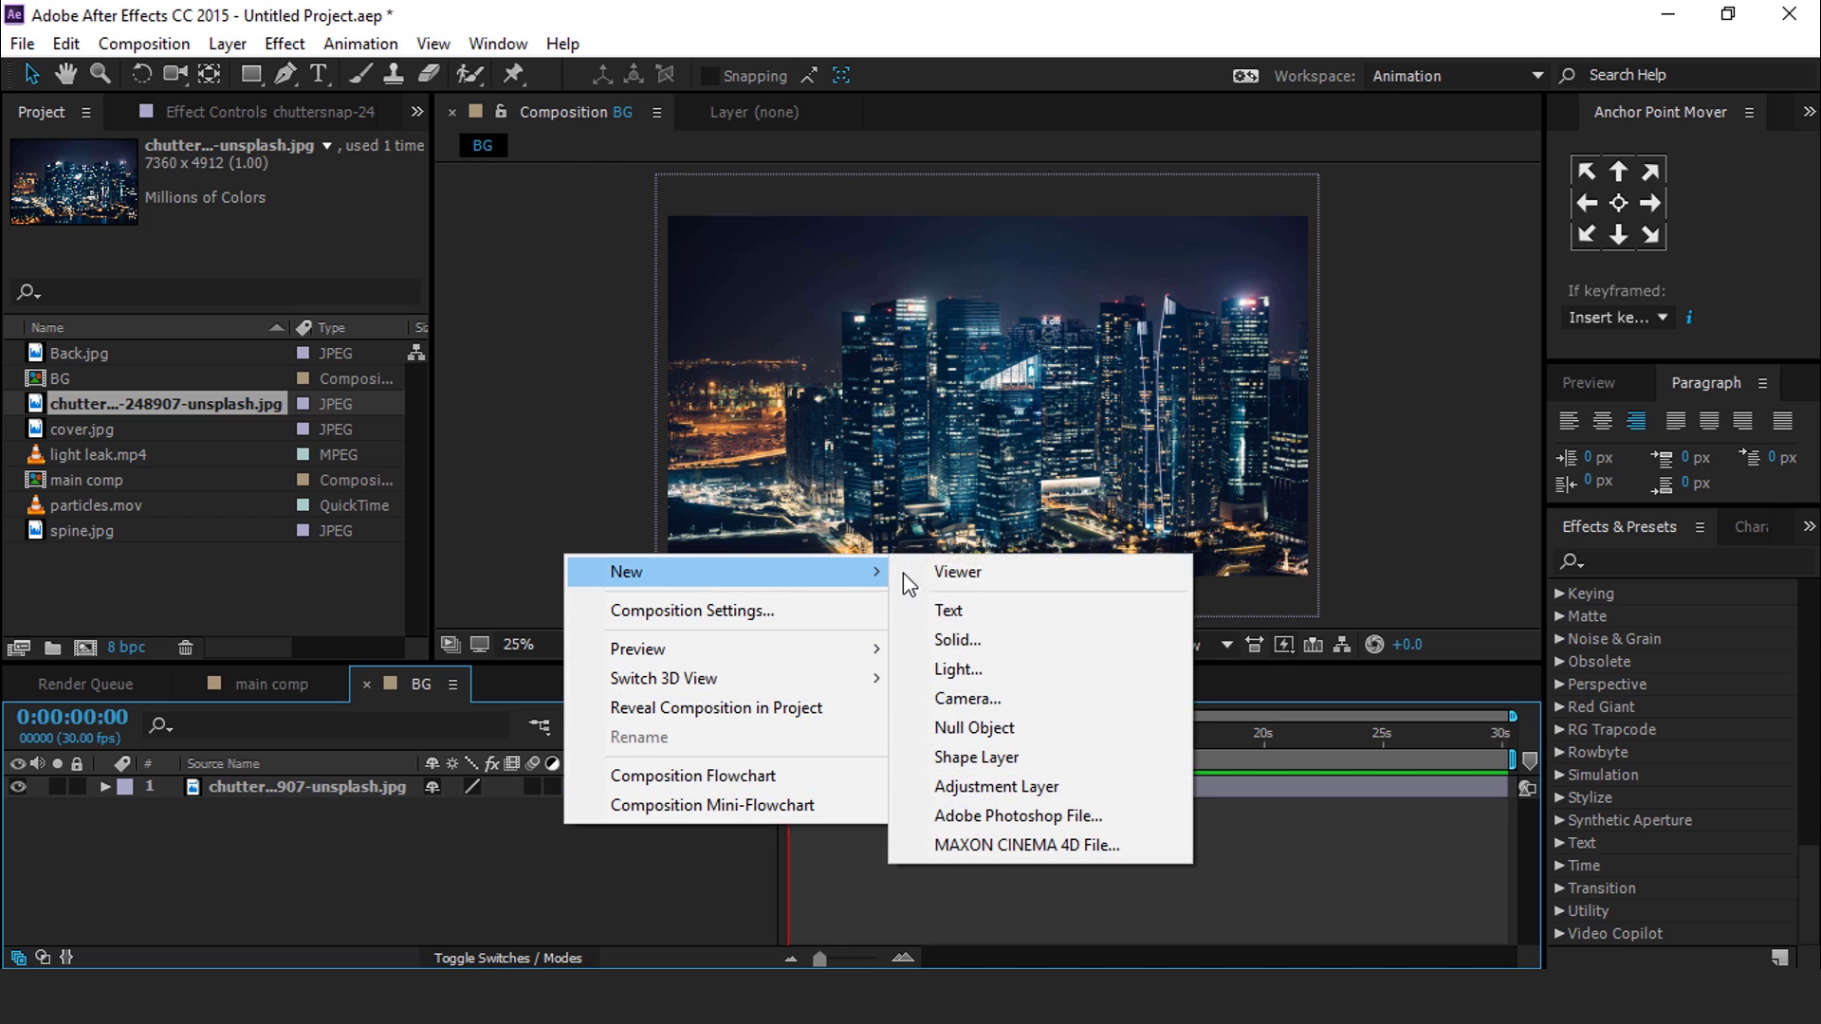
left_click(839, 636)
left_click(764, 726)
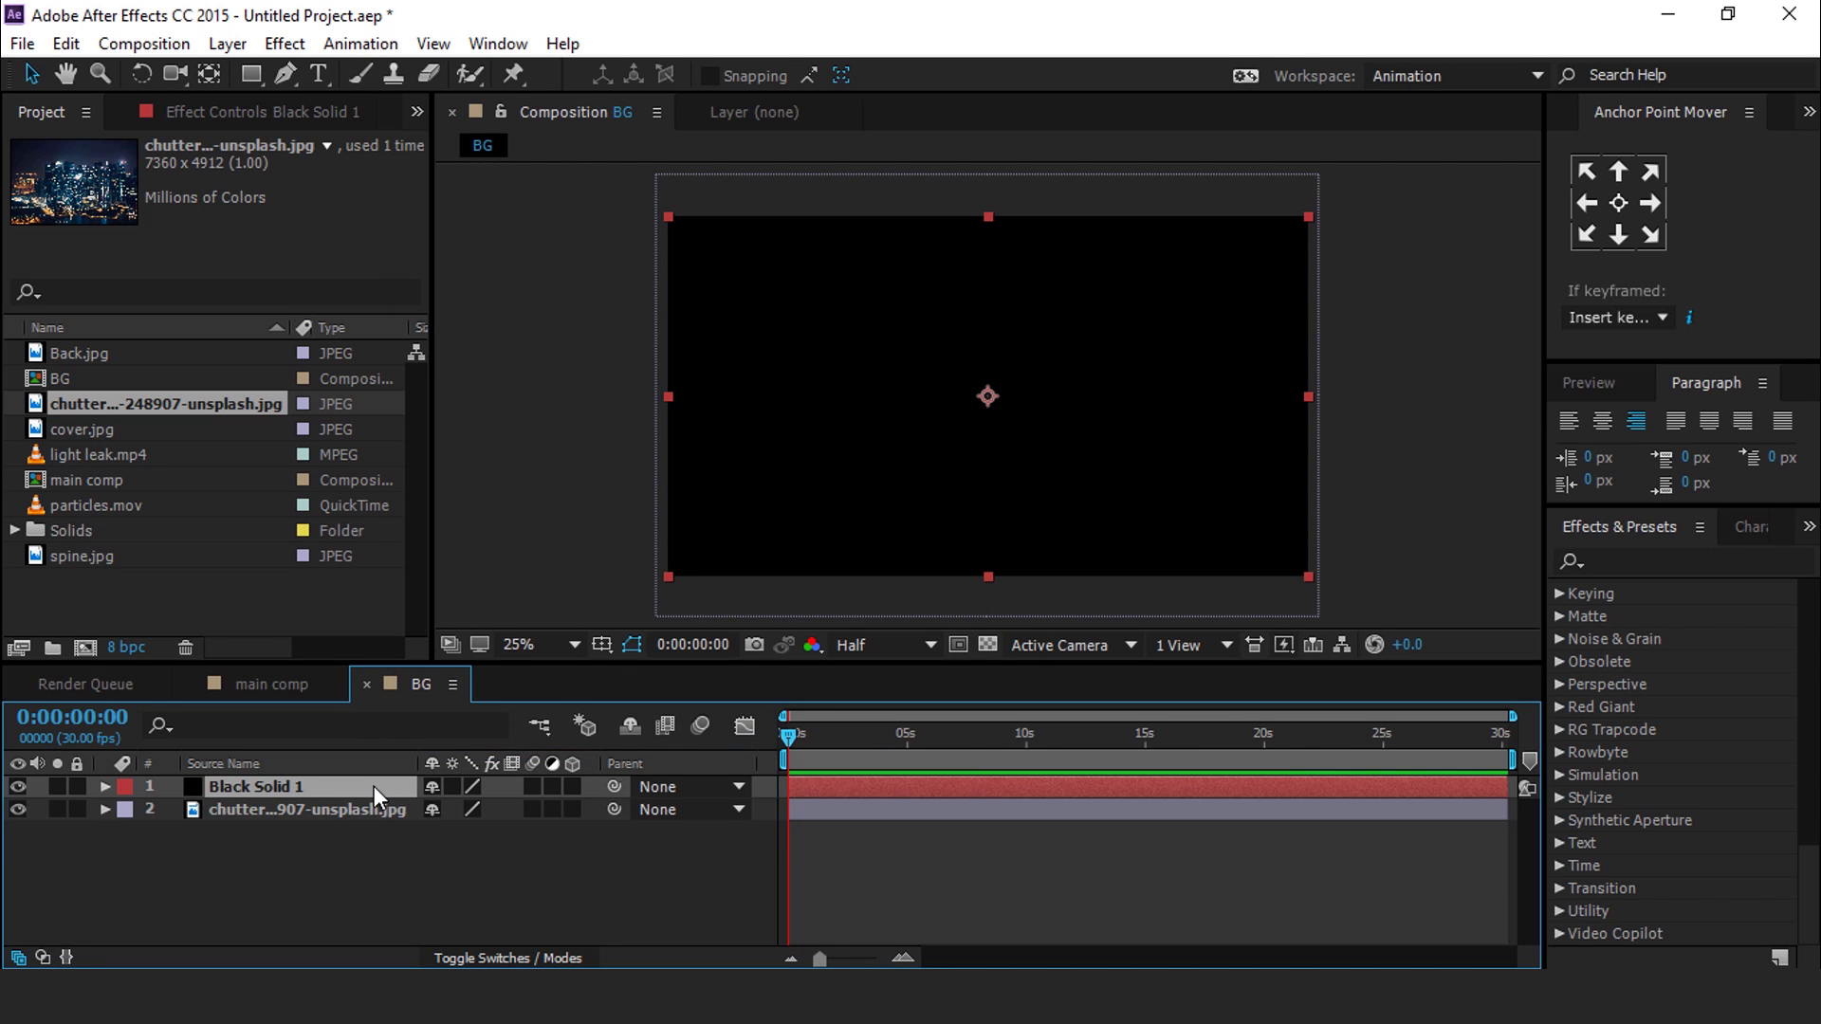
Step: Set the black solid's opacity to 50% to darken the city photo
key("t")
type("50")
key("Return")
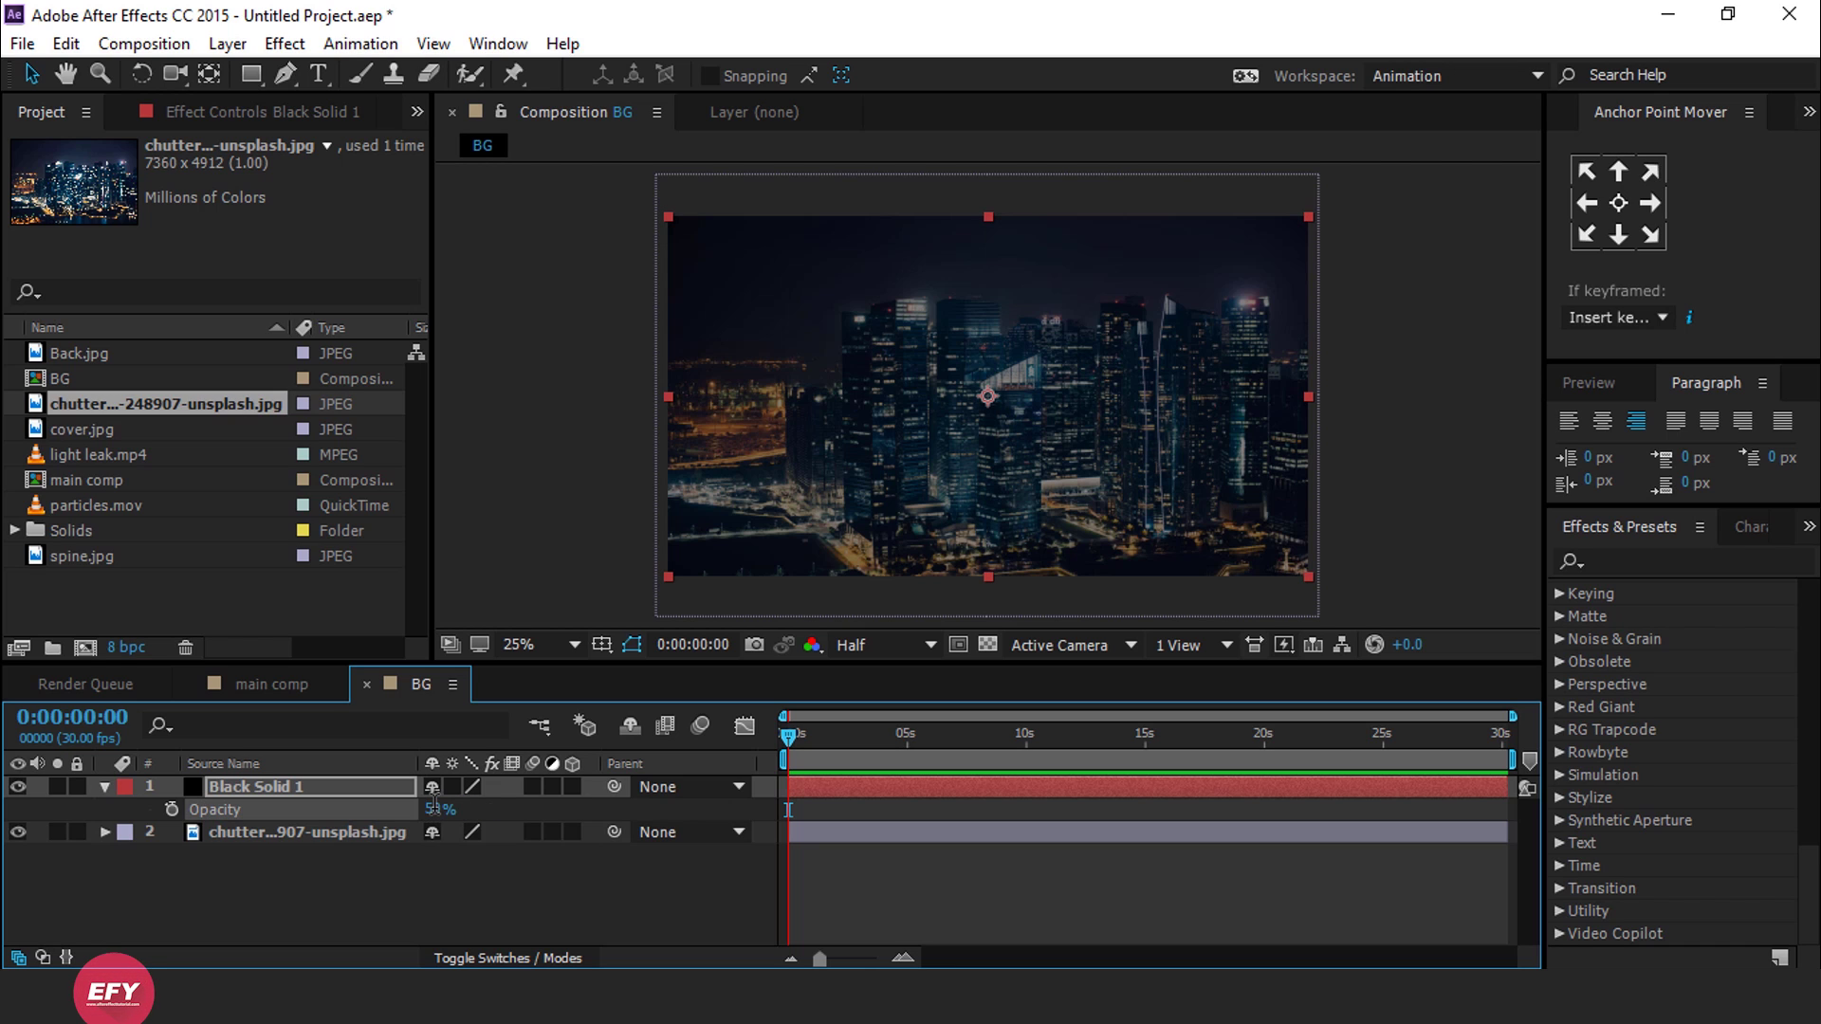
left_click(105, 786)
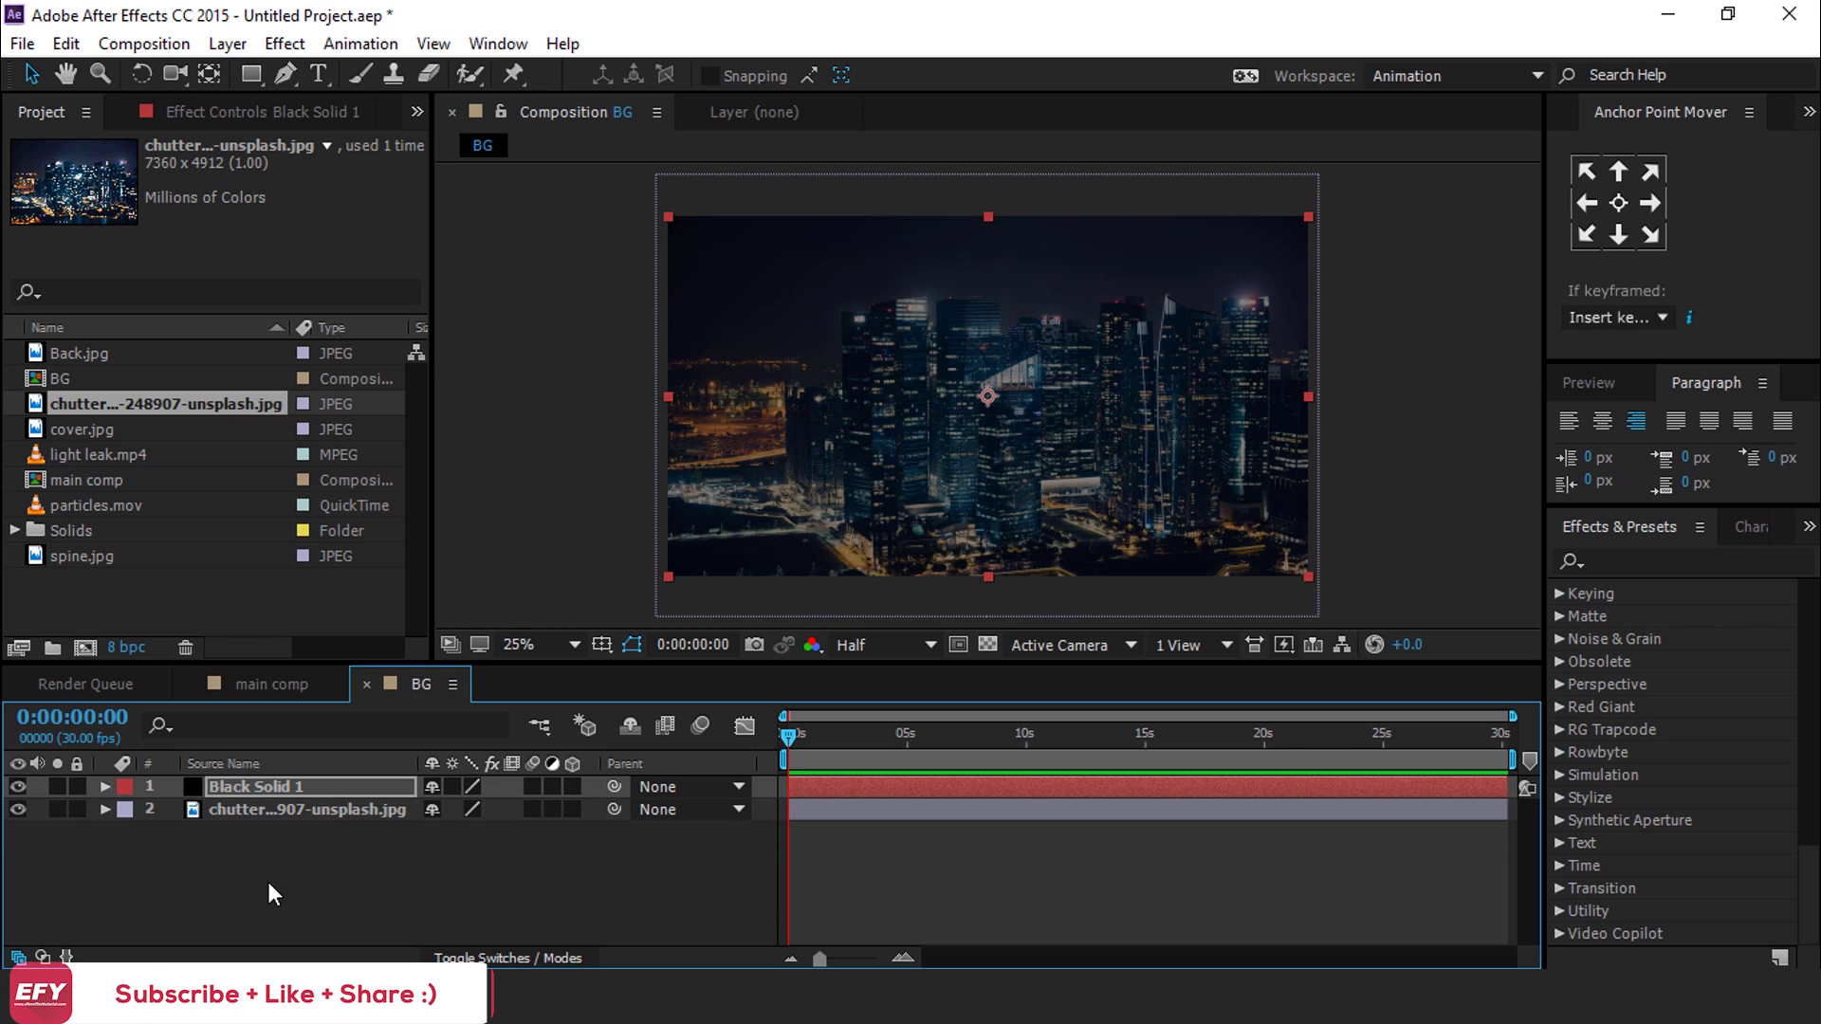
Step: Add particles.mov above the black solid and set its blending mode to Screen
left_click(270, 882)
left_click(74, 508)
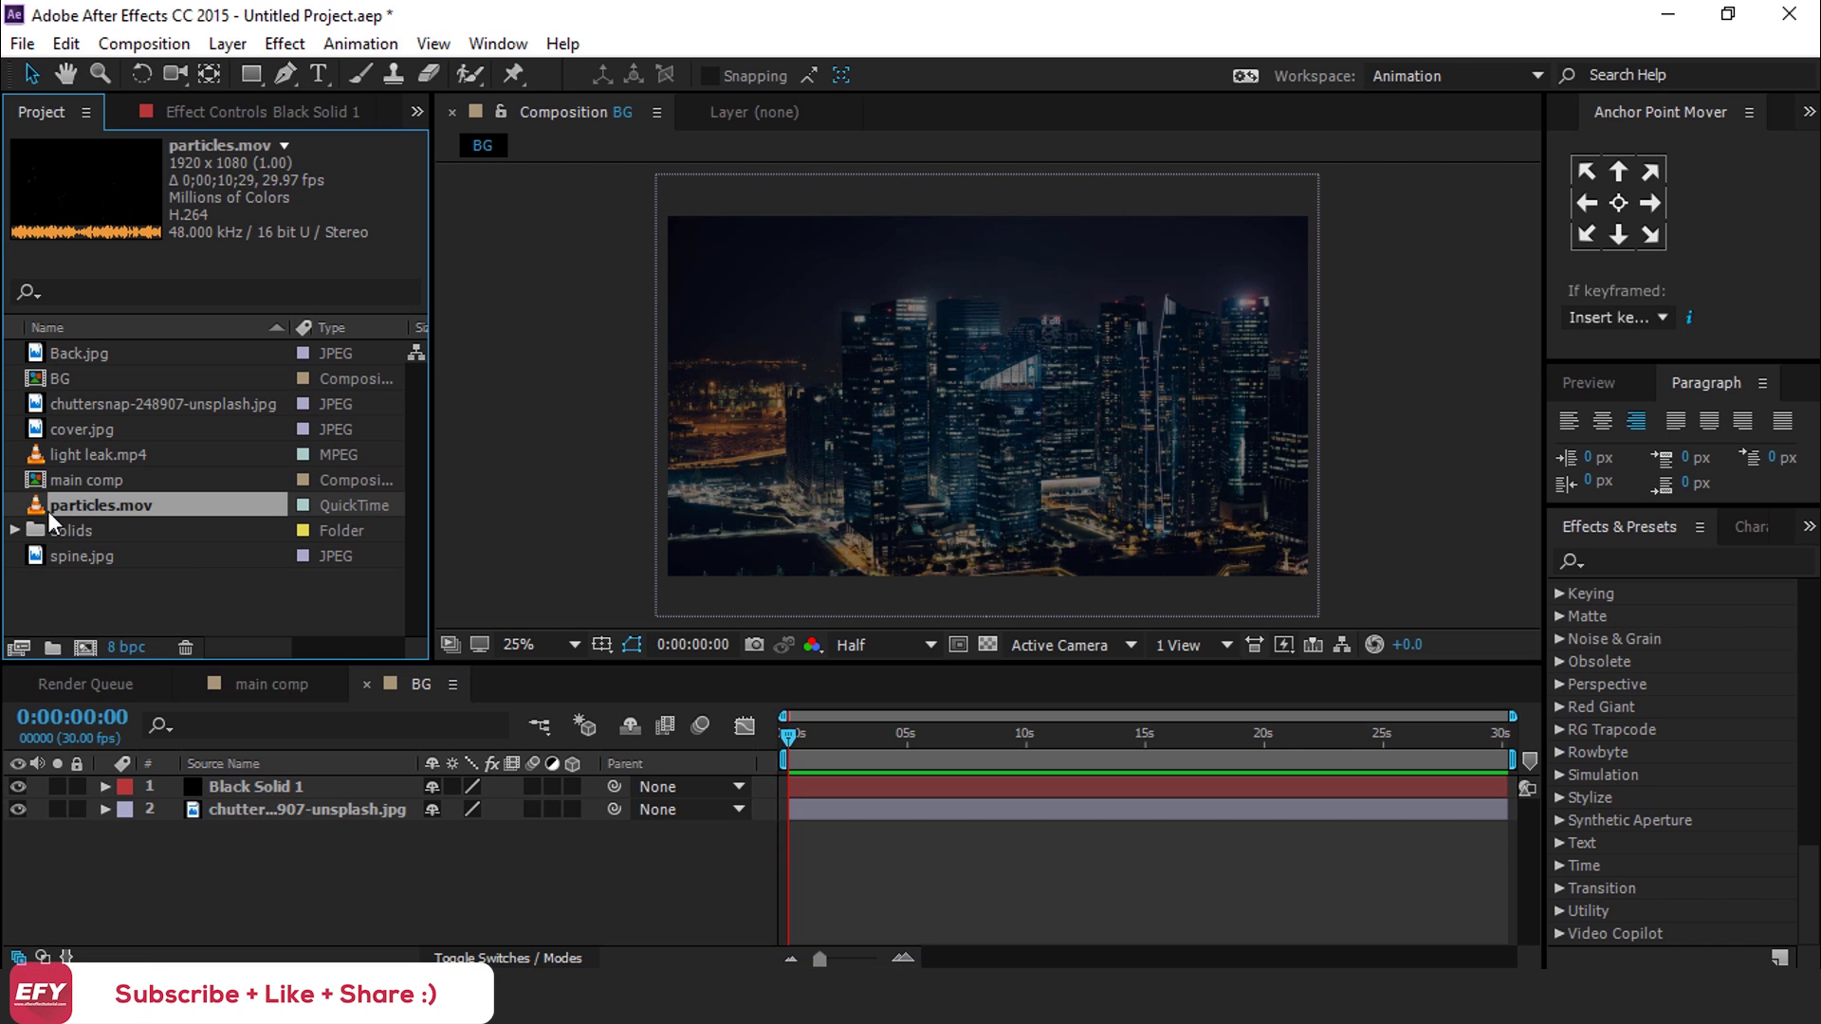
left_click_drag(38, 509, 240, 785)
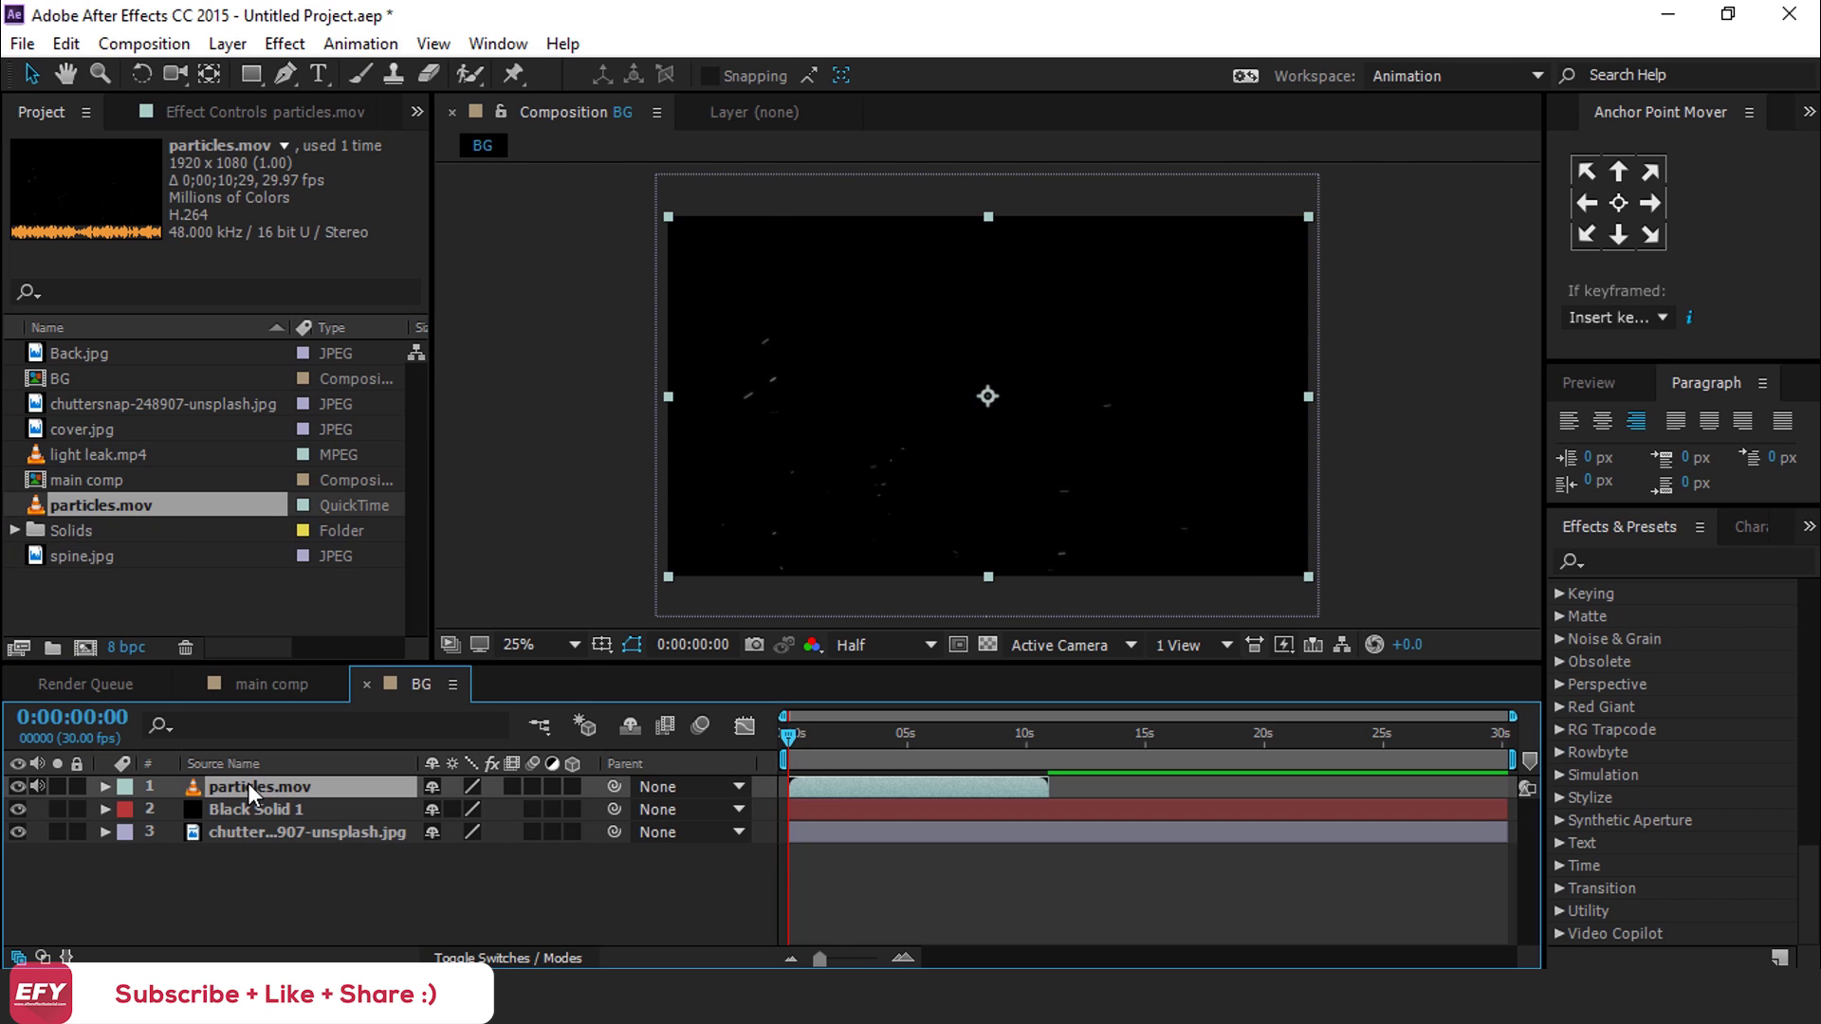
left_click(508, 960)
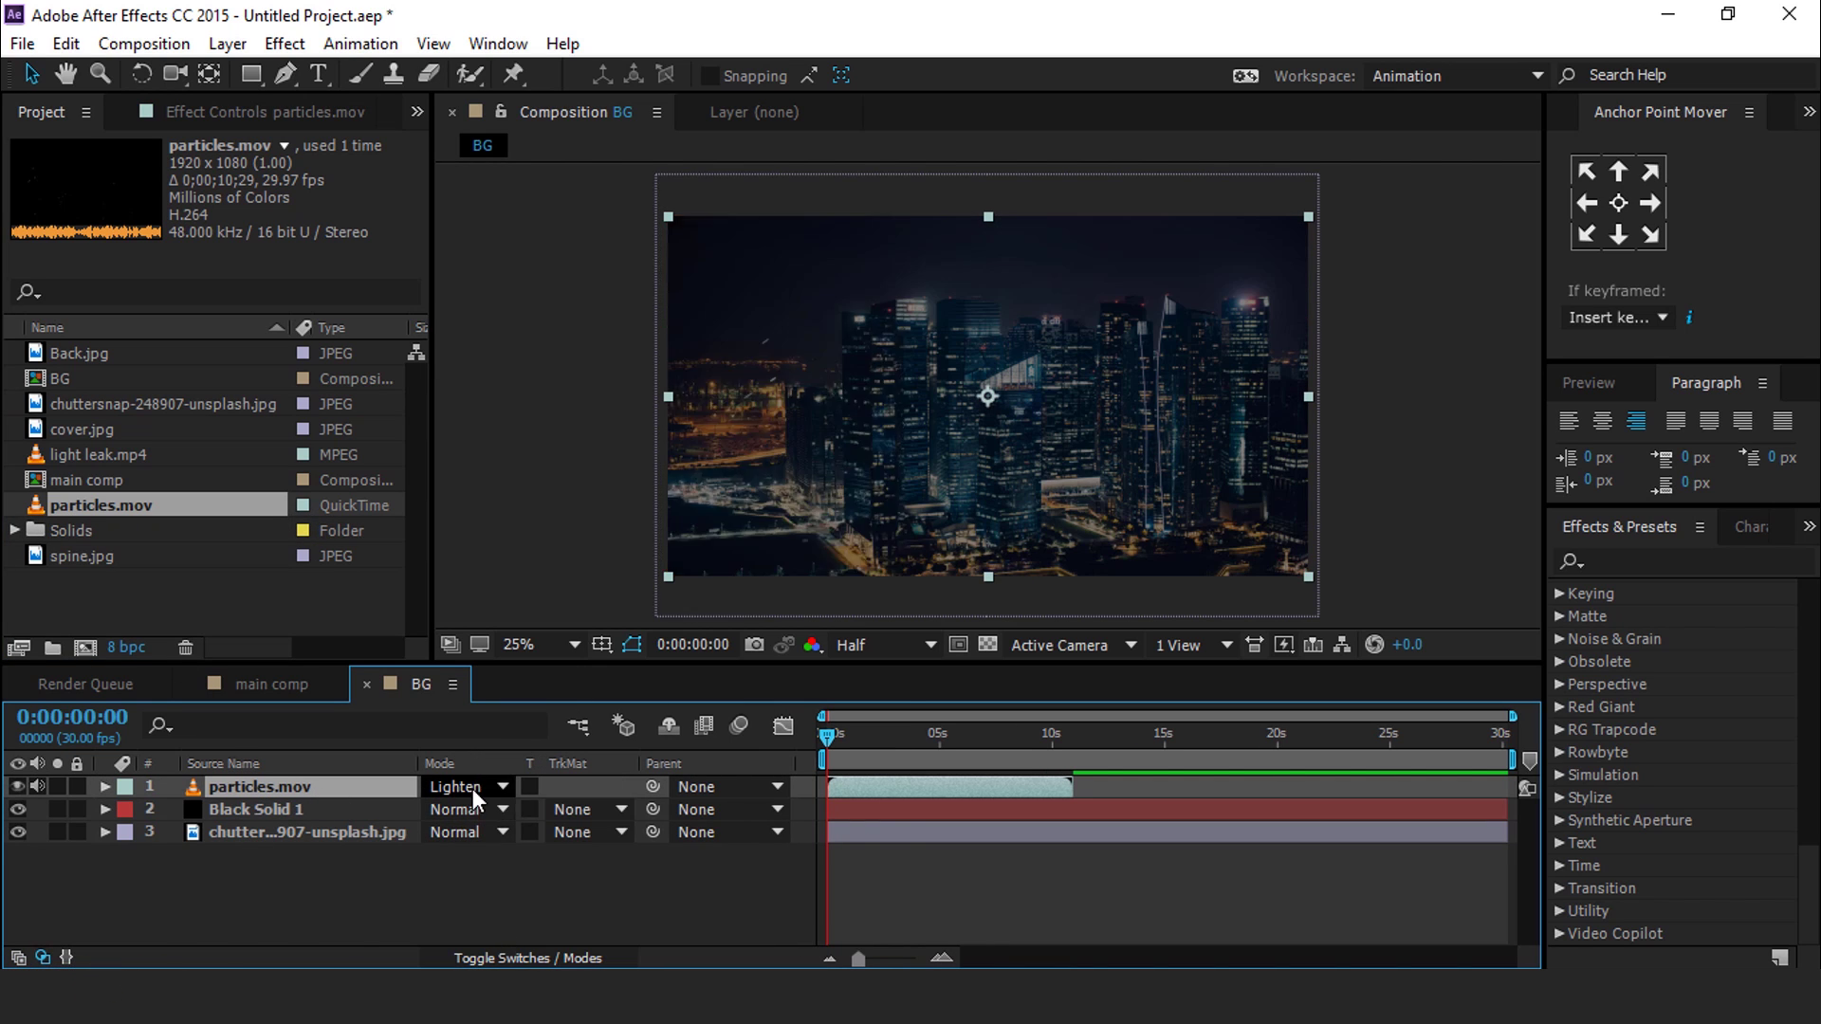
left_click(472, 788)
left_click(522, 429)
Step: Enable time remapping on the particles layer and stretch its out point and last keyframe to about 29 seconds
right_click(954, 786)
mouse_move(1003, 259)
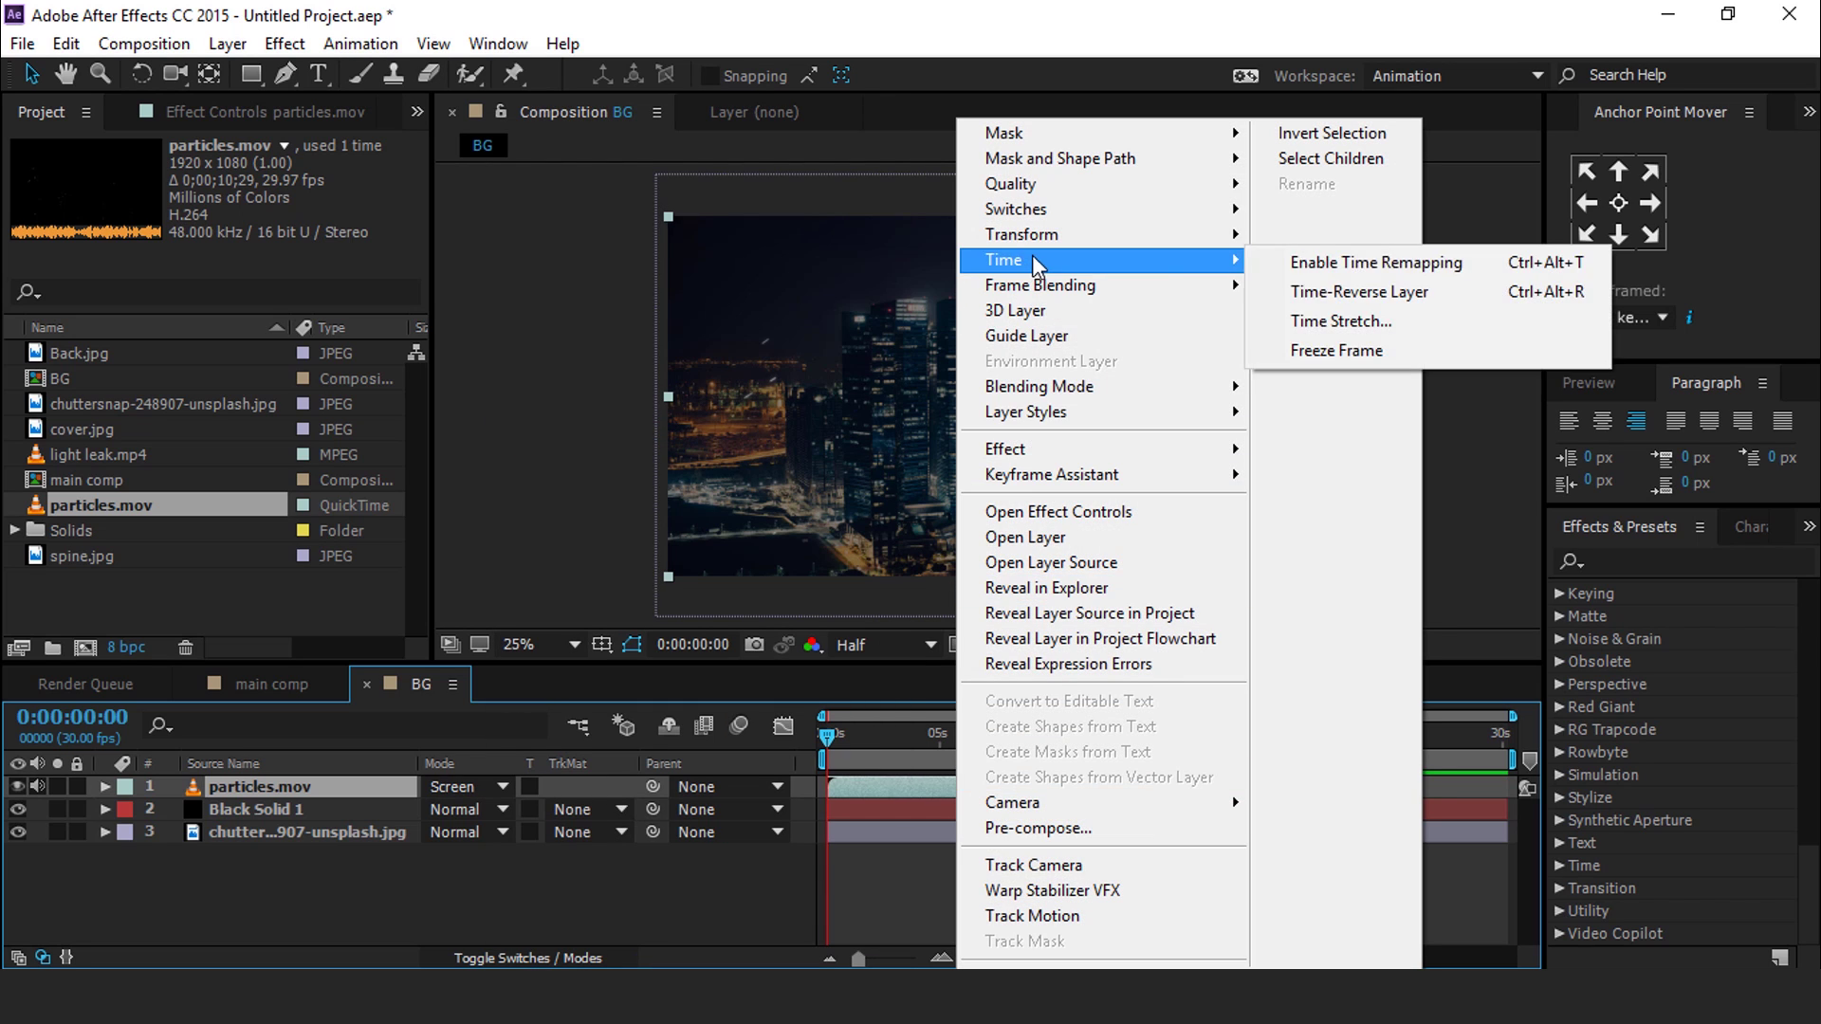
left_click(1347, 264)
left_click_drag(1074, 789, 1494, 789)
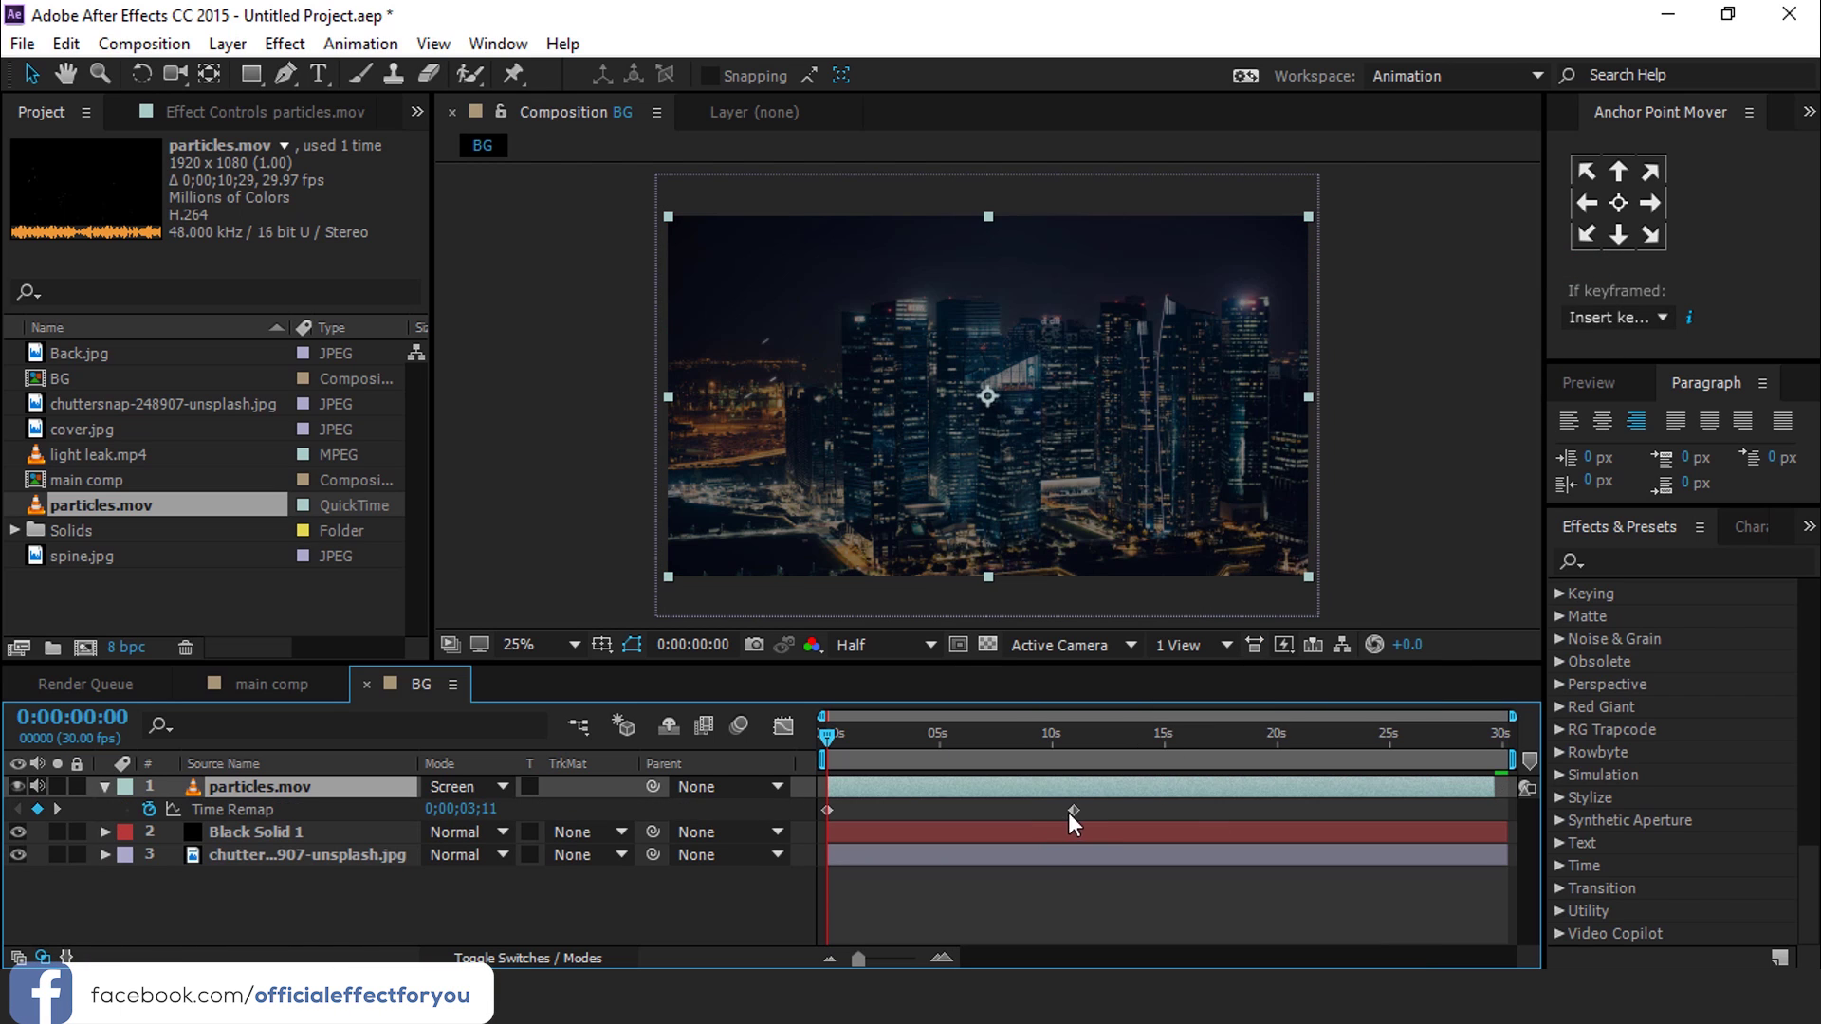
left_click_drag(1073, 810, 1398, 810)
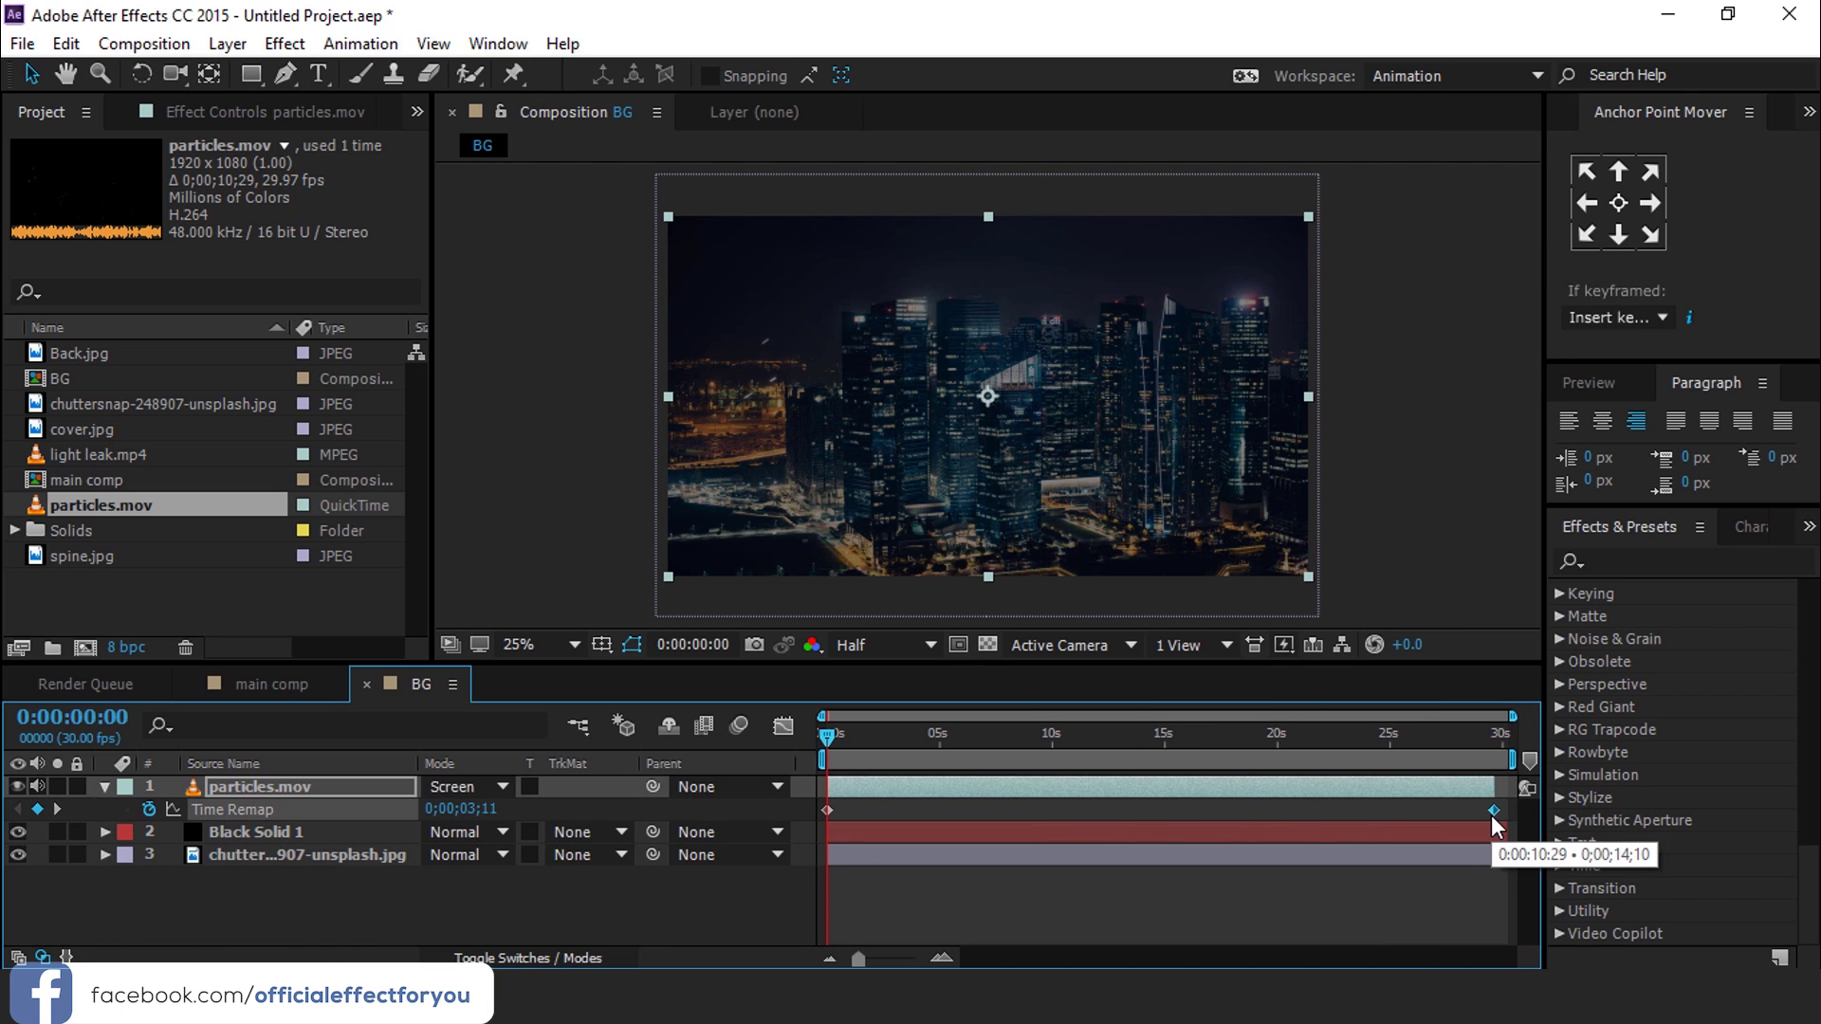
left_click(101, 788)
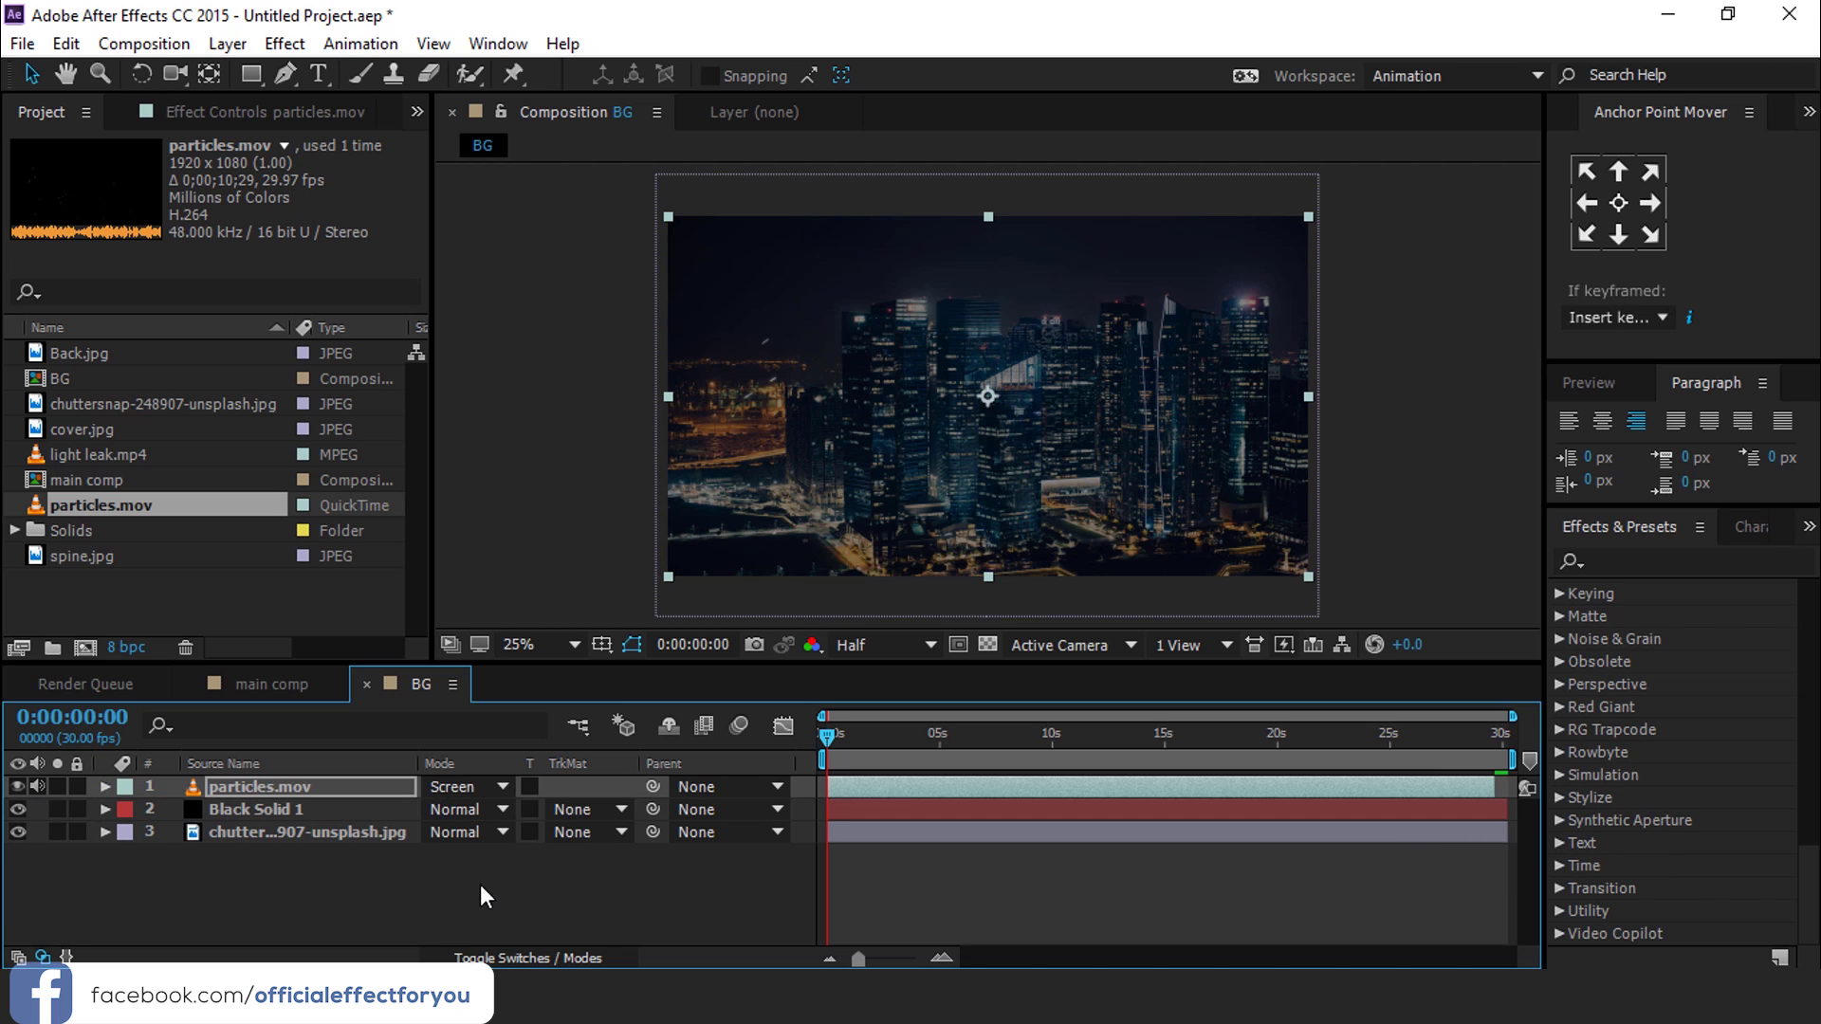
Step: Add light leak.mp4 as the uppermost layer of BG and set its blending mode to Screen
left_click(351, 882)
left_click_drag(77, 457, 264, 781)
left_click(504, 788)
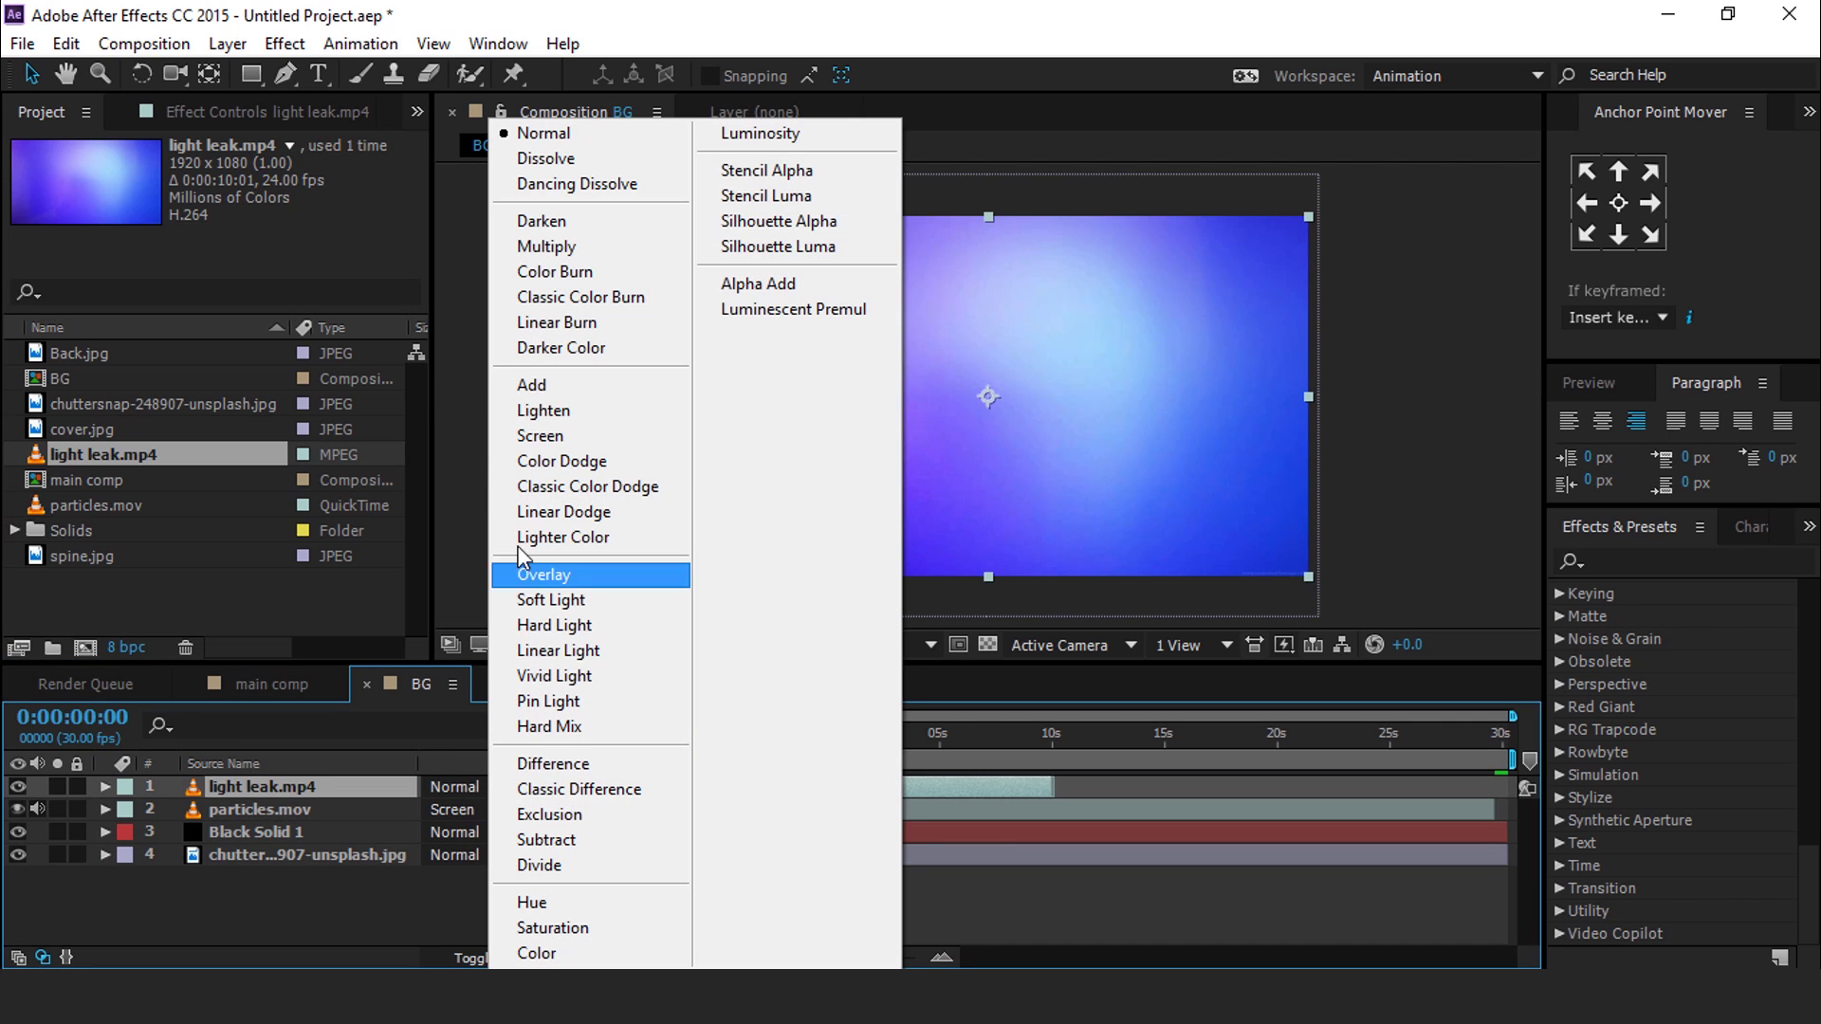
left_click(536, 436)
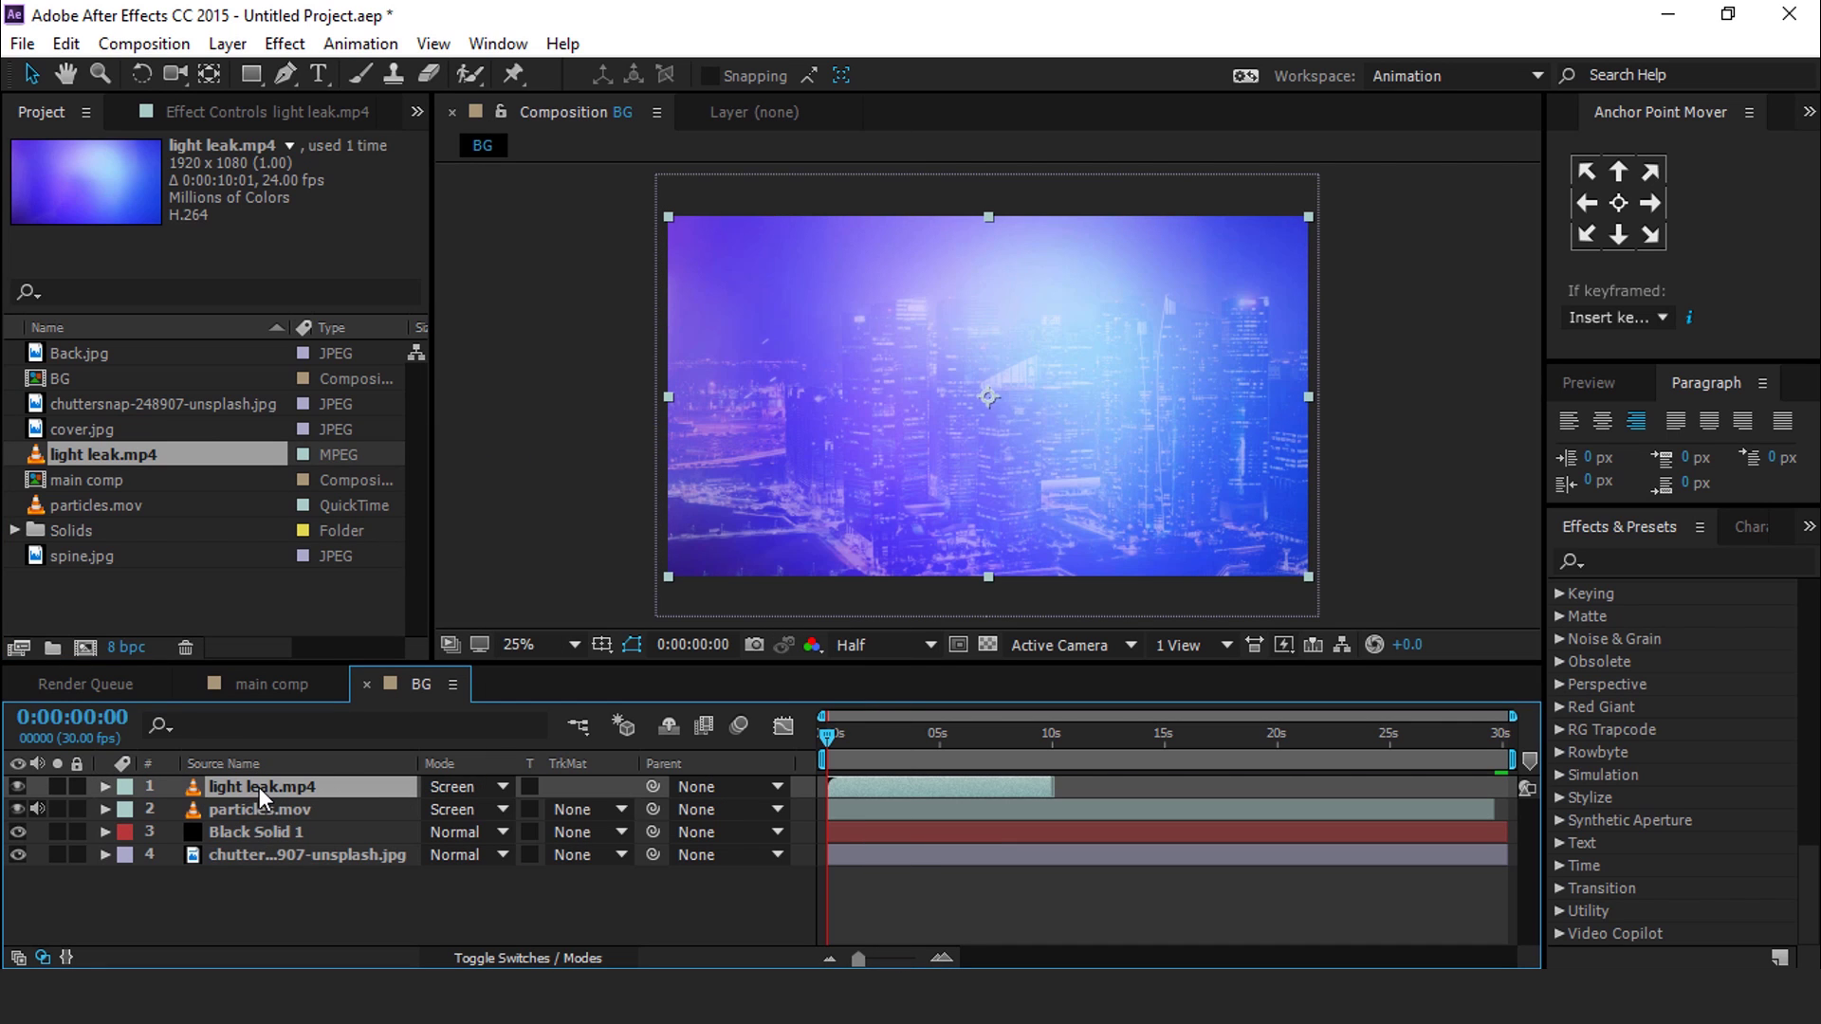
Step: Set the light leak layer's opacity to 15%
key("t")
left_click(436, 810)
key("Return")
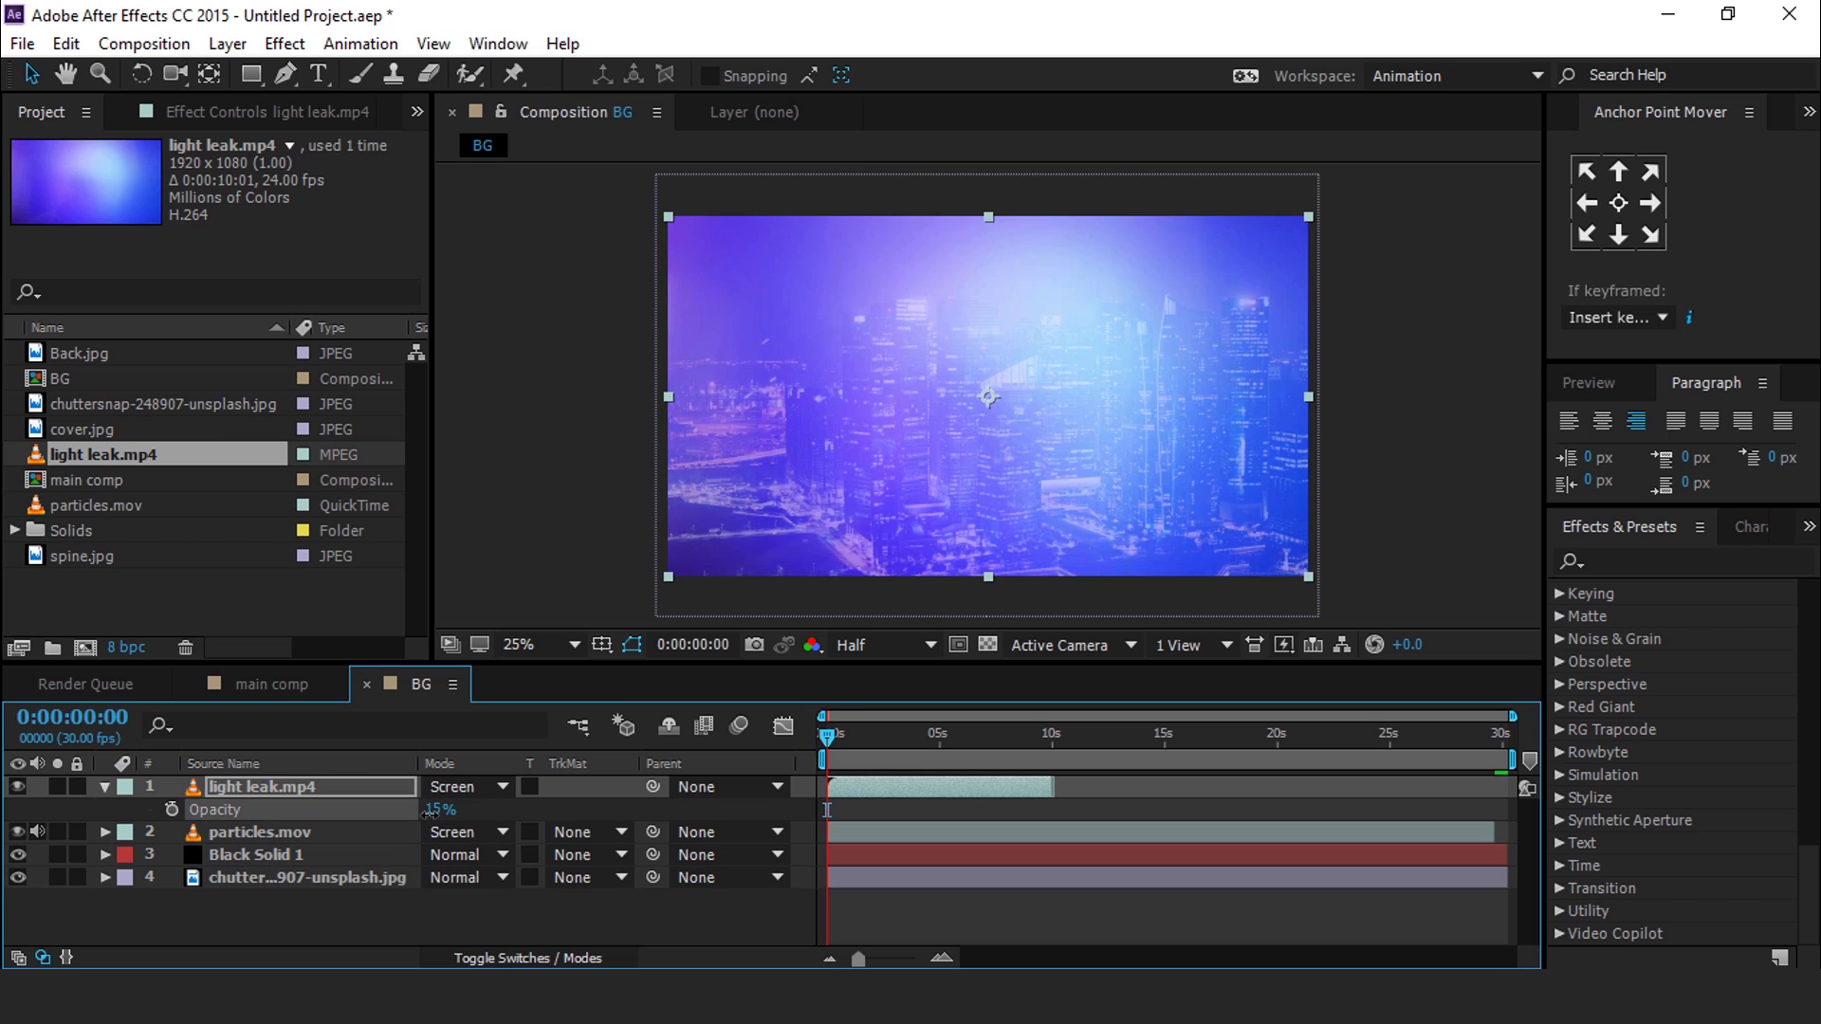
left_click(102, 785)
left_click(345, 901)
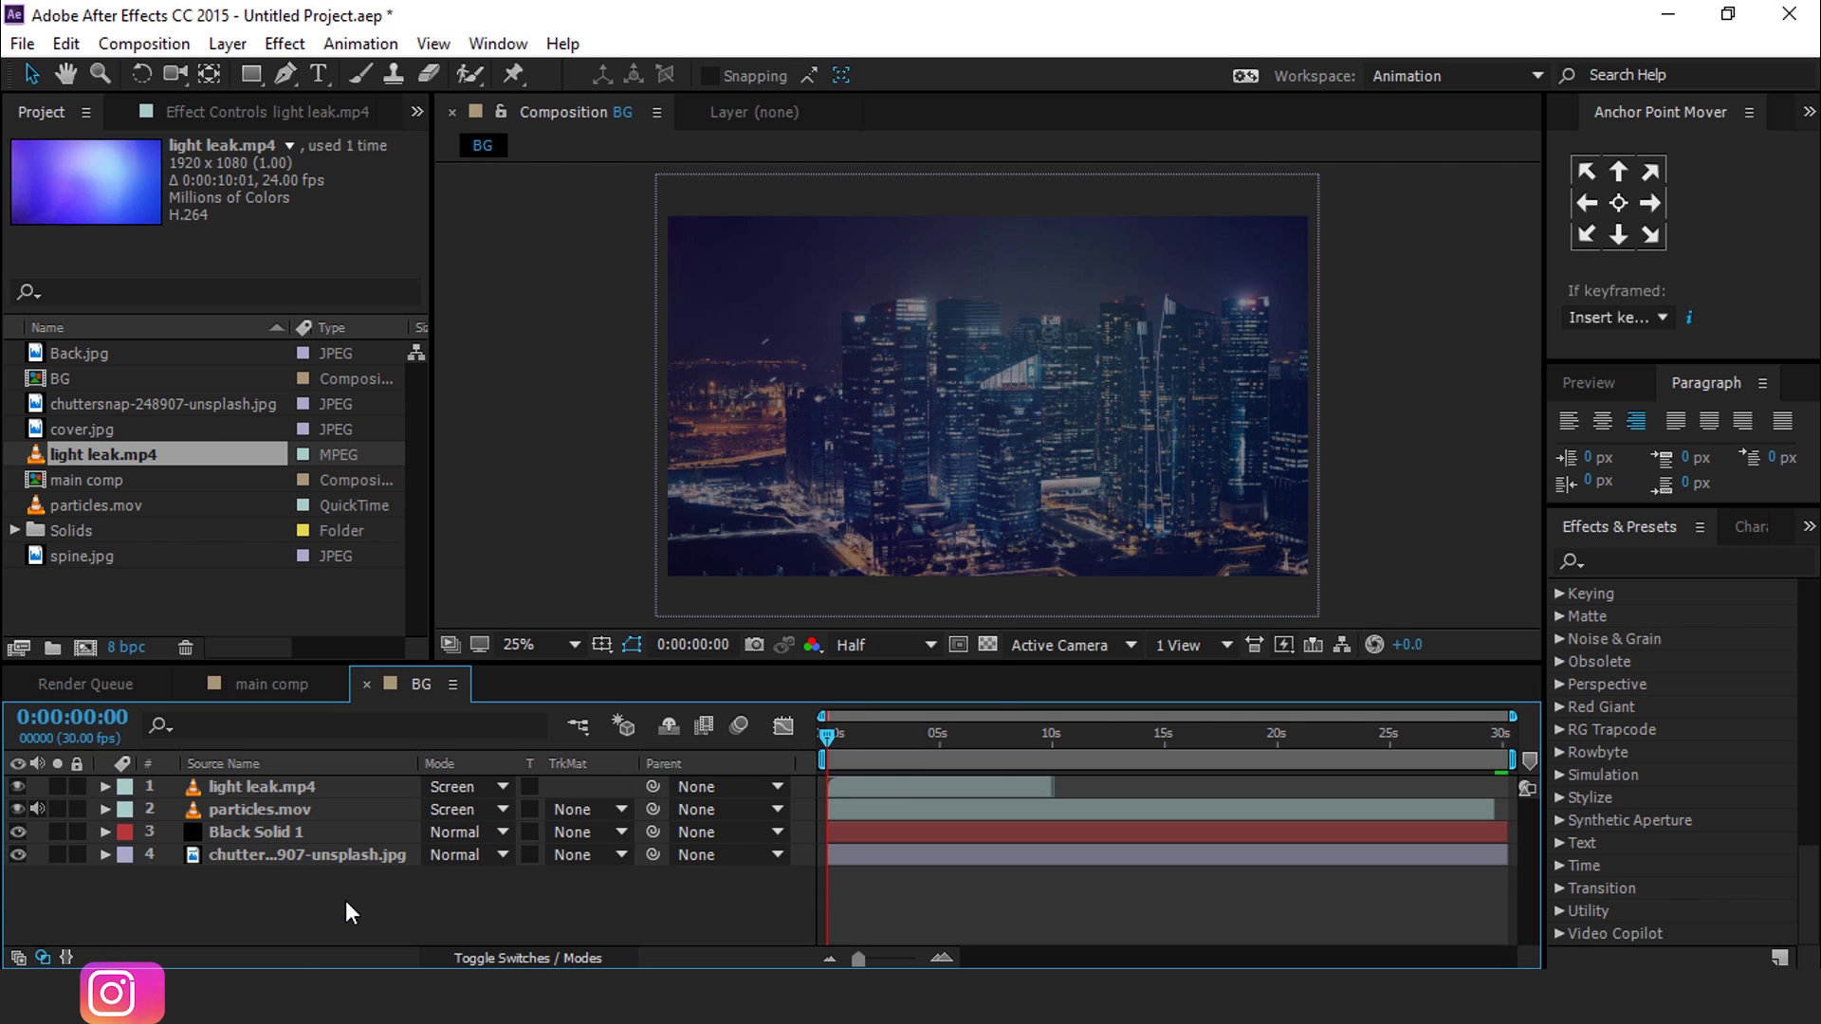
Step: Duplicate the light leak layer twice and stagger the copies in time, starting at about 8.5 and 18 seconds with slight overlaps
left_click(906, 794)
key("ctrl+d")
left_click_drag(946, 788, 1087, 793)
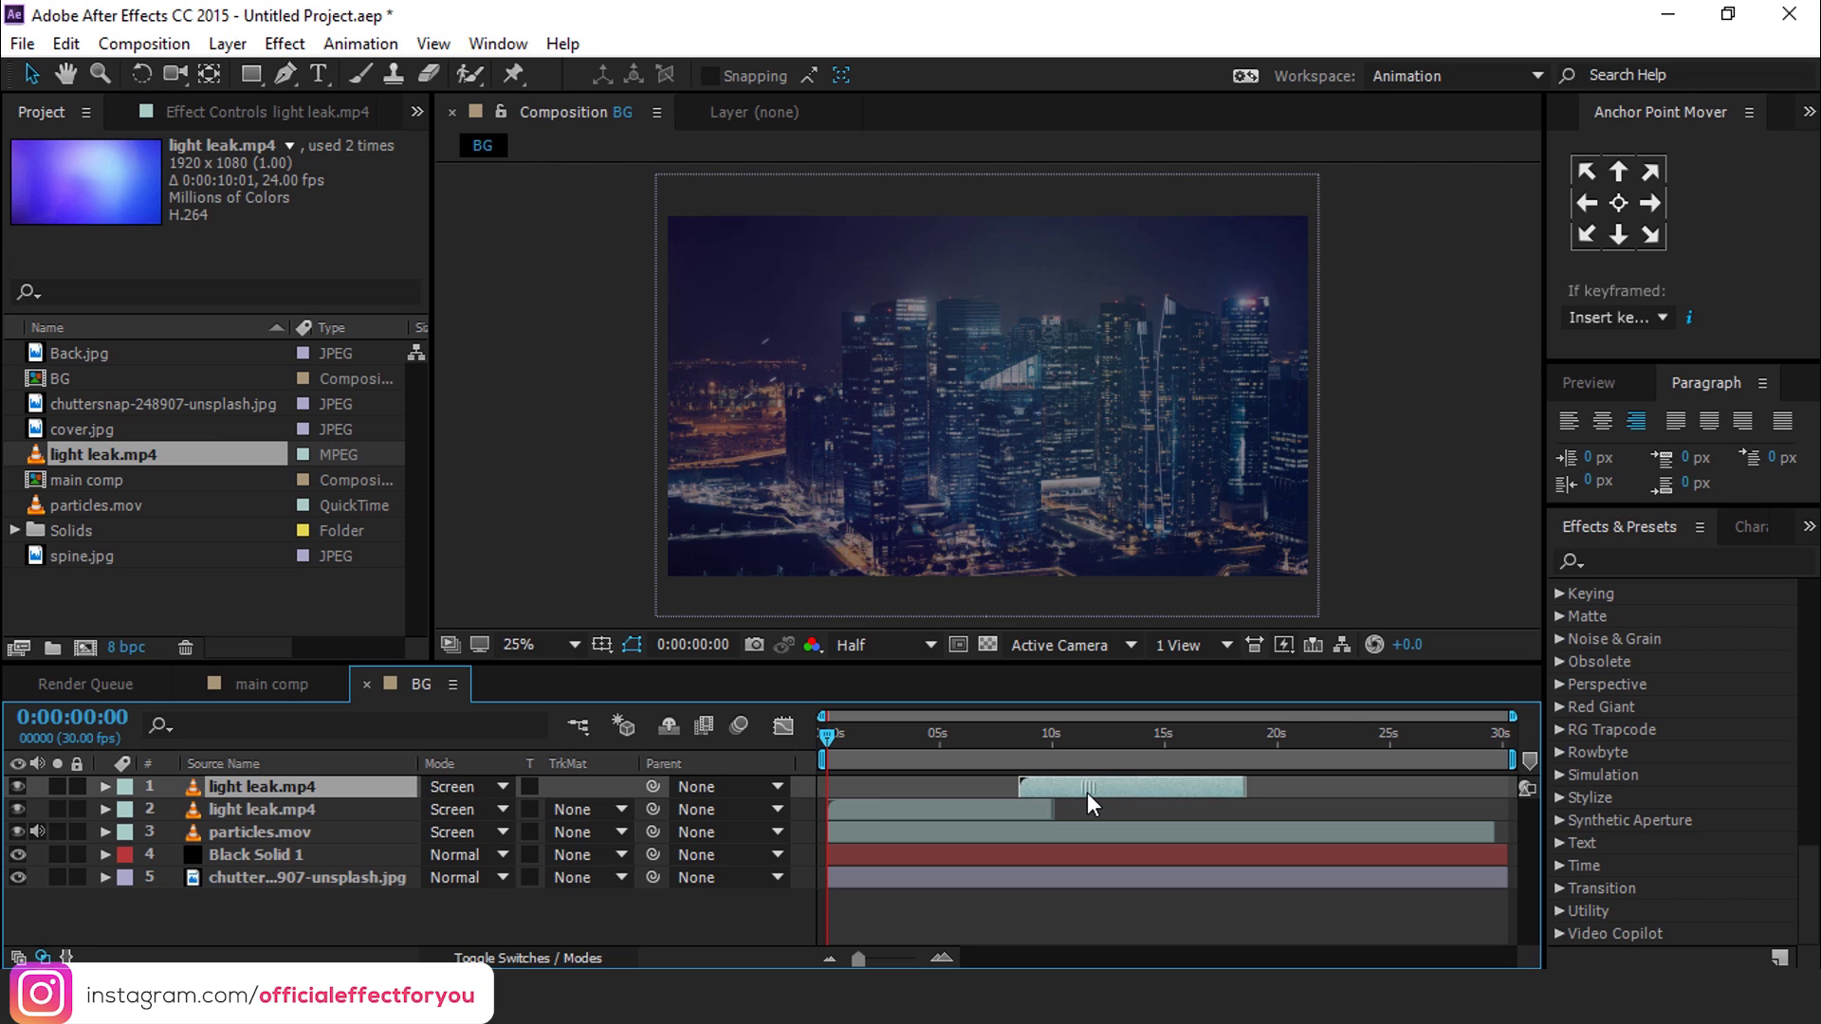
key("ctrl+d")
left_click_drag(1075, 795, 1280, 793)
left_click(1440, 735)
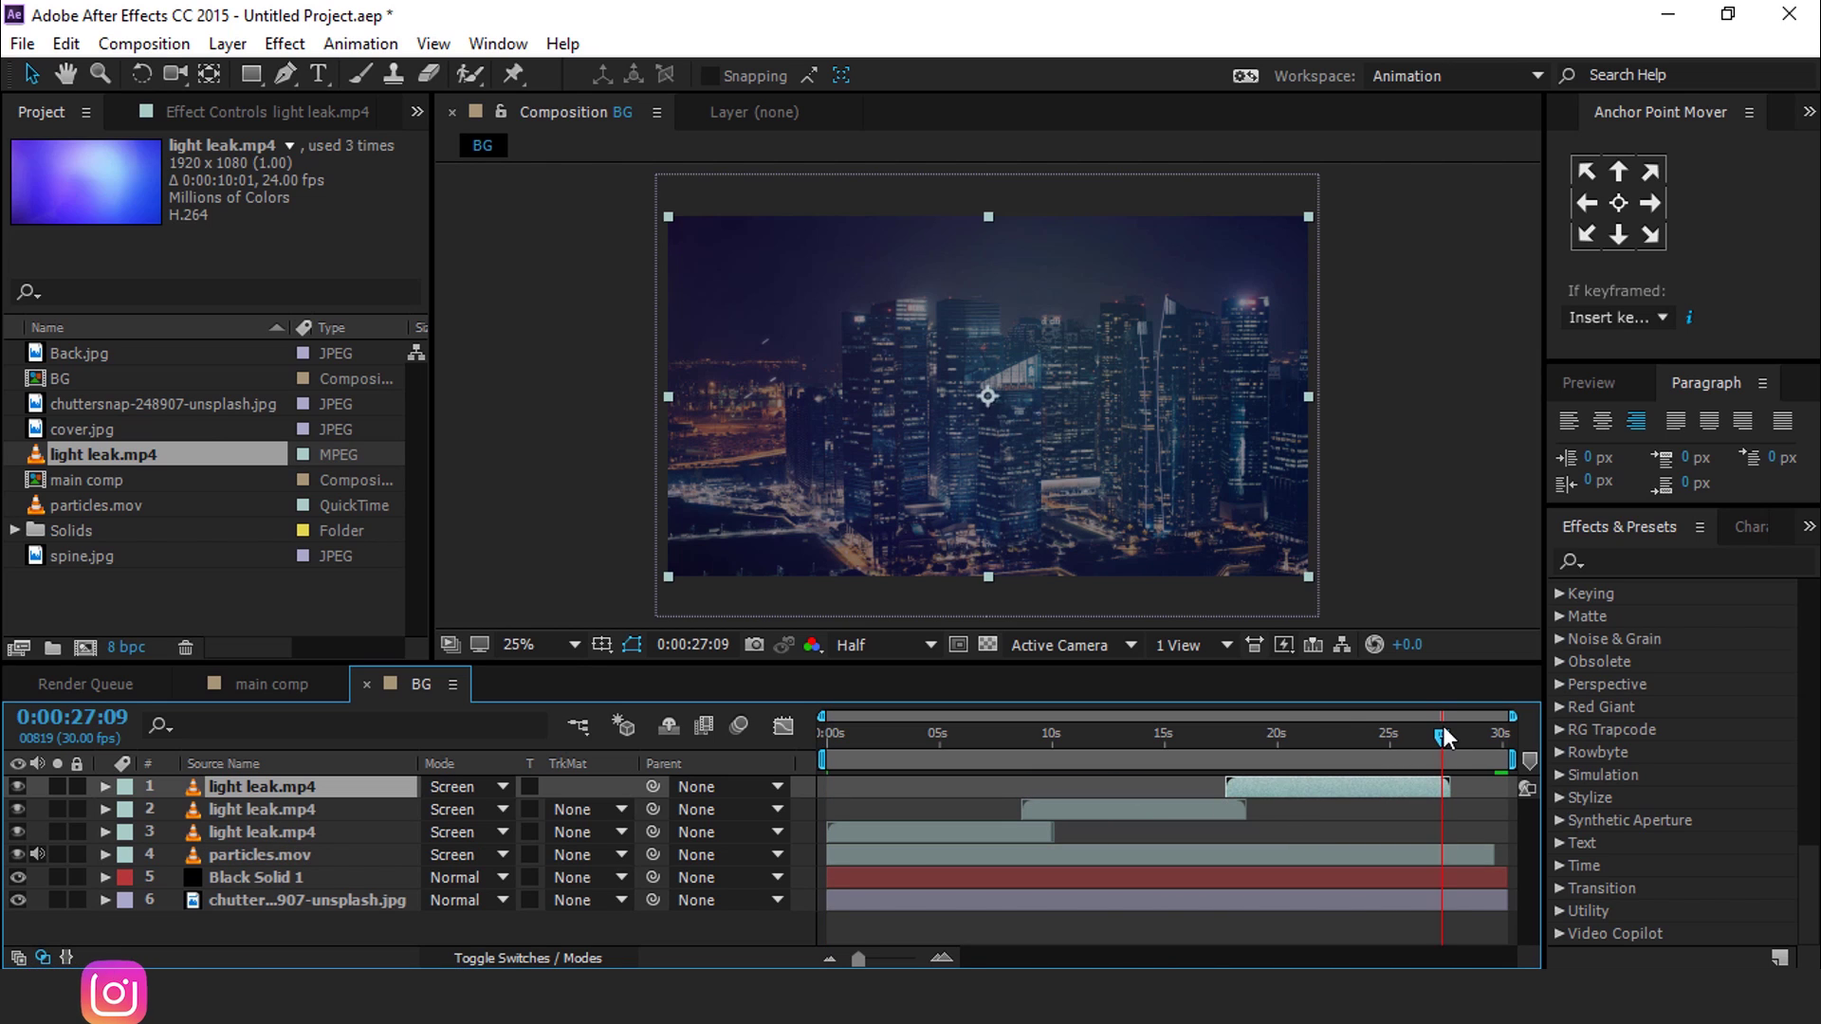
Step: Close the BG composition and add it as a layer in main comp
left_click(367, 684)
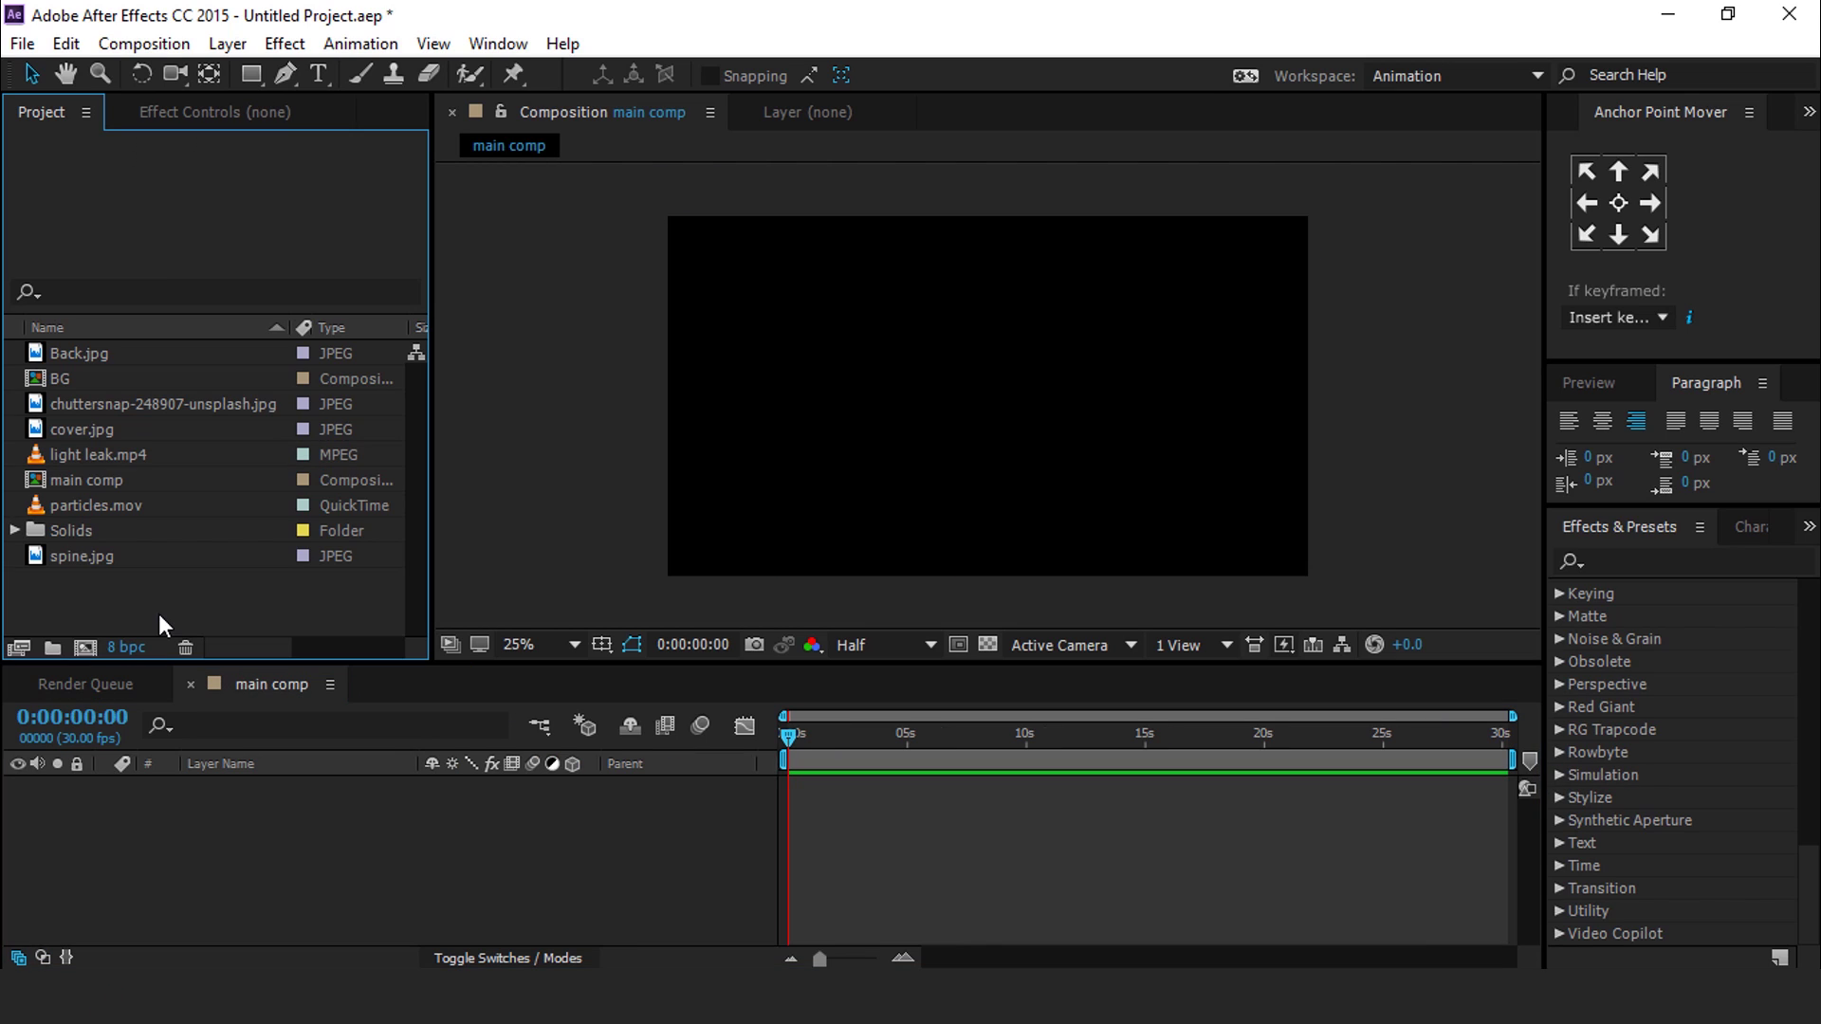
left_click(57, 376)
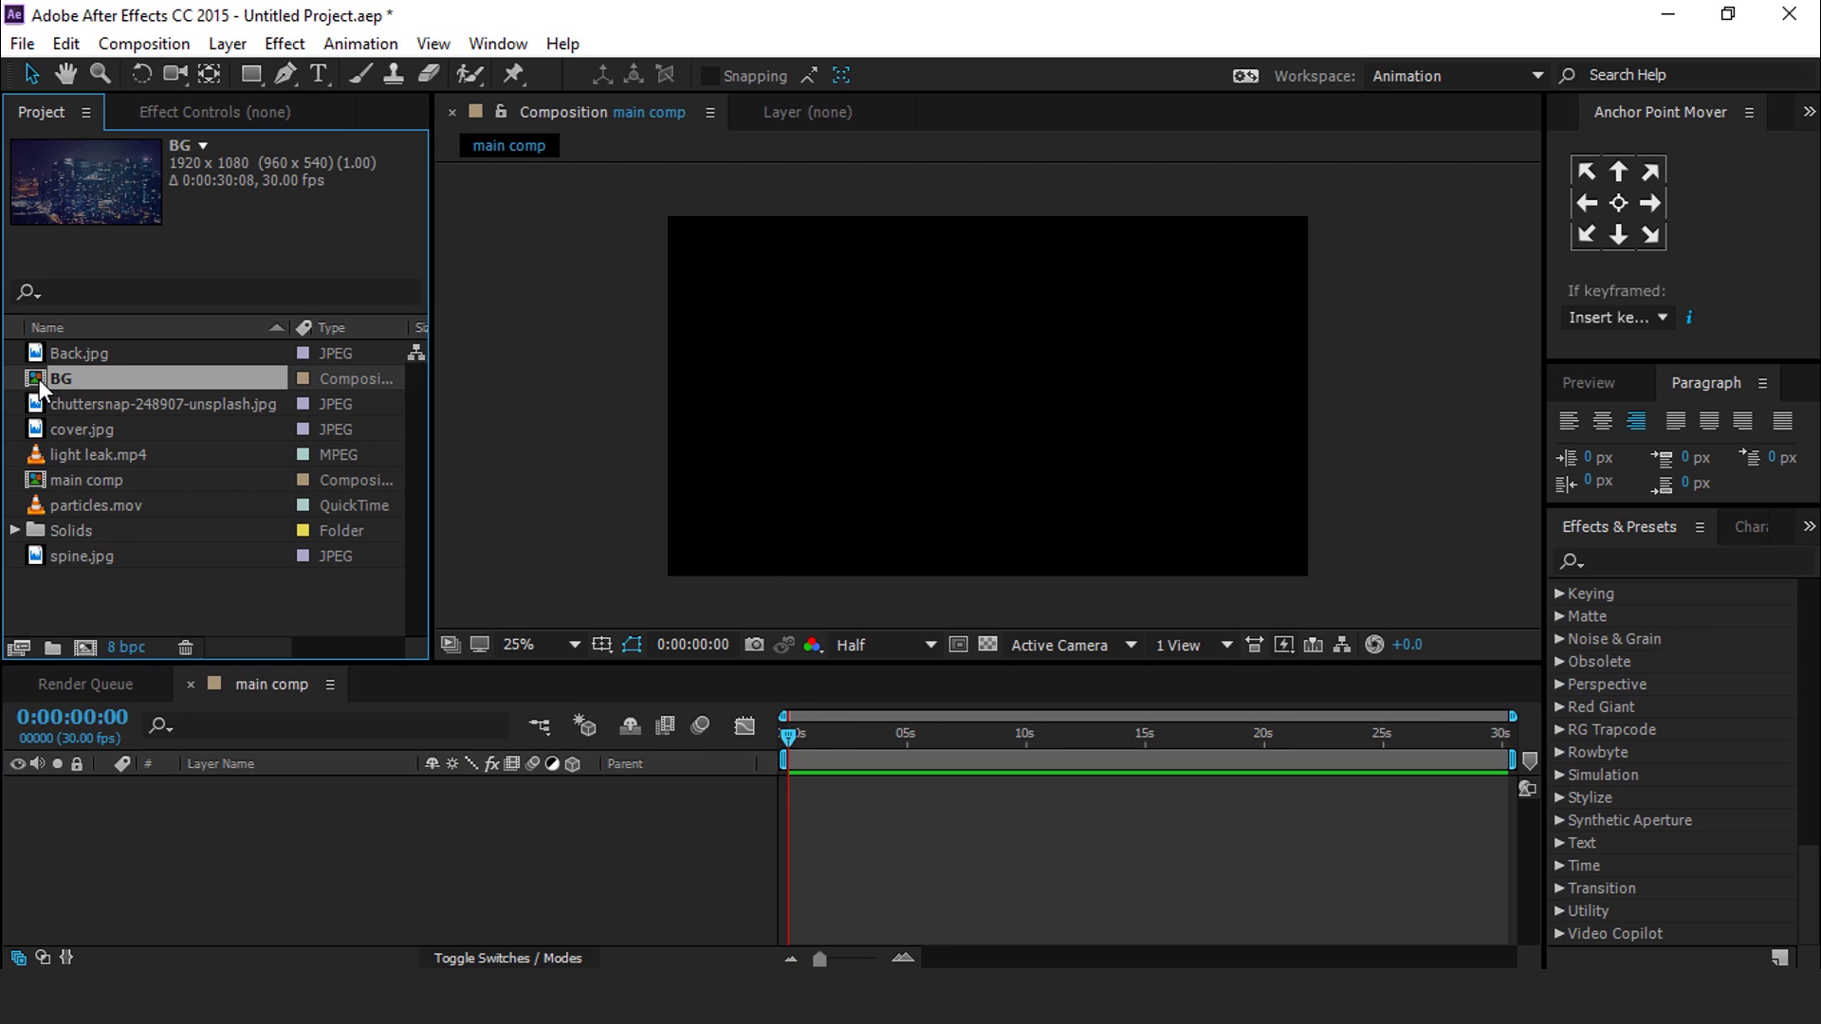
left_click_drag(274, 876, 275, 878)
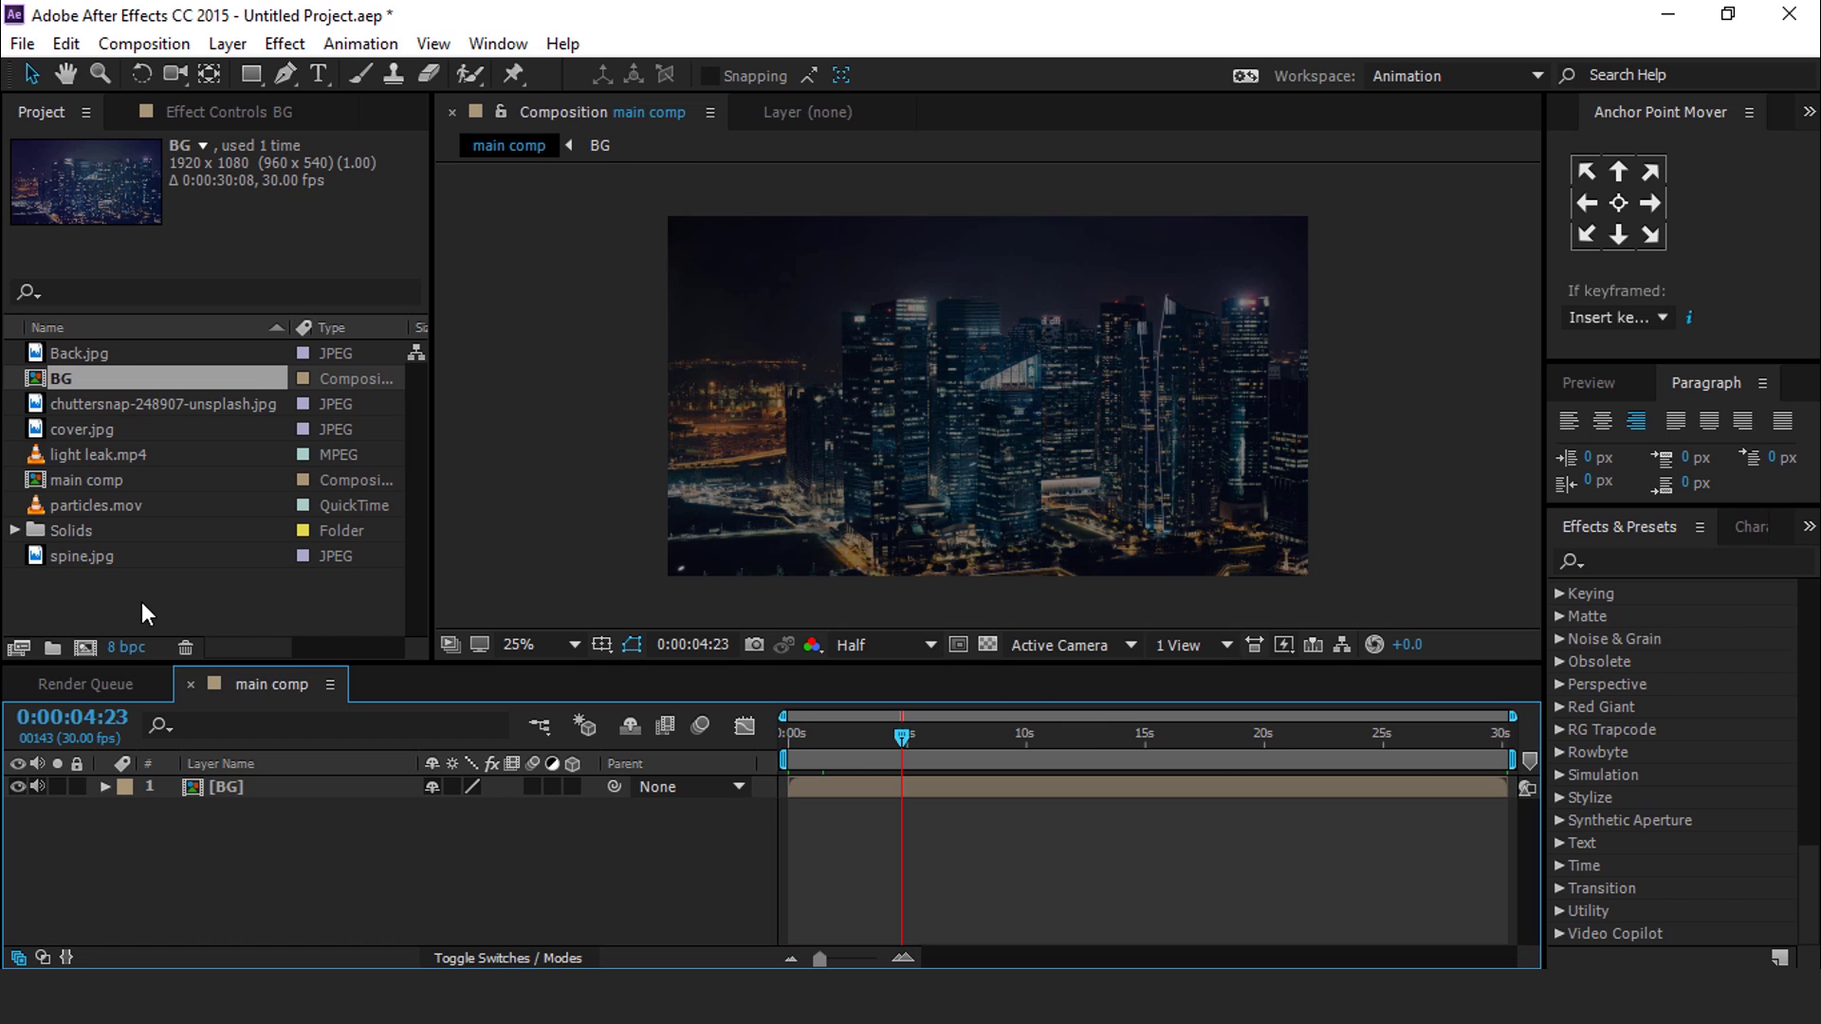
Step: Create a new 1920 x 1080, 30 fps composition named "Book"
left_click(140, 603)
left_click(85, 648)
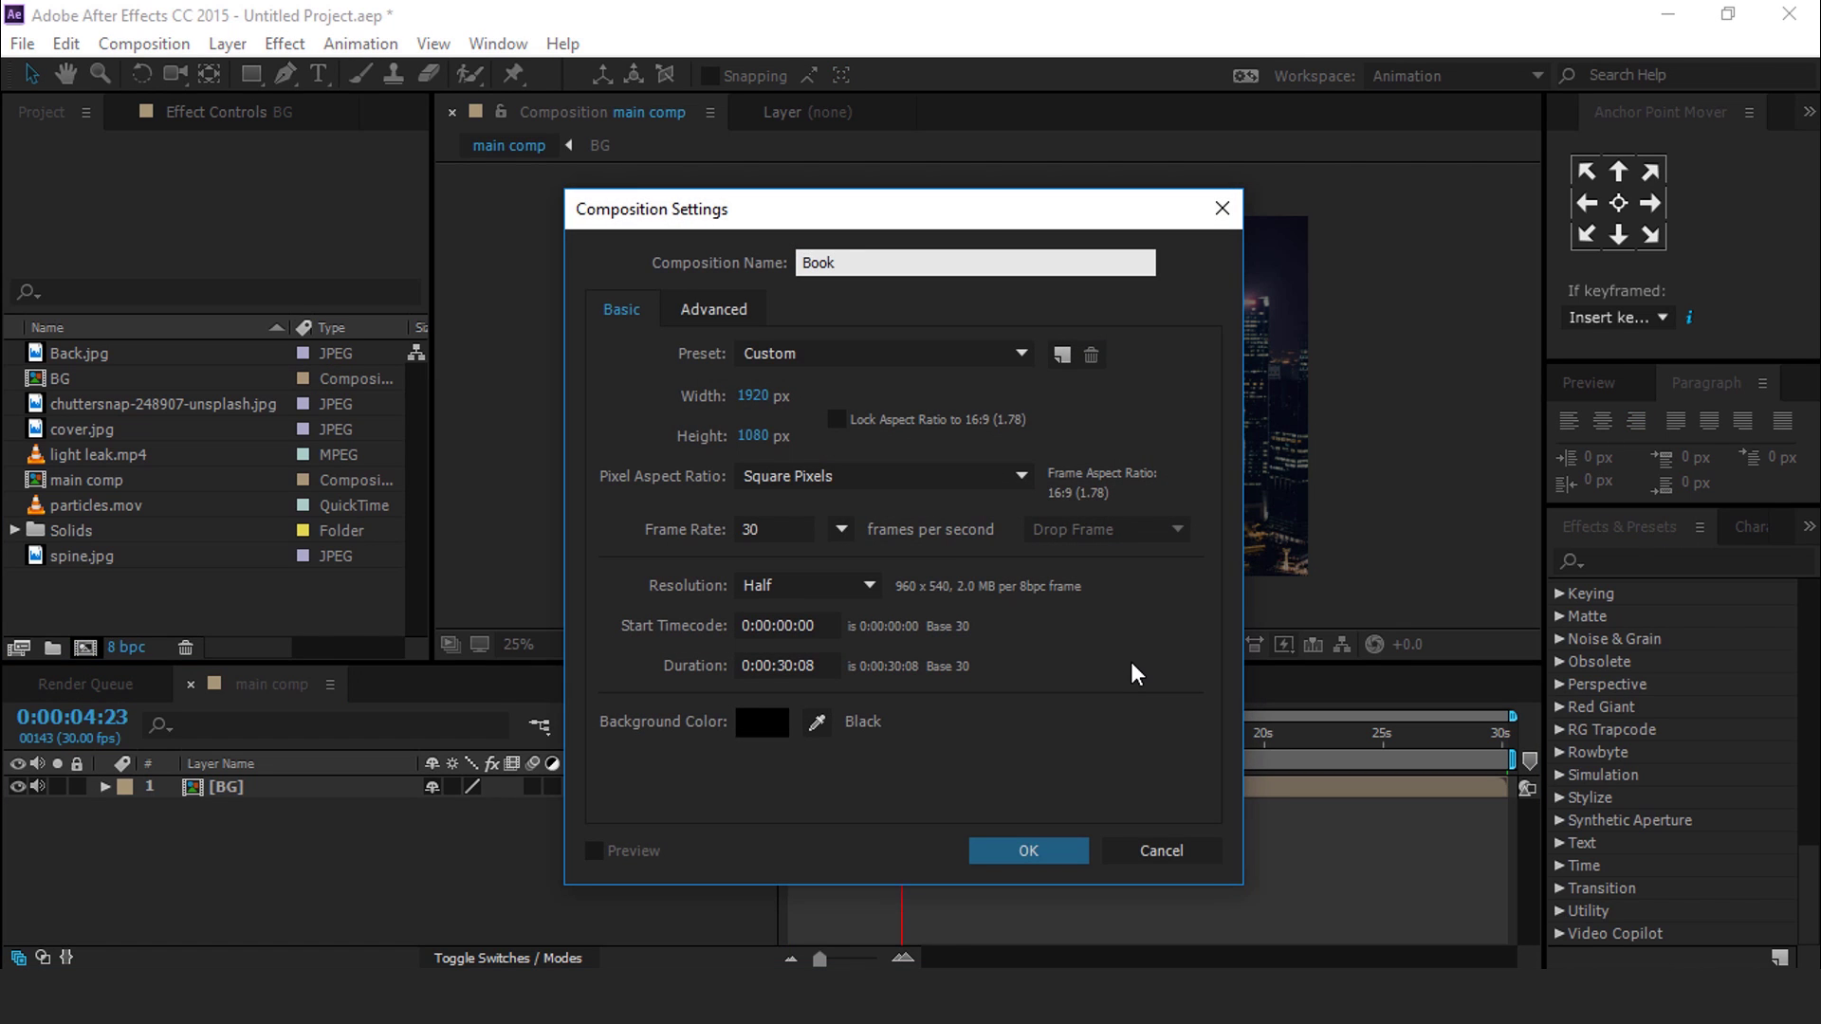
key("Return")
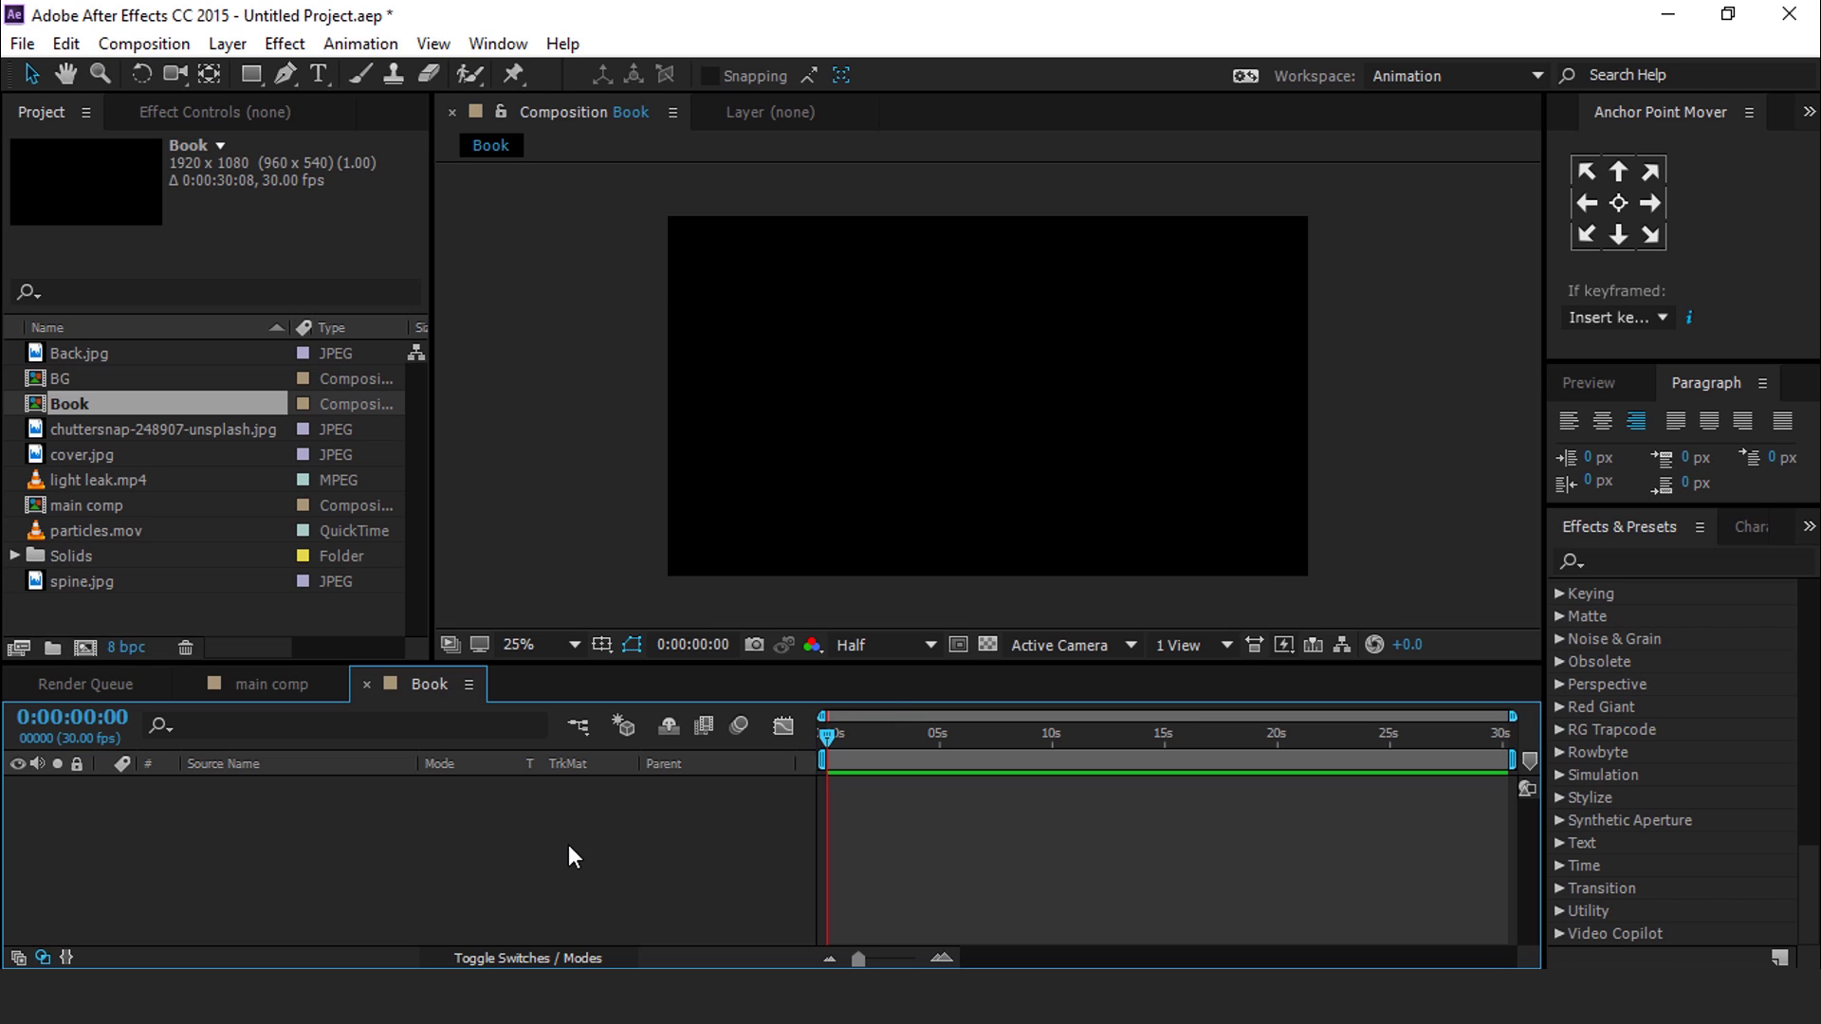
Step: Add Back.jpg, cover.jpg and spine.jpg together as layers in the Book composition
left_click(83, 353)
left_click(99, 452, "ctrl")
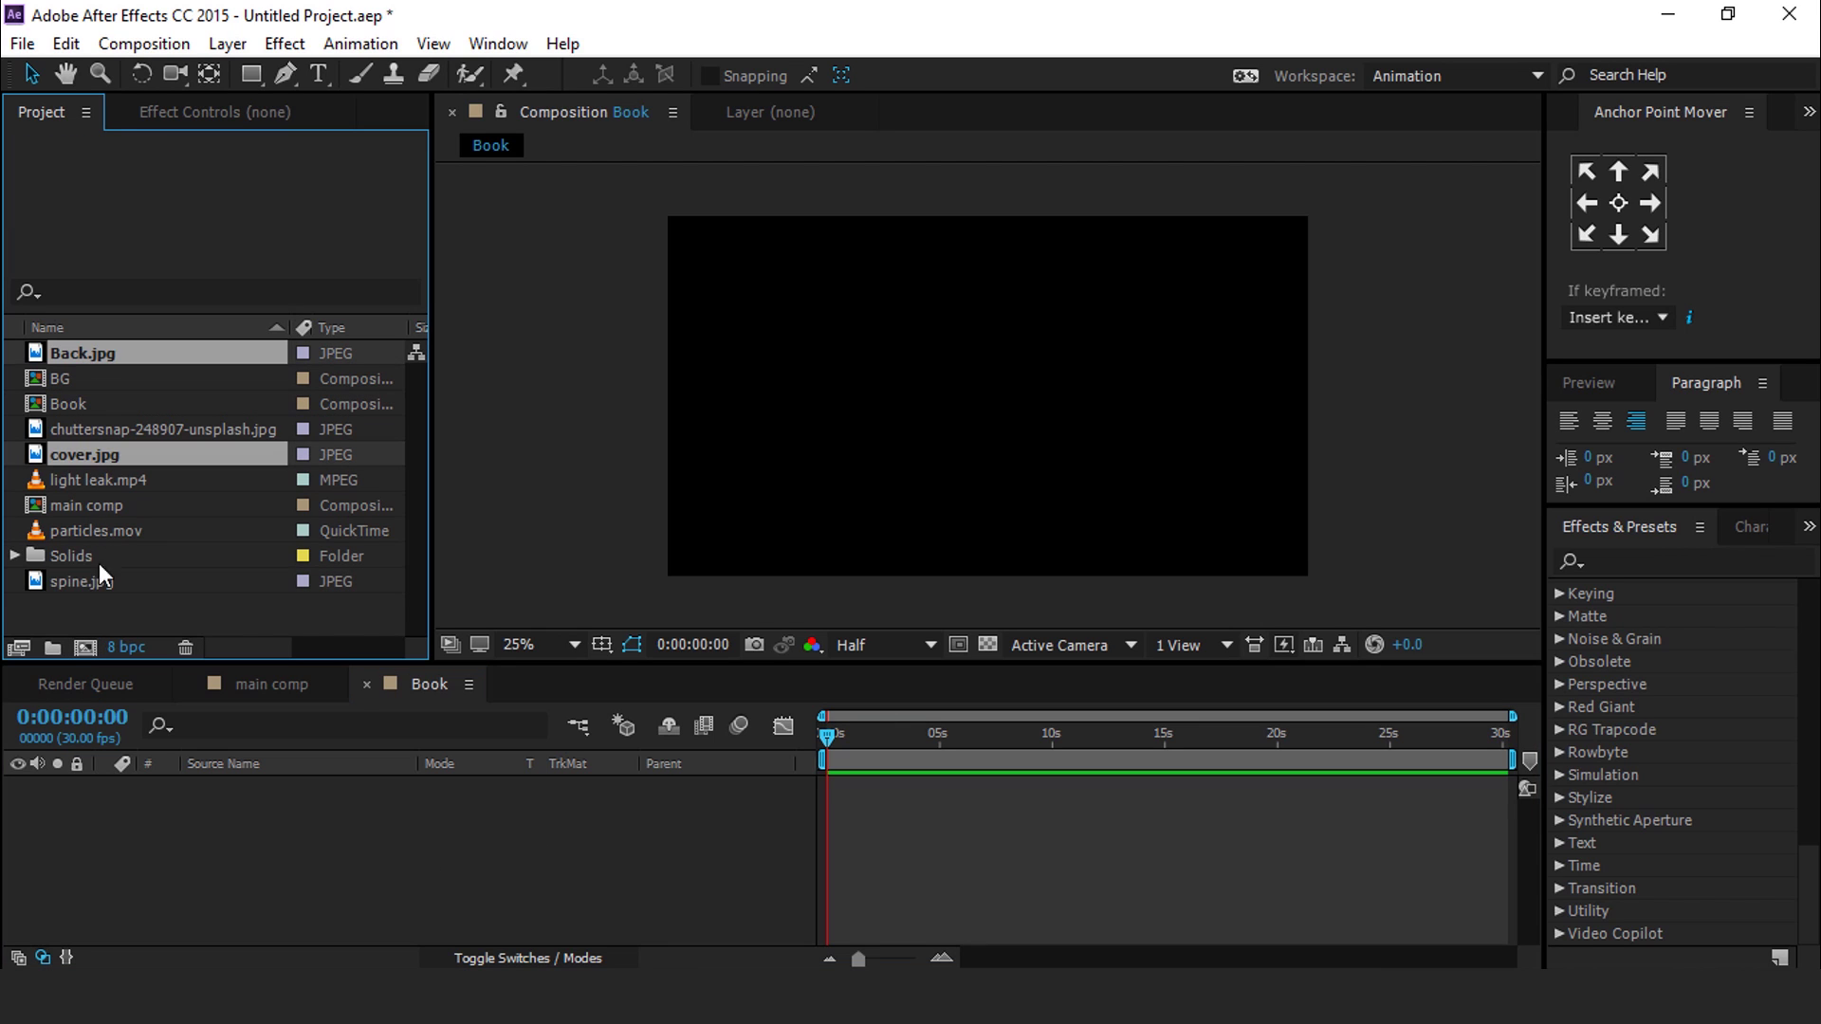
left_click(93, 582, "ctrl")
left_click_drag(53, 583, 202, 873)
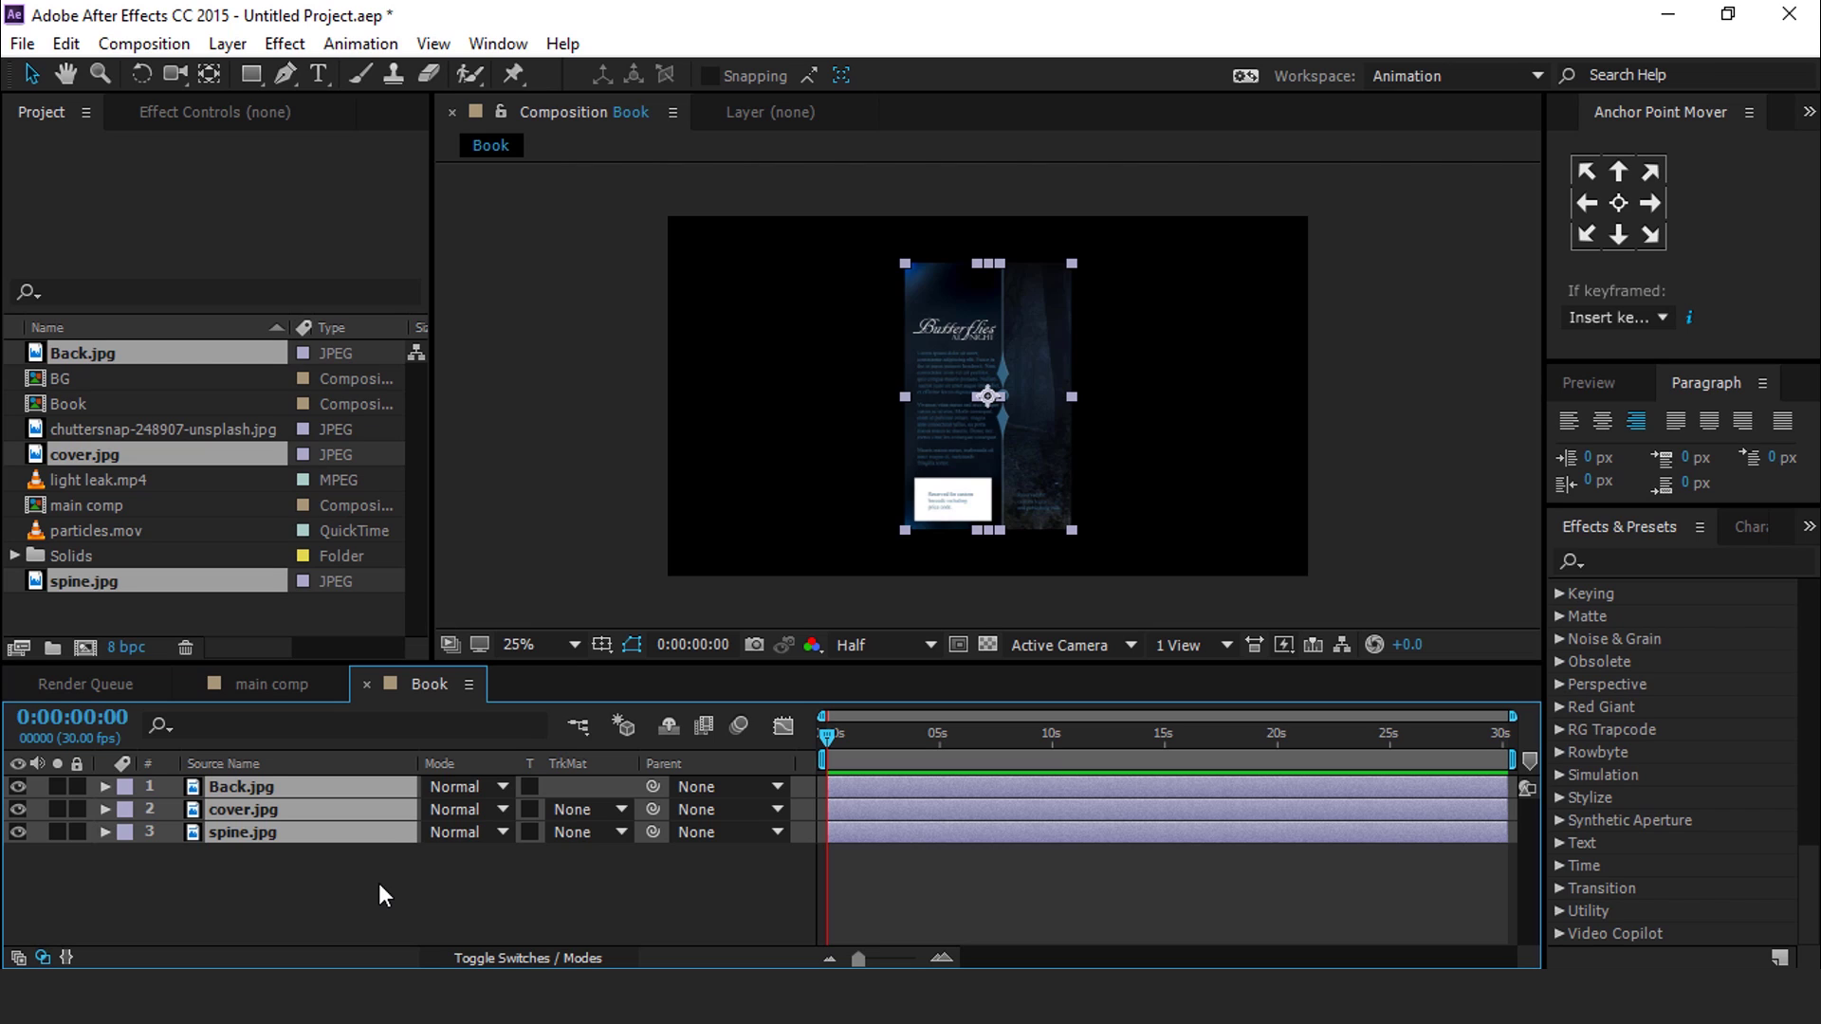
Step: Turn the back, cover and spine layers into 3D layers
left_click(514, 958)
left_click(573, 786)
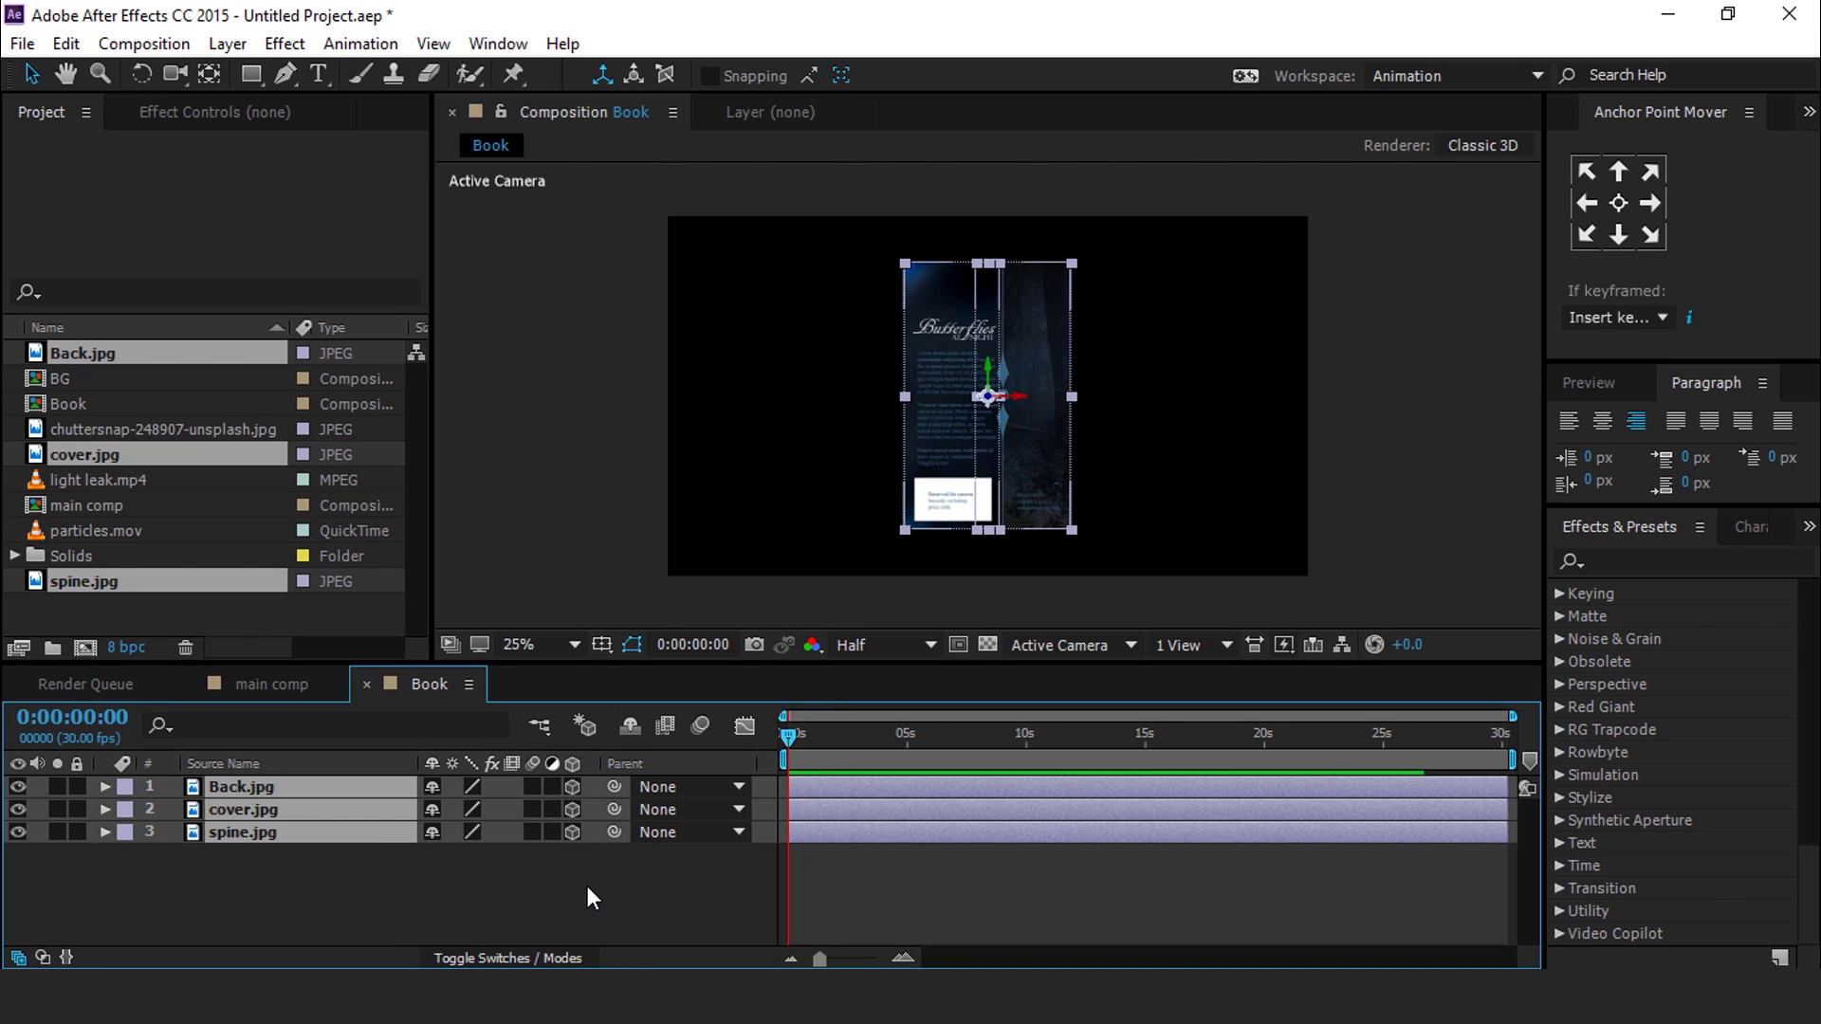
left_click(588, 896)
Step: Move the spine layer along the X axis until it sits against the left edge of the back cover
key("/")
left_click(1051, 378)
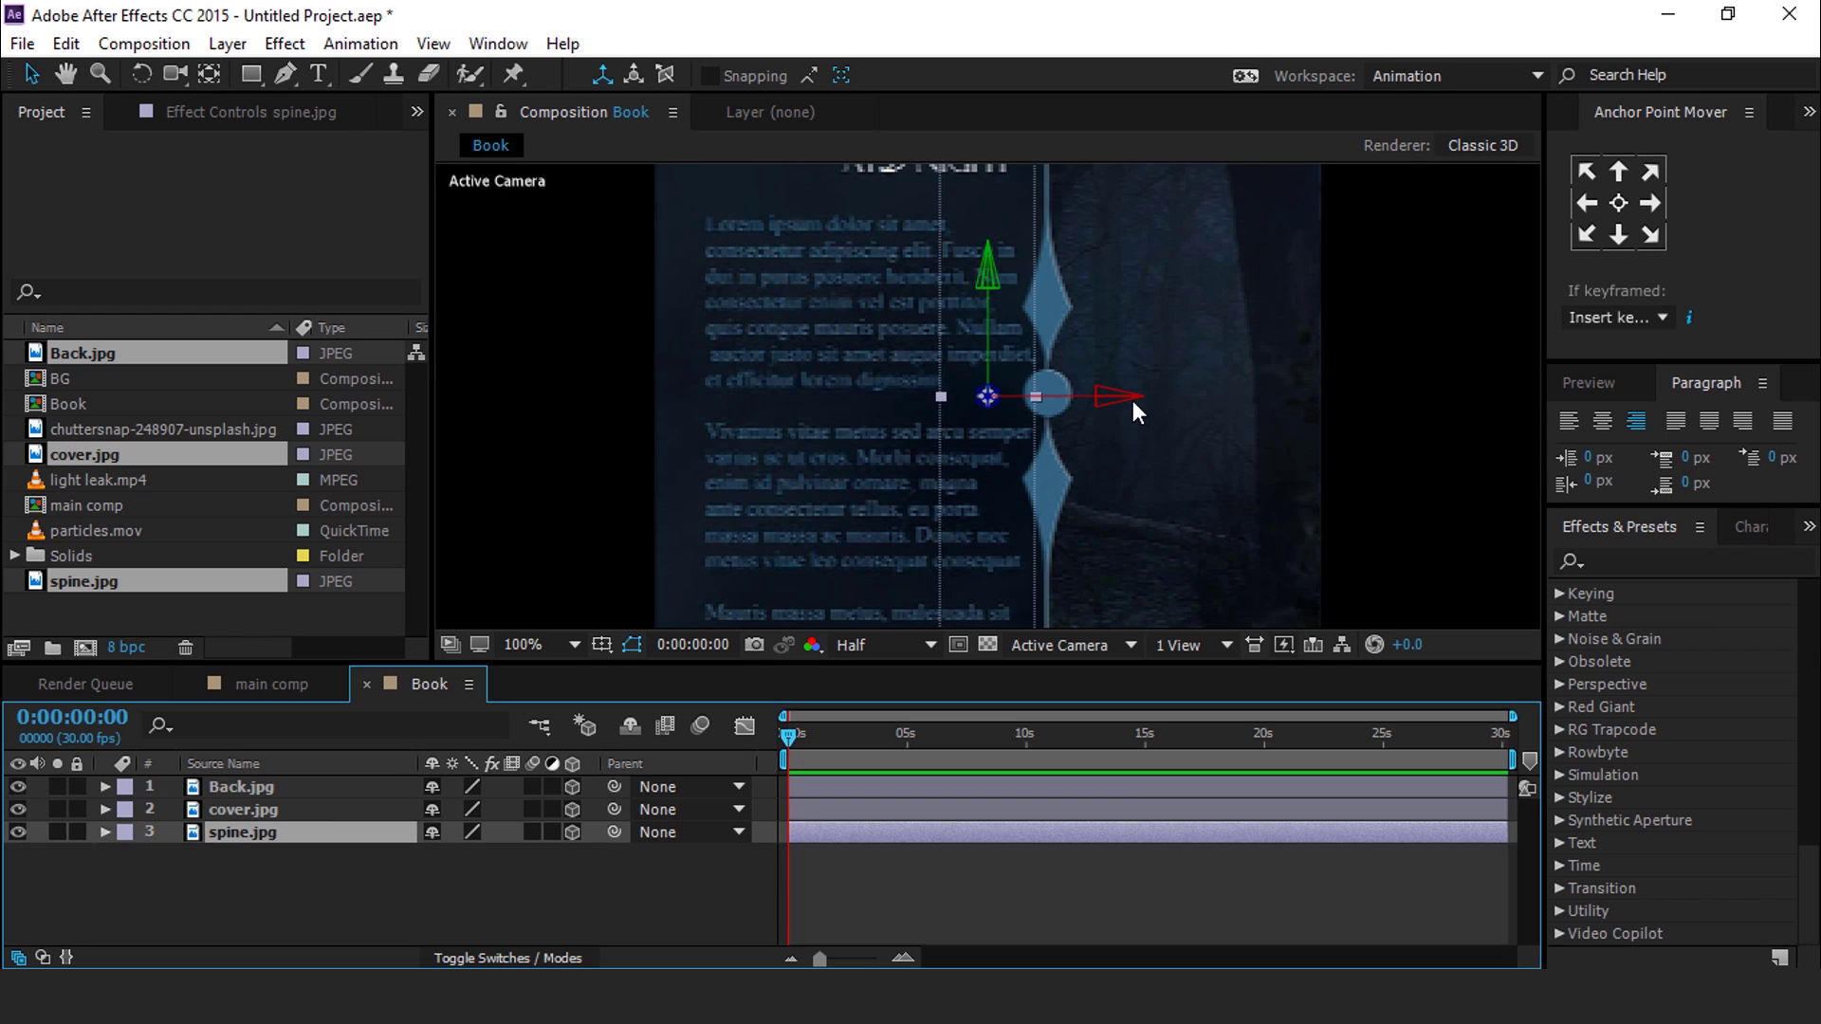
left_click_drag(1138, 409, 756, 417)
Step: Set the spine layer's Y Rotation to 90° so it stands perpendicular to the covers
left_click(243, 832)
key("r")
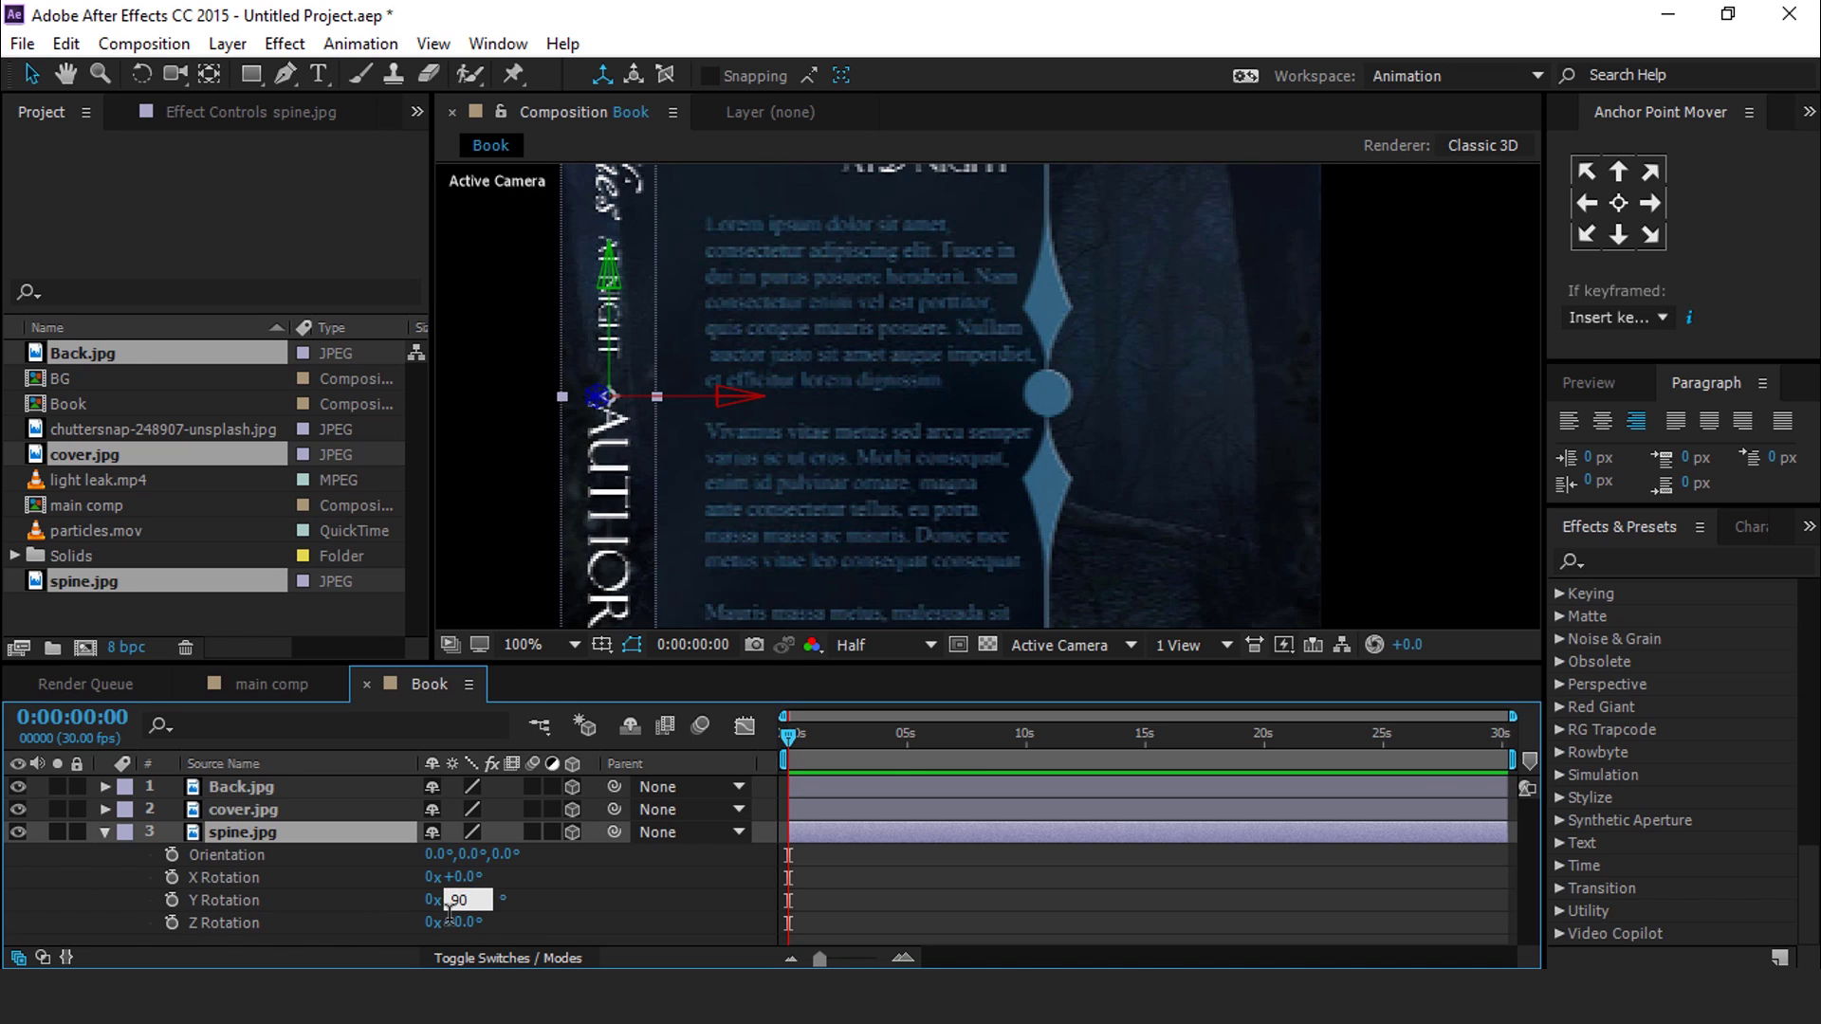
left_click(449, 911)
type("90")
key("Return")
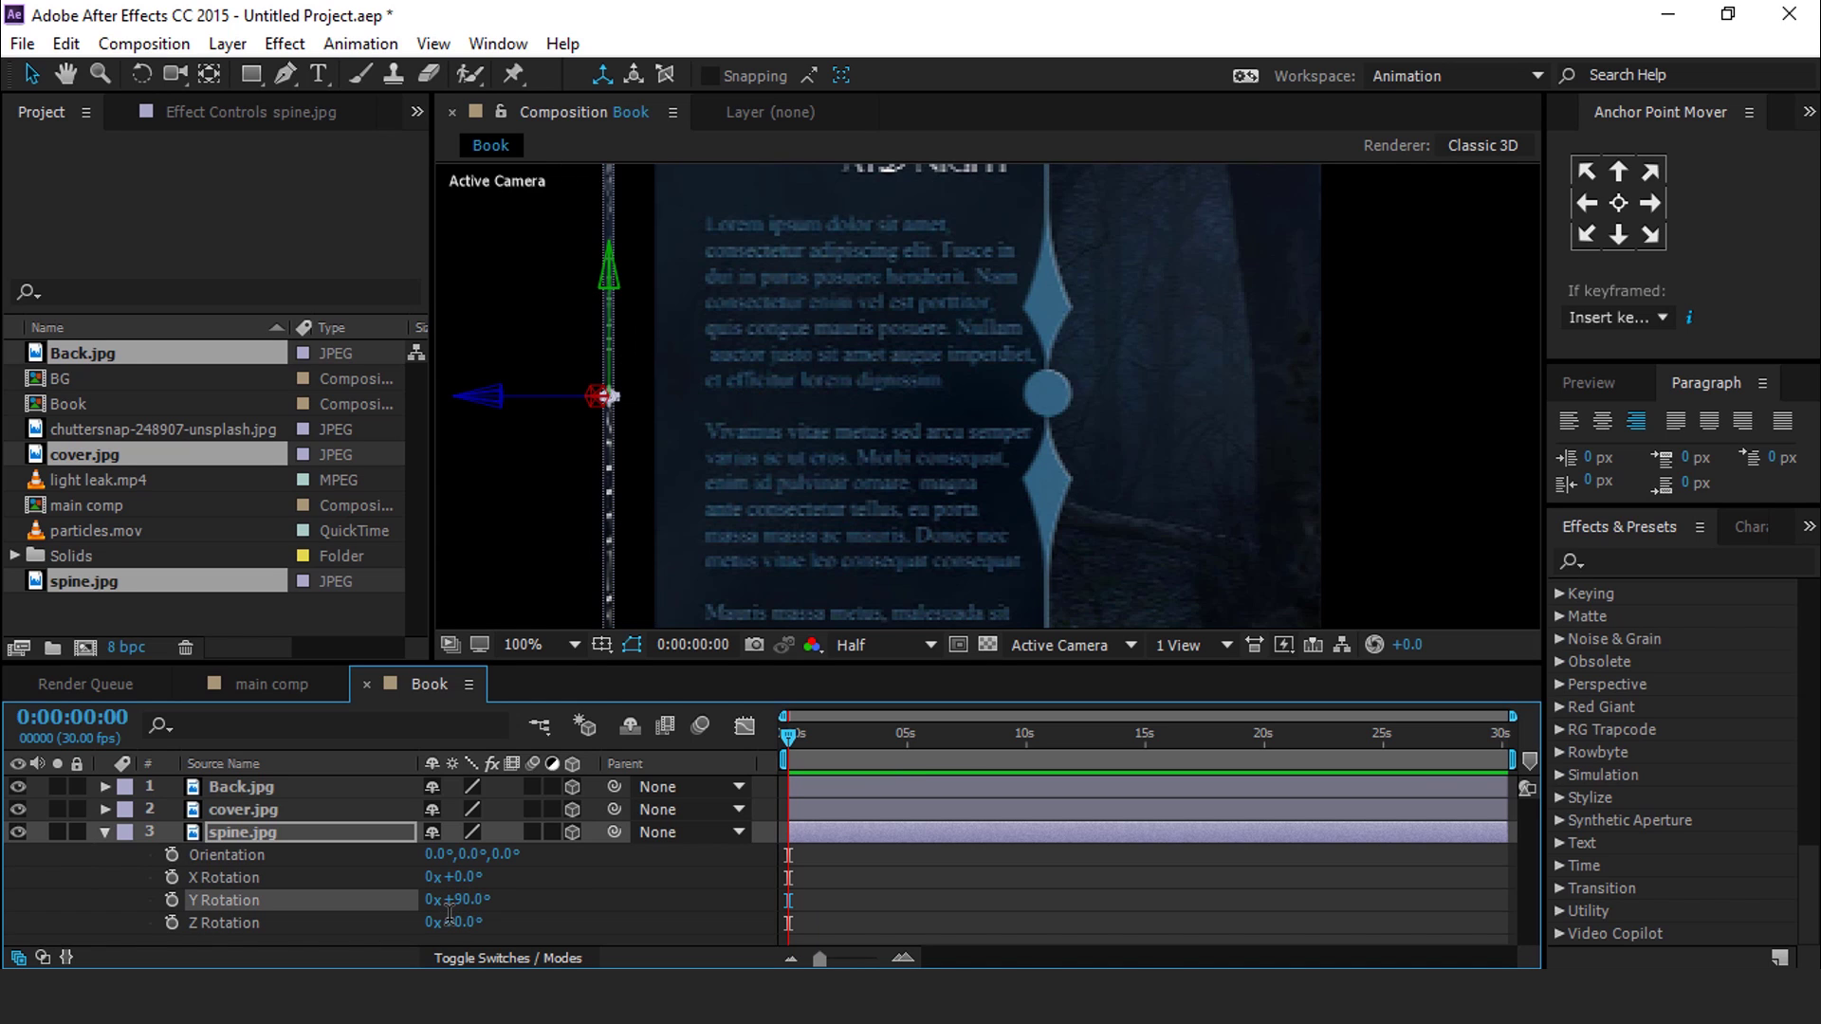
left_click(1028, 908)
left_click(105, 833)
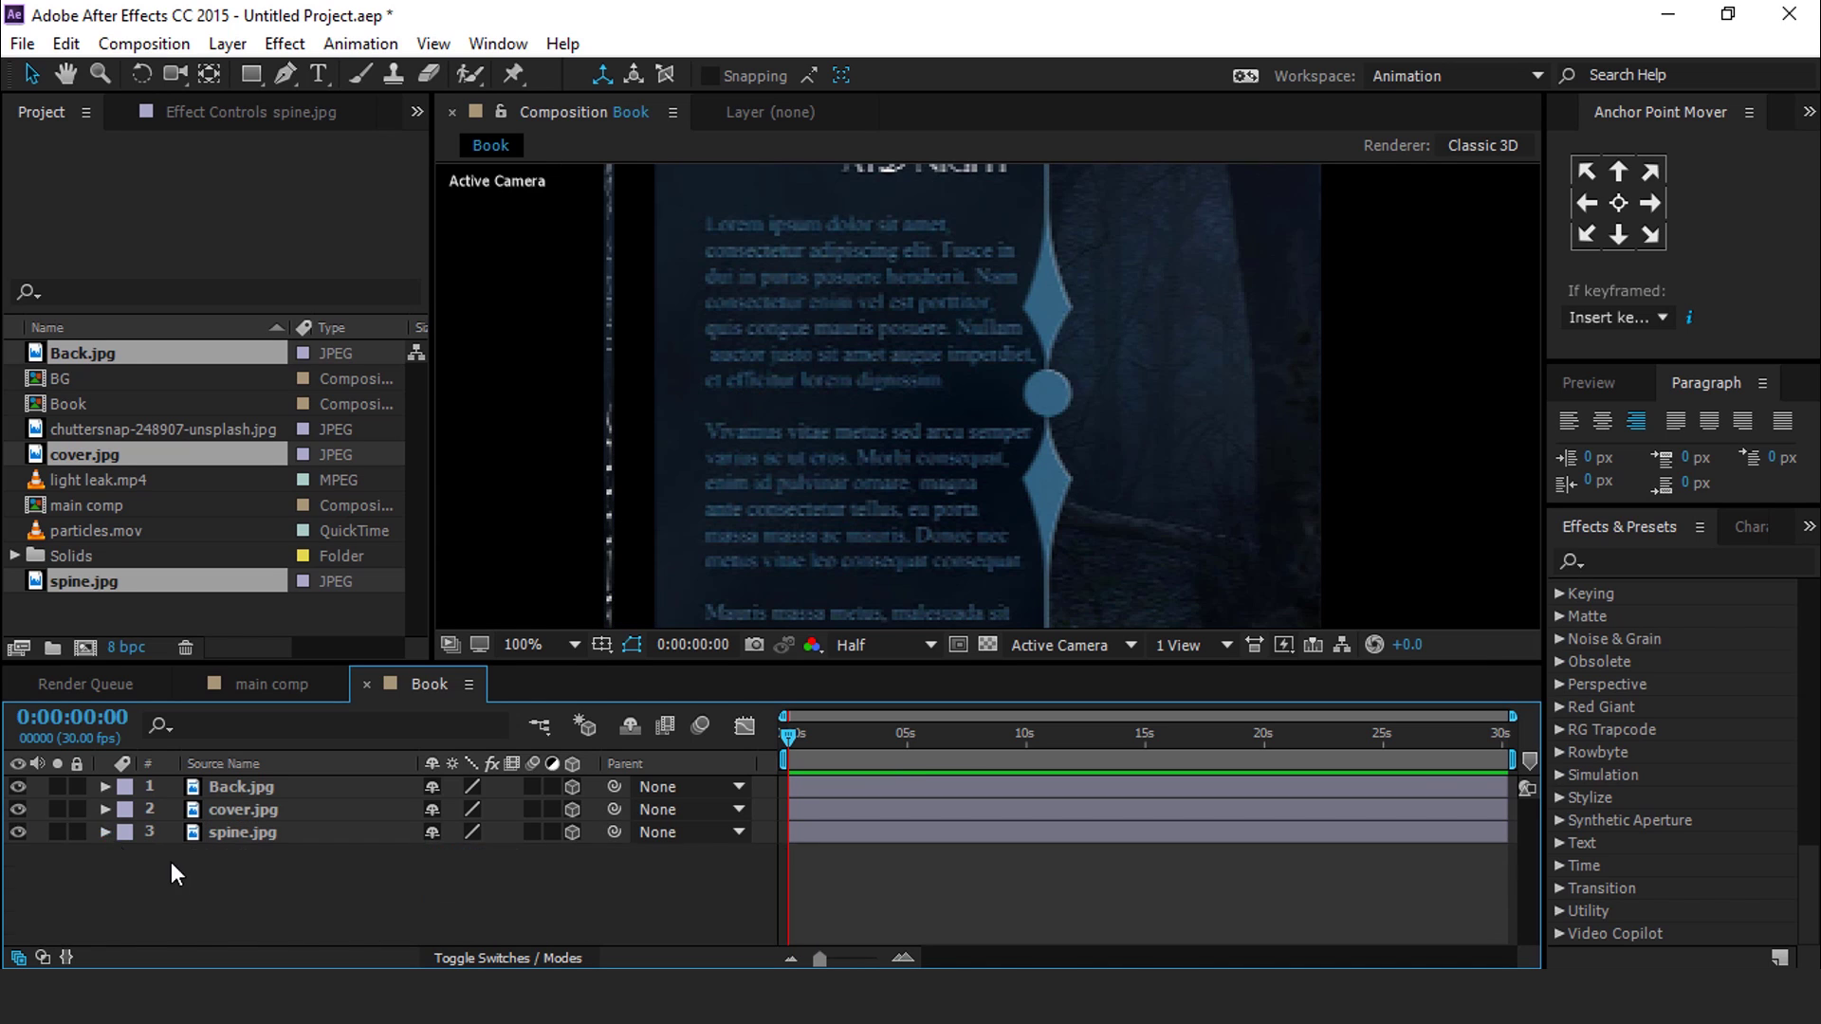
Step: Show the Book composition in the 4 Views layout
left_click(1217, 652)
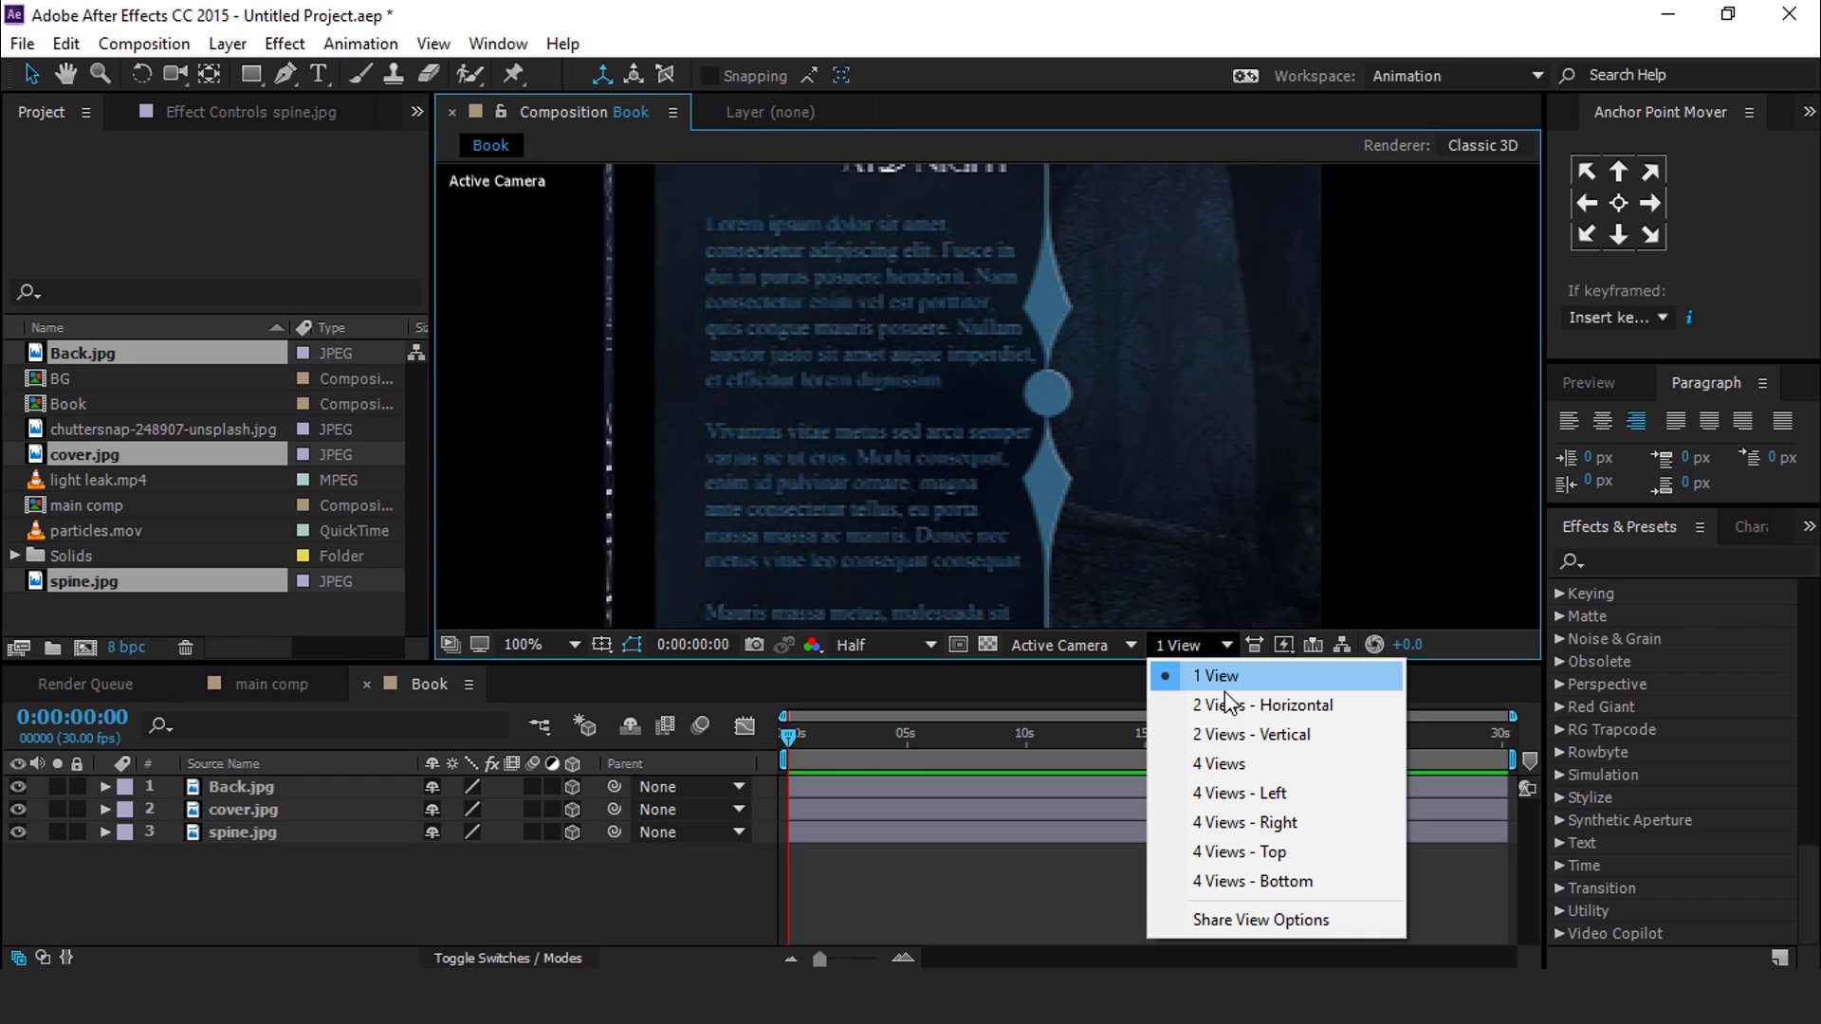
left_click(1232, 764)
scroll(620, 309, "down", 1)
scroll(624, 267, "up", 3)
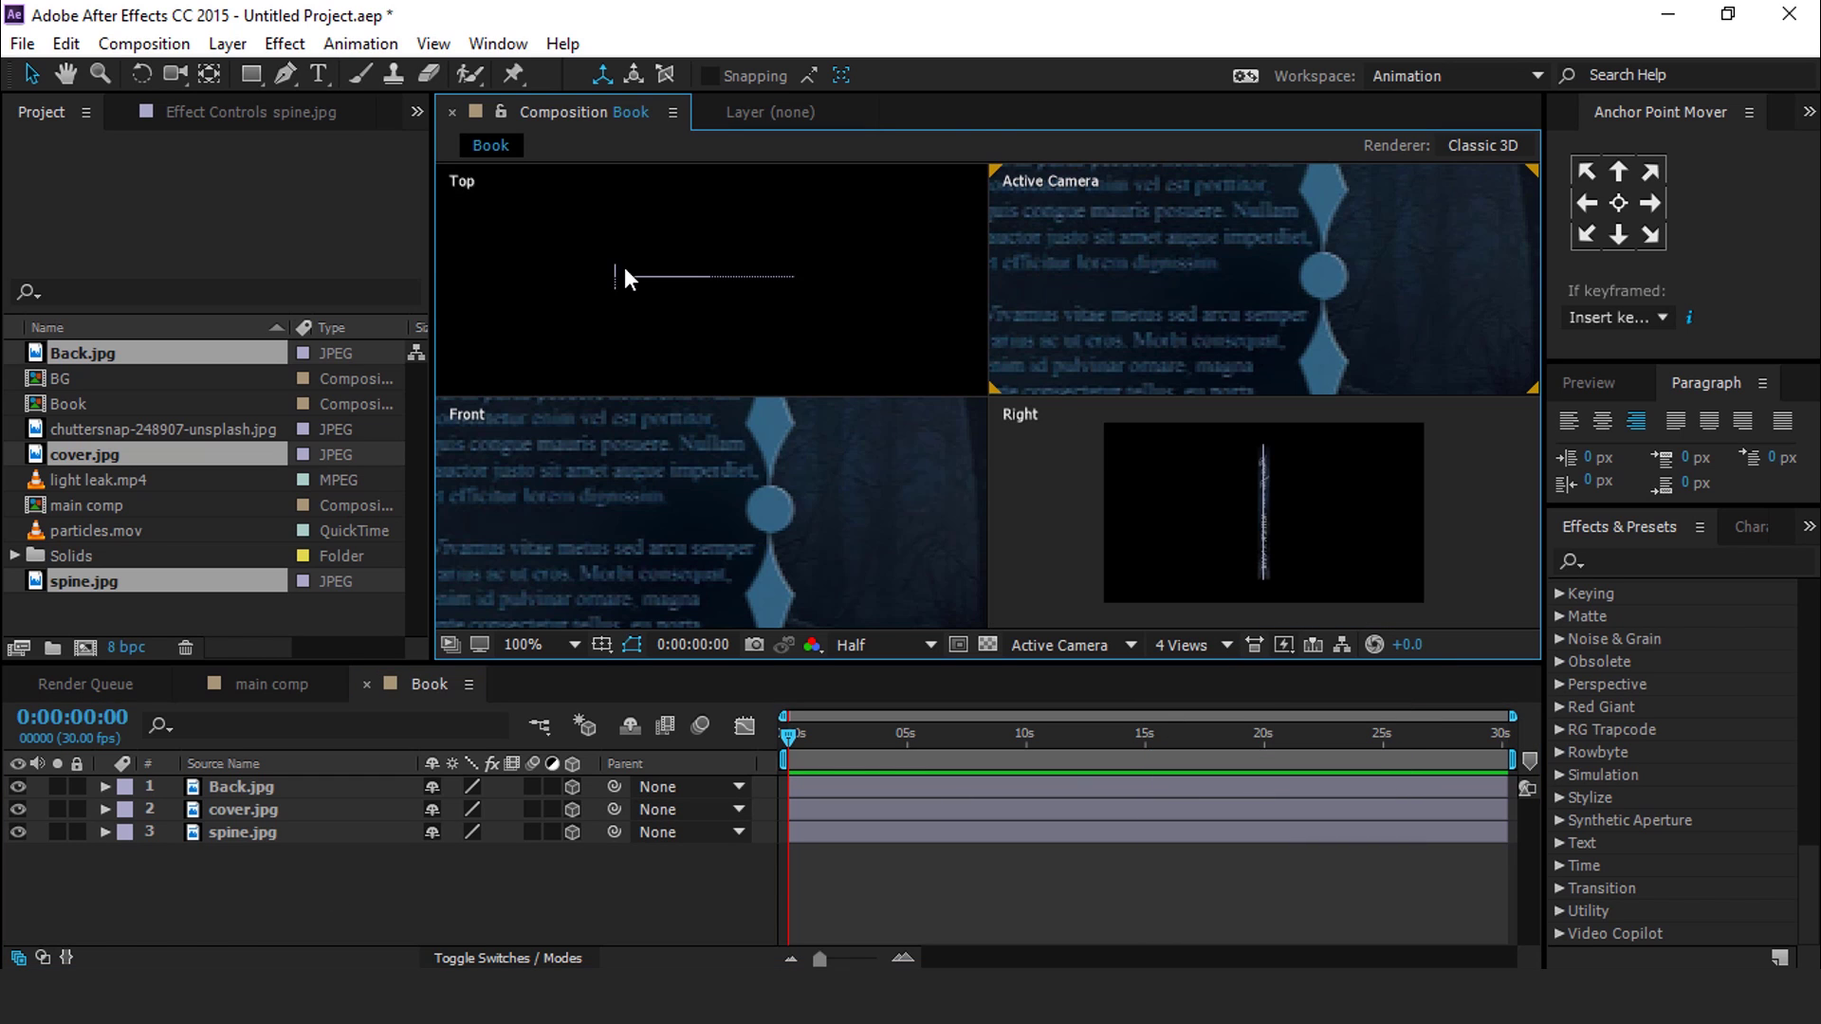
Step: In the Top view, move the Back.jpg layer to the spine's rear end with its left edge aligned to the spine
left_click_drag(571, 290, 784, 350)
left_click(266, 789)
left_click_drag(899, 358, 851, 312)
left_click(715, 894)
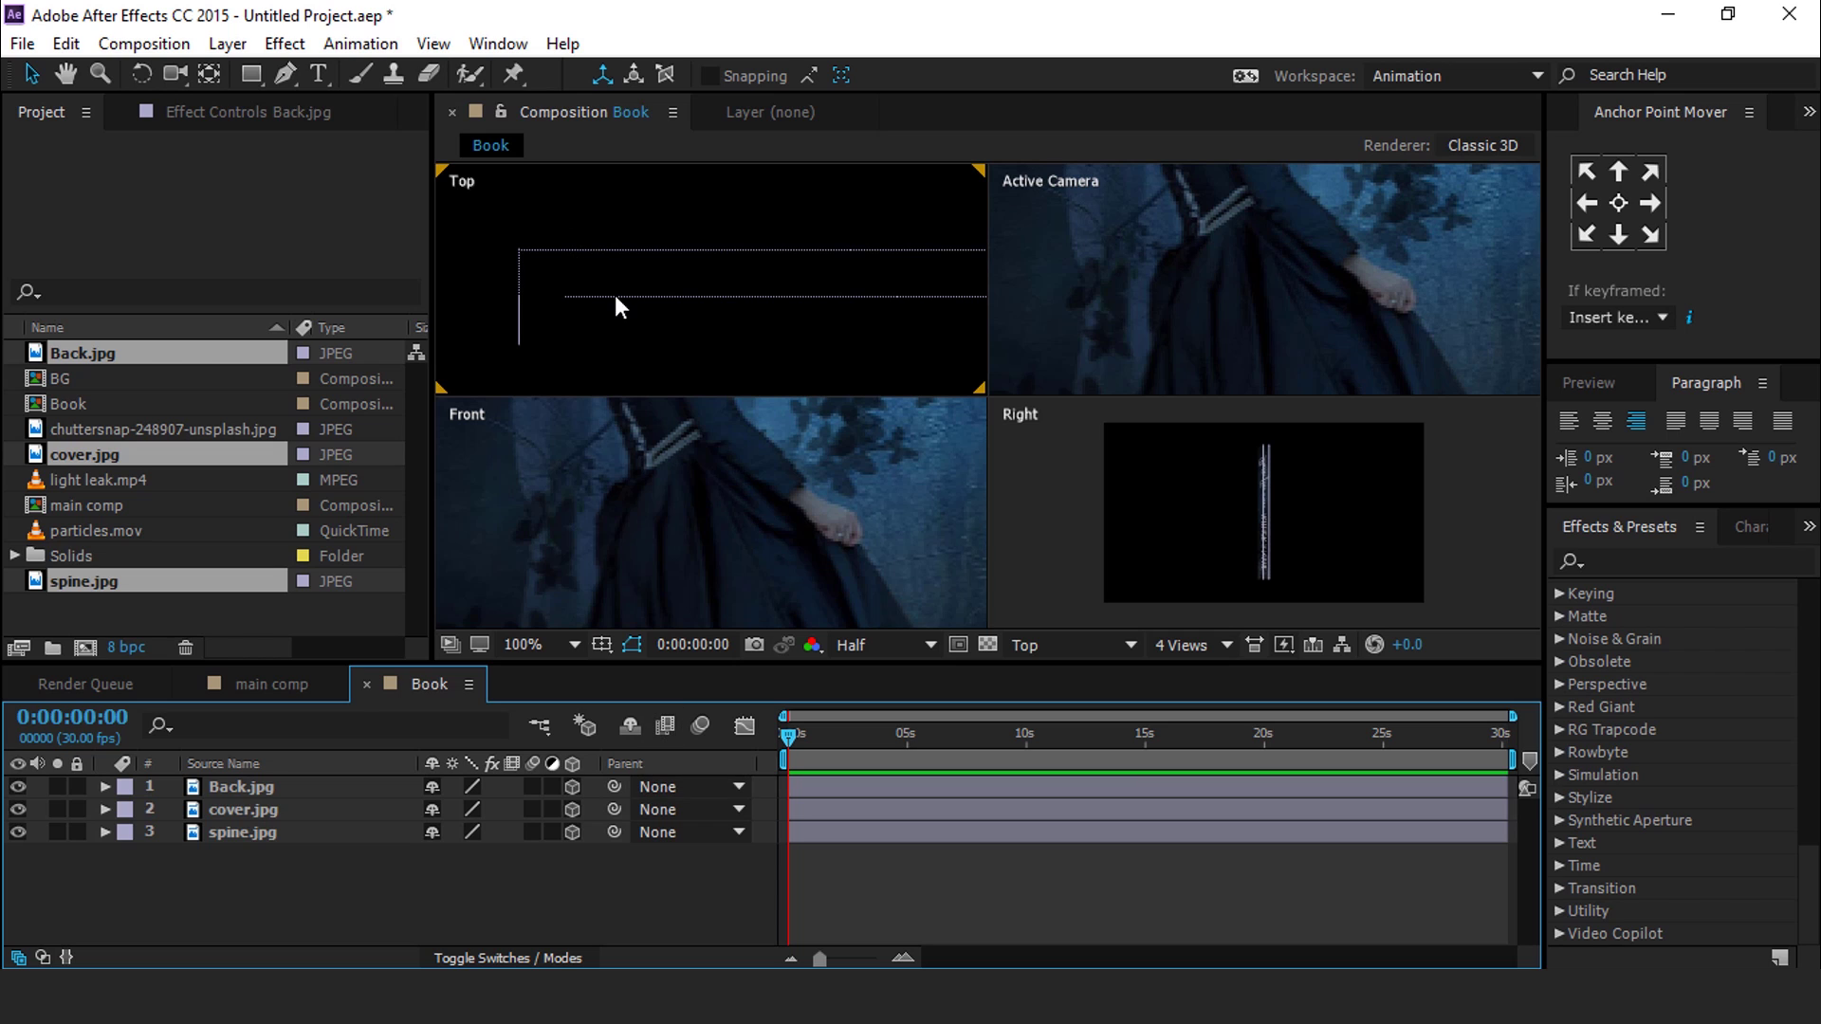
Step: In the Top view, move the cover.jpg layer to the spine's front end and align its left edge with the spine
left_click(614, 301)
left_click_drag(902, 344, 857, 384)
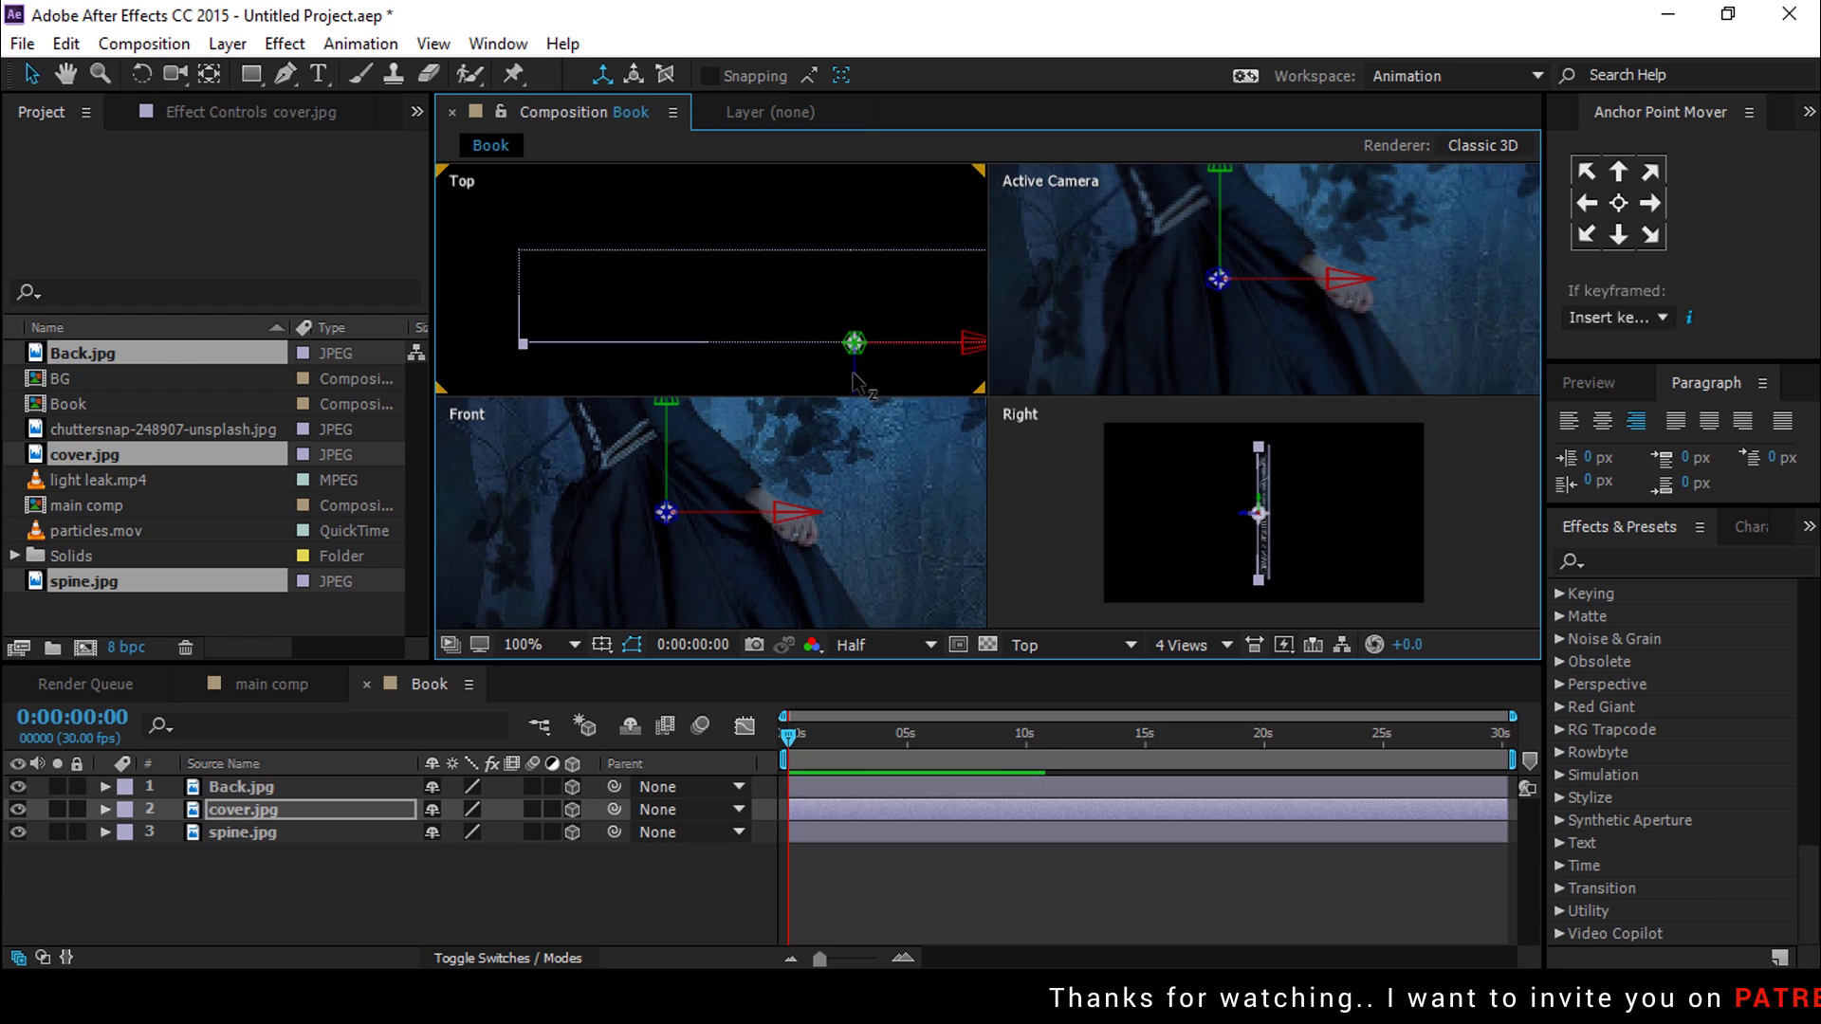
left_click(663, 878)
scroll(538, 334, "up", 1)
key("space")
left_click_drag(556, 321, 557, 179)
scroll(725, 309, "up", 1)
key("space")
left_click(783, 282)
mouse_move(749, 285)
left_mouse_down()
mouse_move(750, 214)
mouse_move(783, 283)
left_mouse_up()
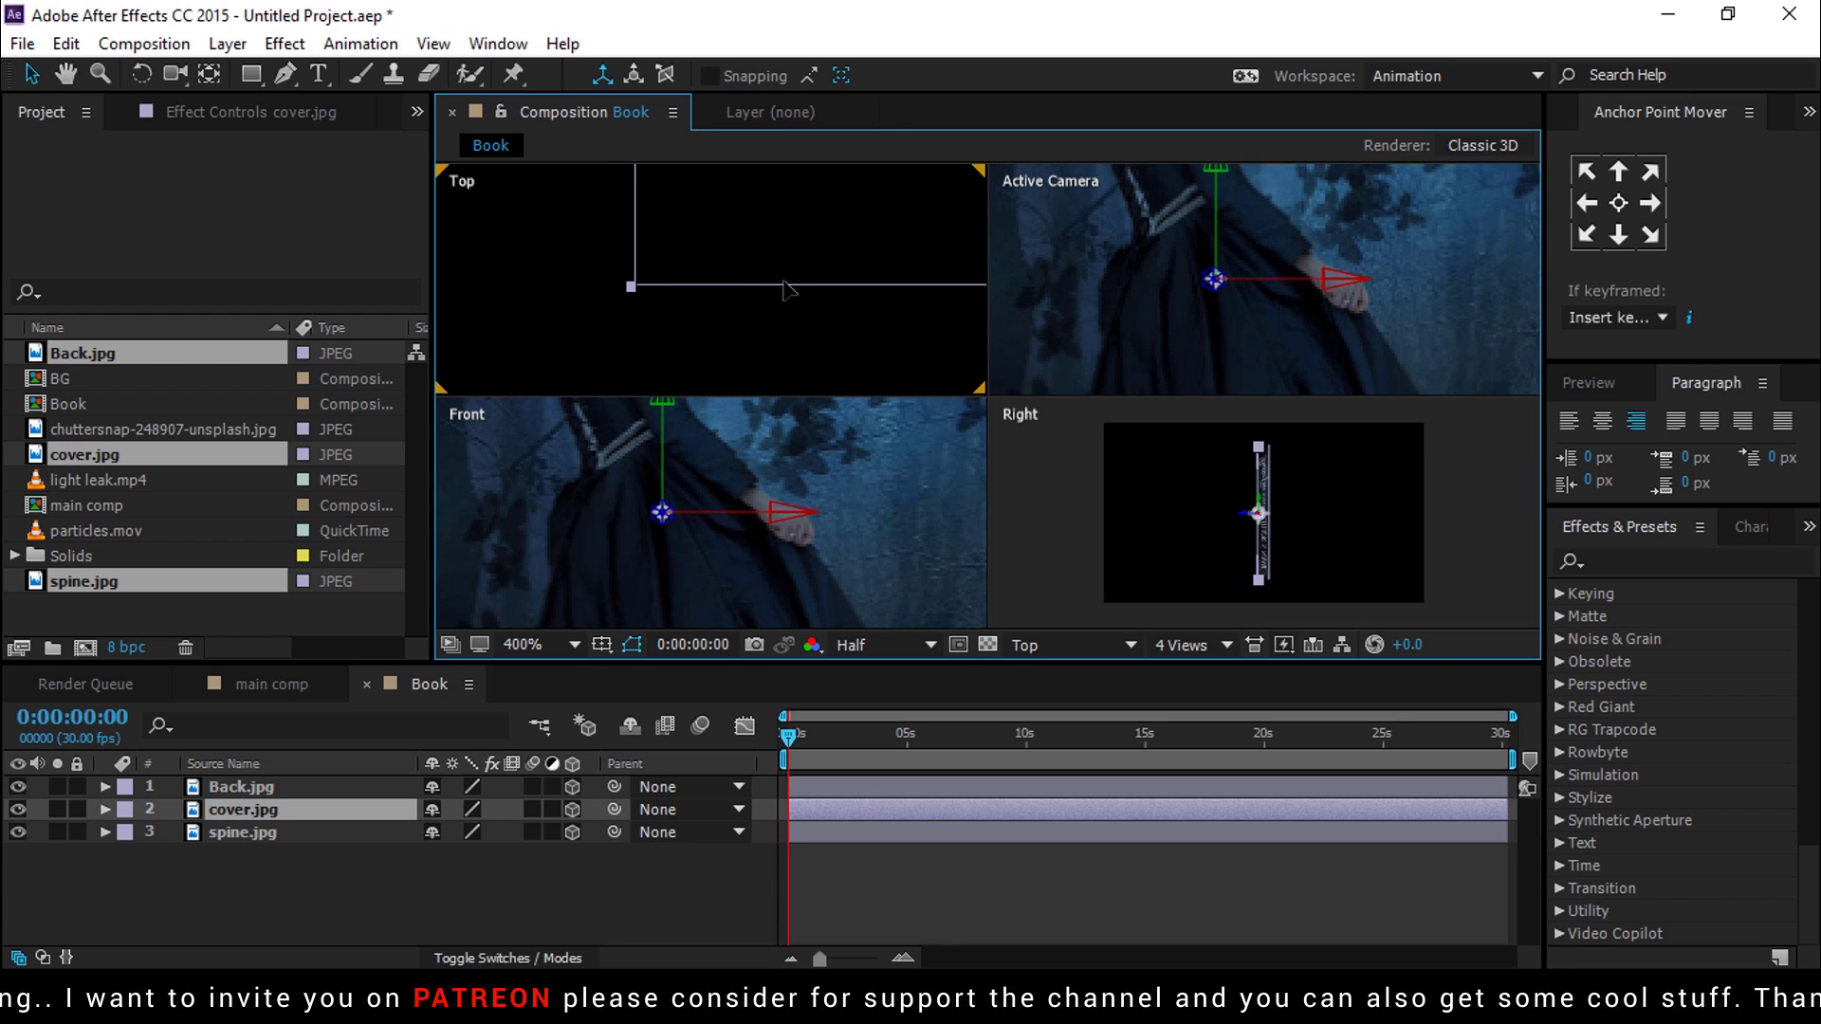
Step: Fine-tune the cover layer's position in the Top view until its corner meets the spine's front end exactly
left_click(682, 882)
scroll(656, 292, "up", 1)
left_click(564, 286)
scroll(564, 286, "up", 1)
key("space")
left_click_drag(512, 300, 732, 280)
left_click(707, 882)
left_click(732, 279)
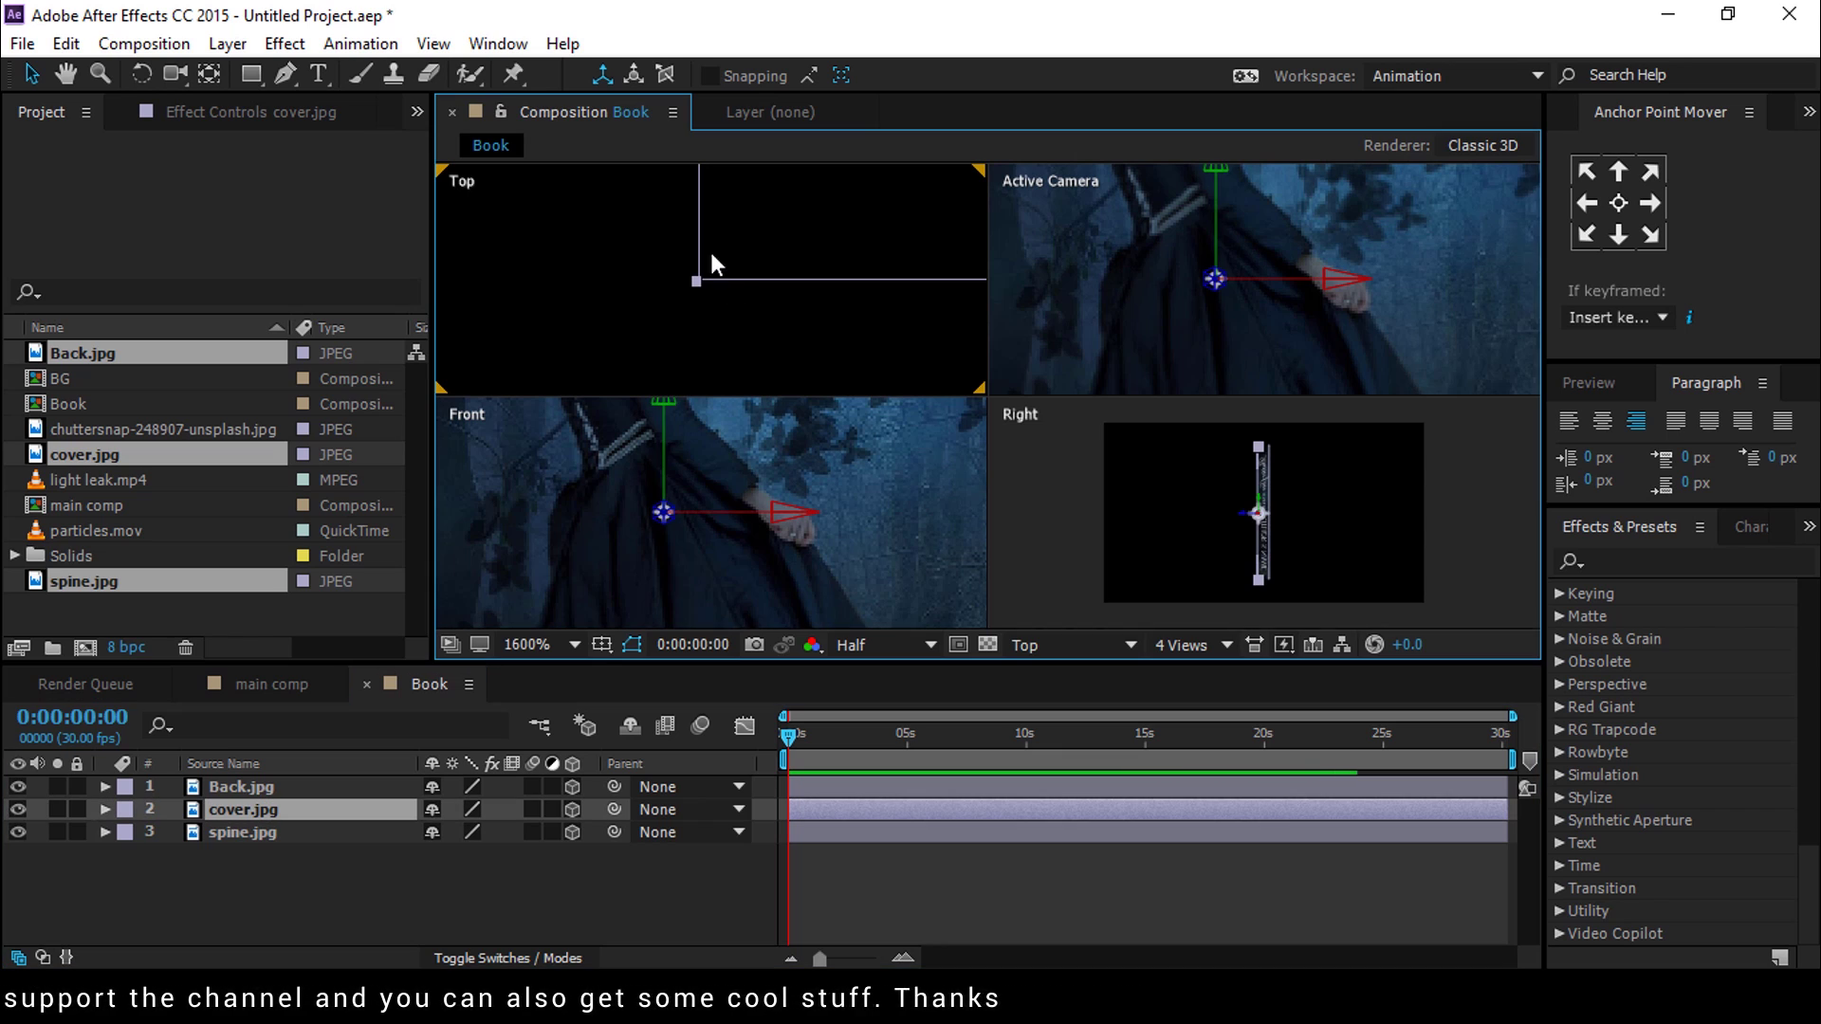
left_click_drag(833, 278, 836, 278)
left_click(711, 884)
left_click(715, 279)
left_click_drag(699, 222, 740, 282)
left_click(755, 322)
left_click(736, 279)
left_click(737, 908)
Step: Fine-tune the Back.jpg layer's position in the Top view until its corner meets the spine's rear end exactly
scroll(691, 300, "down", 2)
left_click_drag(784, 204, 724, 527)
scroll(667, 311, "up", 2)
left_click_drag(479, 378, 648, 279)
left_click(648, 278)
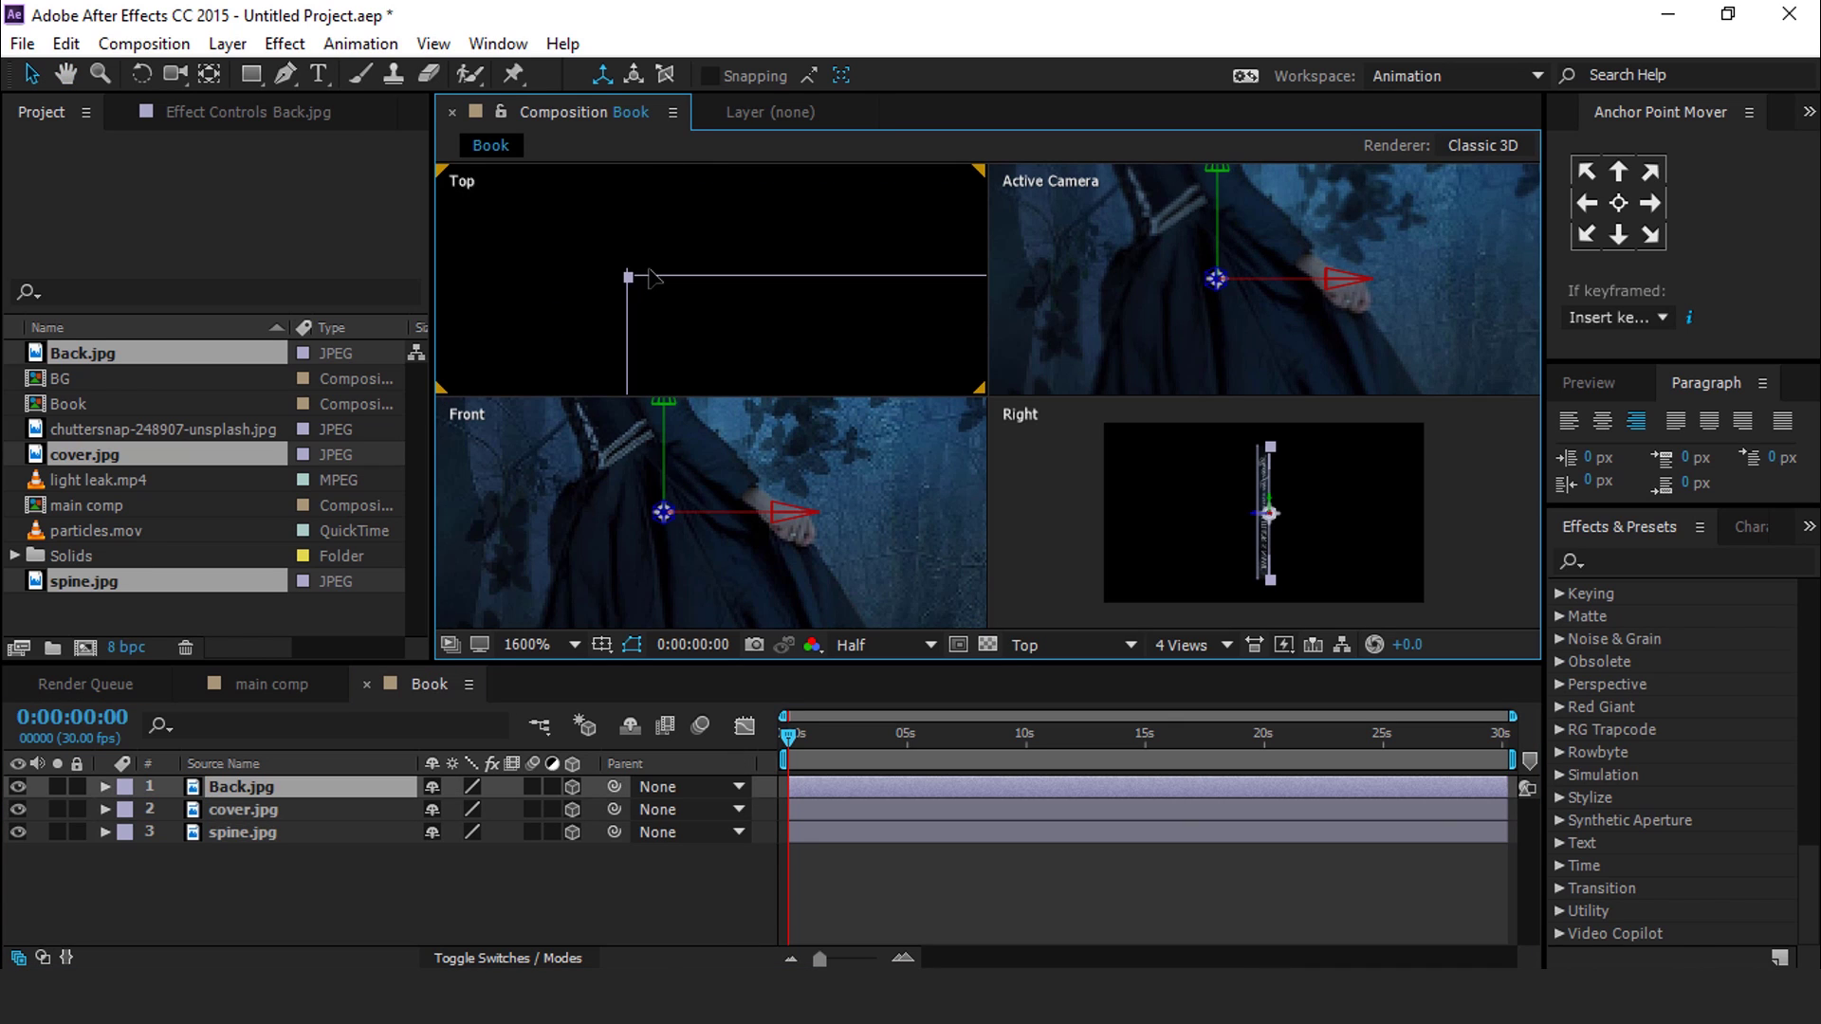
left_click(711, 858)
left_click(680, 271)
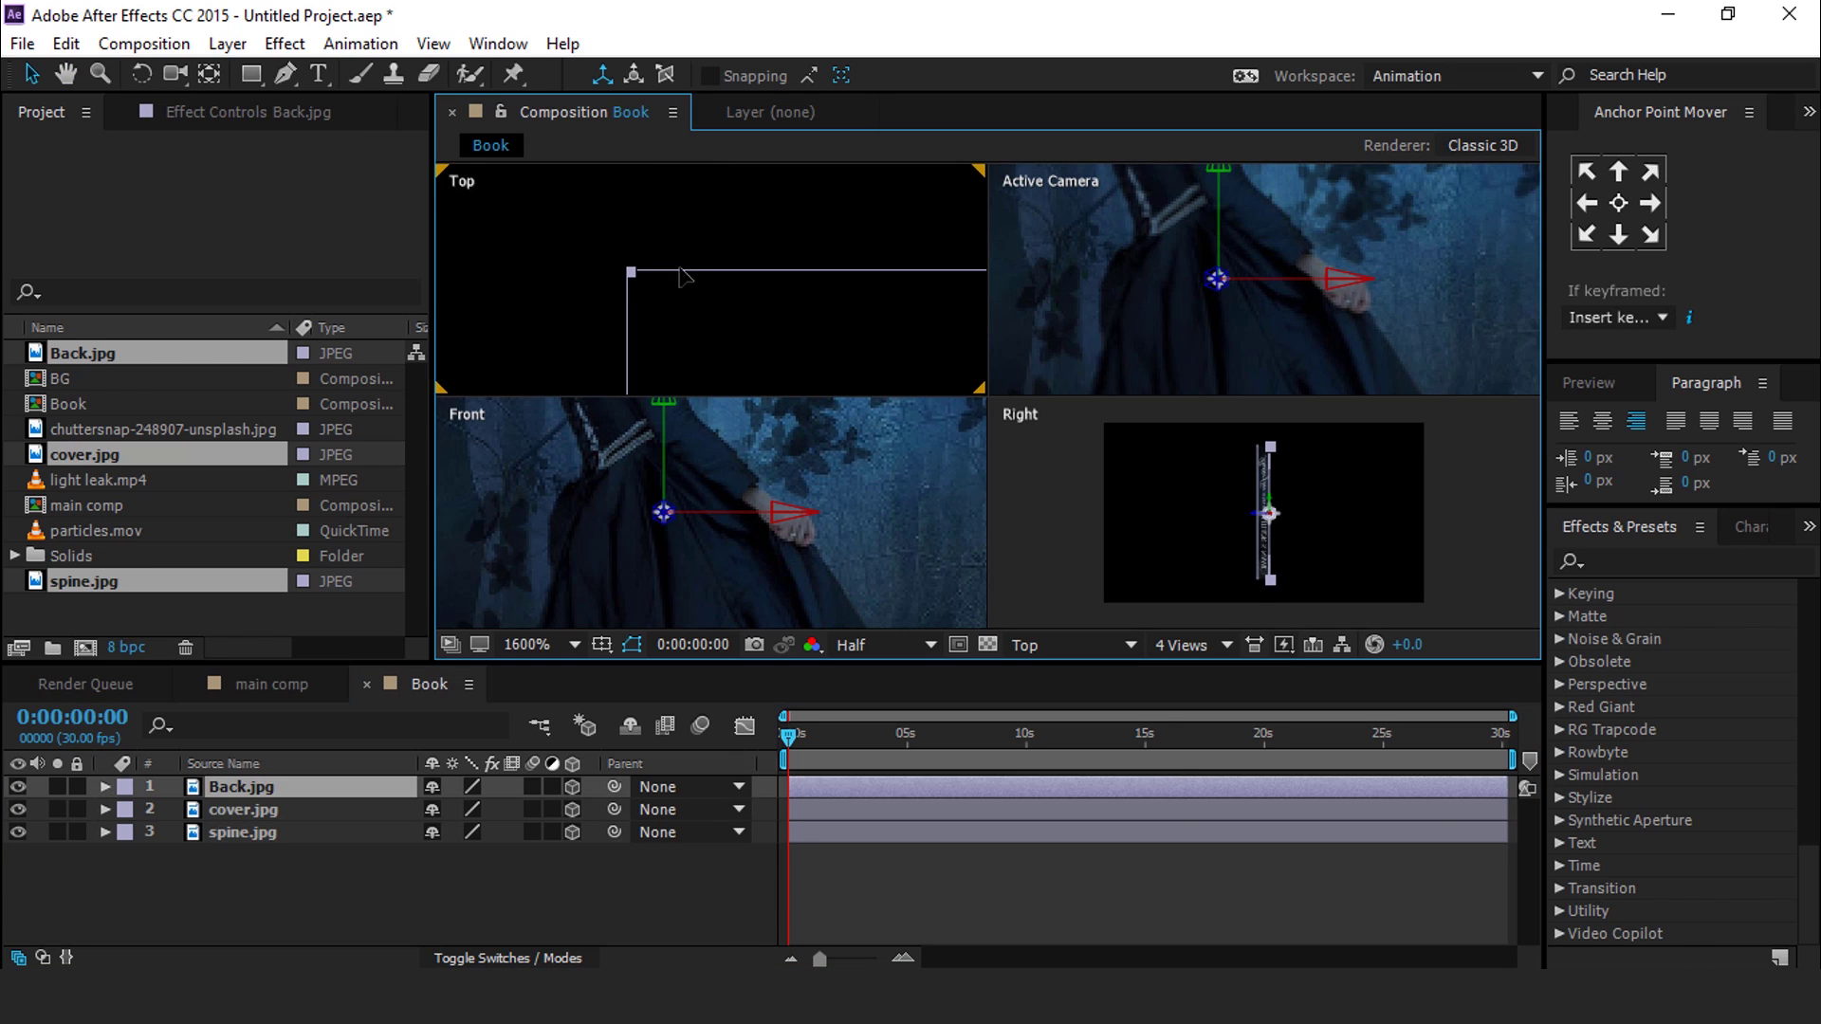
left_click(713, 913)
scroll(764, 273, "down", 10)
scroll(806, 289, "up", 2)
key("h")
key("v")
Step: Duplicate the spine layer and rename the copy "front"
left_click(226, 835)
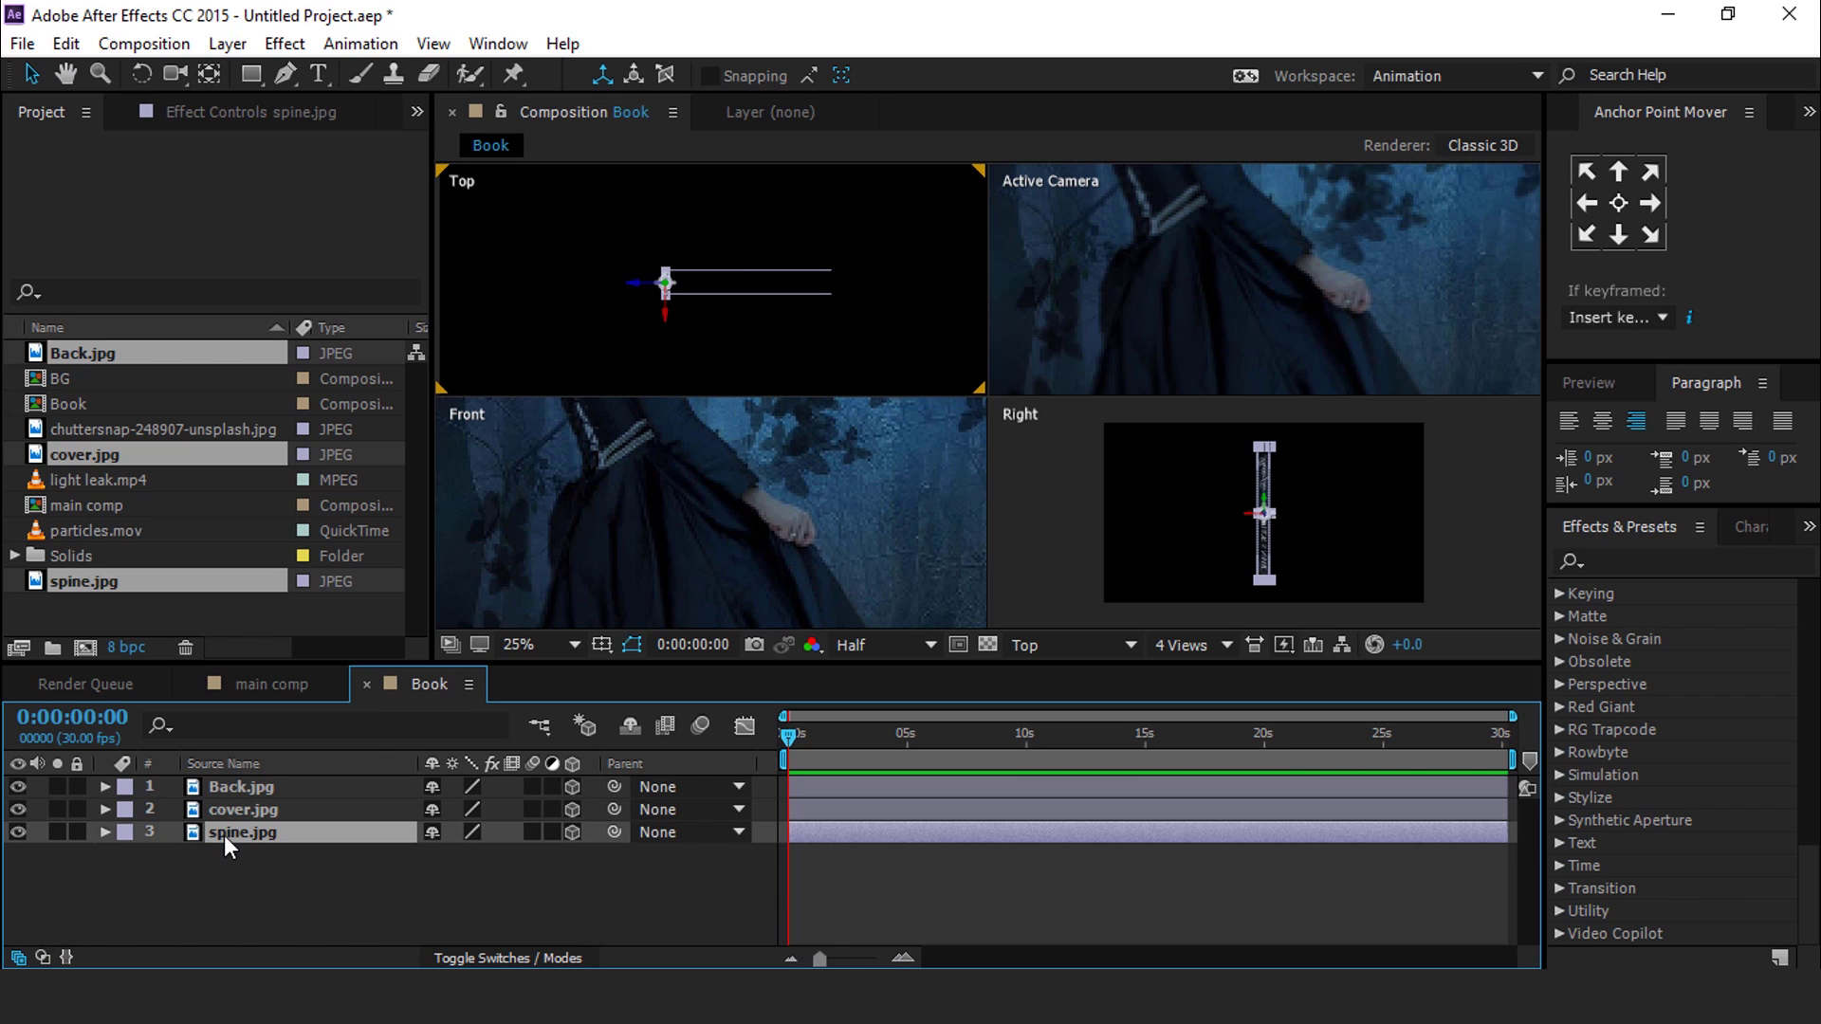
key("ctrl+d")
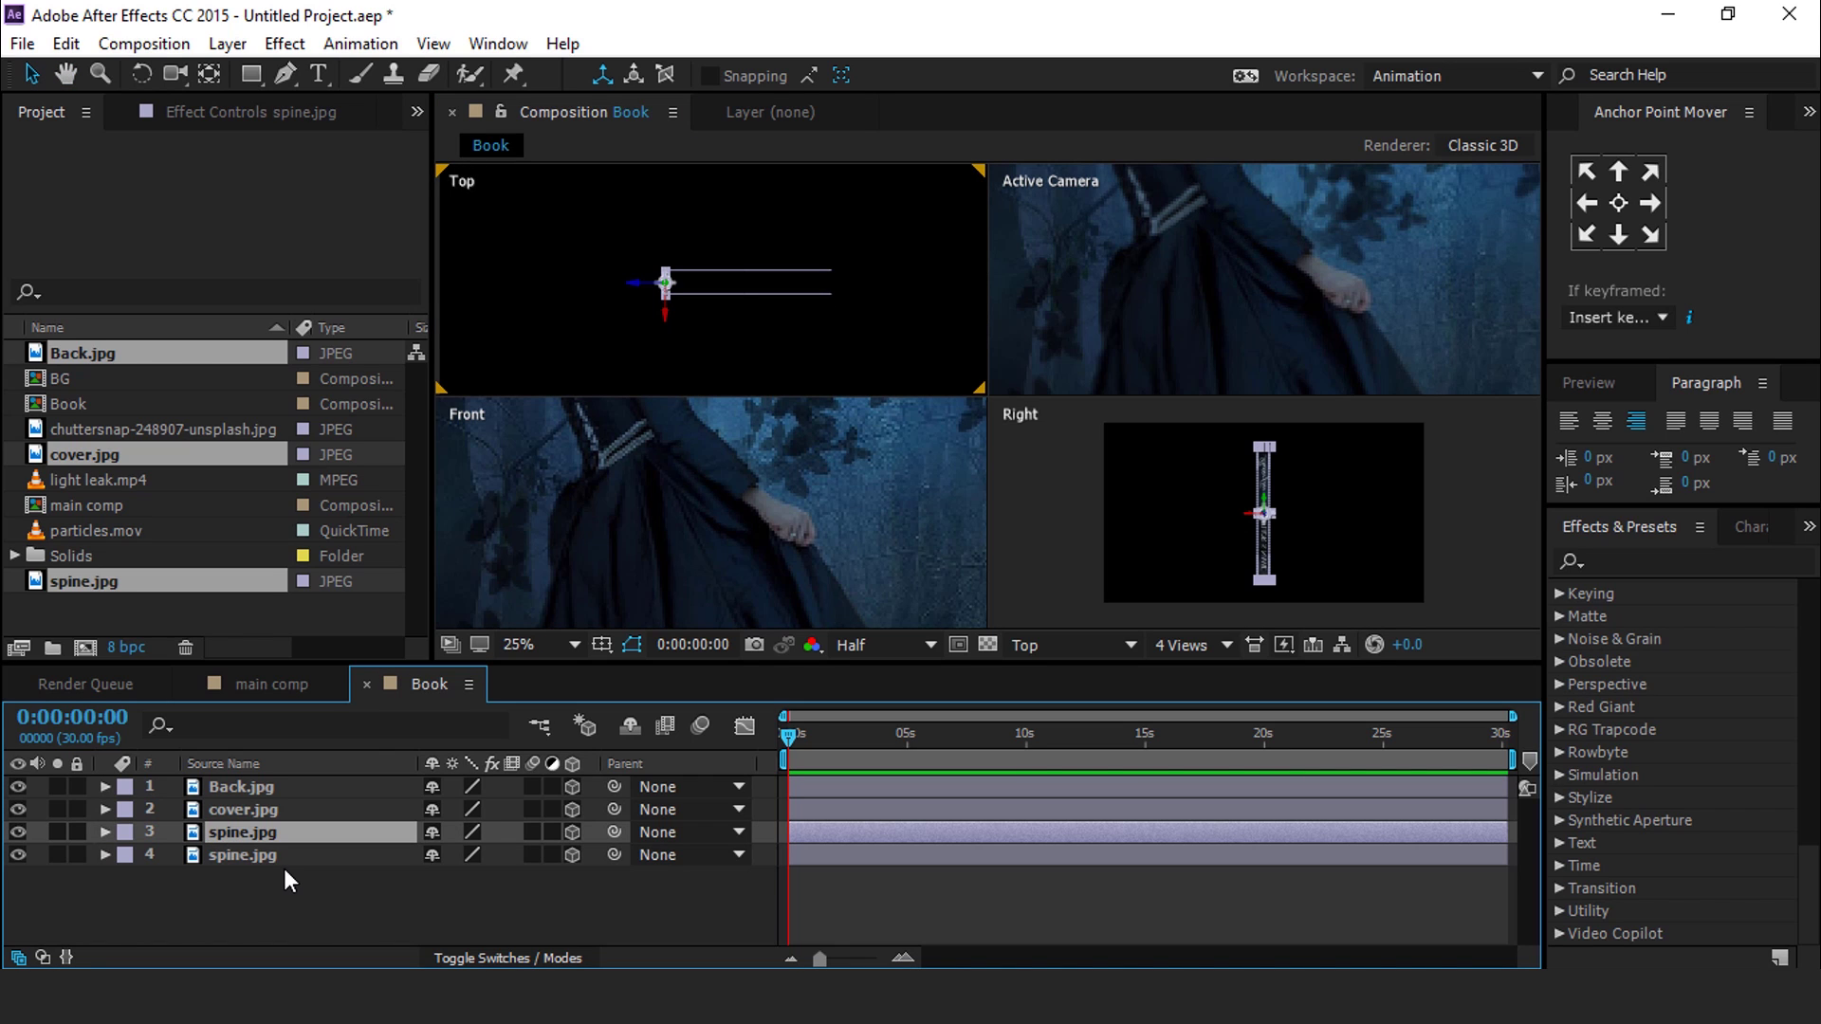
key("Return")
type("front")
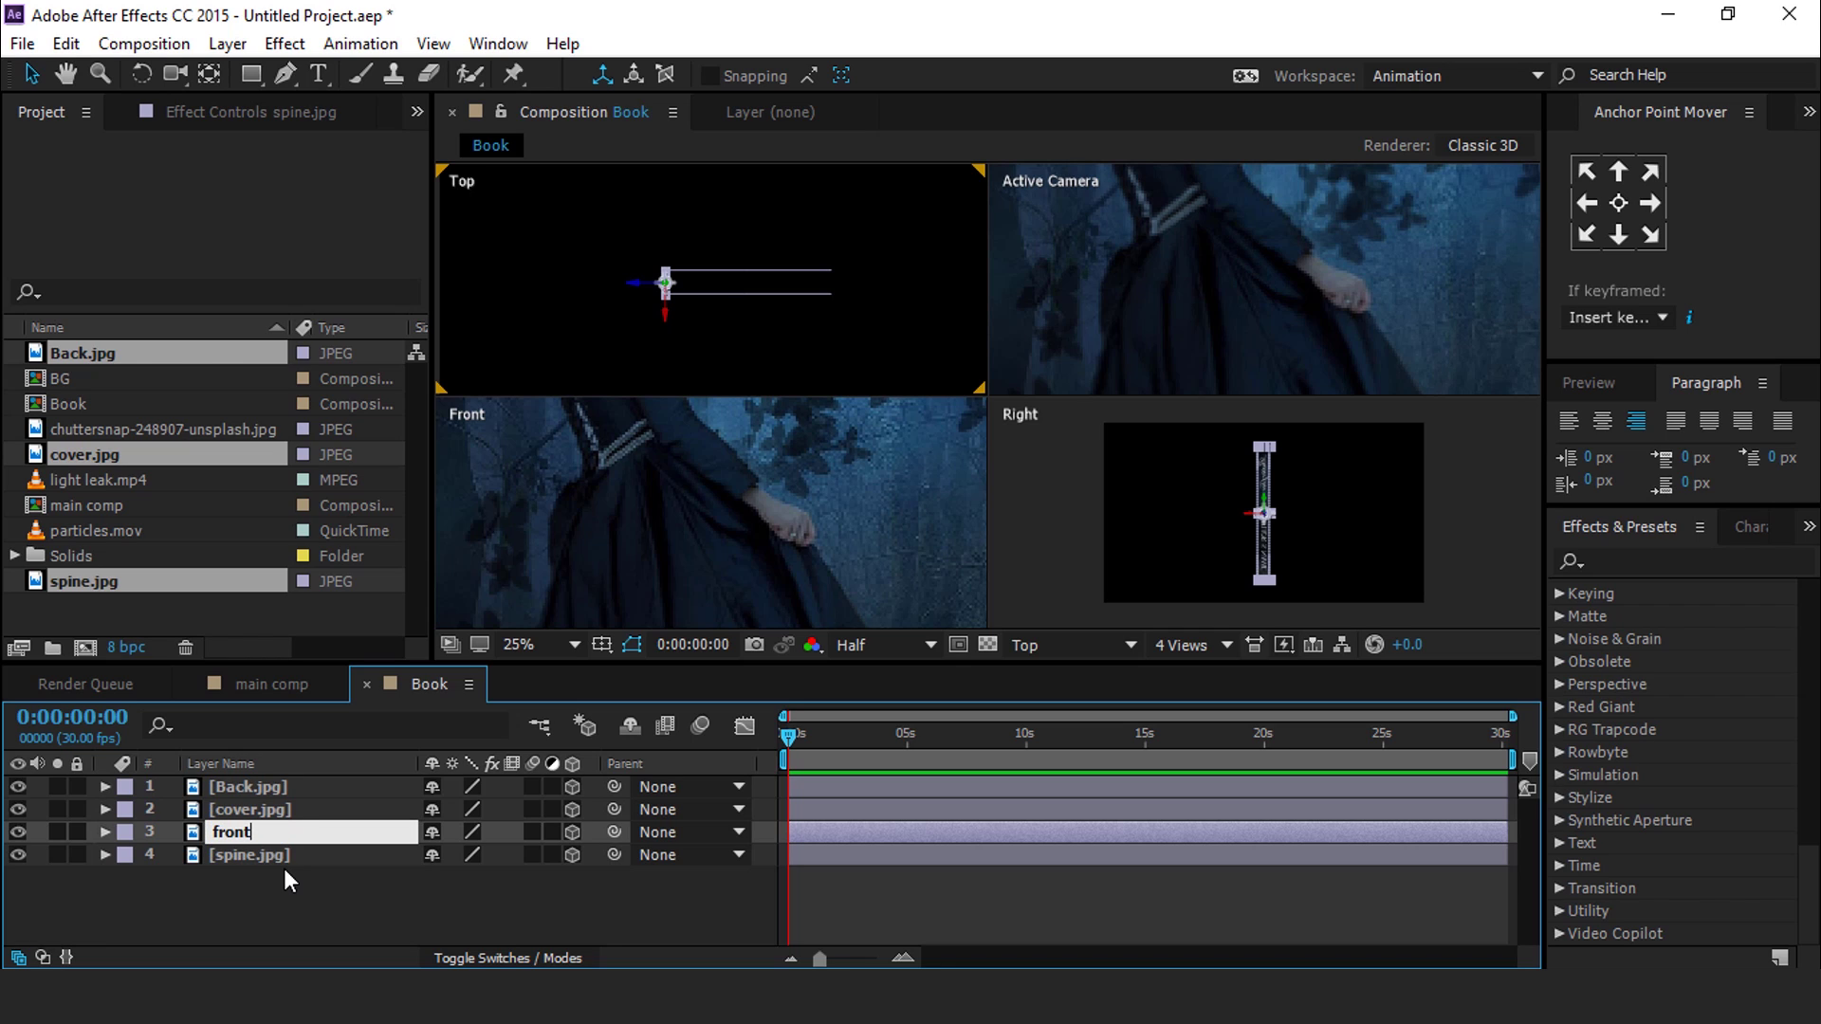
key("Return")
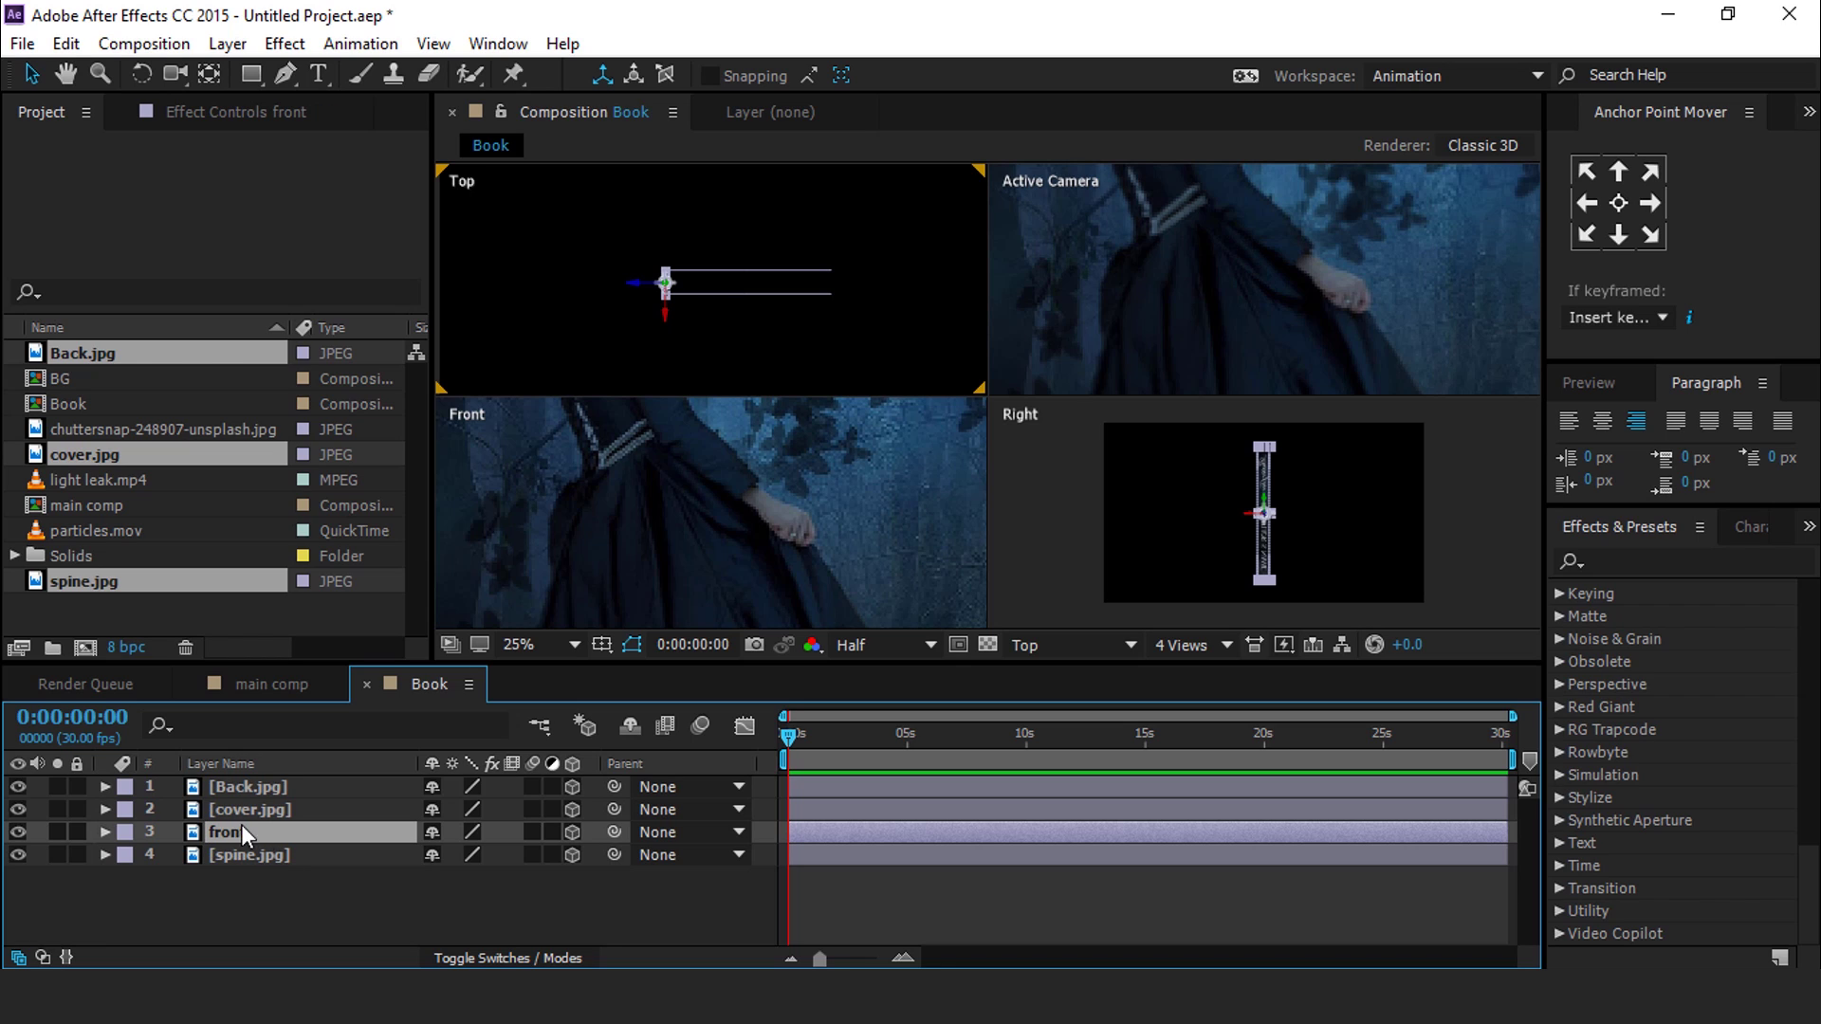
Step: Apply the Fill effect to the "front" layer and set its color to white (FFFFFF)
key("ctrl+space")
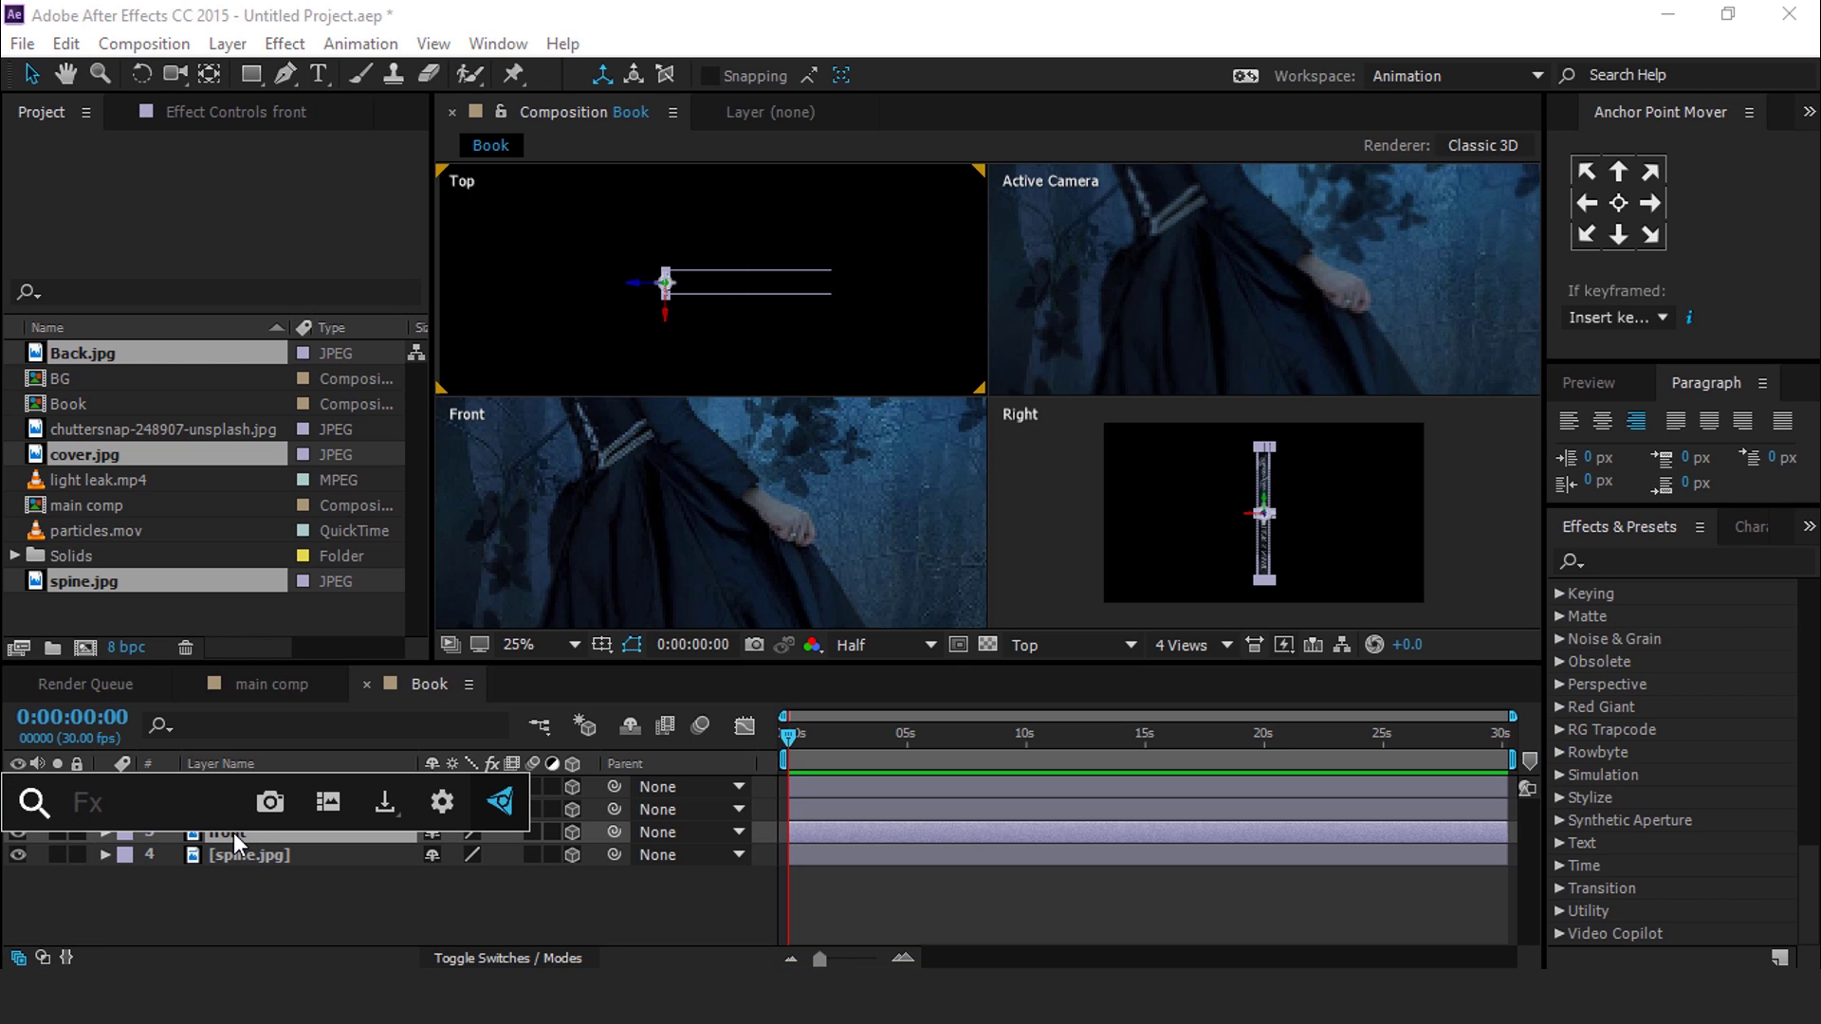
type("fill")
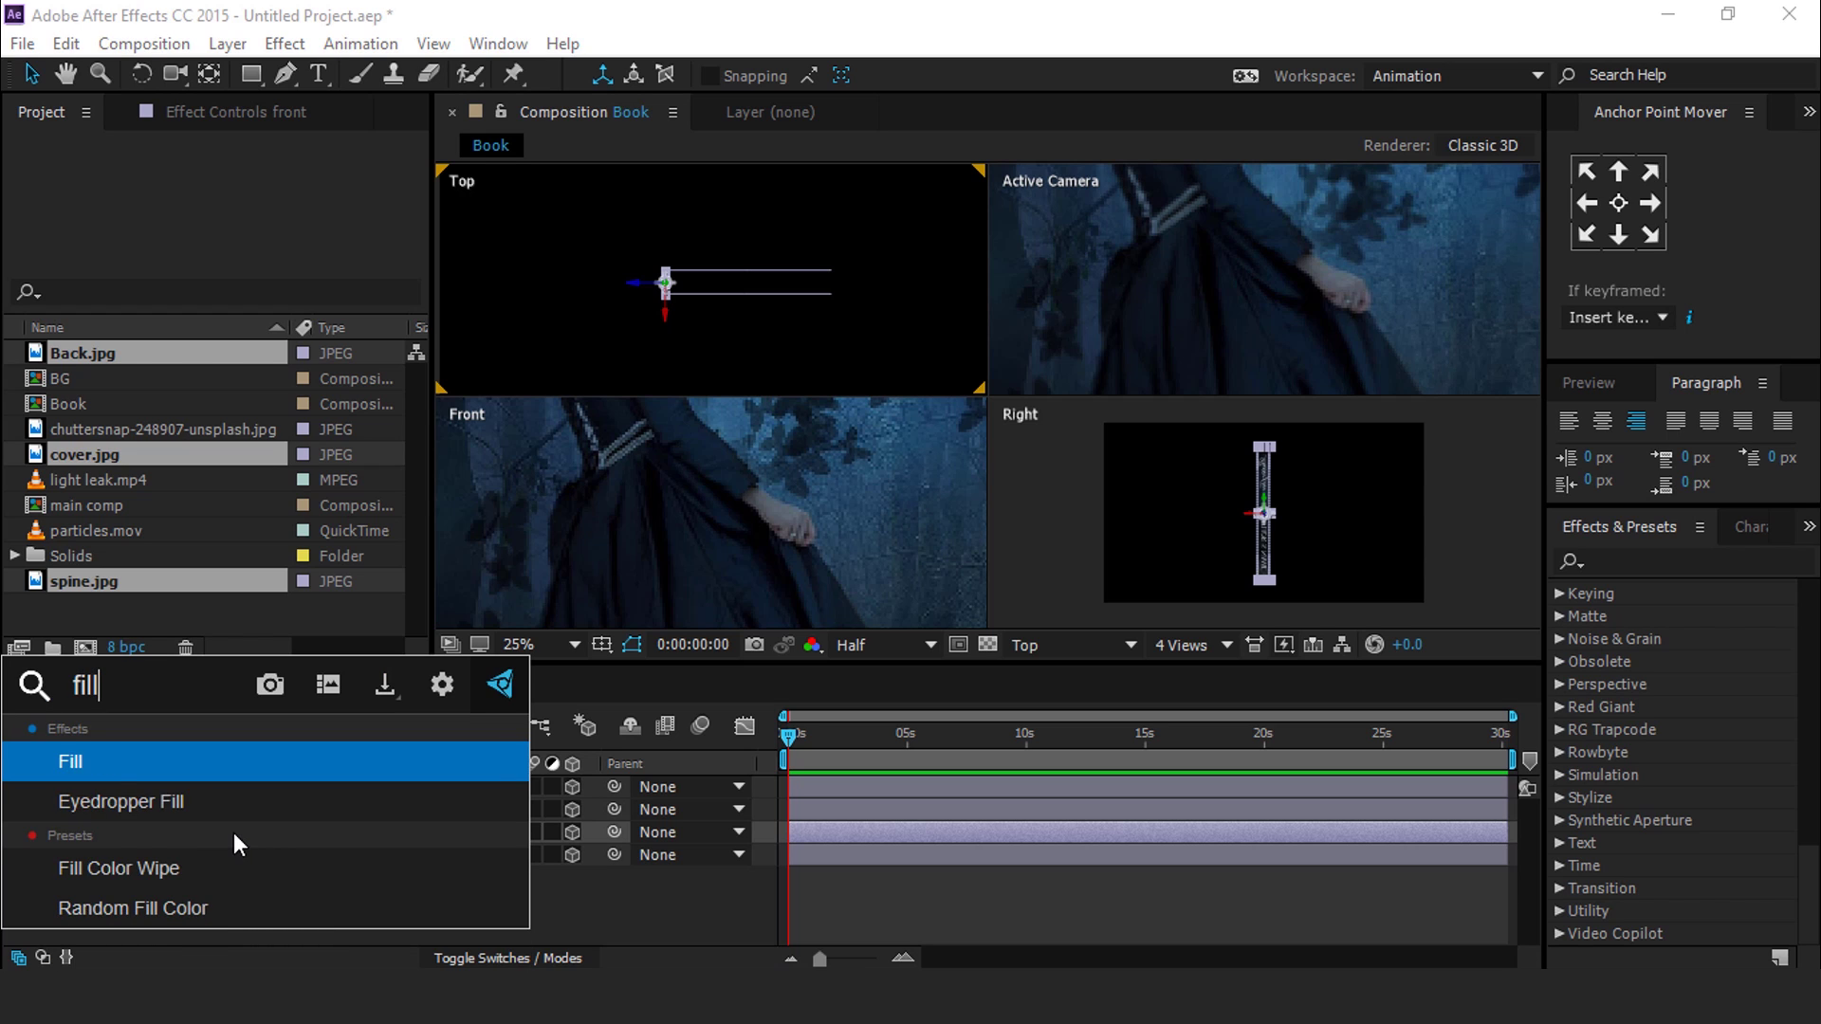
left_click(59, 758)
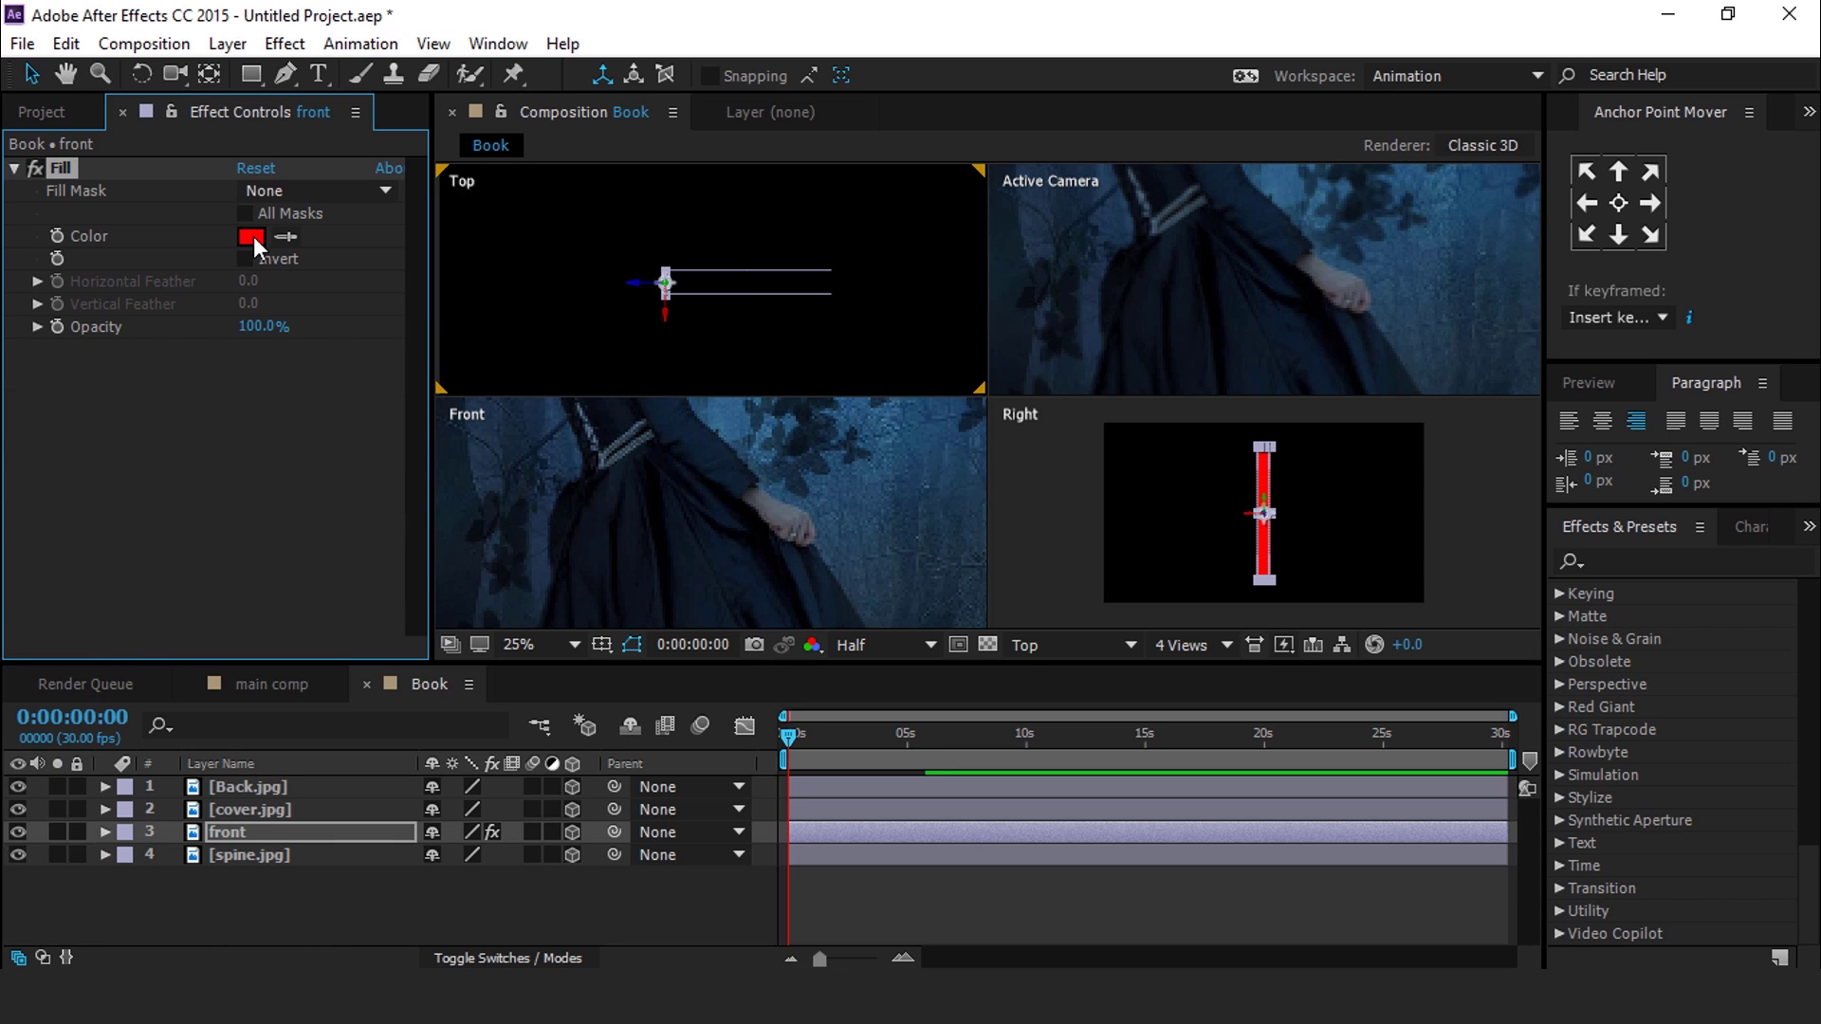
left_click(251, 236)
type("FFFFFF")
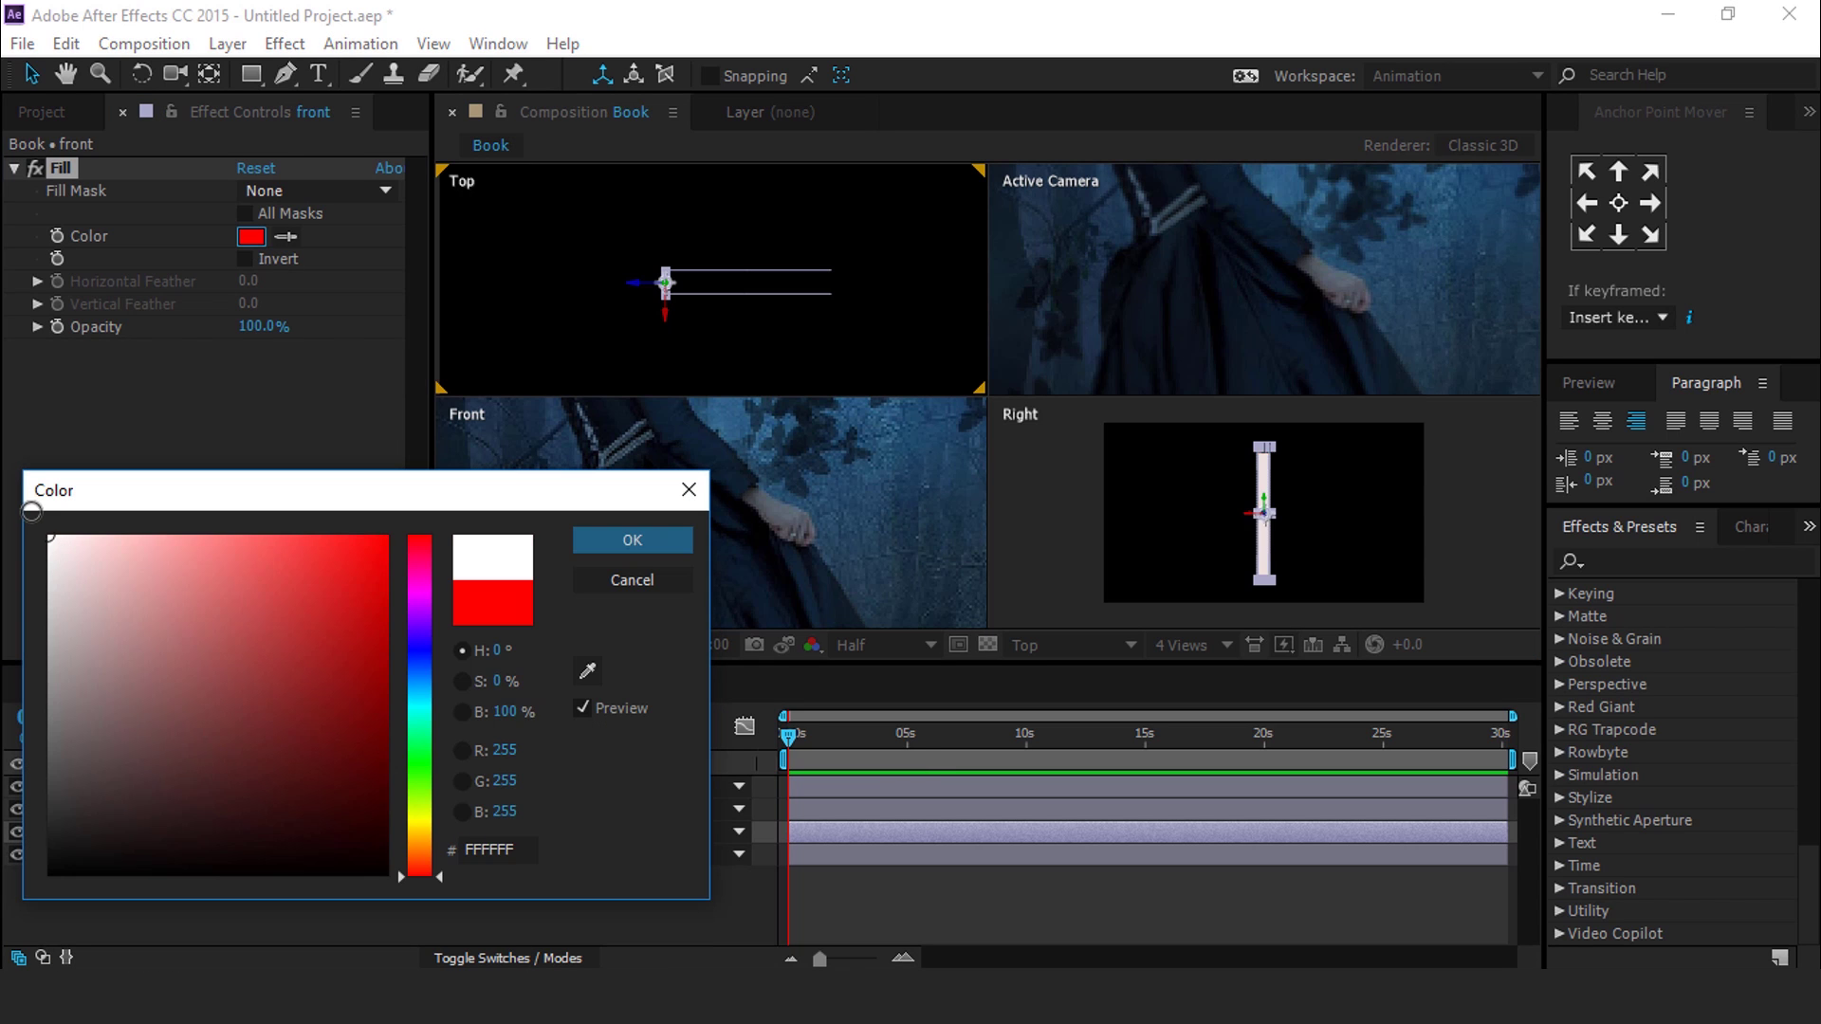
left_click(611, 535)
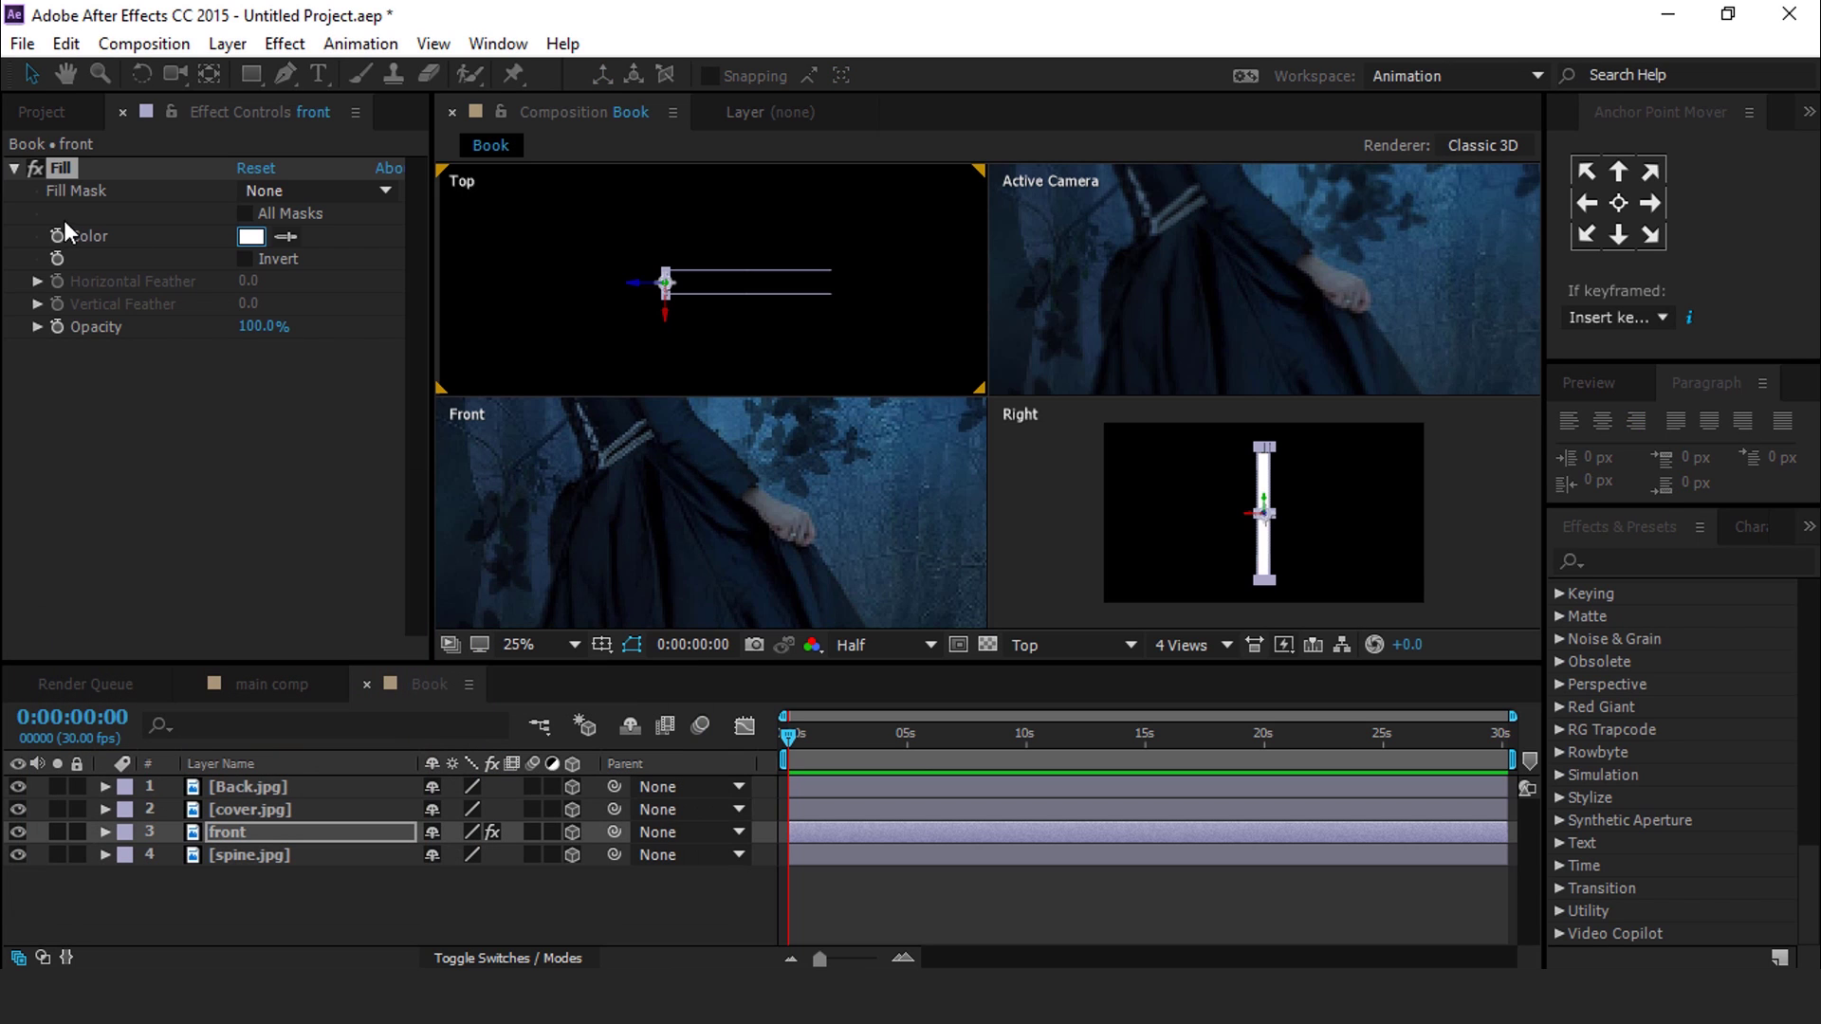
Step: Move the "front" layer along the X axis to the covers' open edge opposite the spine, closing the book's outline
scroll(710, 275, "up", 2)
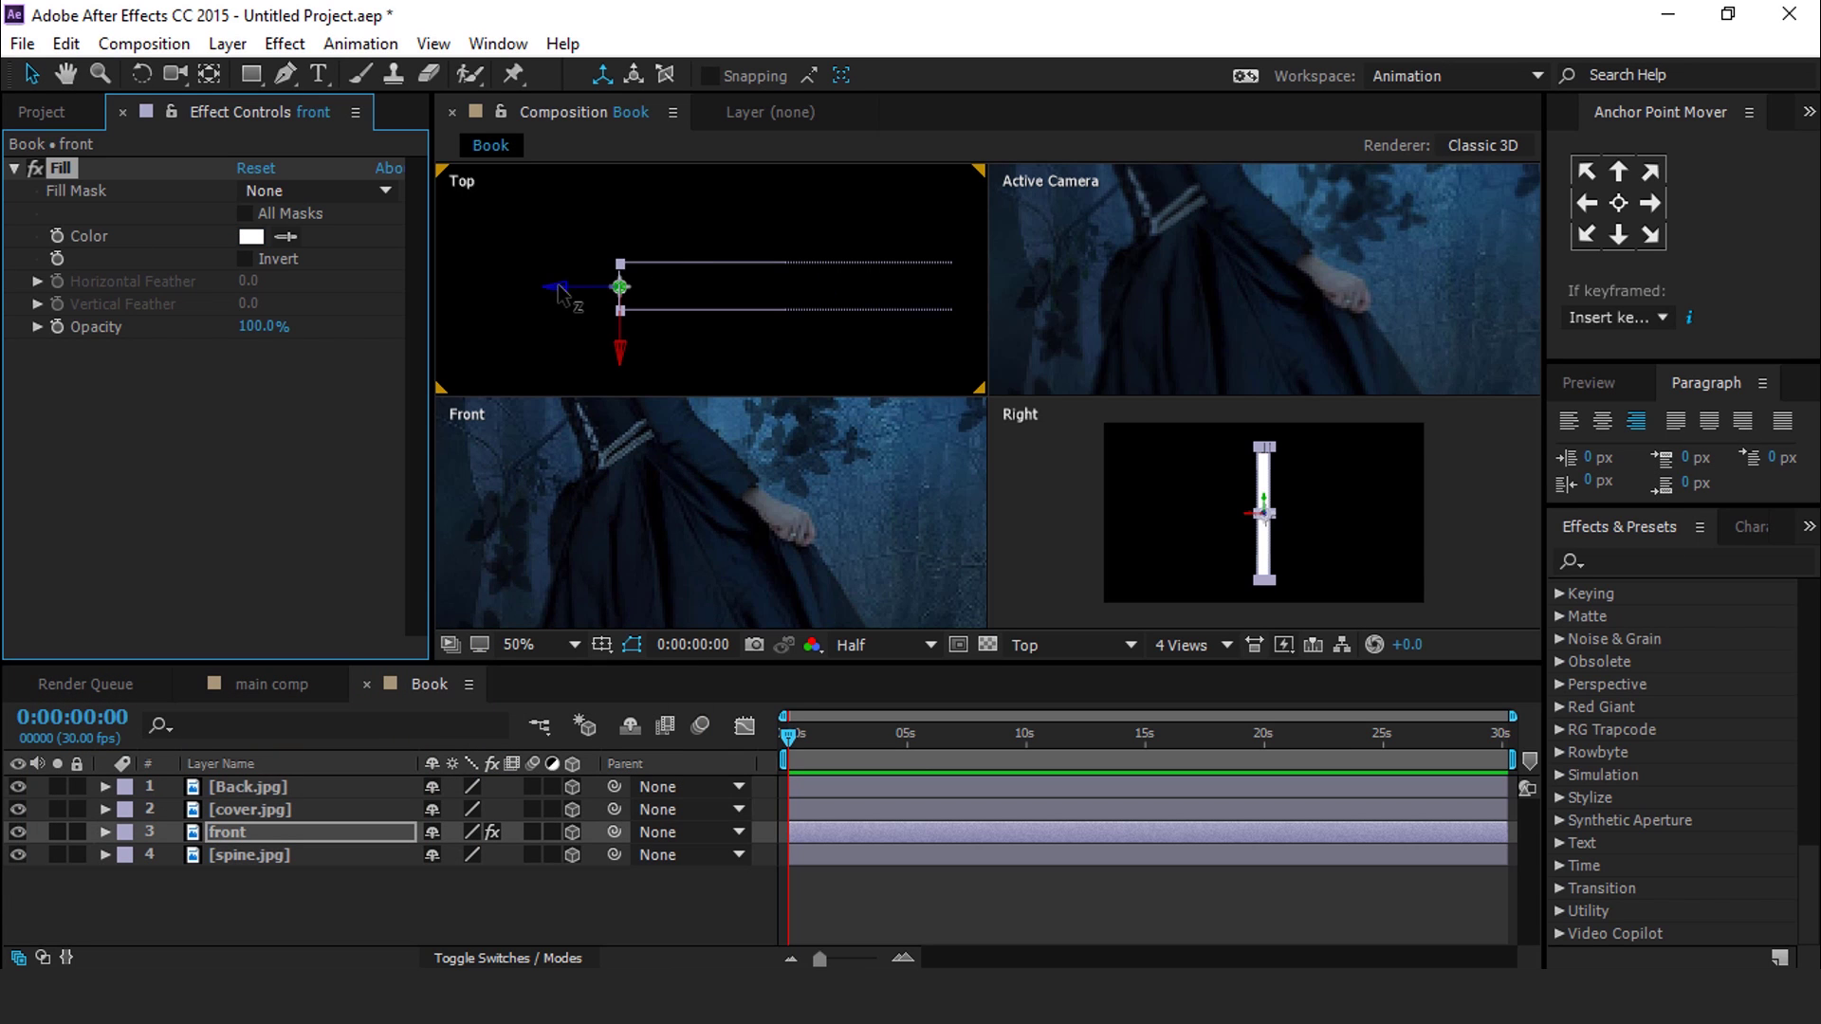
left_click_drag(631, 294, 873, 305)
scroll(922, 305, "up", 1)
left_click_drag(739, 290, 581, 294)
scroll(685, 328, "up", 1)
left_click_drag(698, 343, 747, 355)
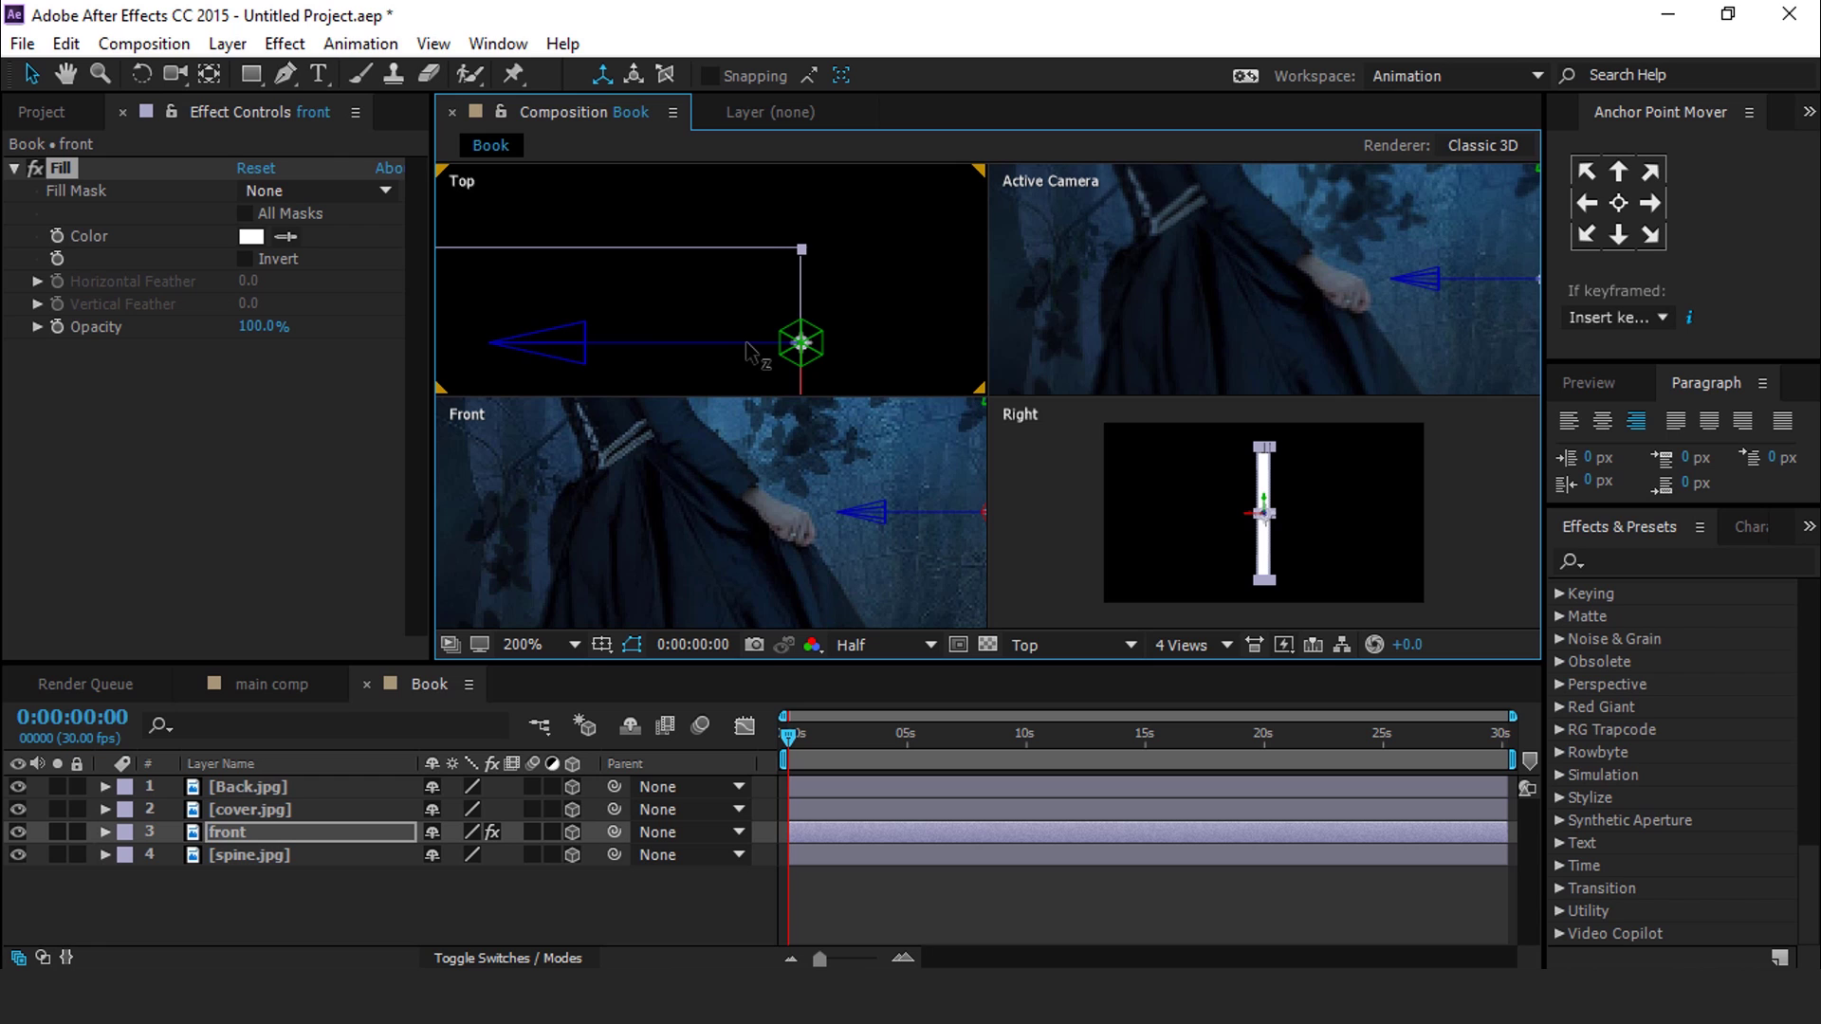
left_click(720, 925)
Step: Draw a white rectangle shape in the Top view matching the book's width and thickness
scroll(884, 227, "down", 4)
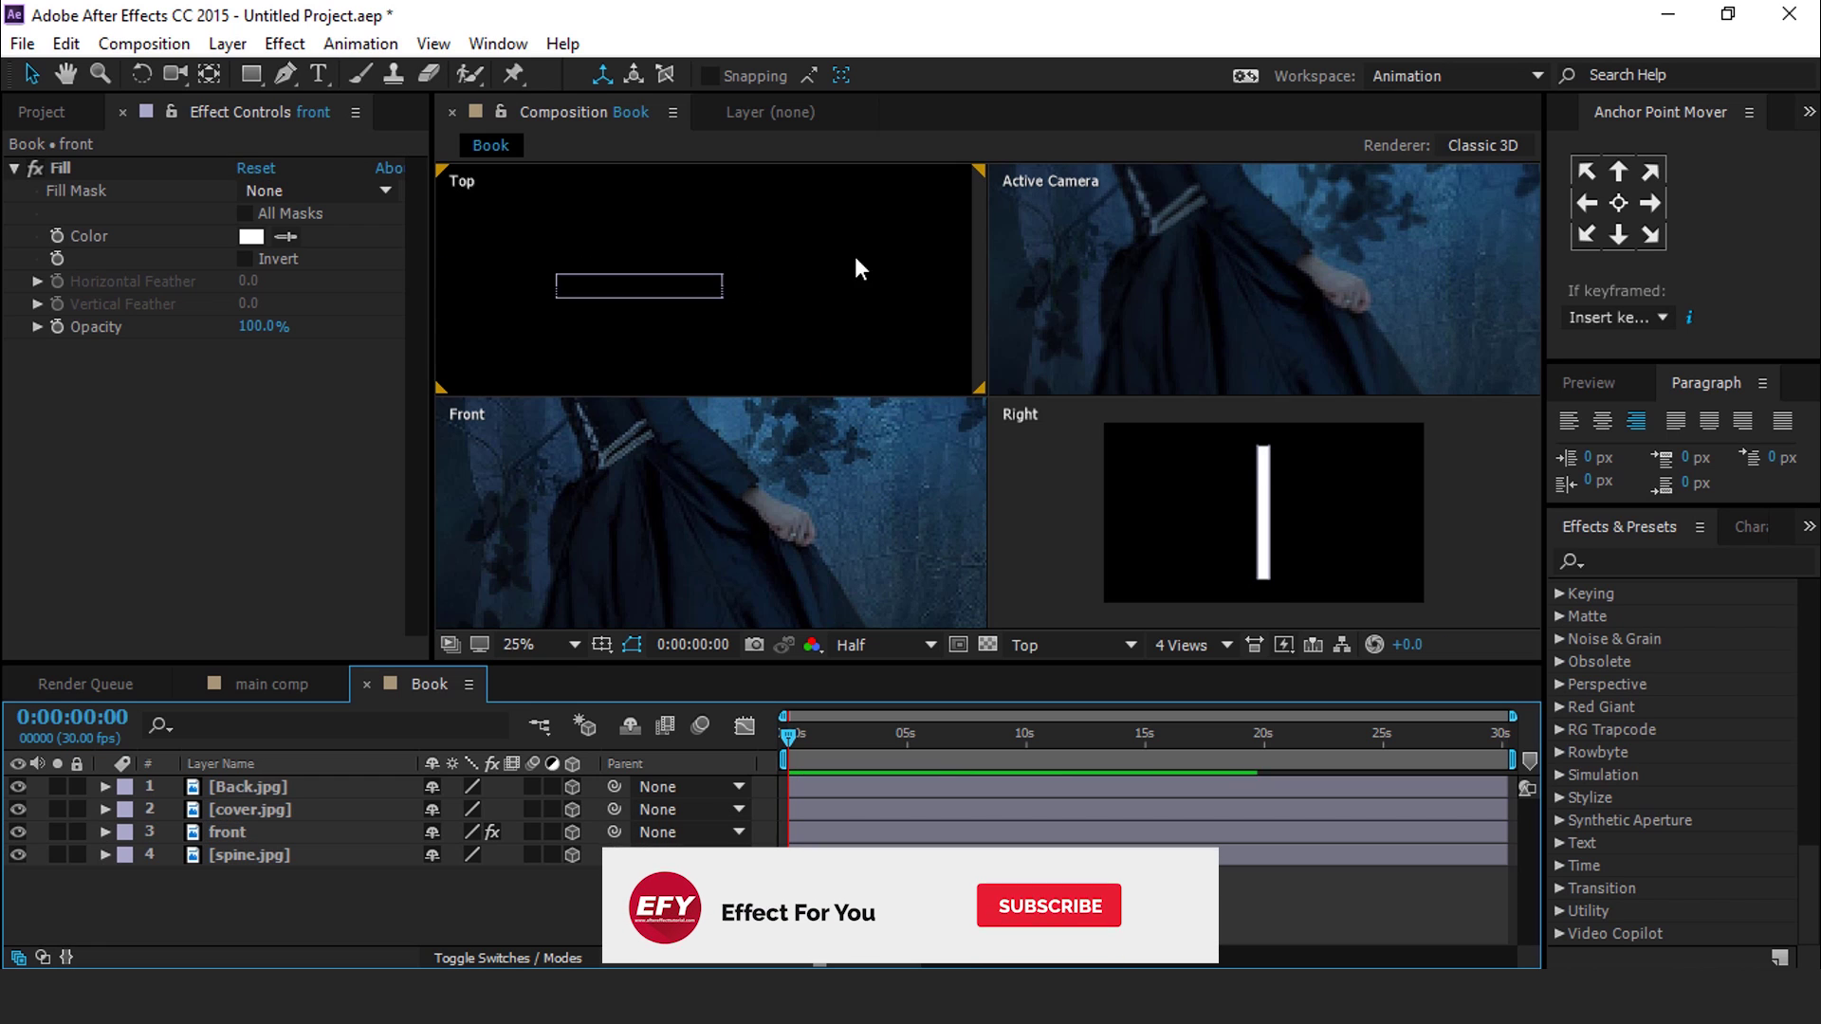
key("h")
left_click_drag(653, 277, 703, 276)
key("v")
left_click(355, 890)
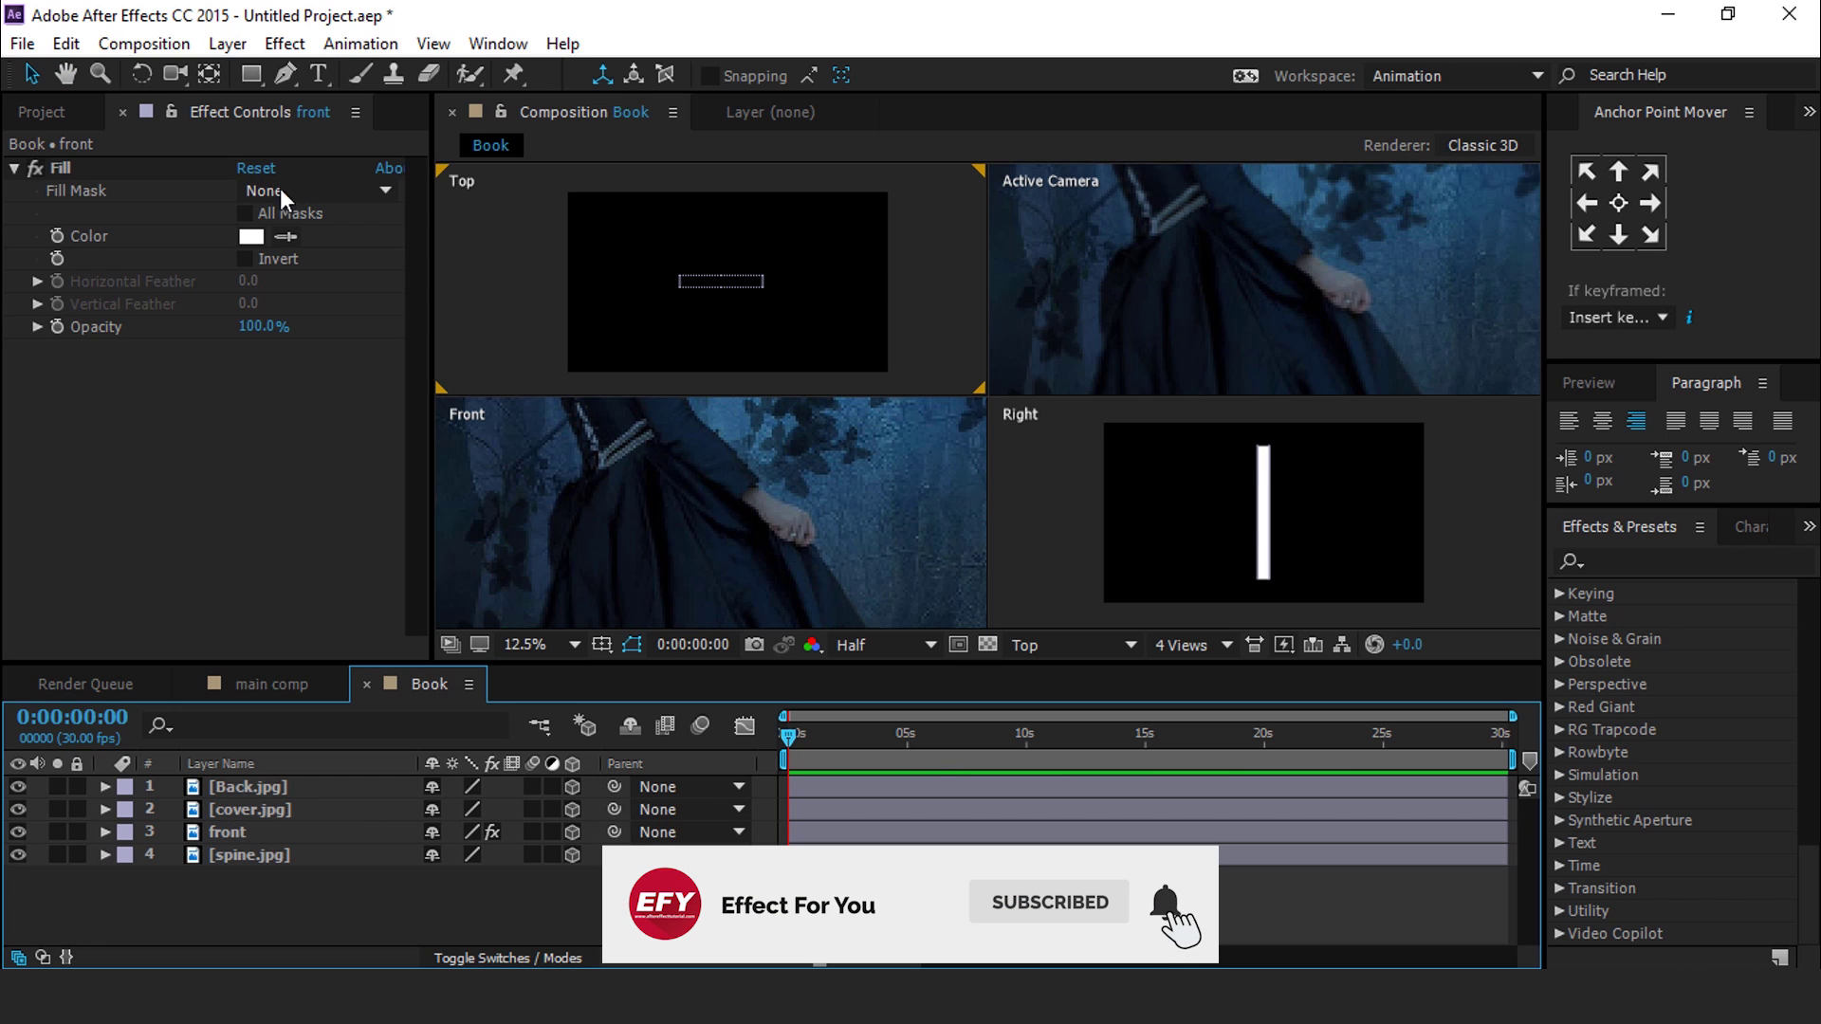
left_click(252, 74)
scroll(673, 279, "up", 4)
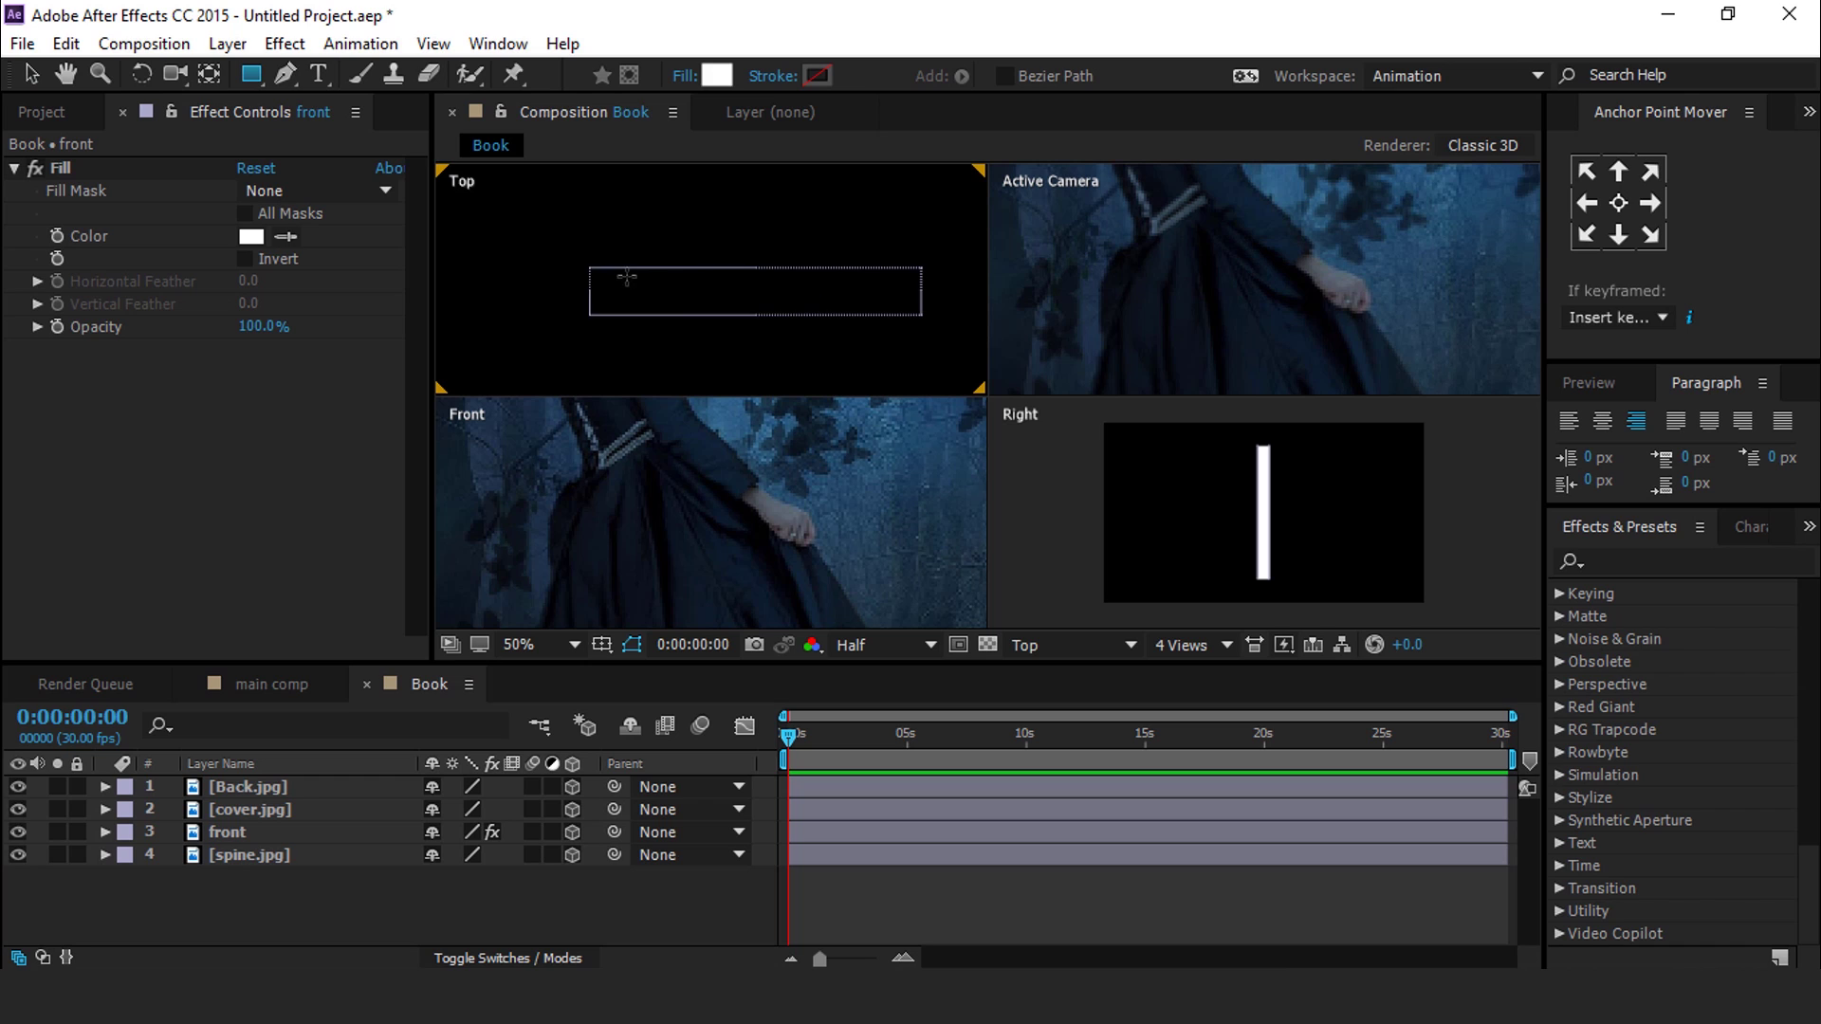
mouse_move(672, 280)
left_mouse_down()
mouse_move(614, 245)
mouse_move(536, 237)
mouse_move(786, 285)
left_mouse_up()
left_click_drag(857, 278, 864, 281)
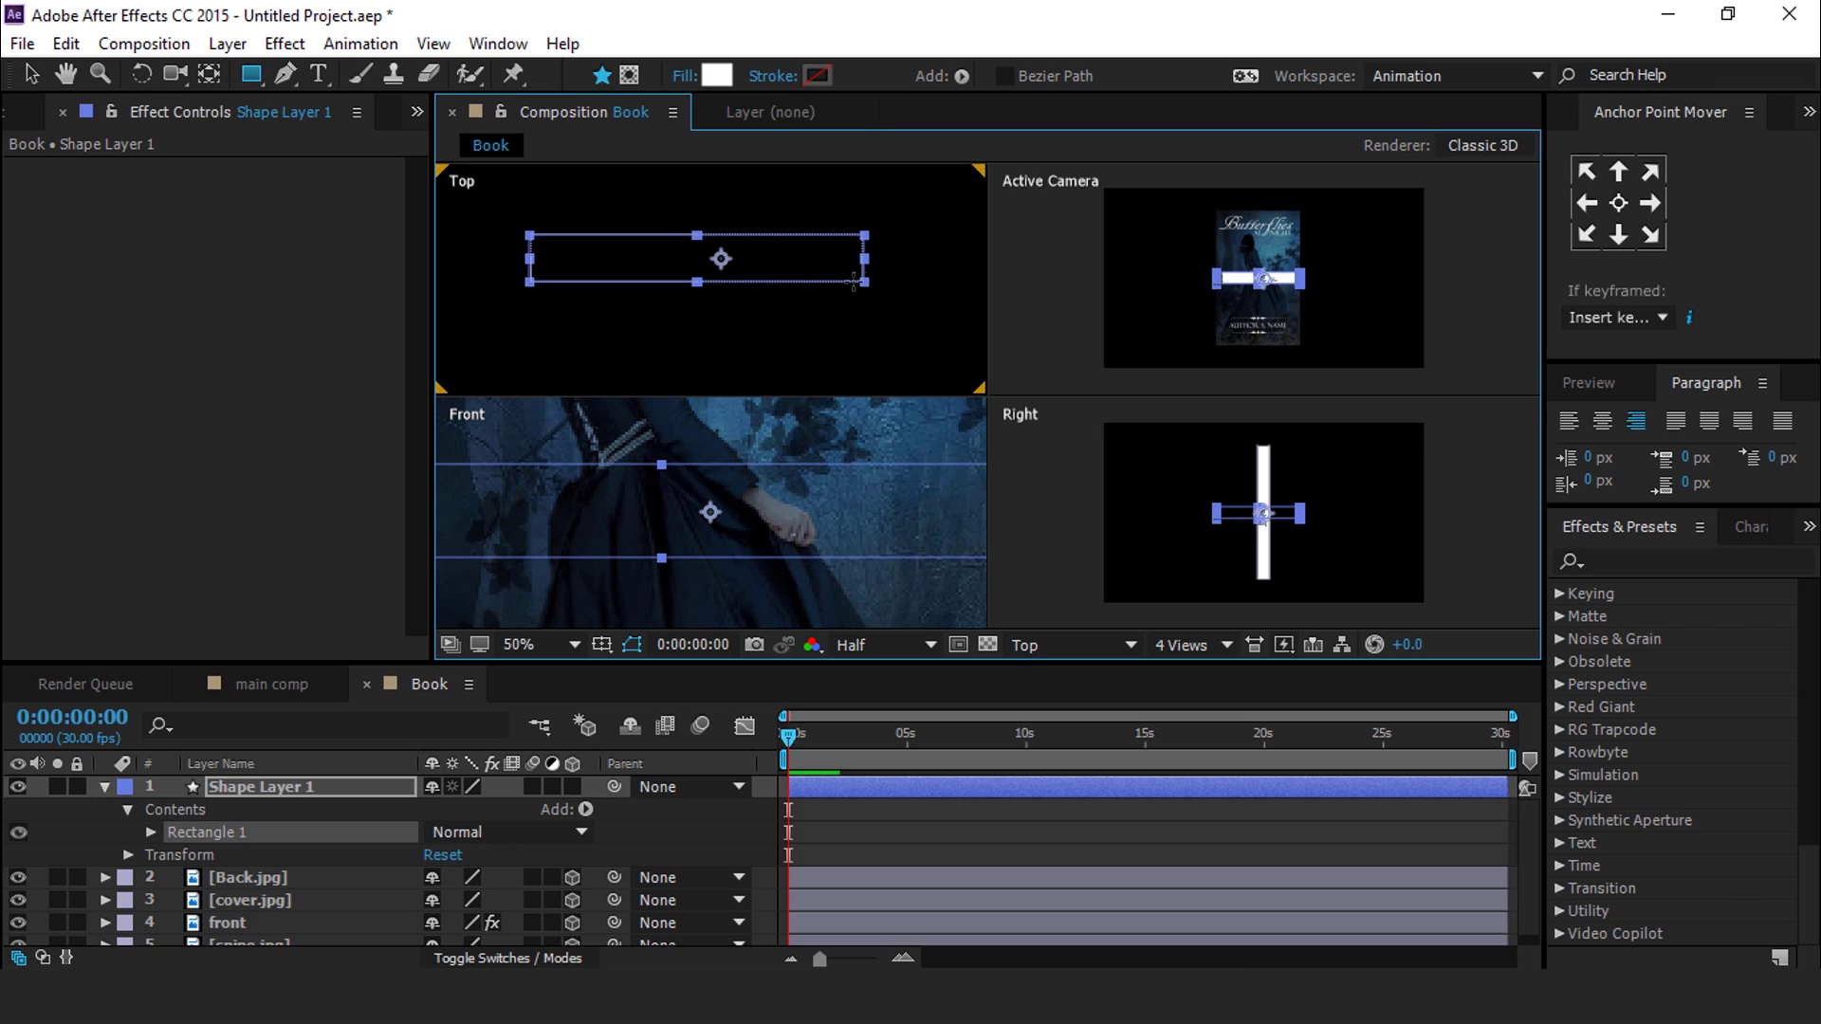
Step: Turn Shape Layer 1 into a 3D layer and set its X Rotation to 90°
left_click(572, 786)
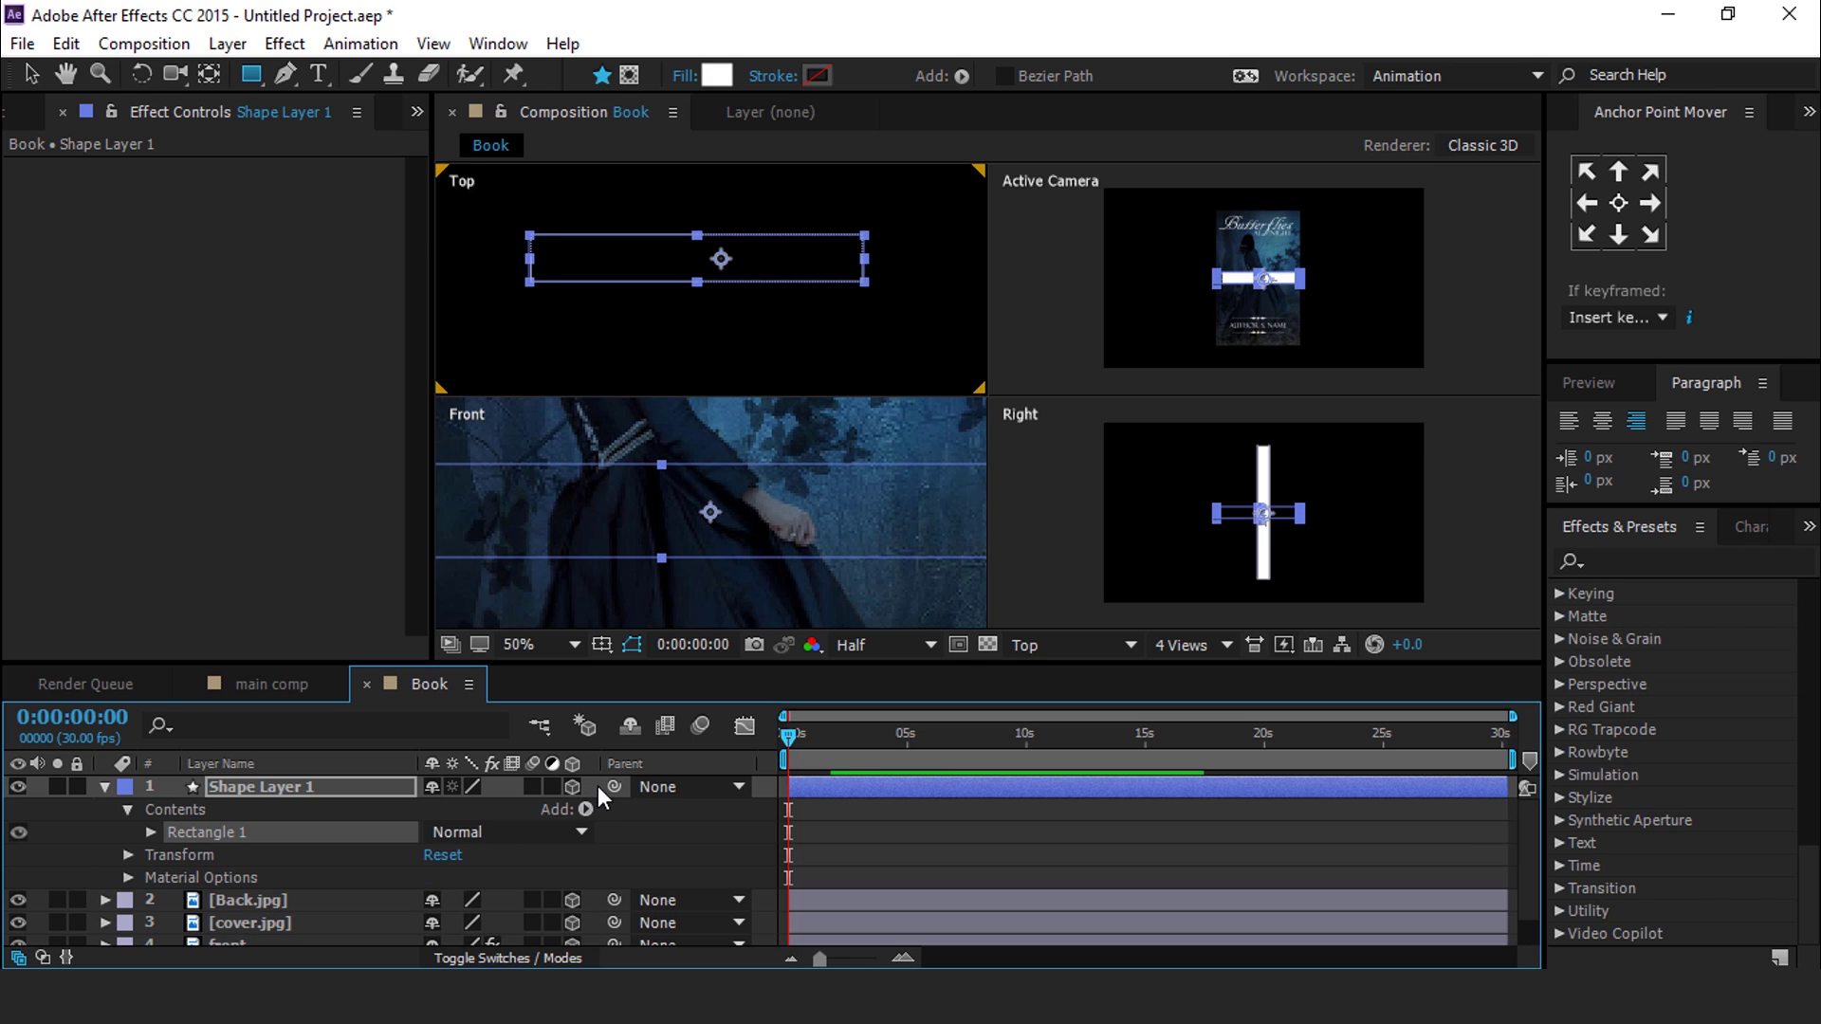
left_click(305, 783)
key("r")
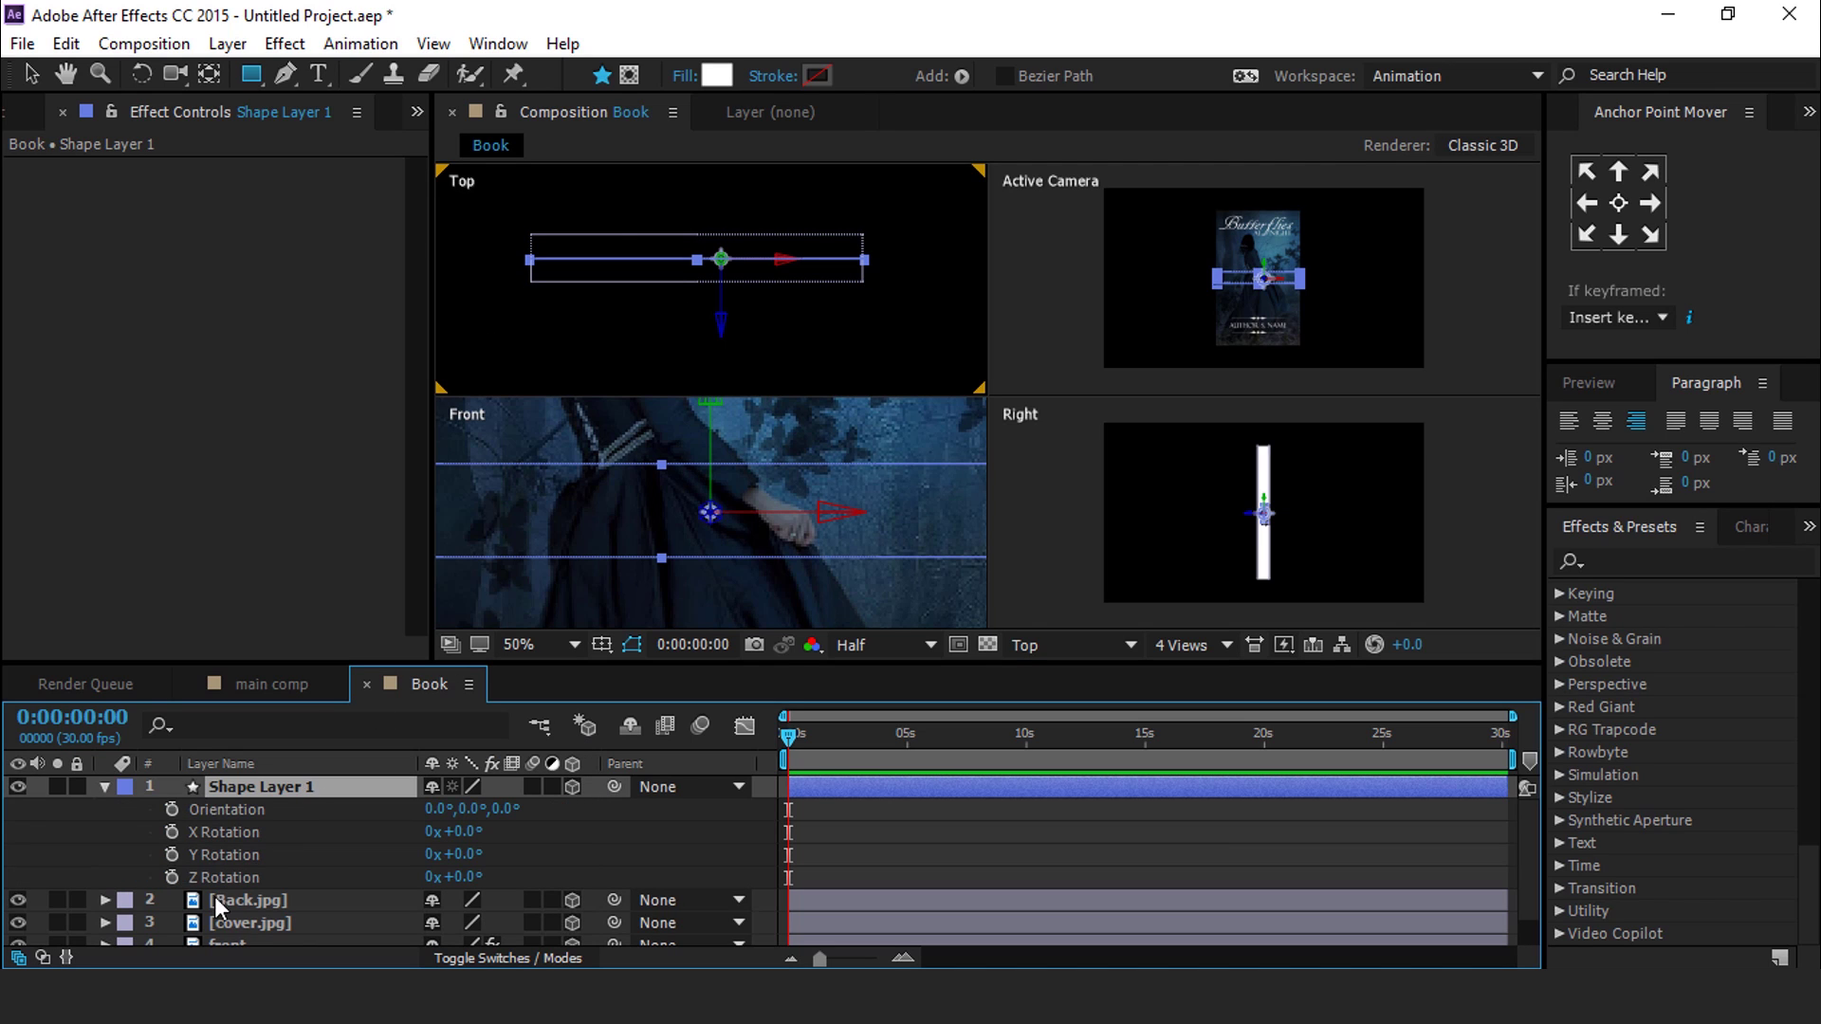
left_click_drag(463, 831, 504, 846)
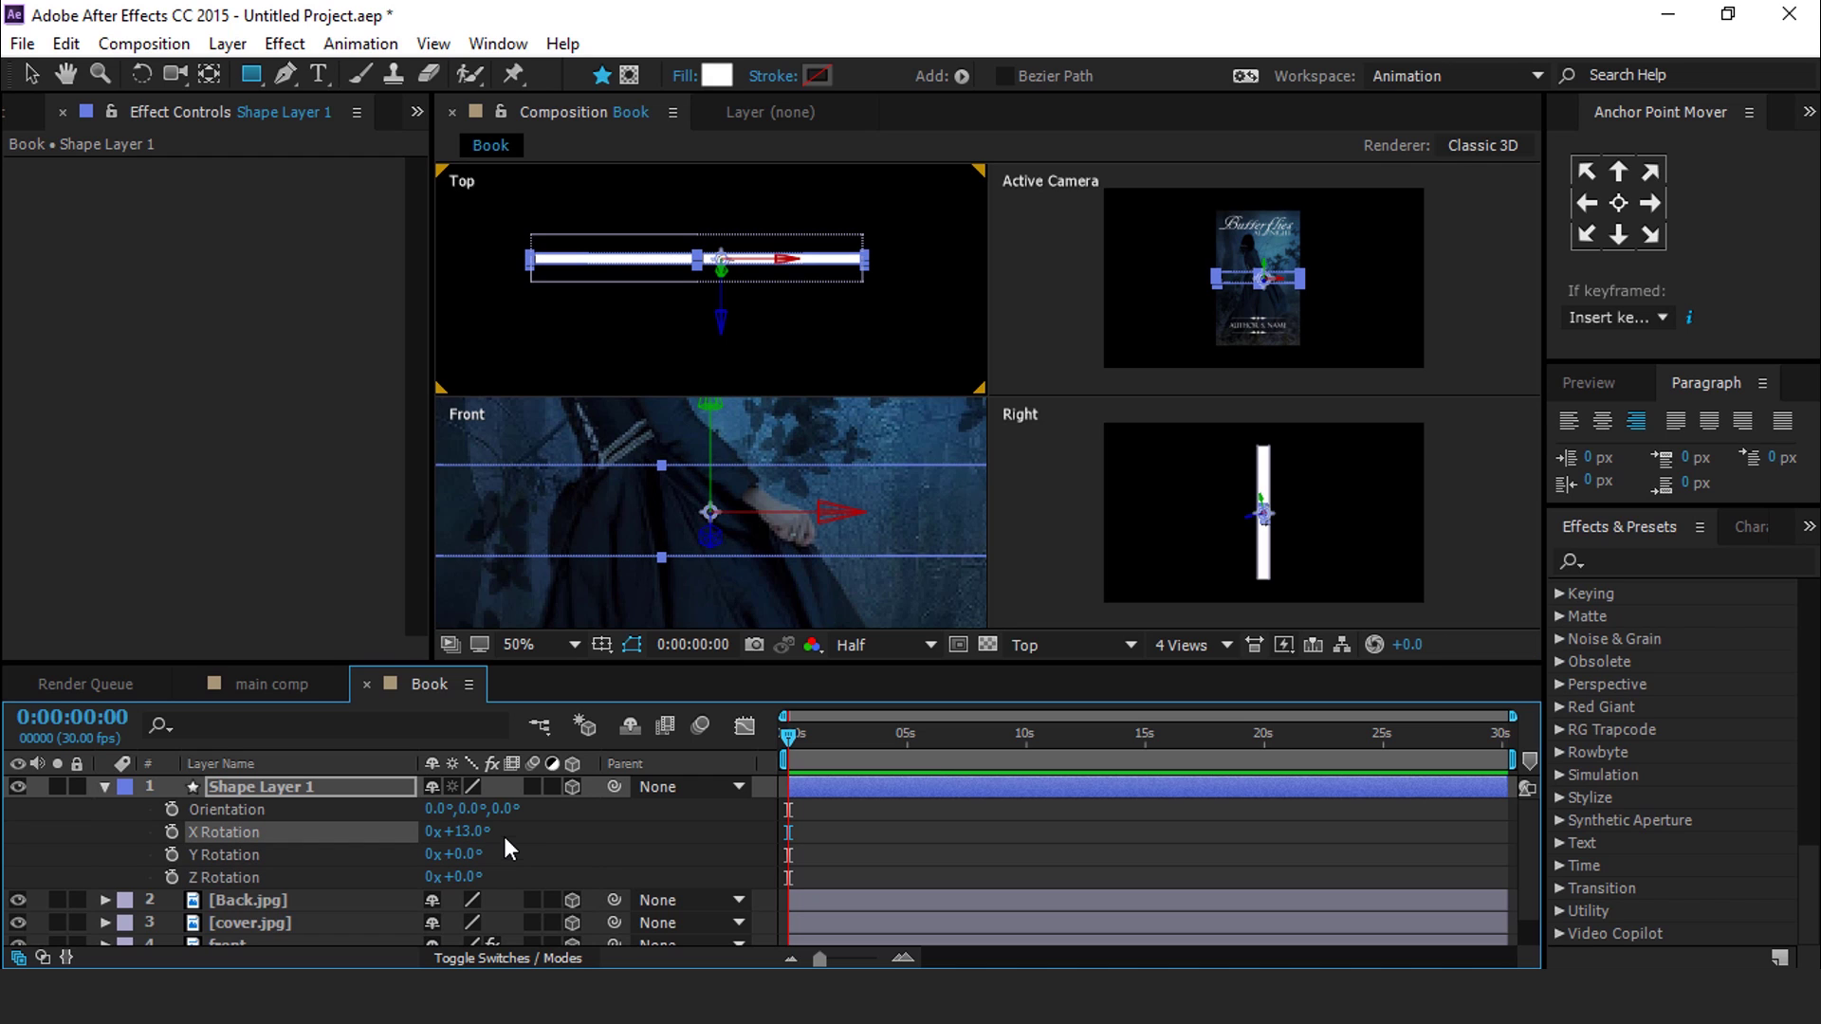
left_click(459, 832)
type("90")
key("Return")
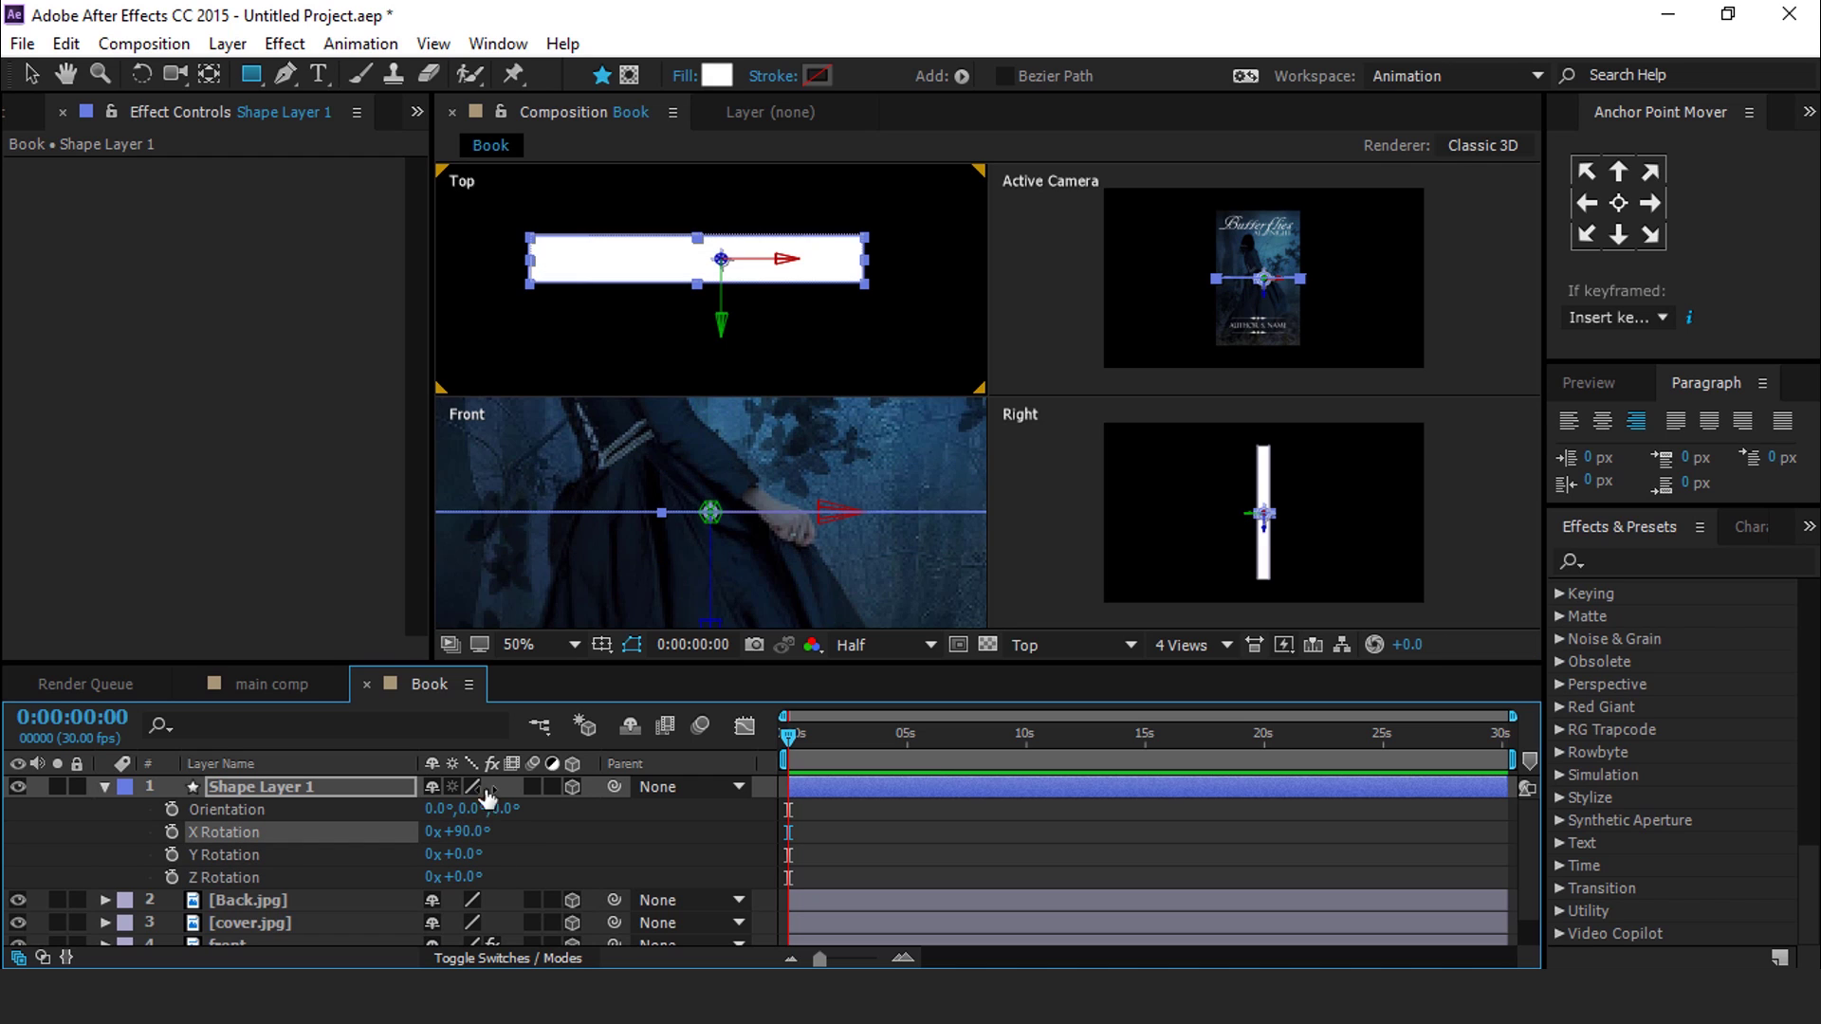
Step: Move Shape Layer 1's anchor point to the middle of its left edge
left_click(33, 74)
scroll(675, 253, "up", 2)
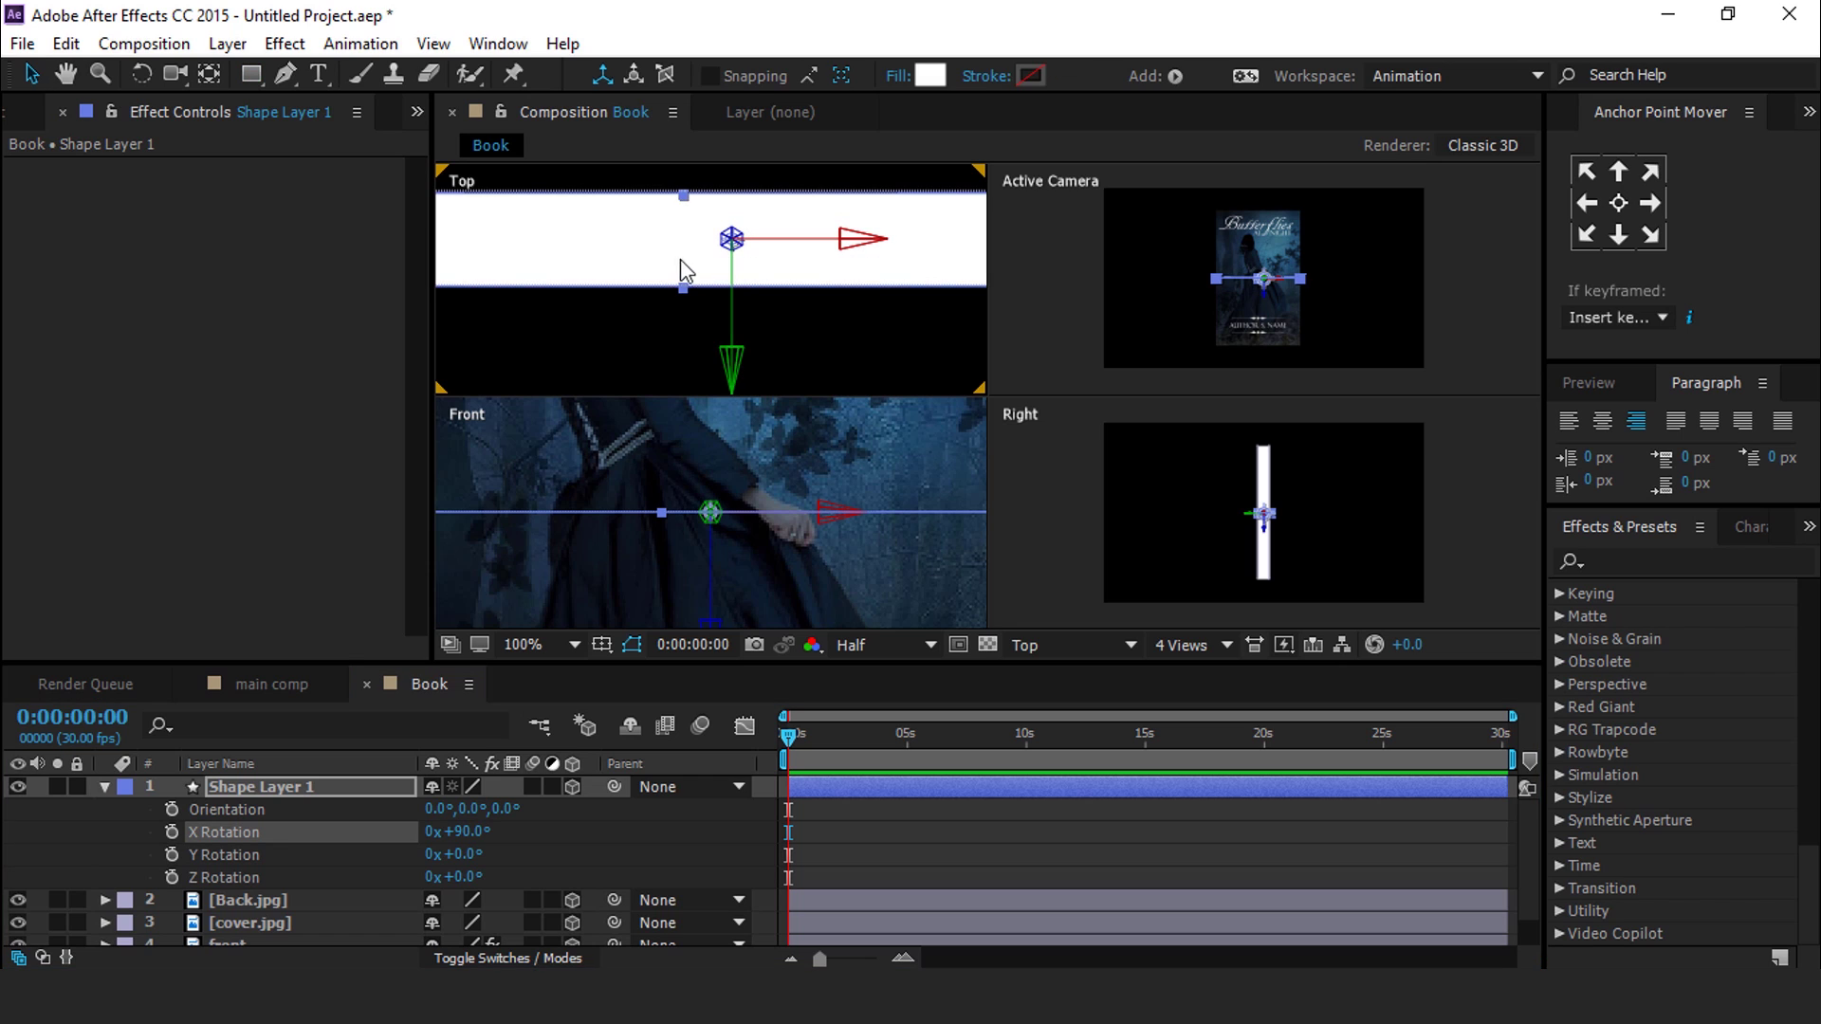
left_click_drag(583, 254, 749, 269)
left_click(1585, 202)
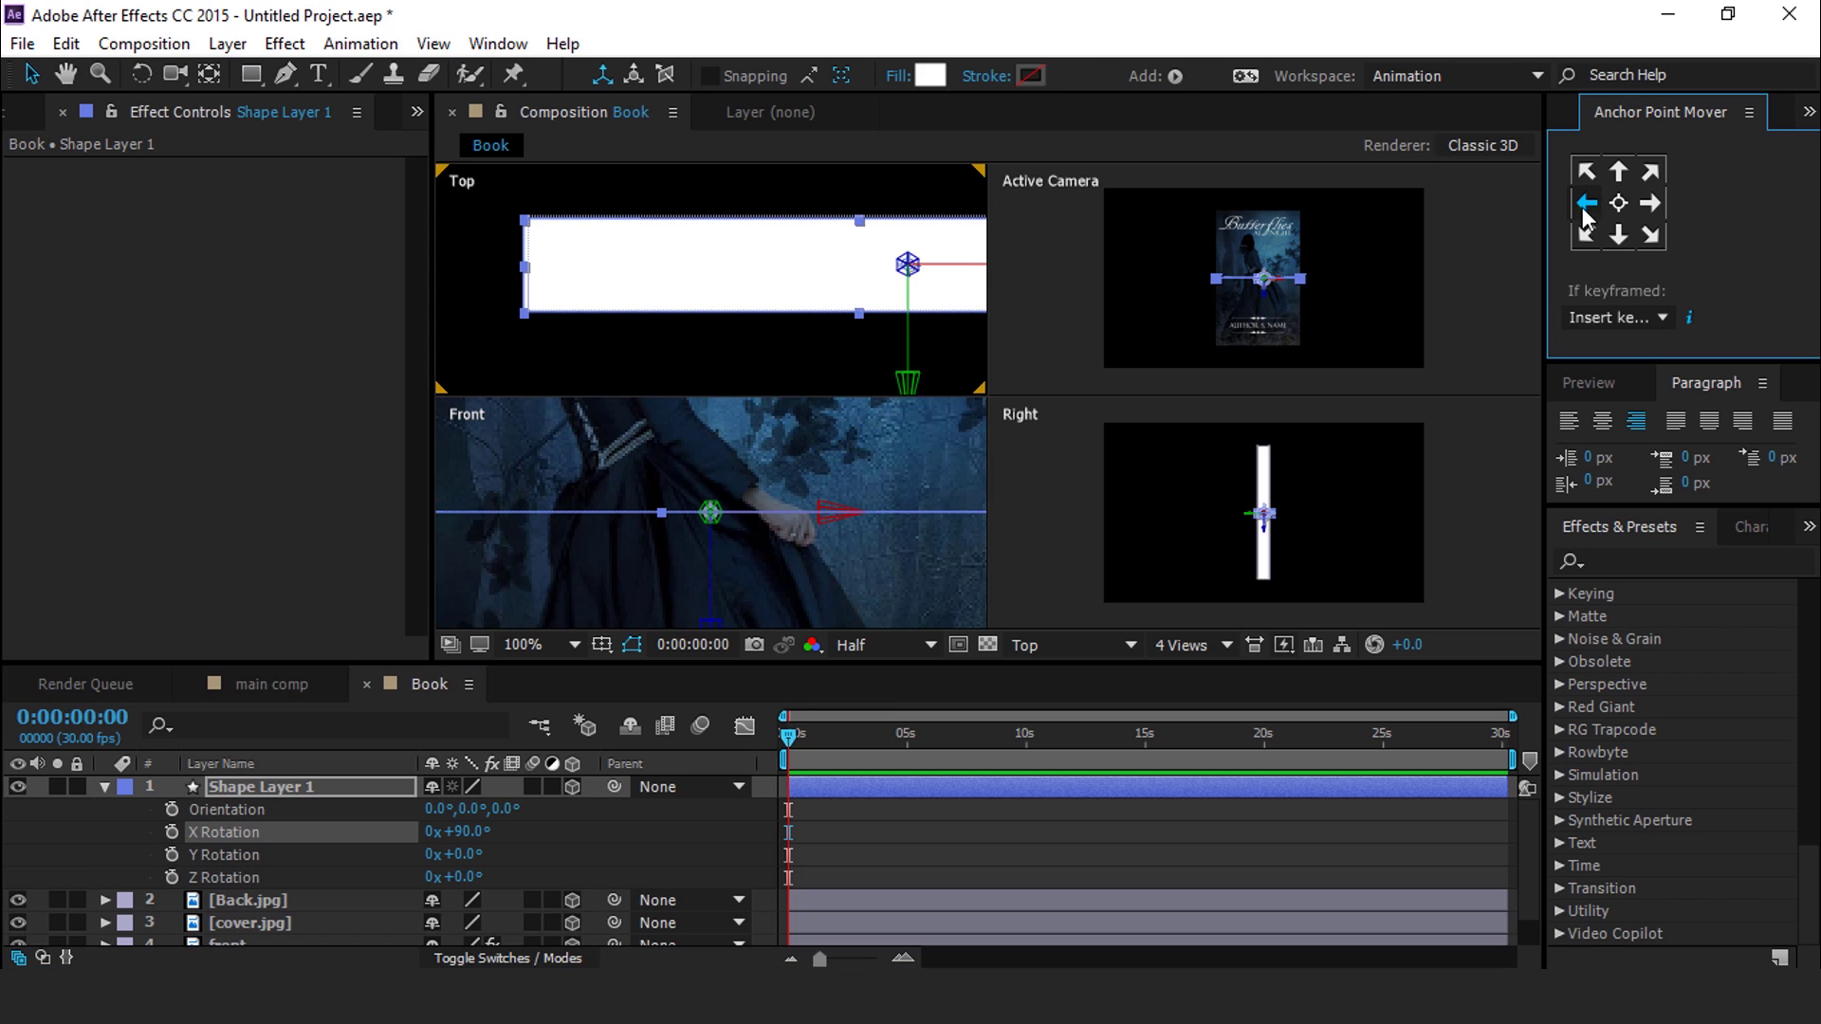
Step: Move Shape Layer 1 along the X axis in the Top view so its ends line up with the book covers' edges
scroll(550, 309, "up", 1)
left_click_drag(550, 309, 815, 329)
scroll(640, 256, "up", 1)
left_click_drag(620, 261, 639, 265)
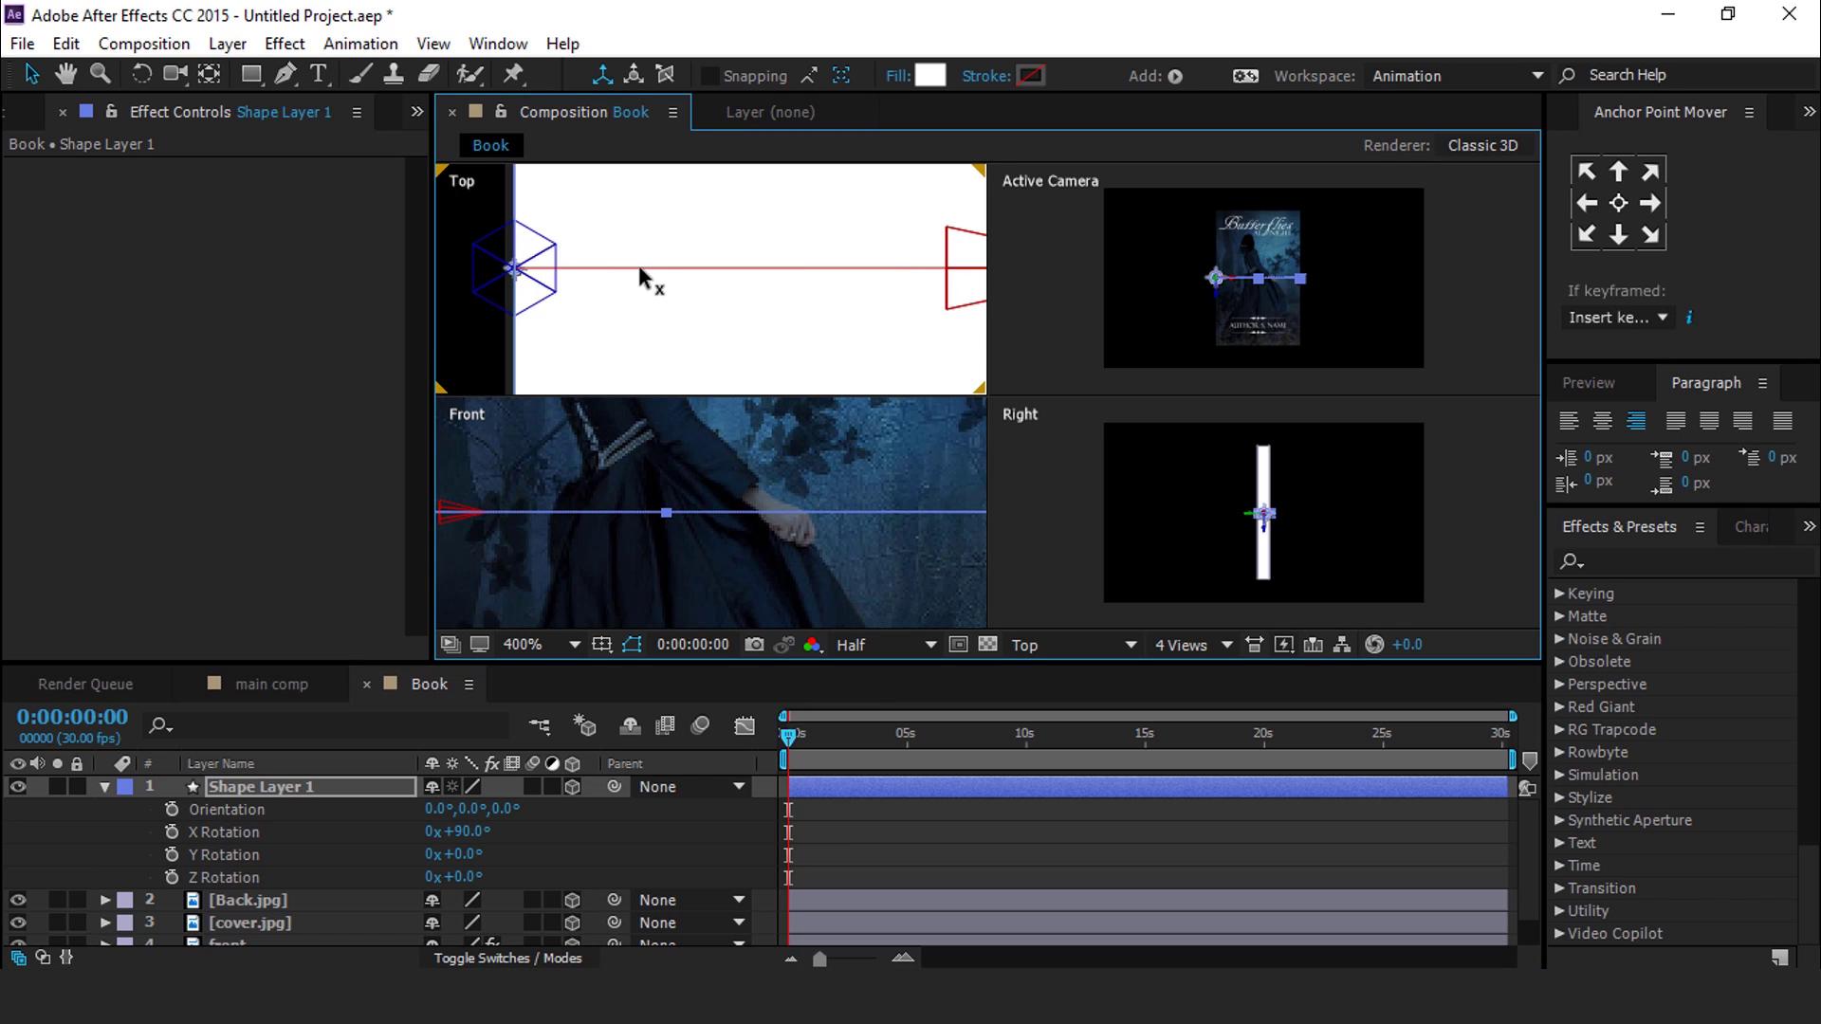
scroll(639, 265, "down", 1)
left_click_drag(864, 249, 781, 243)
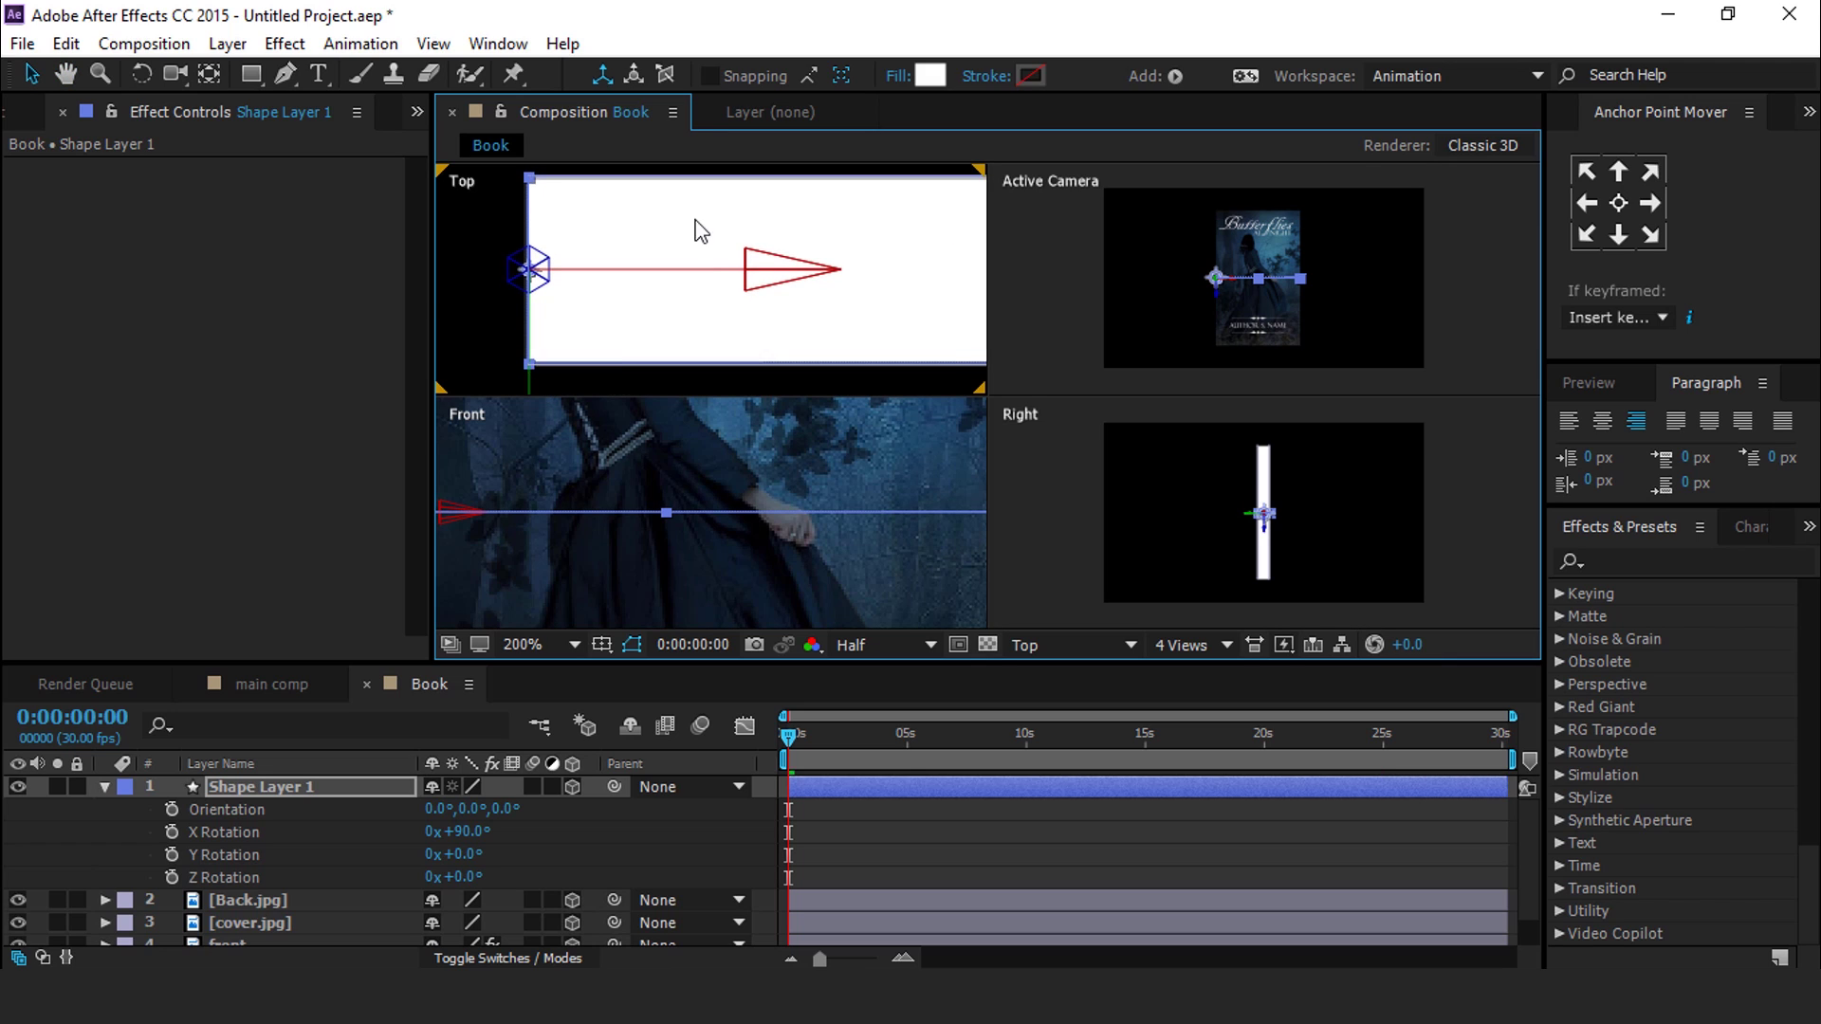
scroll(753, 281, "down", 2)
scroll(753, 280, "up", 5)
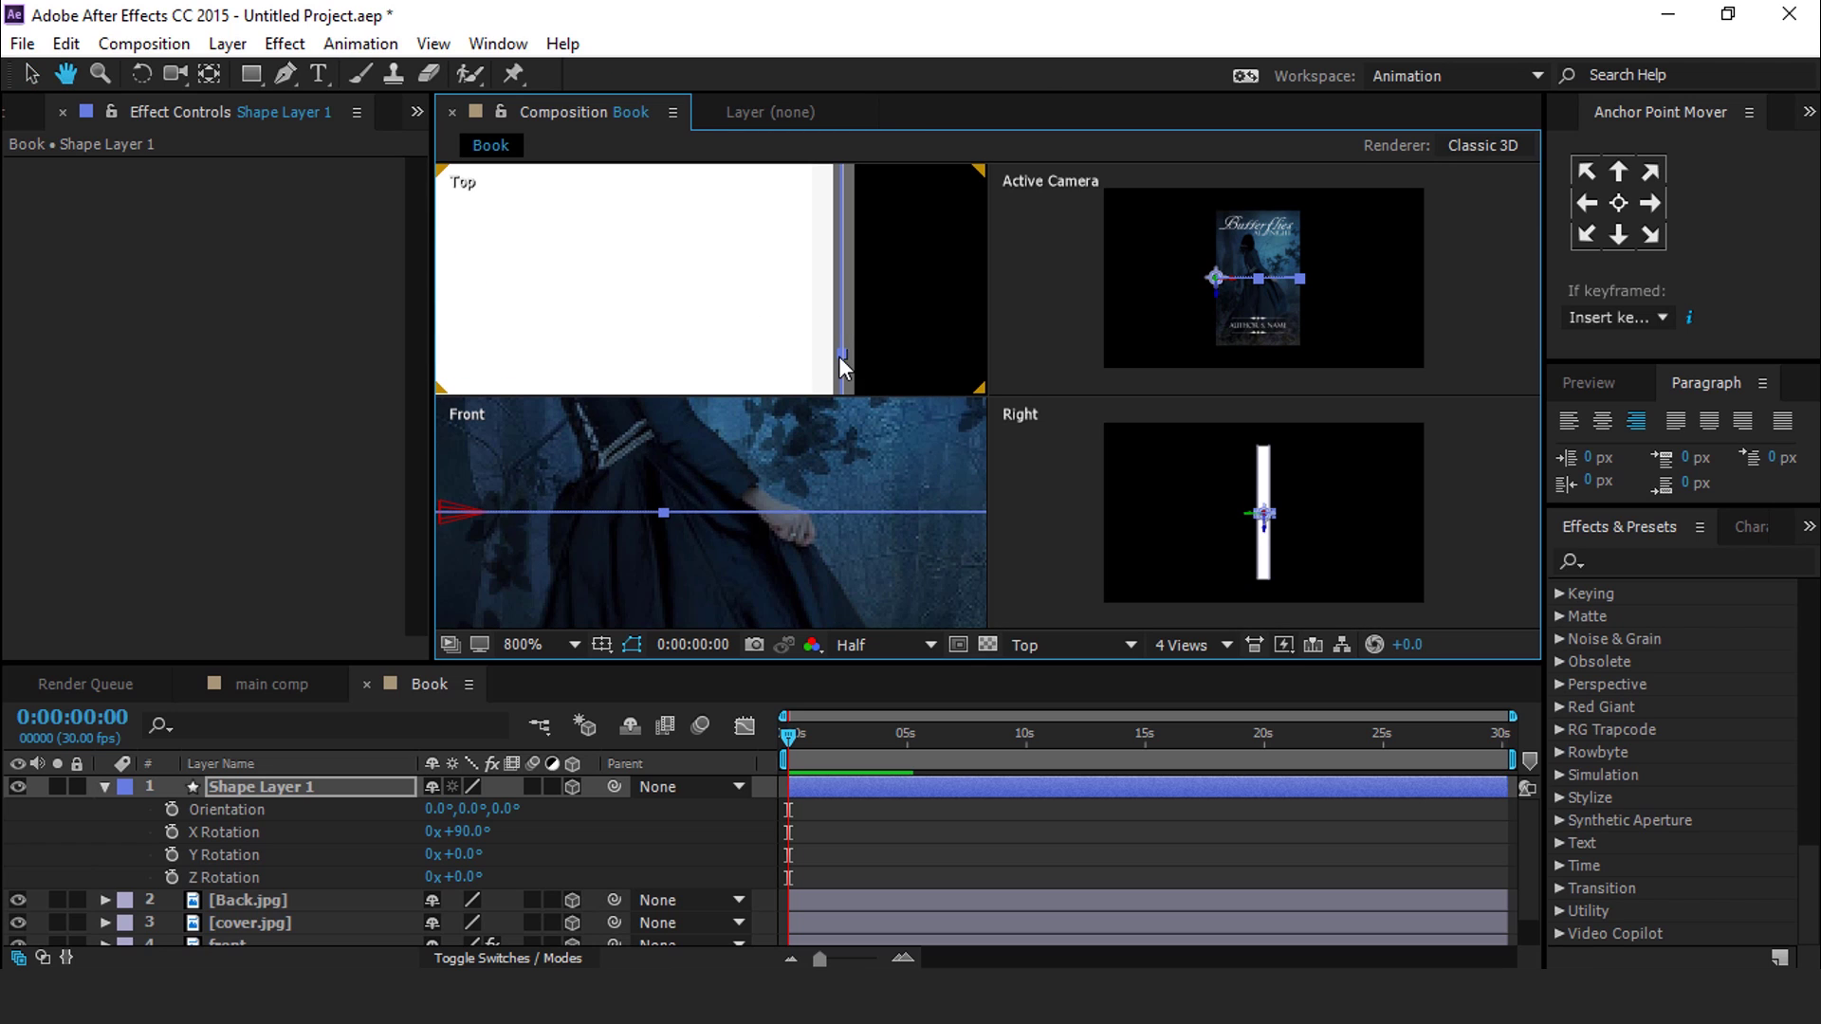
key("v")
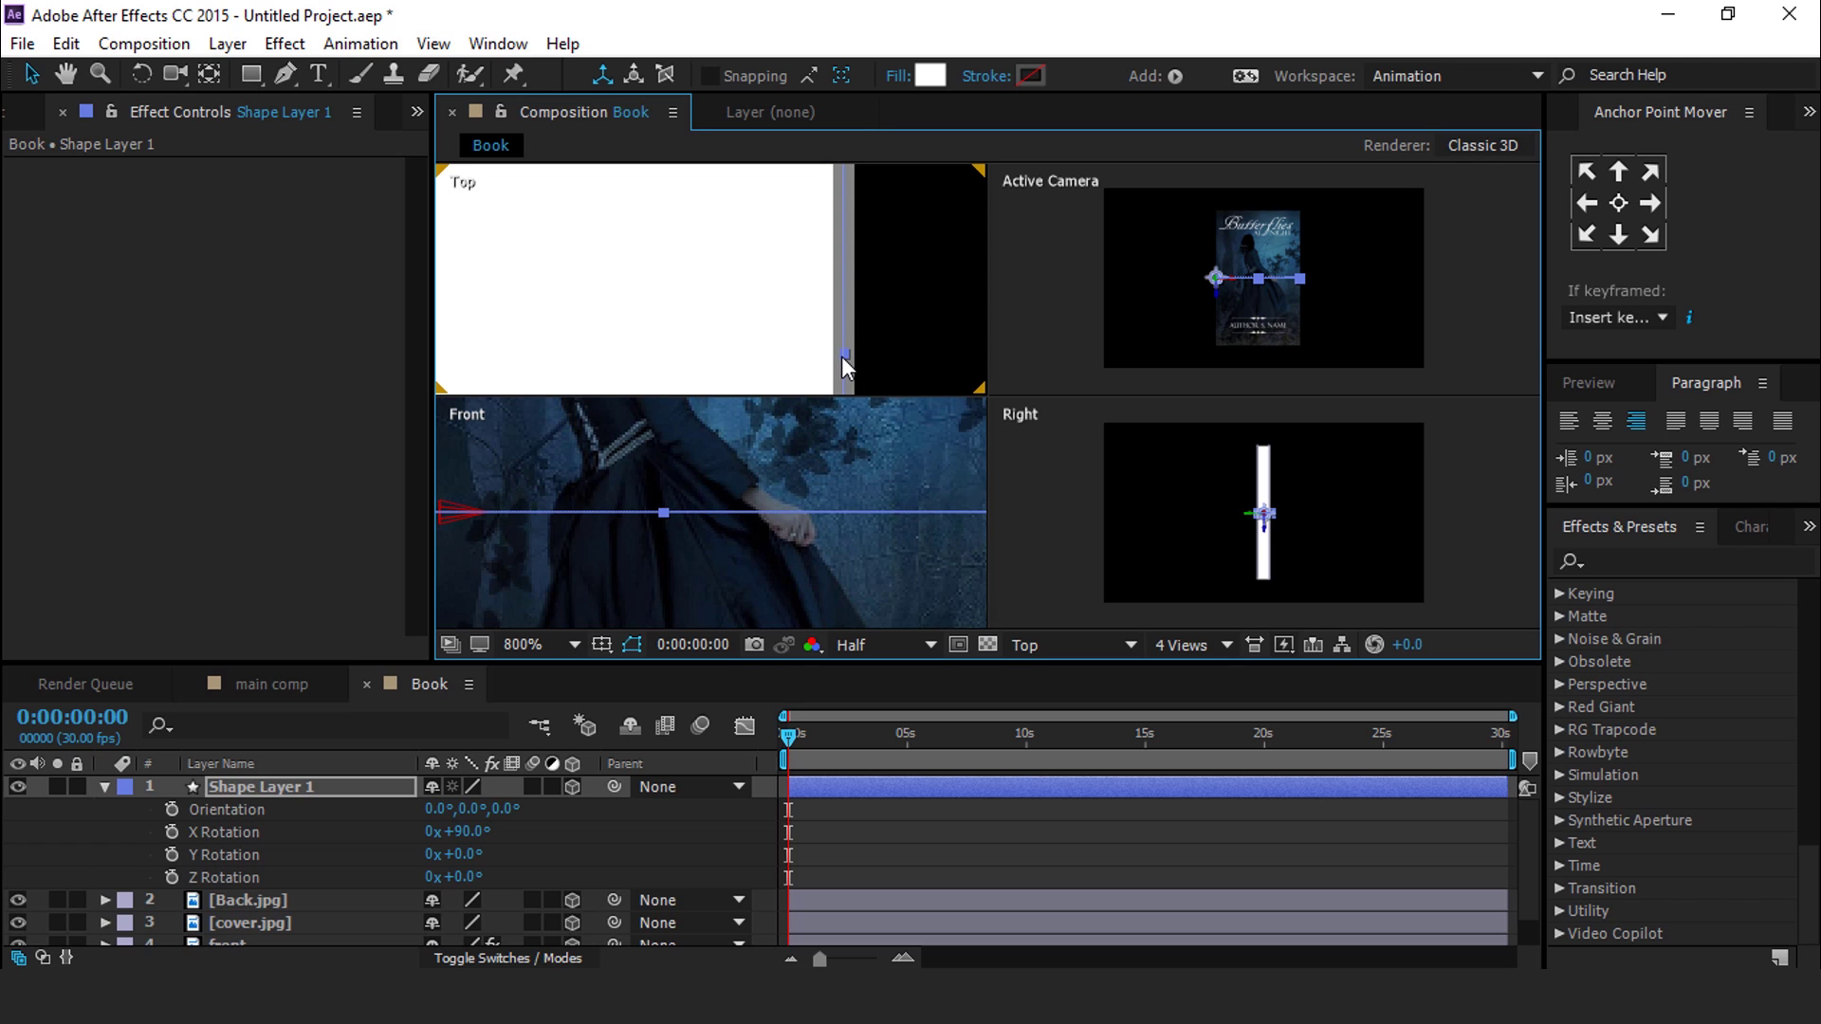
scroll(863, 287, "down", 2)
scroll(866, 293, "down", 4)
left_click(951, 878)
scroll(634, 276, "down", 1)
scroll(634, 276, "up", 2)
left_click_drag(634, 276, 822, 288)
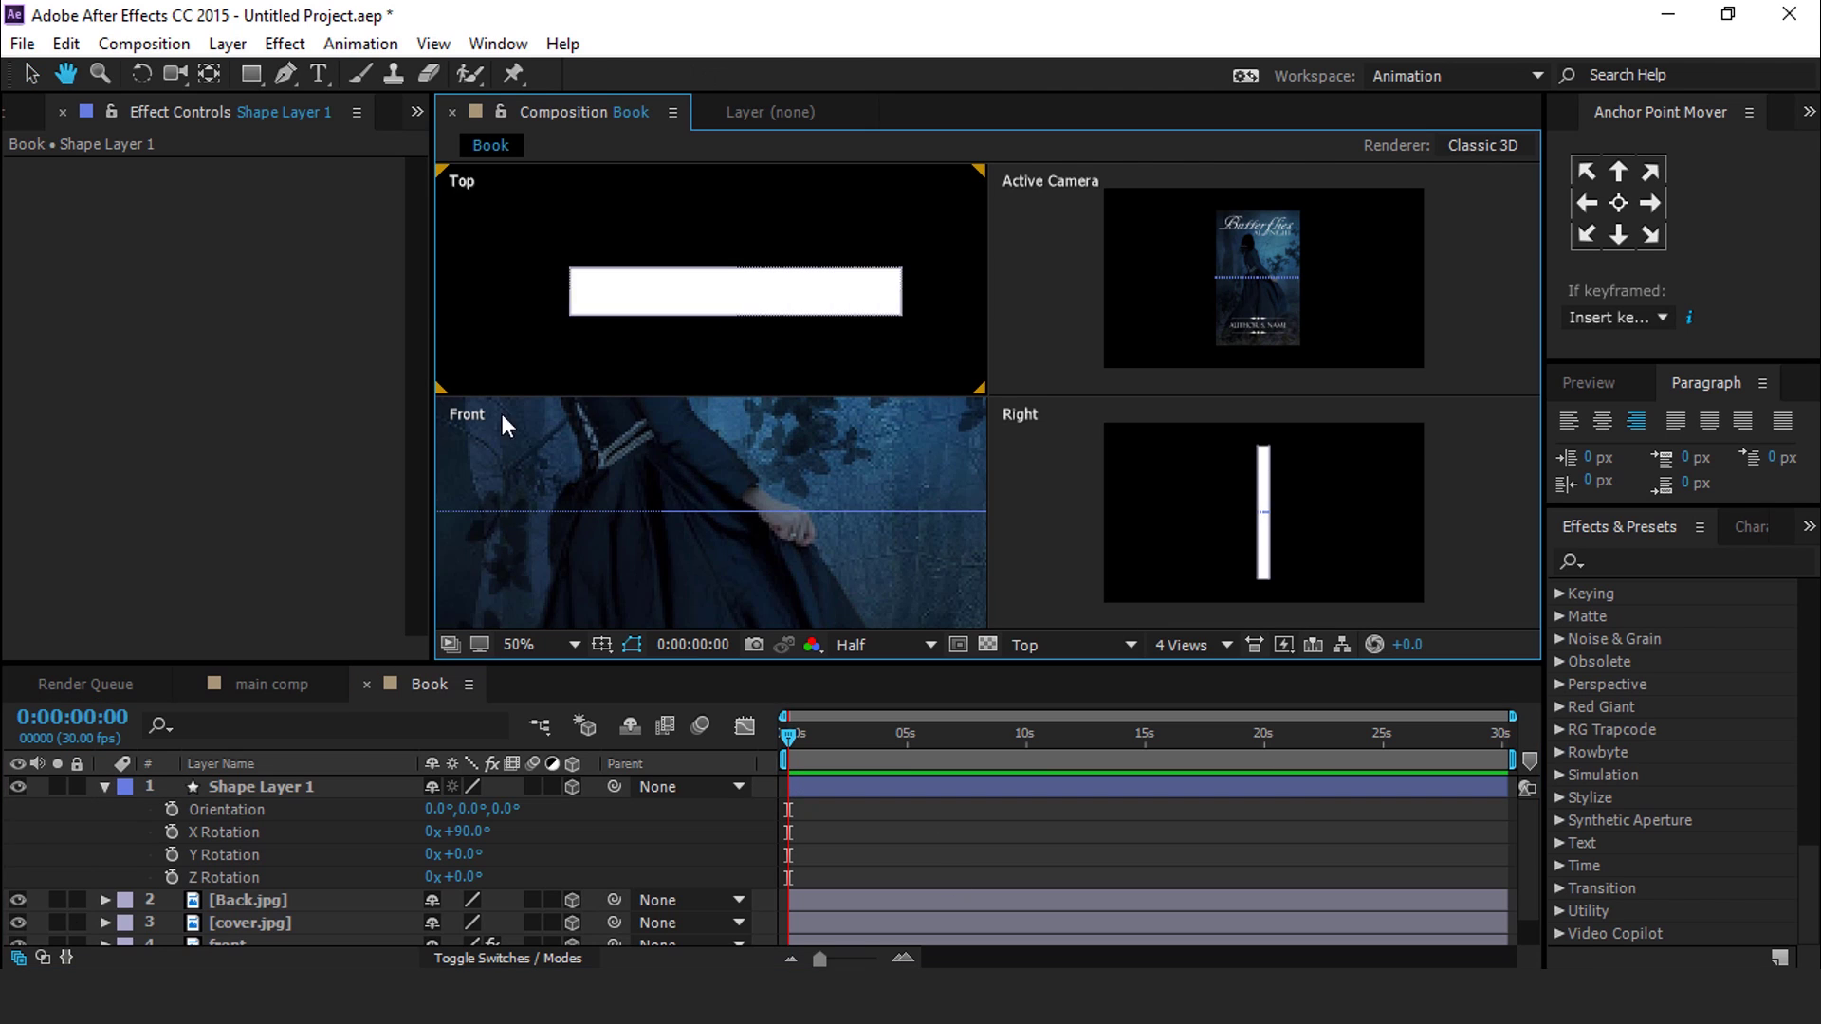
Step: Collapse Shape Layer 1's properties and rename the layer as "top"
left_click(104, 786)
left_click(260, 792)
key("Return")
type("top")
key("Return")
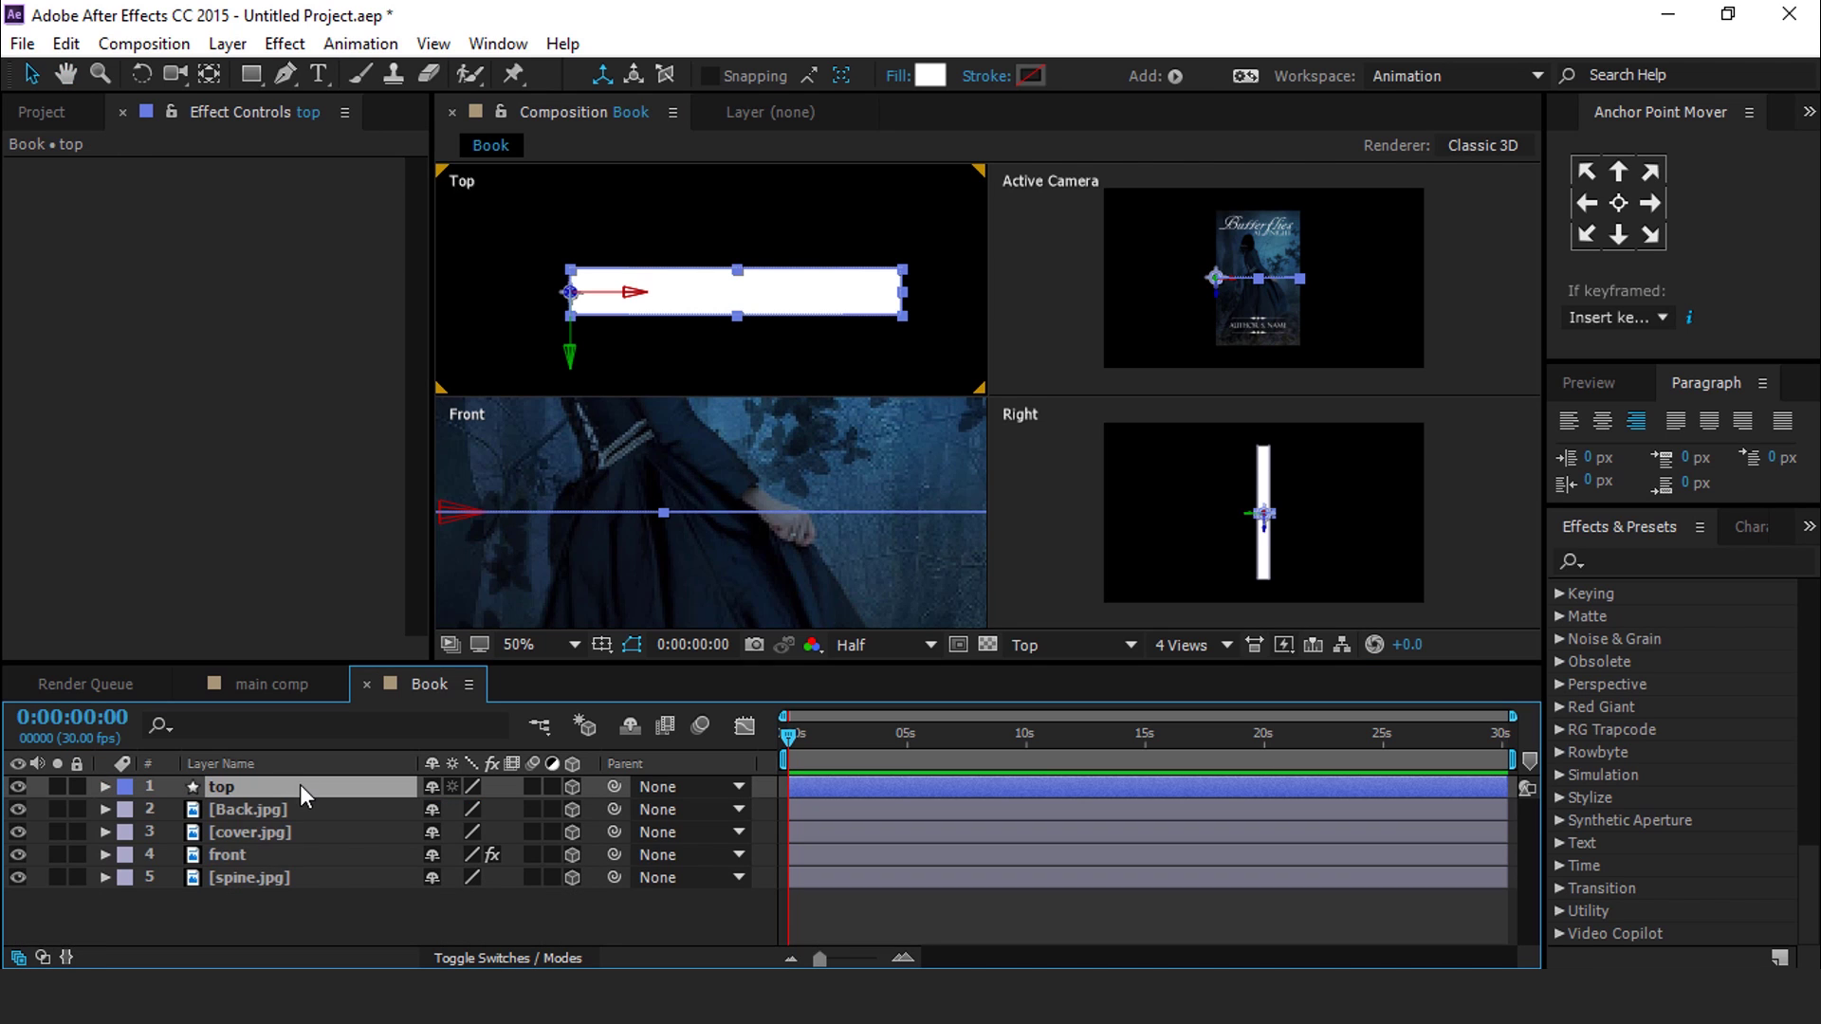
Step: Duplicate the "top" layer and rename the copy as "bottom"
key("ctrl+d")
key("Return")
type("bottom")
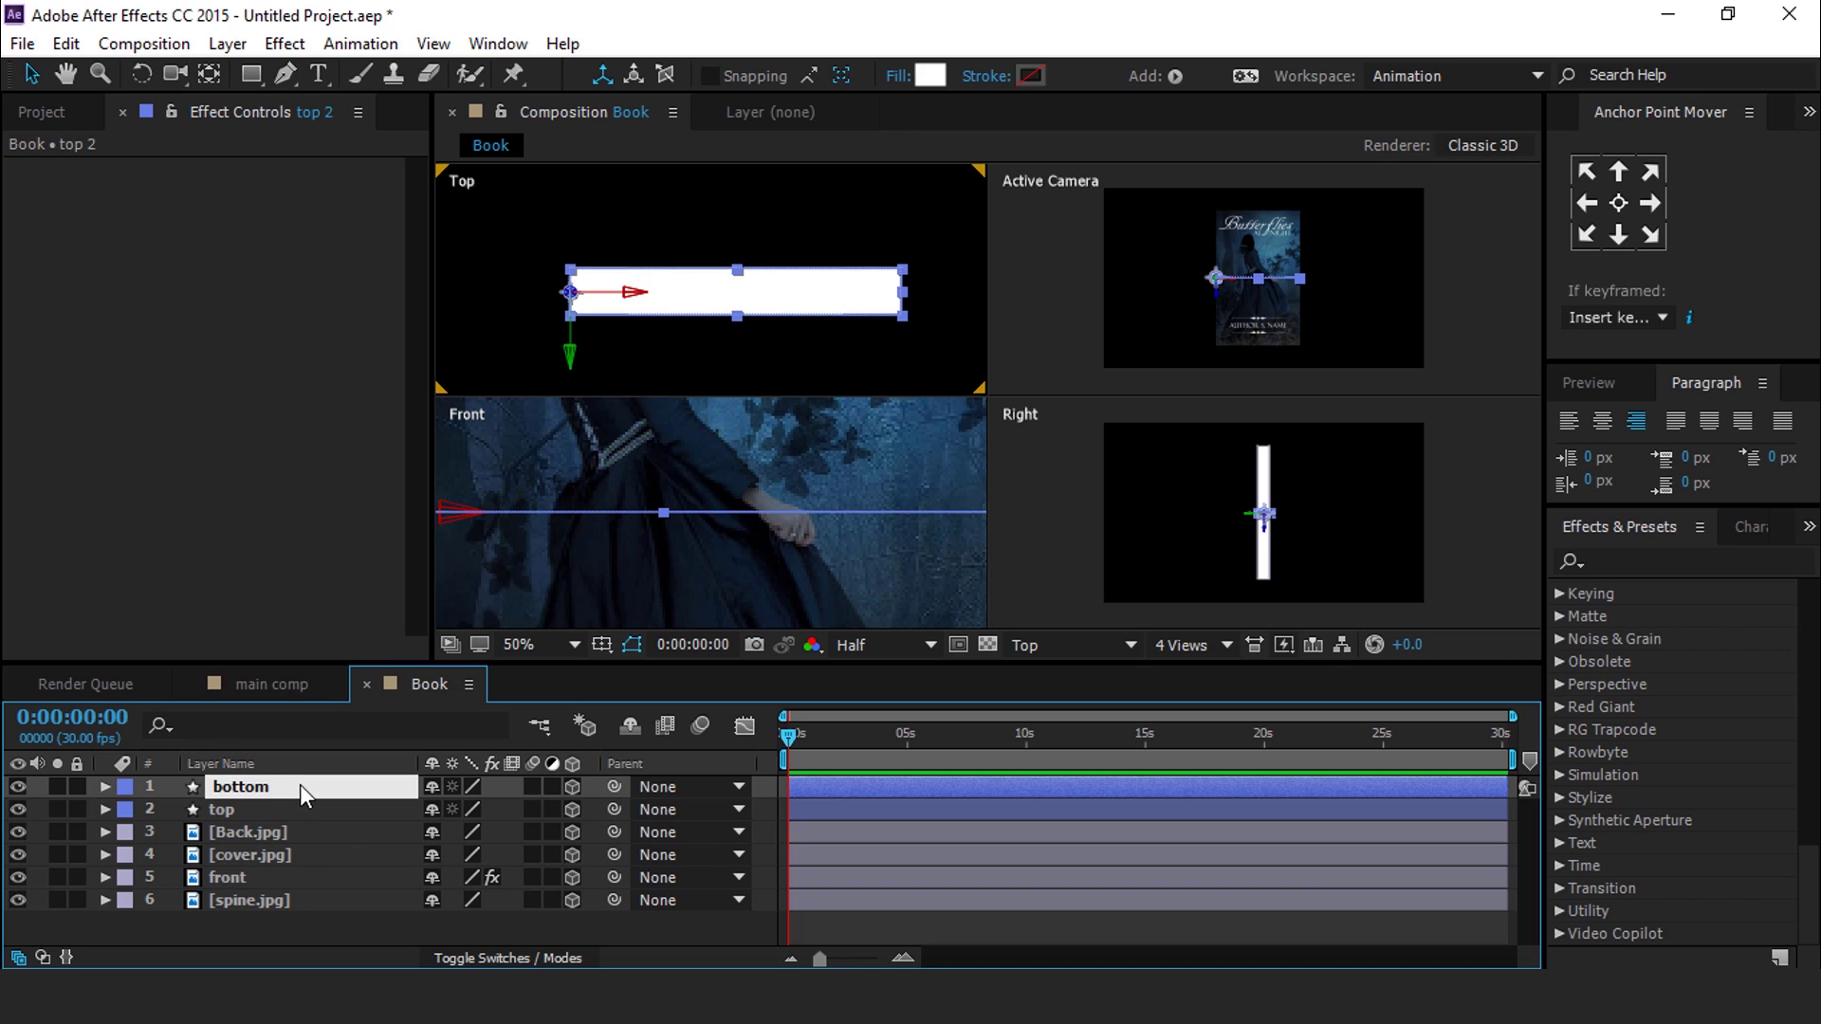
key("Return")
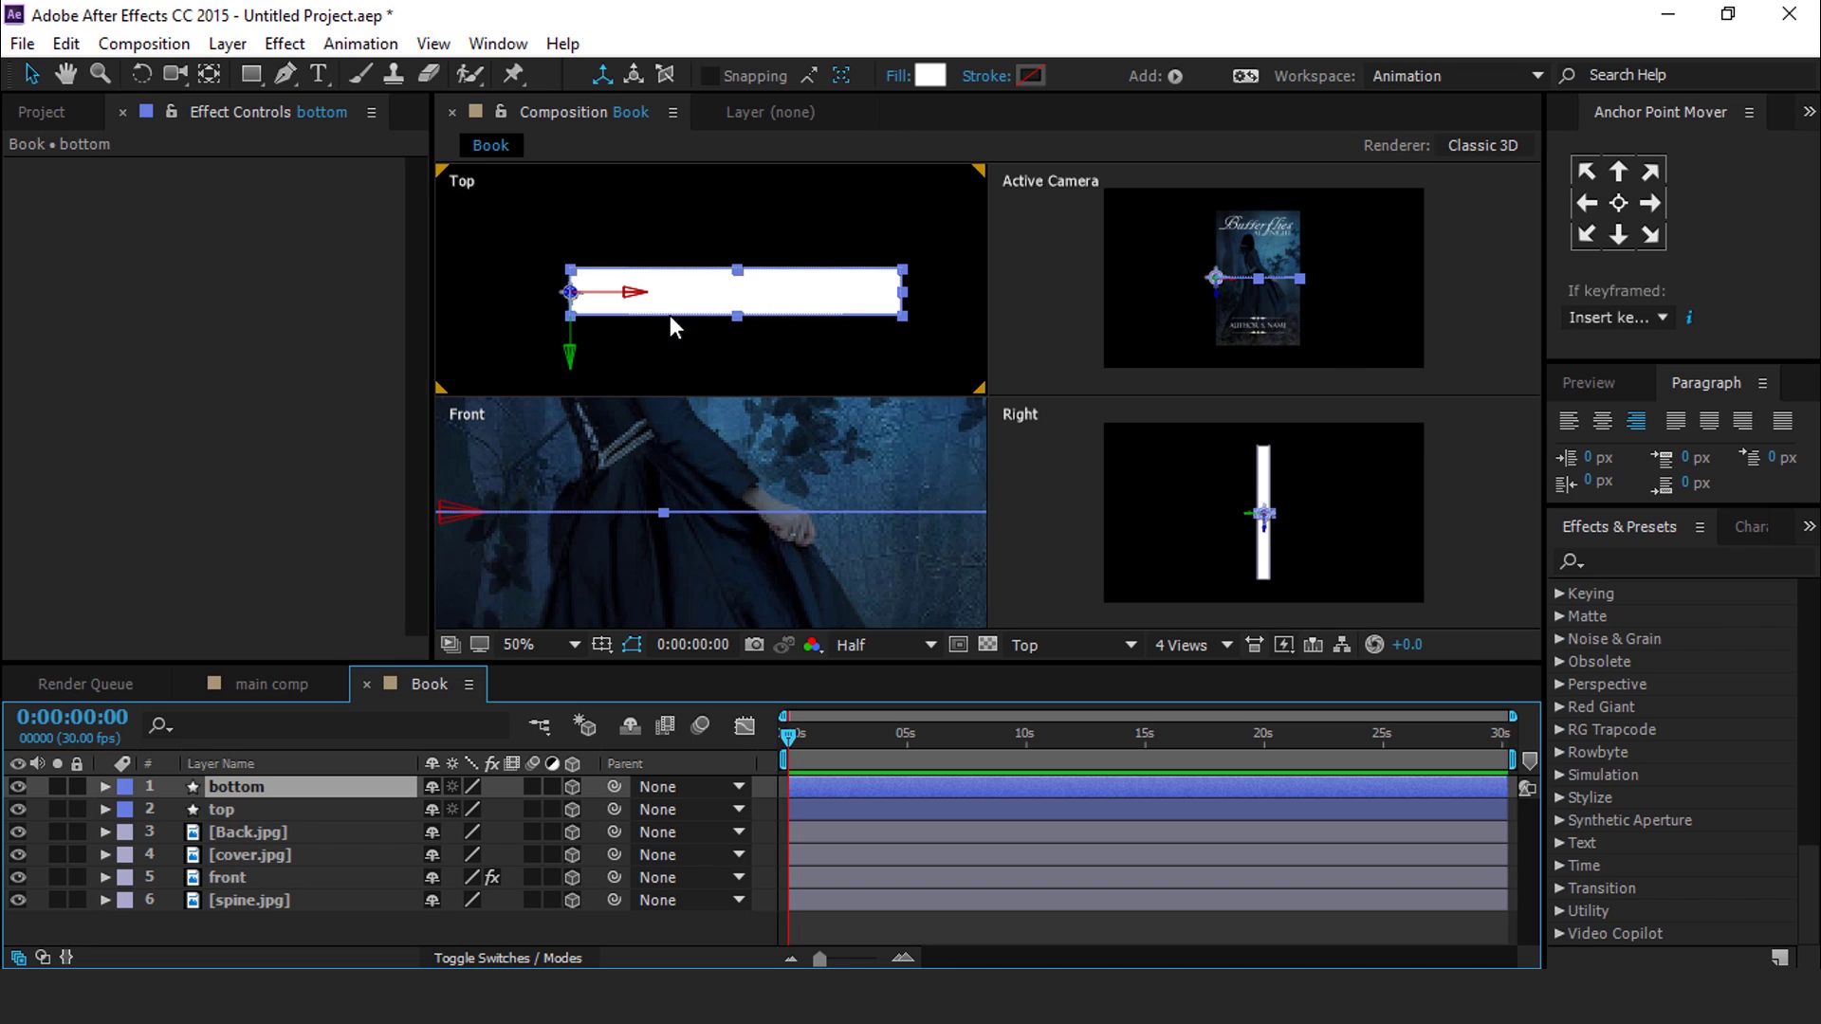
Step: Move the "top" layer vertically in the Front view to the upper edge of the book cover
scroll(680, 440, "down", 1)
left_click(225, 814)
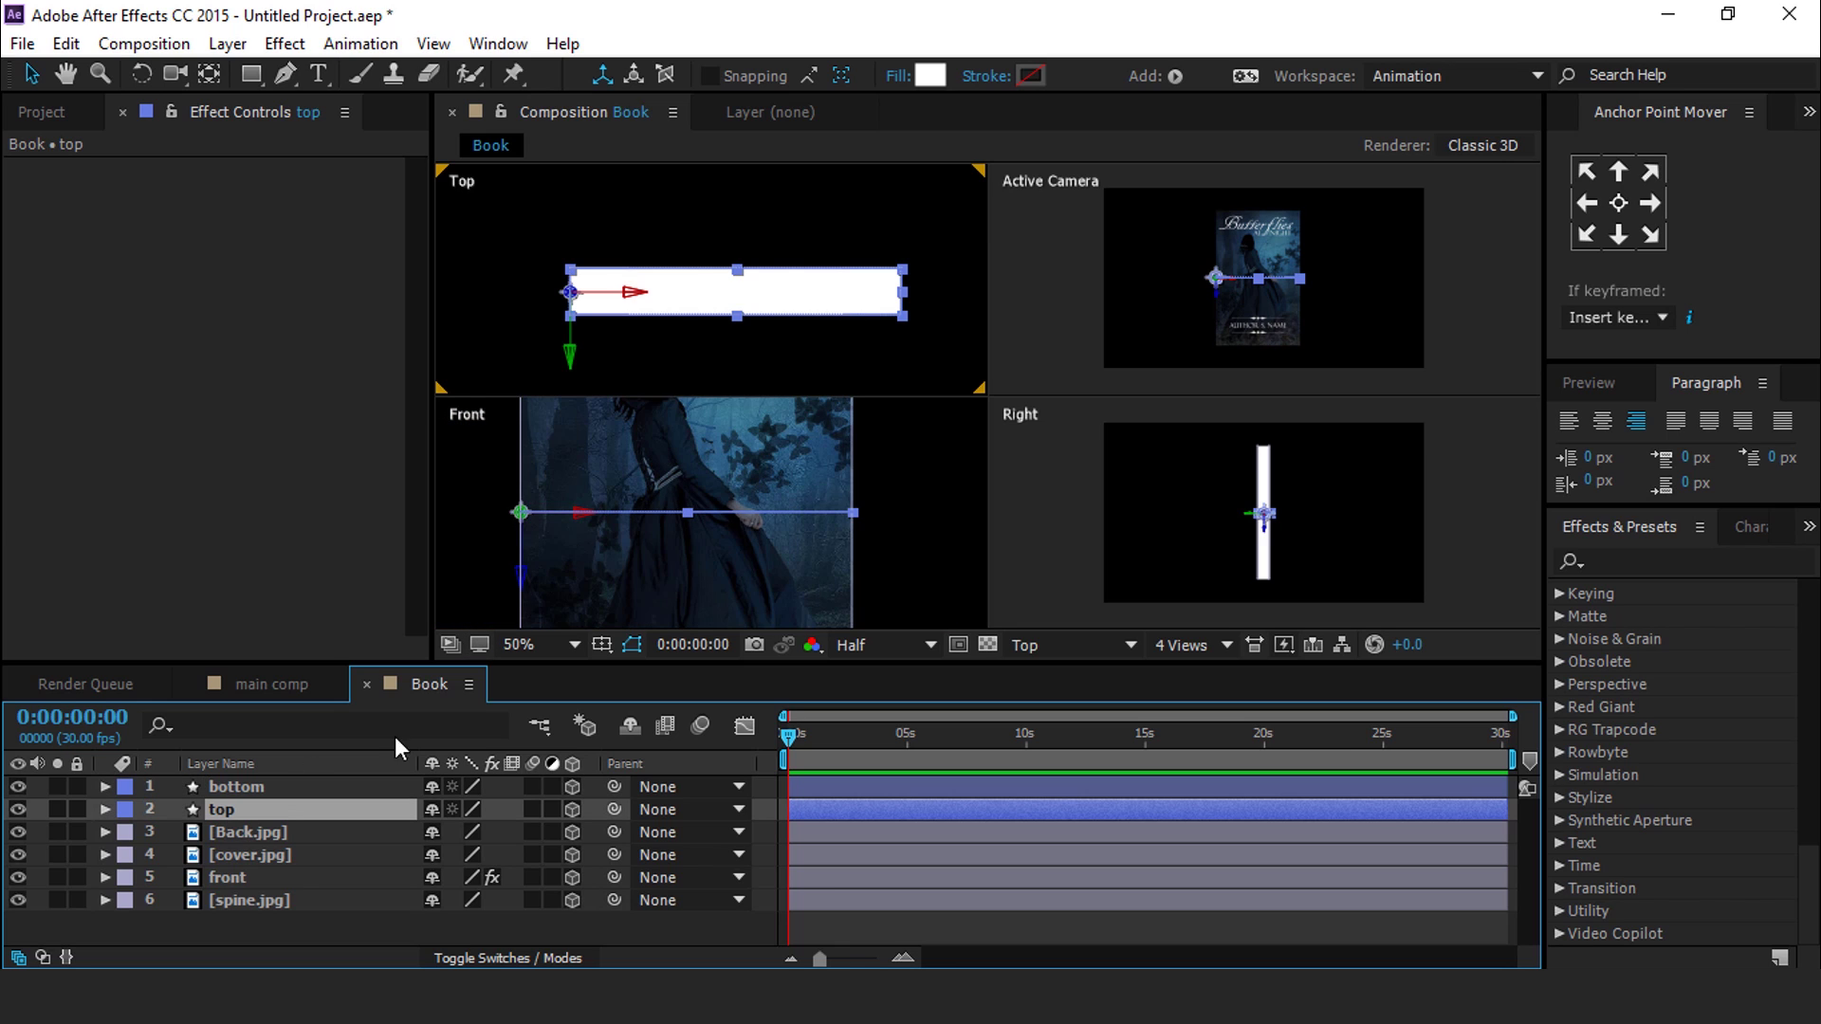
scroll(539, 581, "down", 1)
left_click_drag(617, 542, 761, 648)
scroll(582, 453, "up", 1)
scroll(582, 452, "up", 1)
left_click_drag(574, 613, 607, 410)
scroll(670, 294, "down", 1)
Step: Move the "bottom" layer vertically in the Front view to the lower edge of the book cover
left_click(253, 787)
left_click_drag(593, 579, 594, 384)
key("v")
left_click_drag(607, 511, 581, 637)
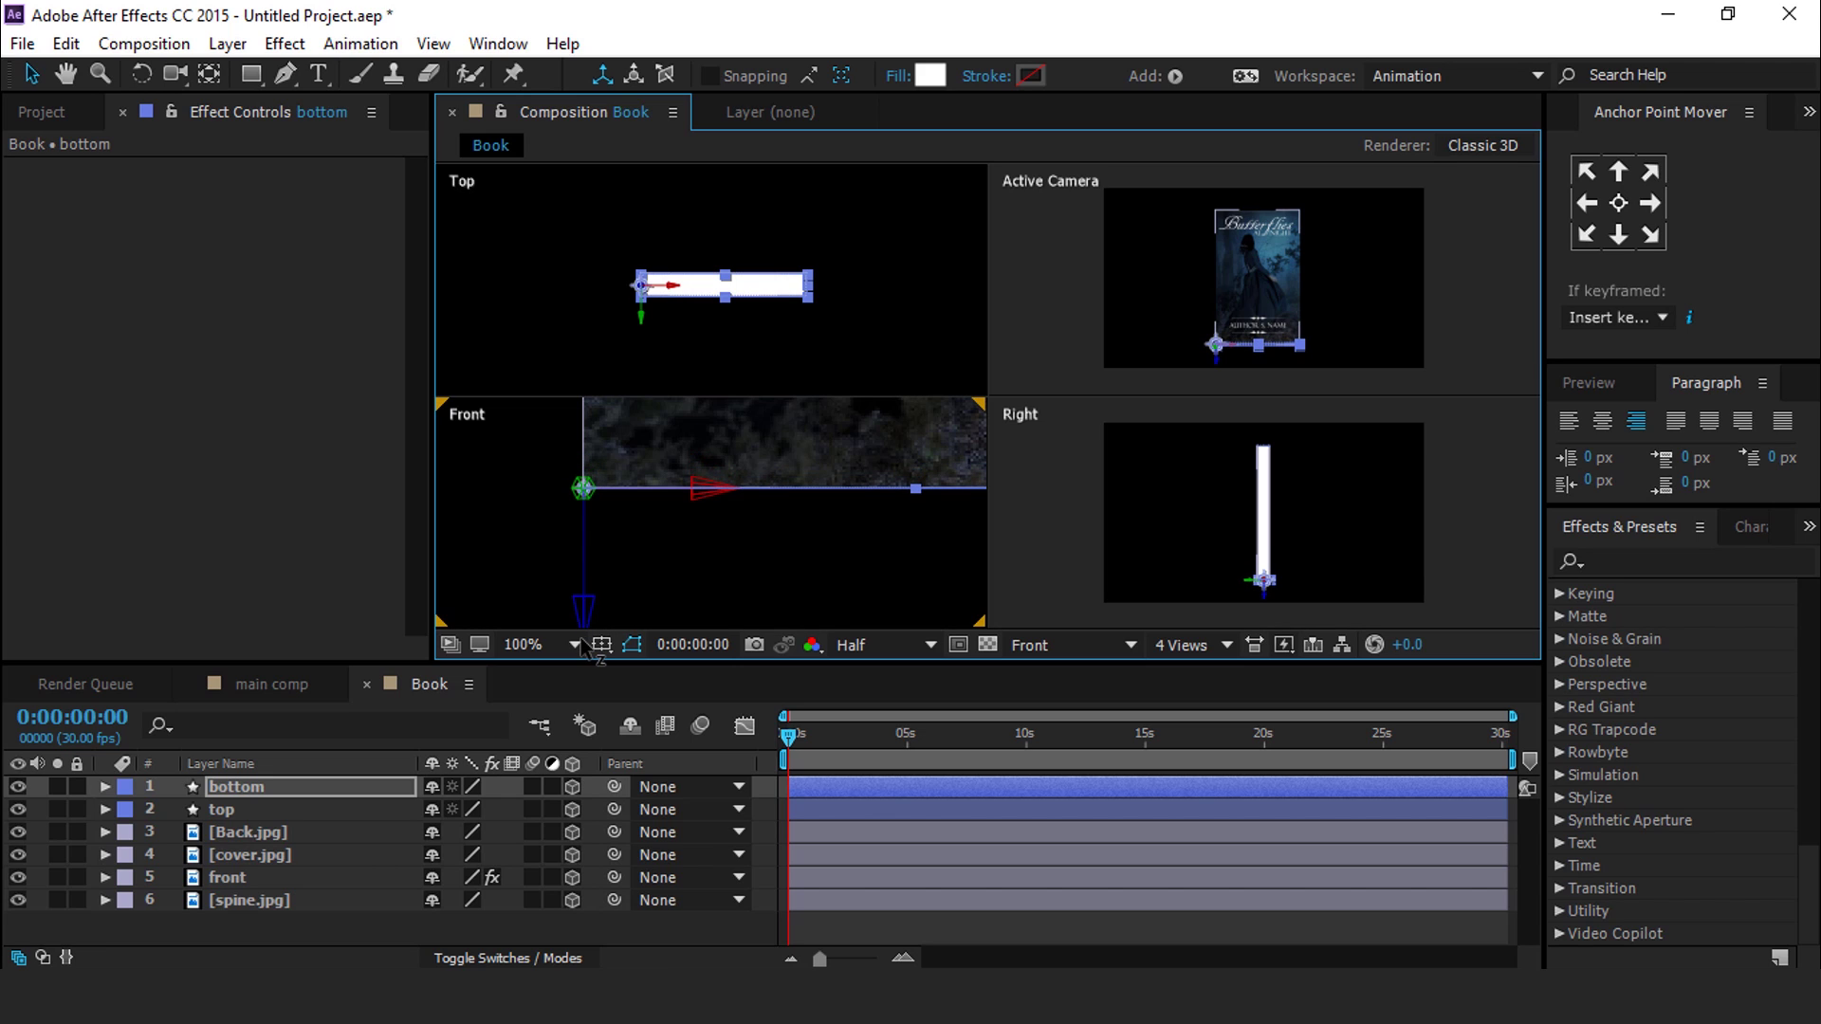
left_click(928, 939)
scroll(804, 485, "down", 8)
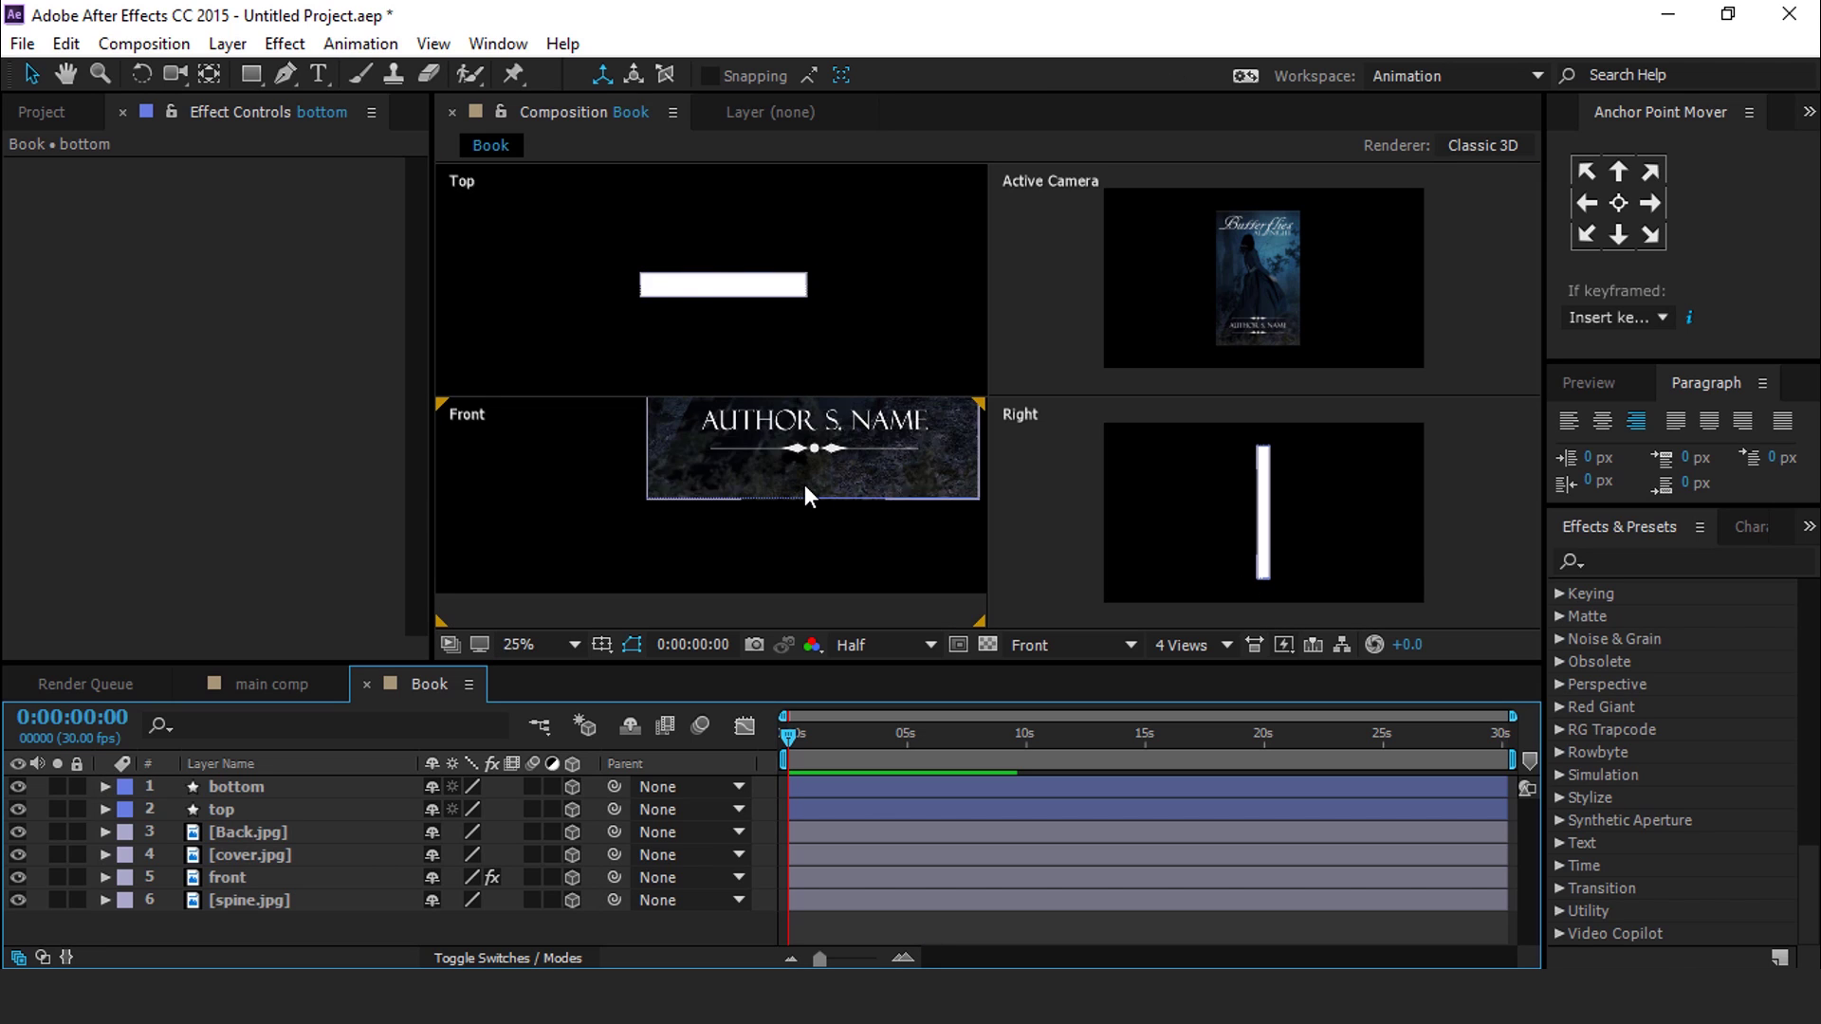
Step: Show the Book composition in a single Active Camera view and add a 35mm two-node camera
left_click(1195, 645)
left_click(1212, 677)
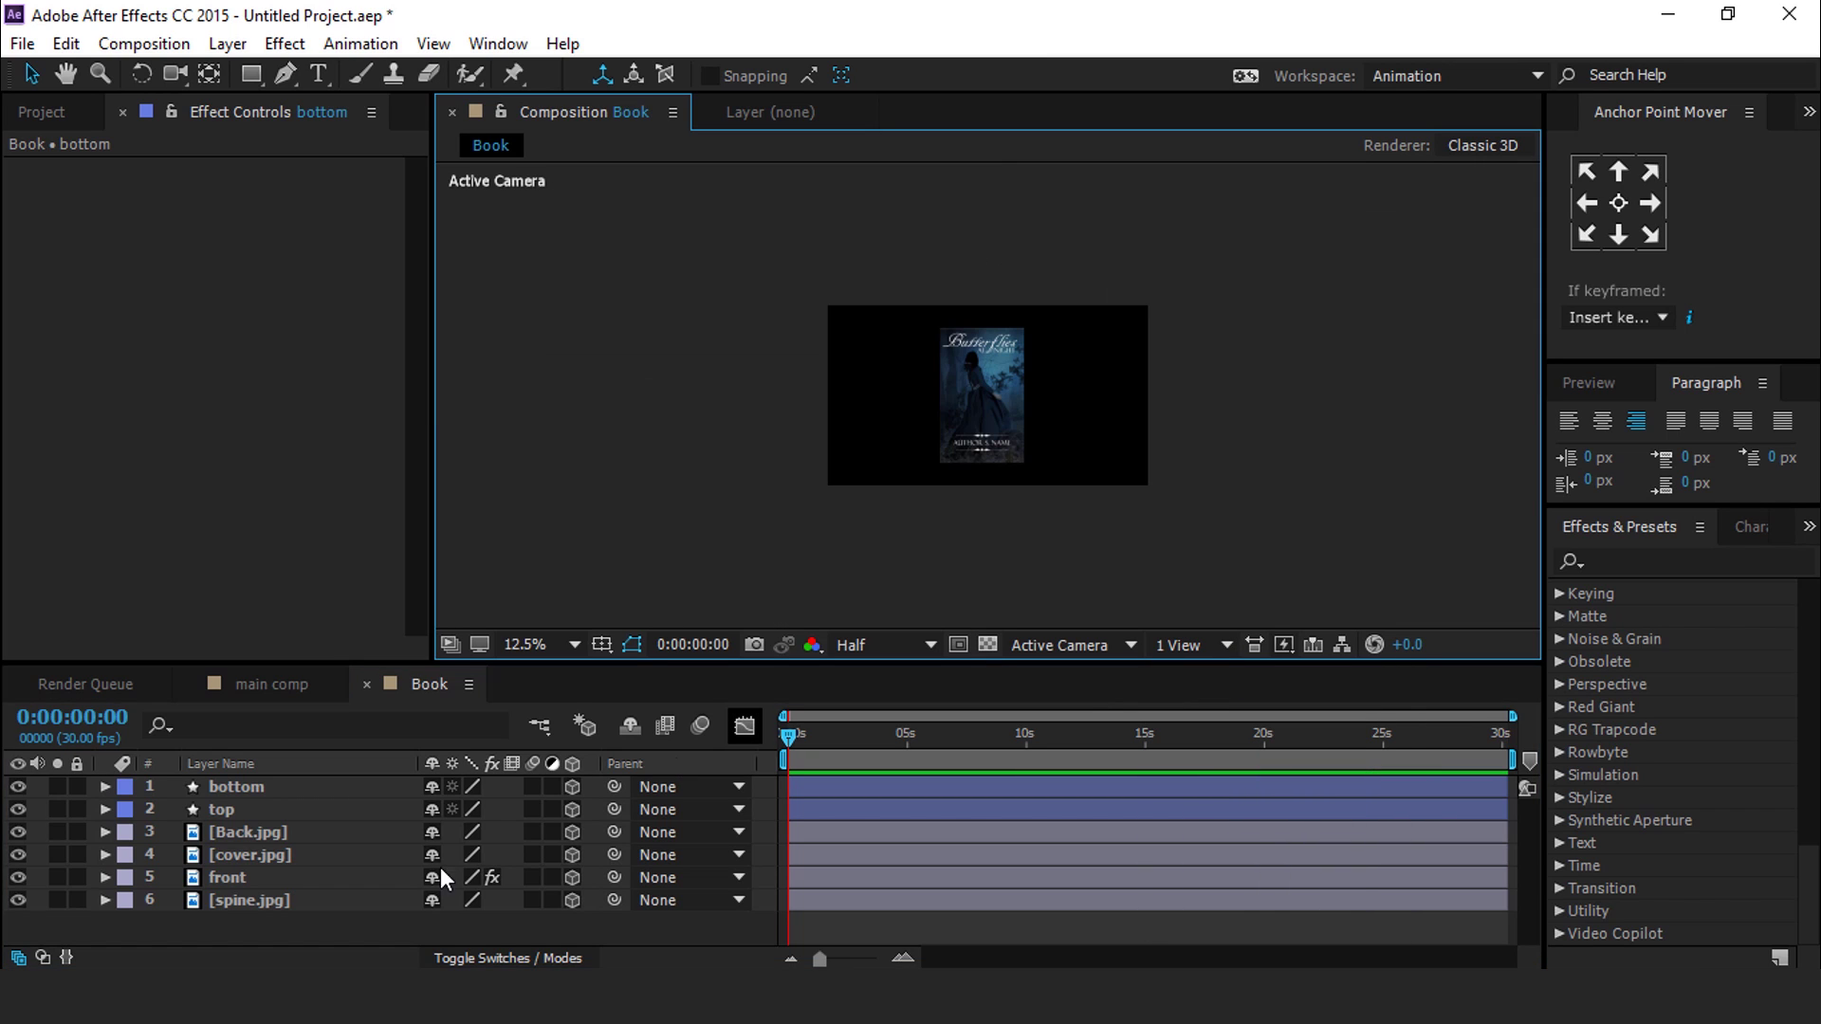
scroll(1067, 428, "up", 1)
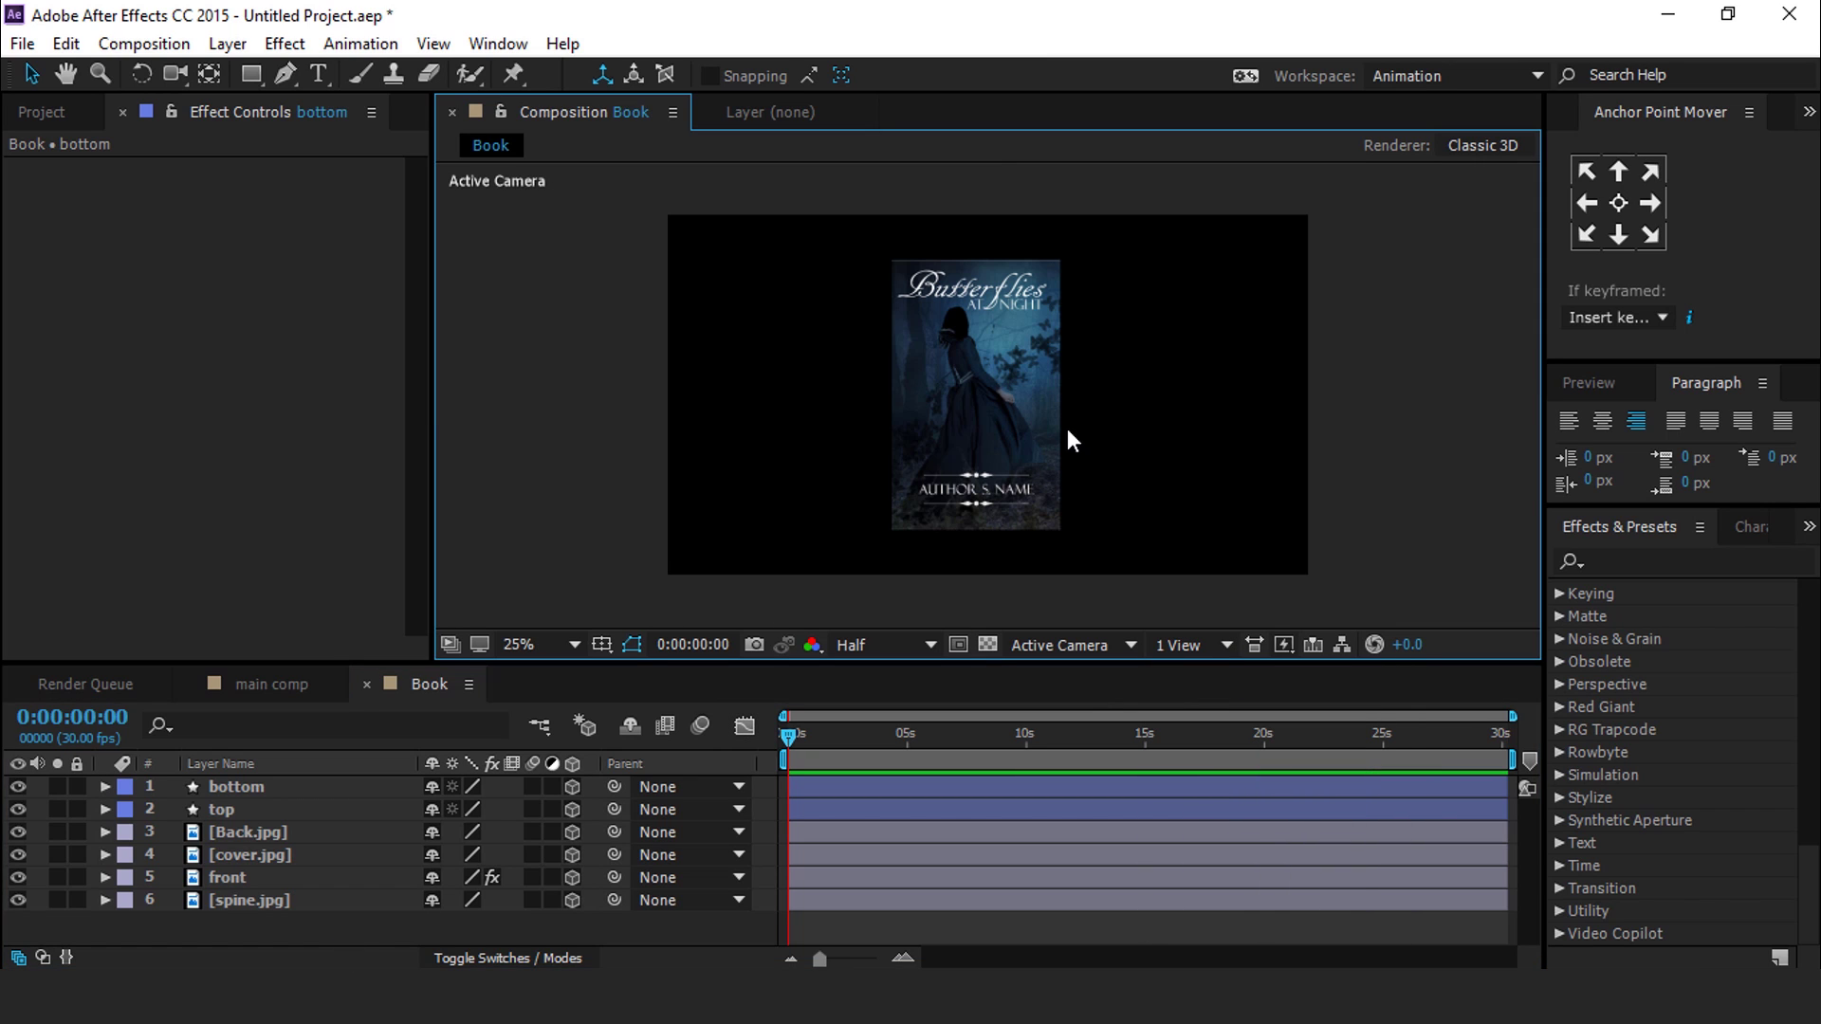
right_click(514, 433)
mouse_move(682, 448)
left_click(906, 574)
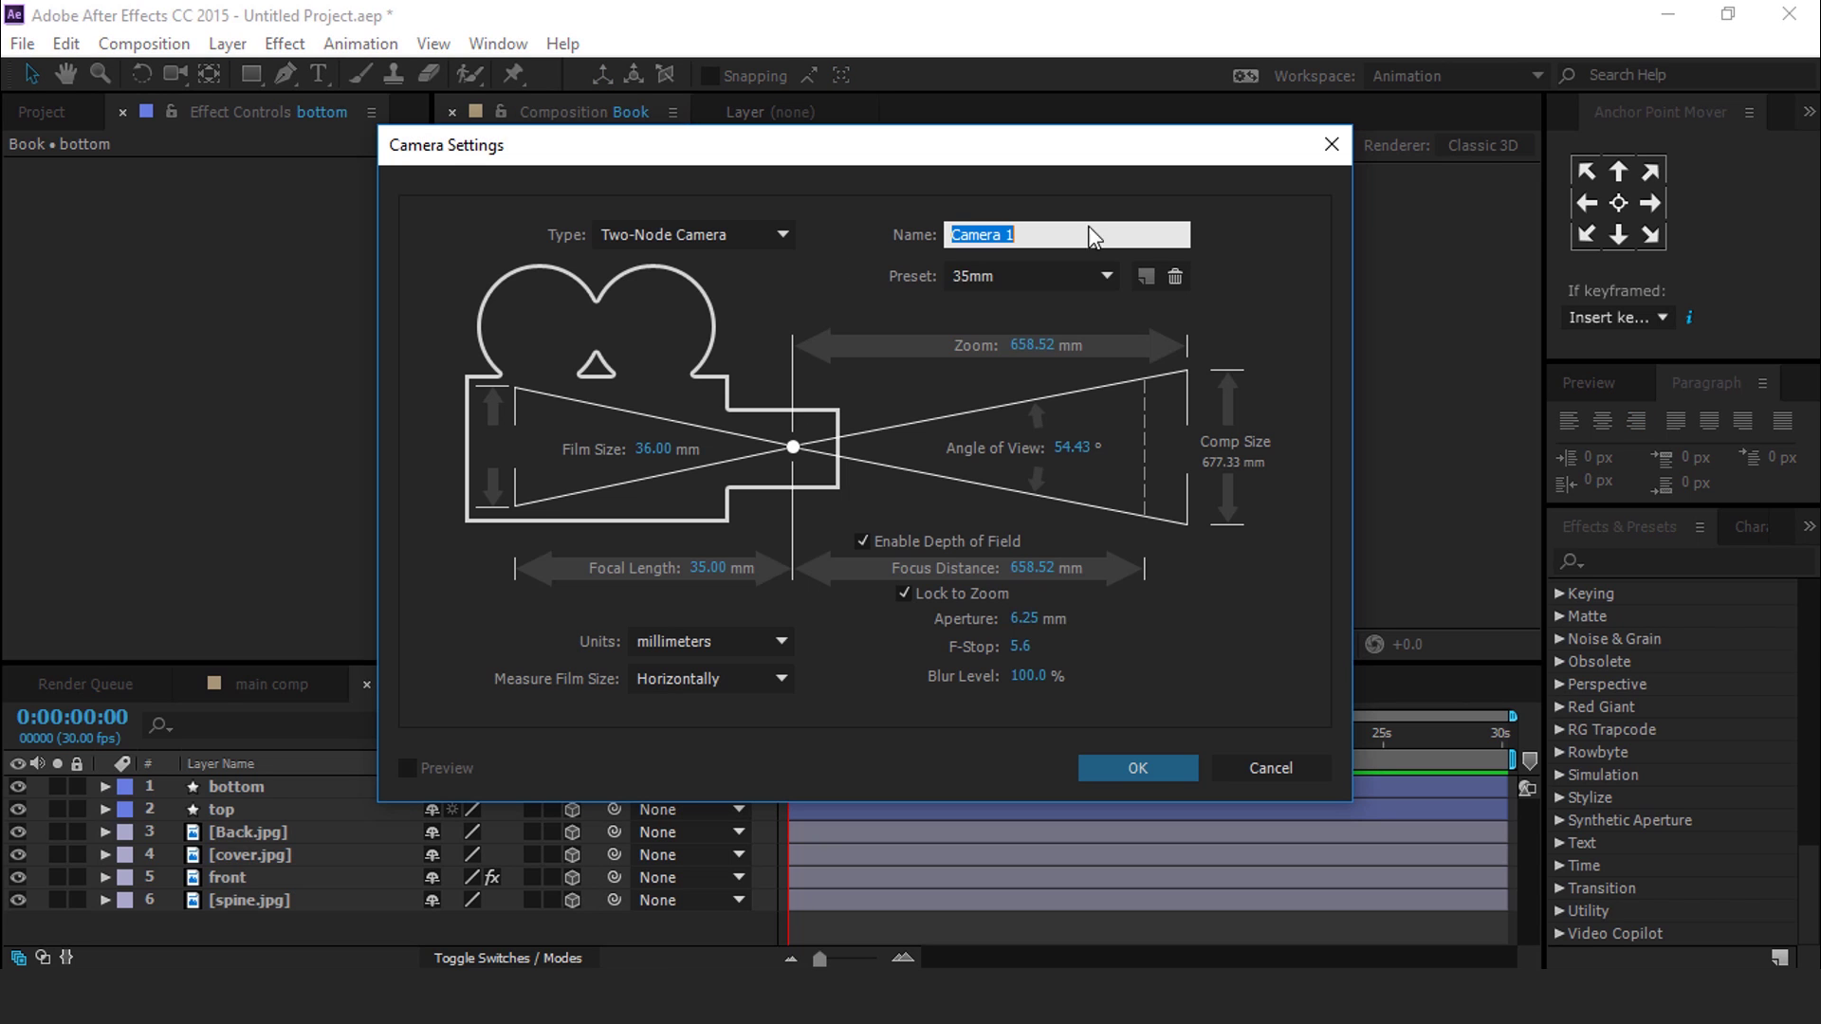
left_click(1129, 770)
Step: Add a null object to the Book composition and make it a 3D layer
right_click(481, 389)
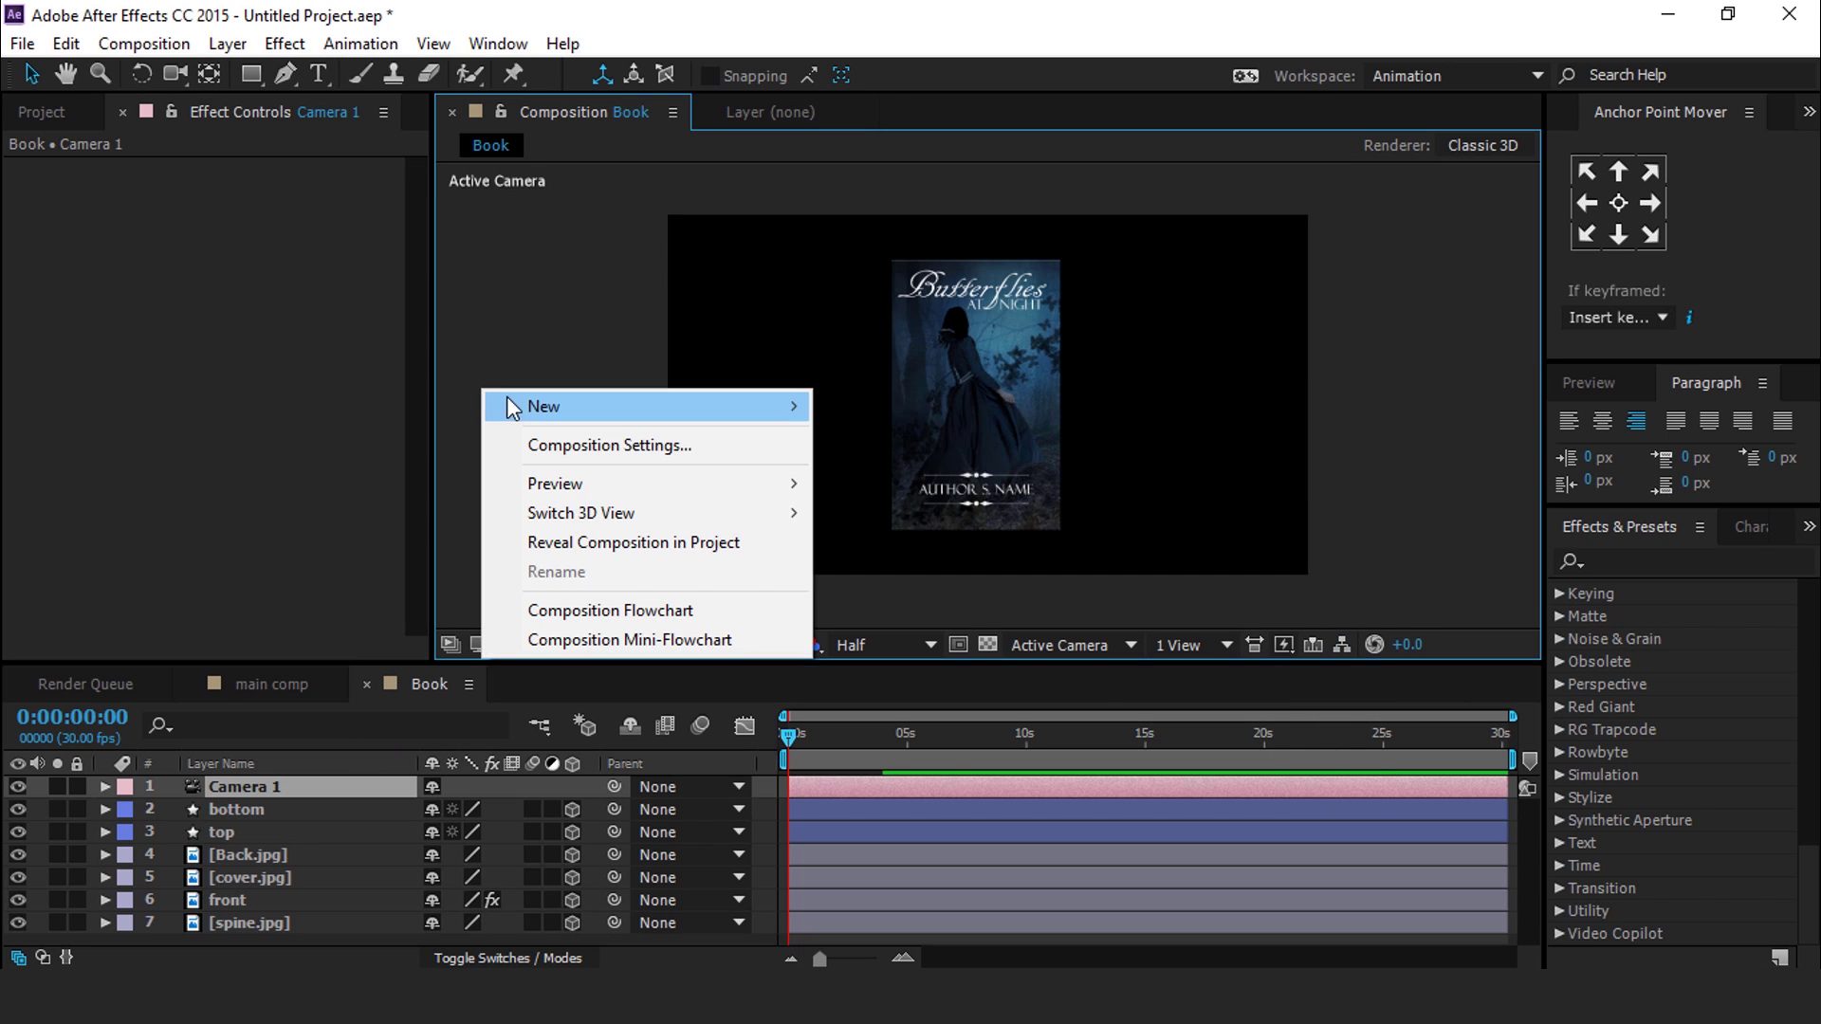
mouse_move(588, 406)
left_click(896, 565)
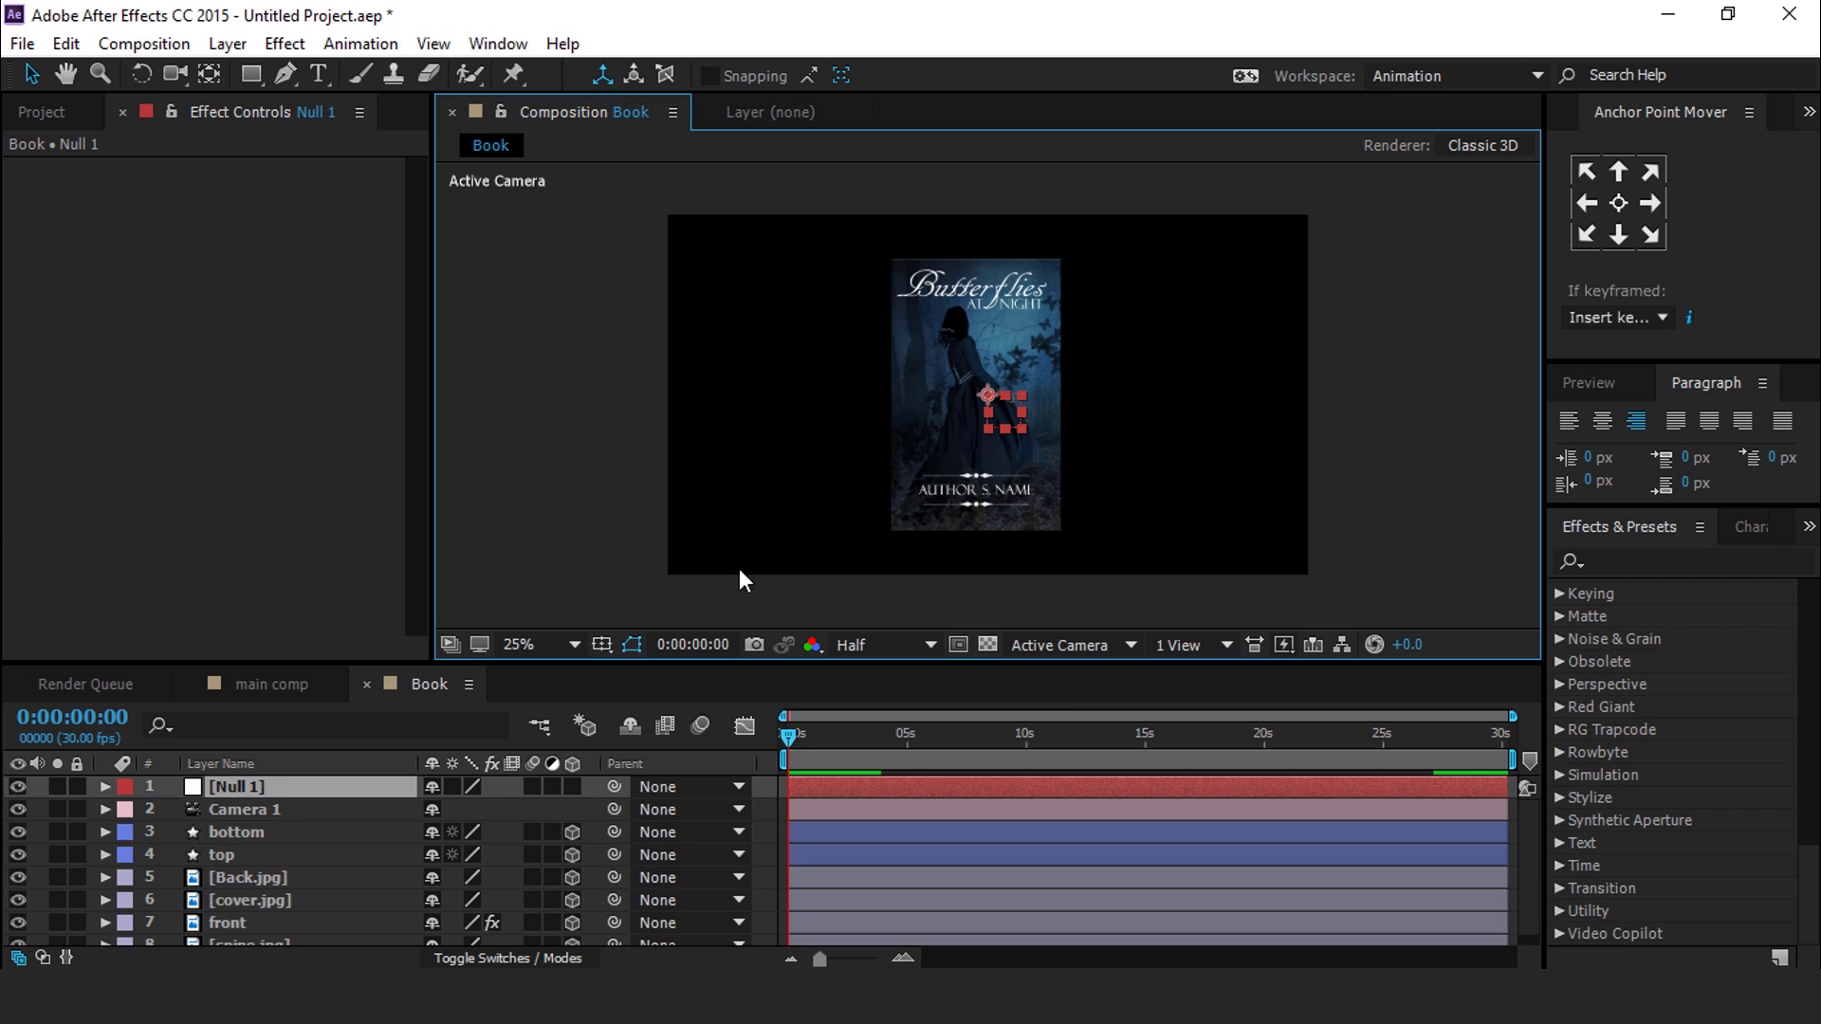
left_click(573, 787)
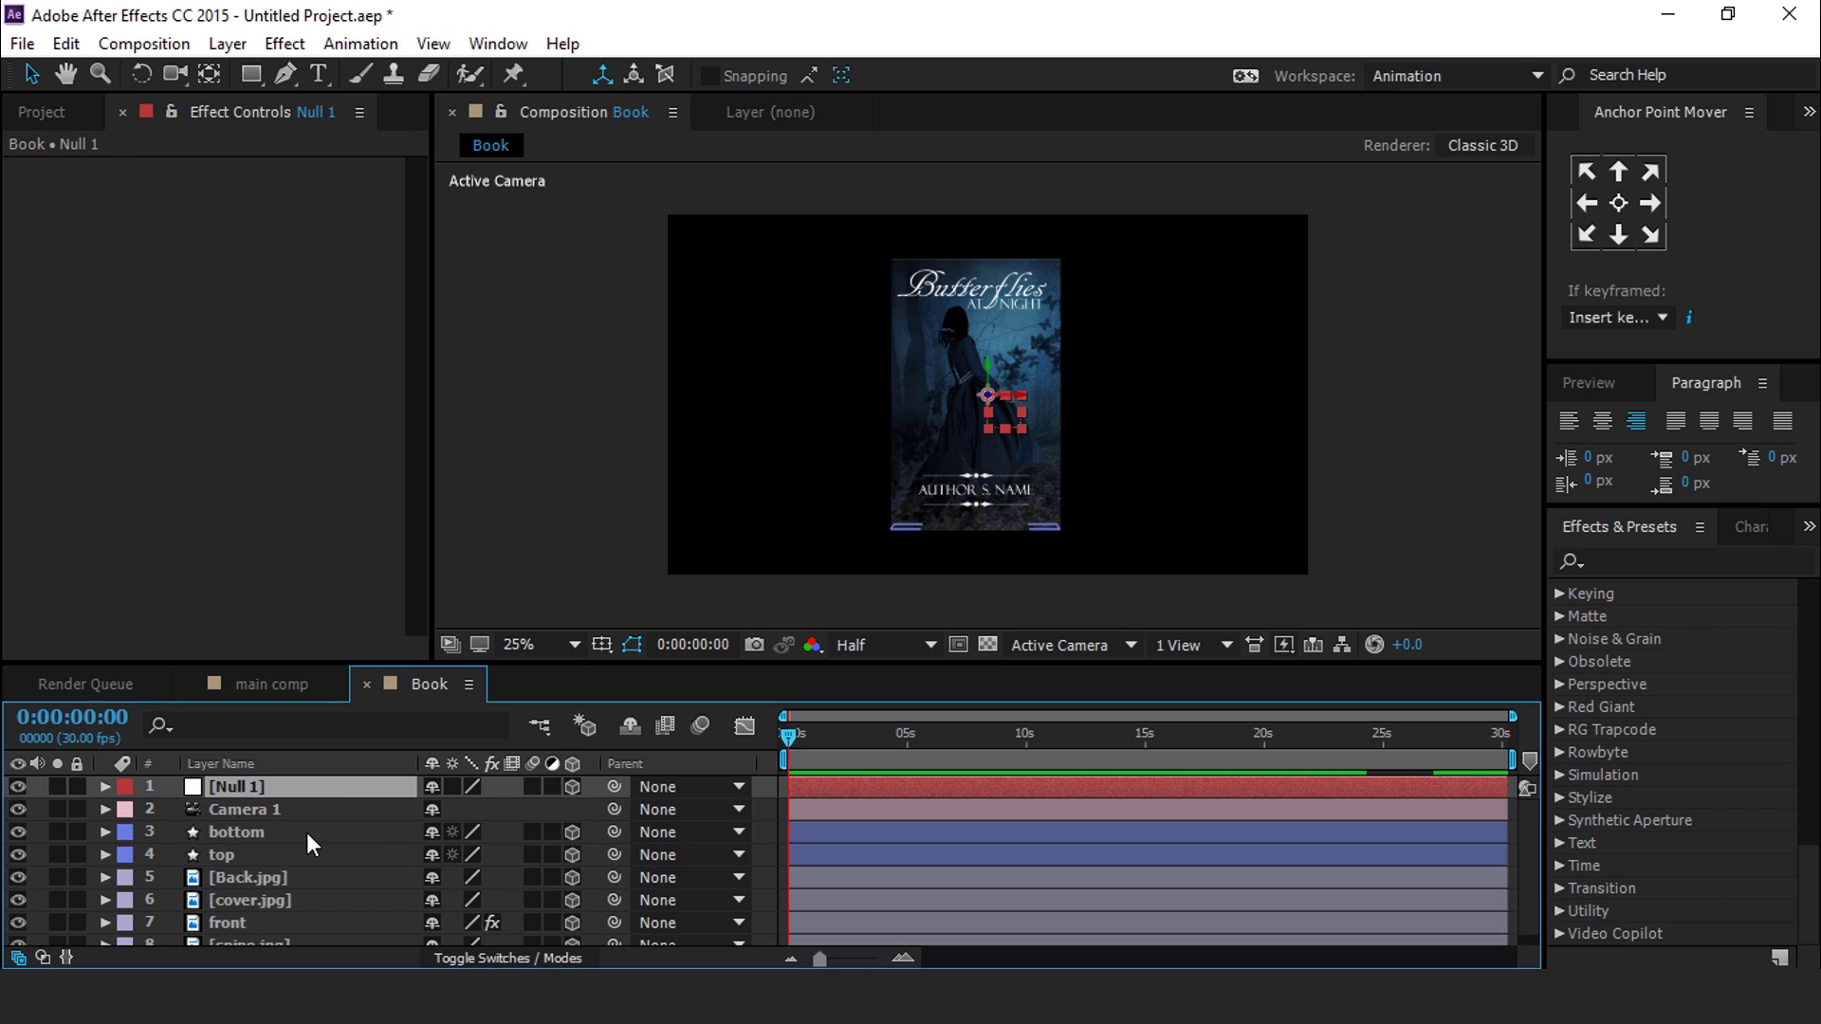
Step: Parent Camera 1 to the Null 1 layer
left_click(408, 810)
left_click_drag(618, 813, 254, 783)
left_click(254, 783)
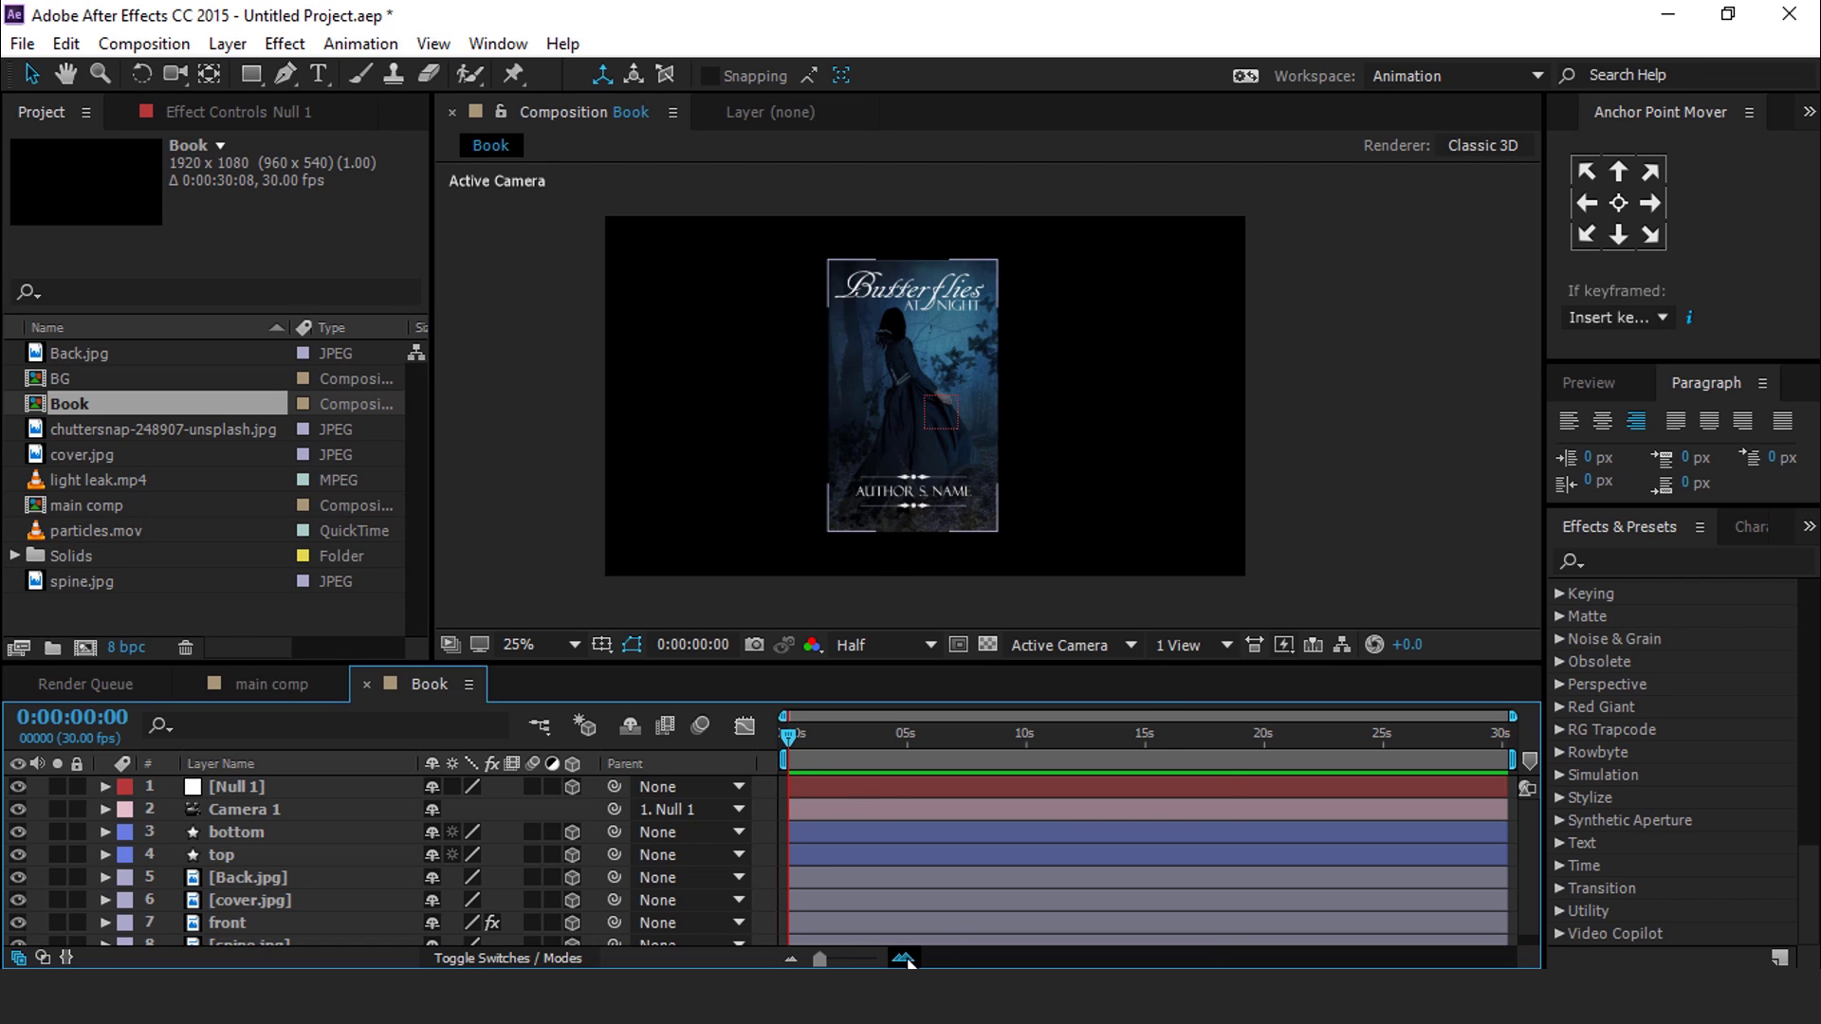
Step: Add keyframes at 0:00:01:15 for Null 1's Anchor Point and its X, Y and Z Rotation
left_click(905, 959)
left_click(904, 959)
key("space")
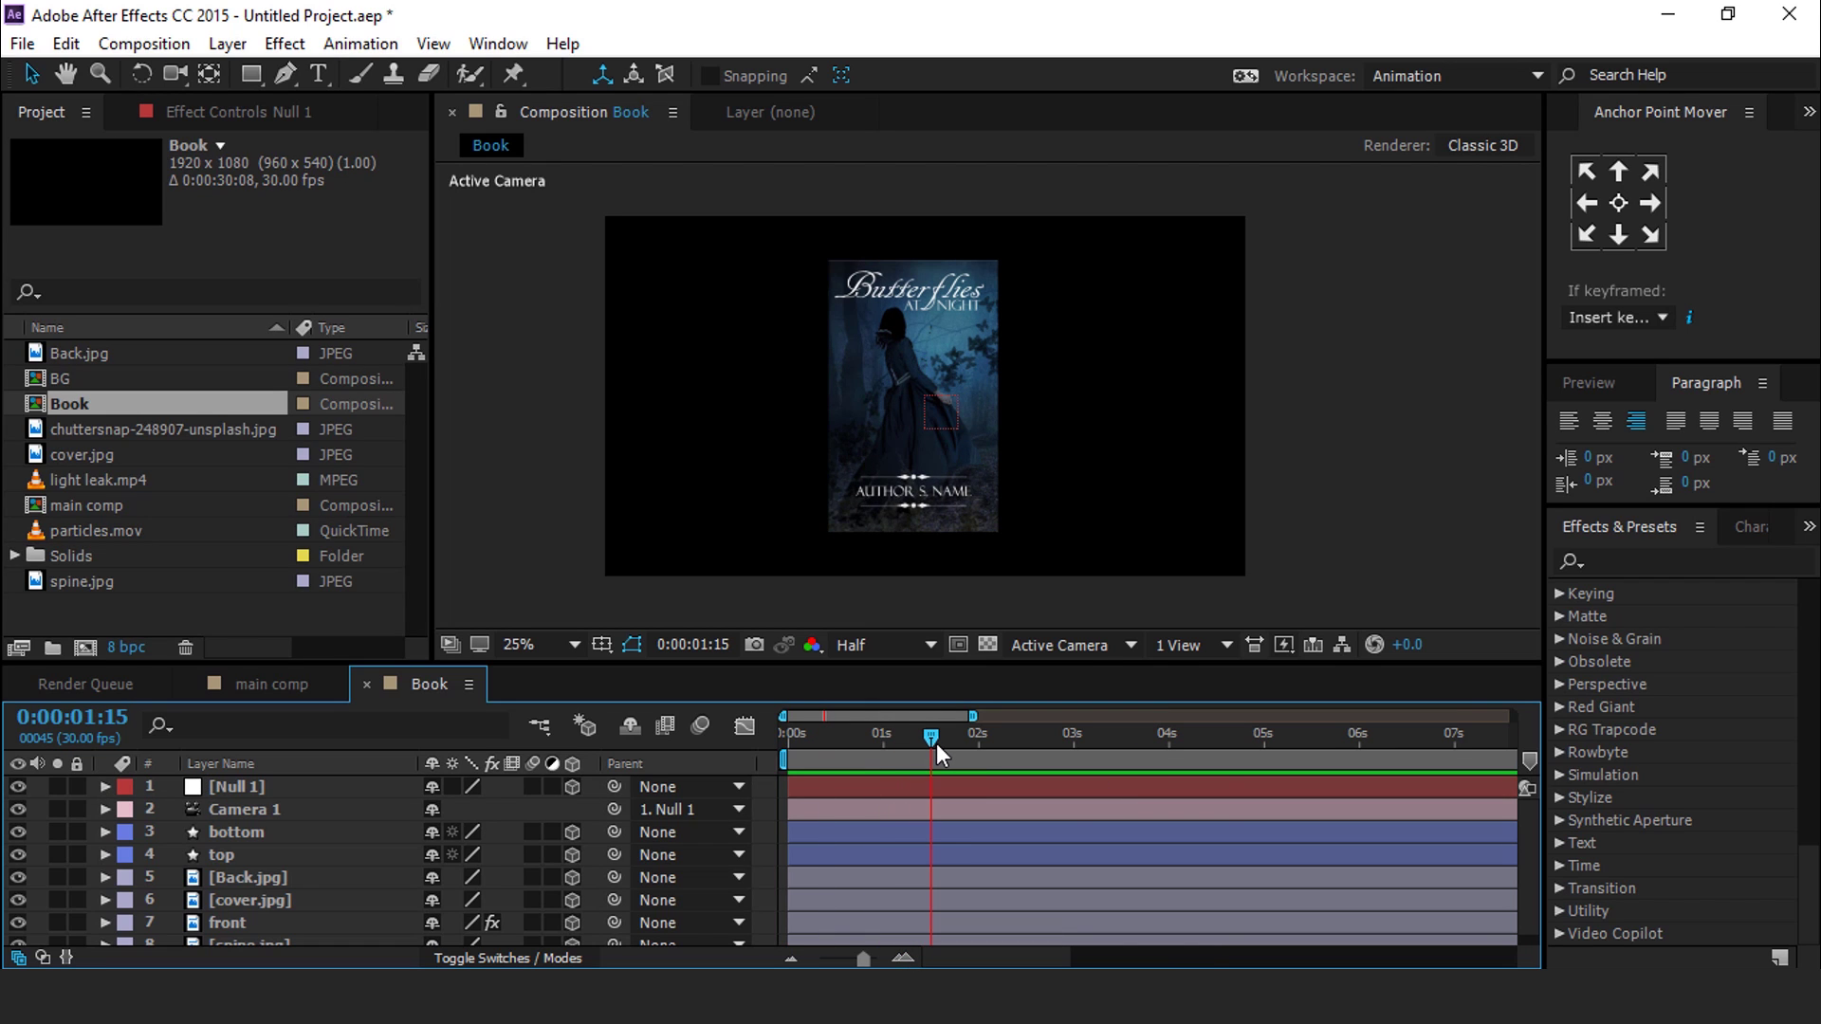
left_click(264, 787)
key("a")
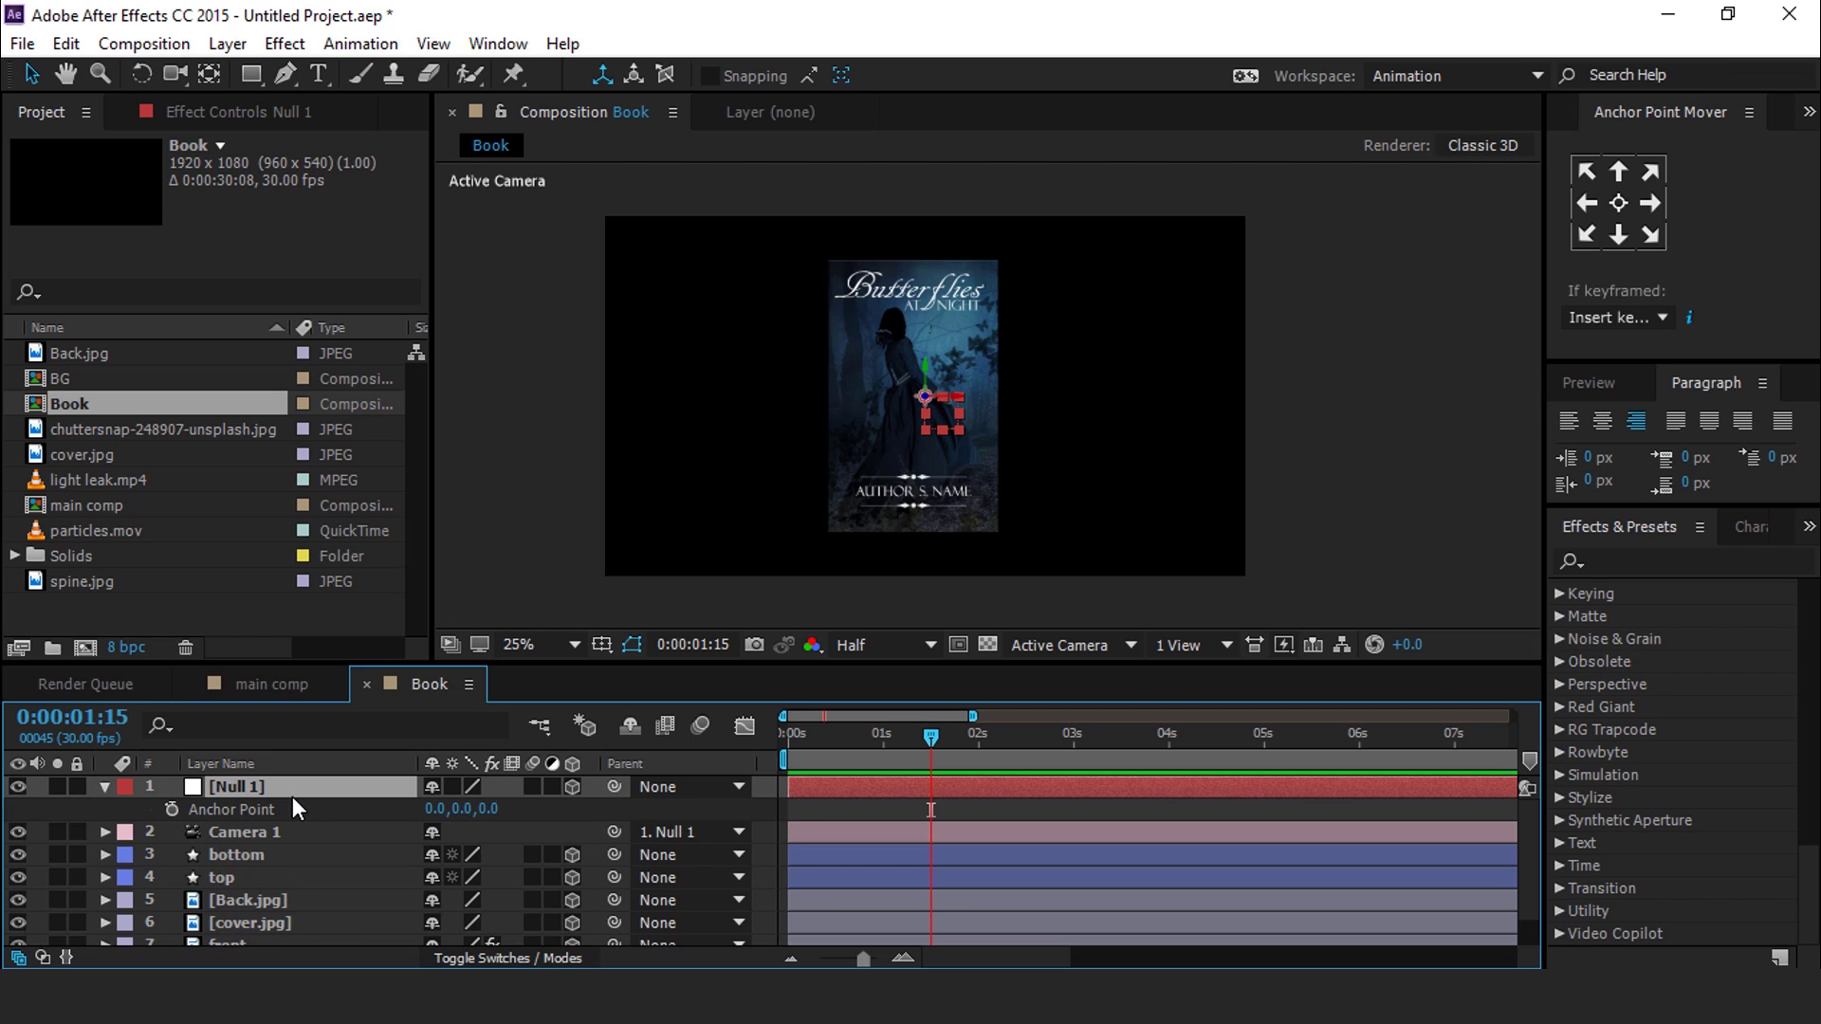
key("shift+r")
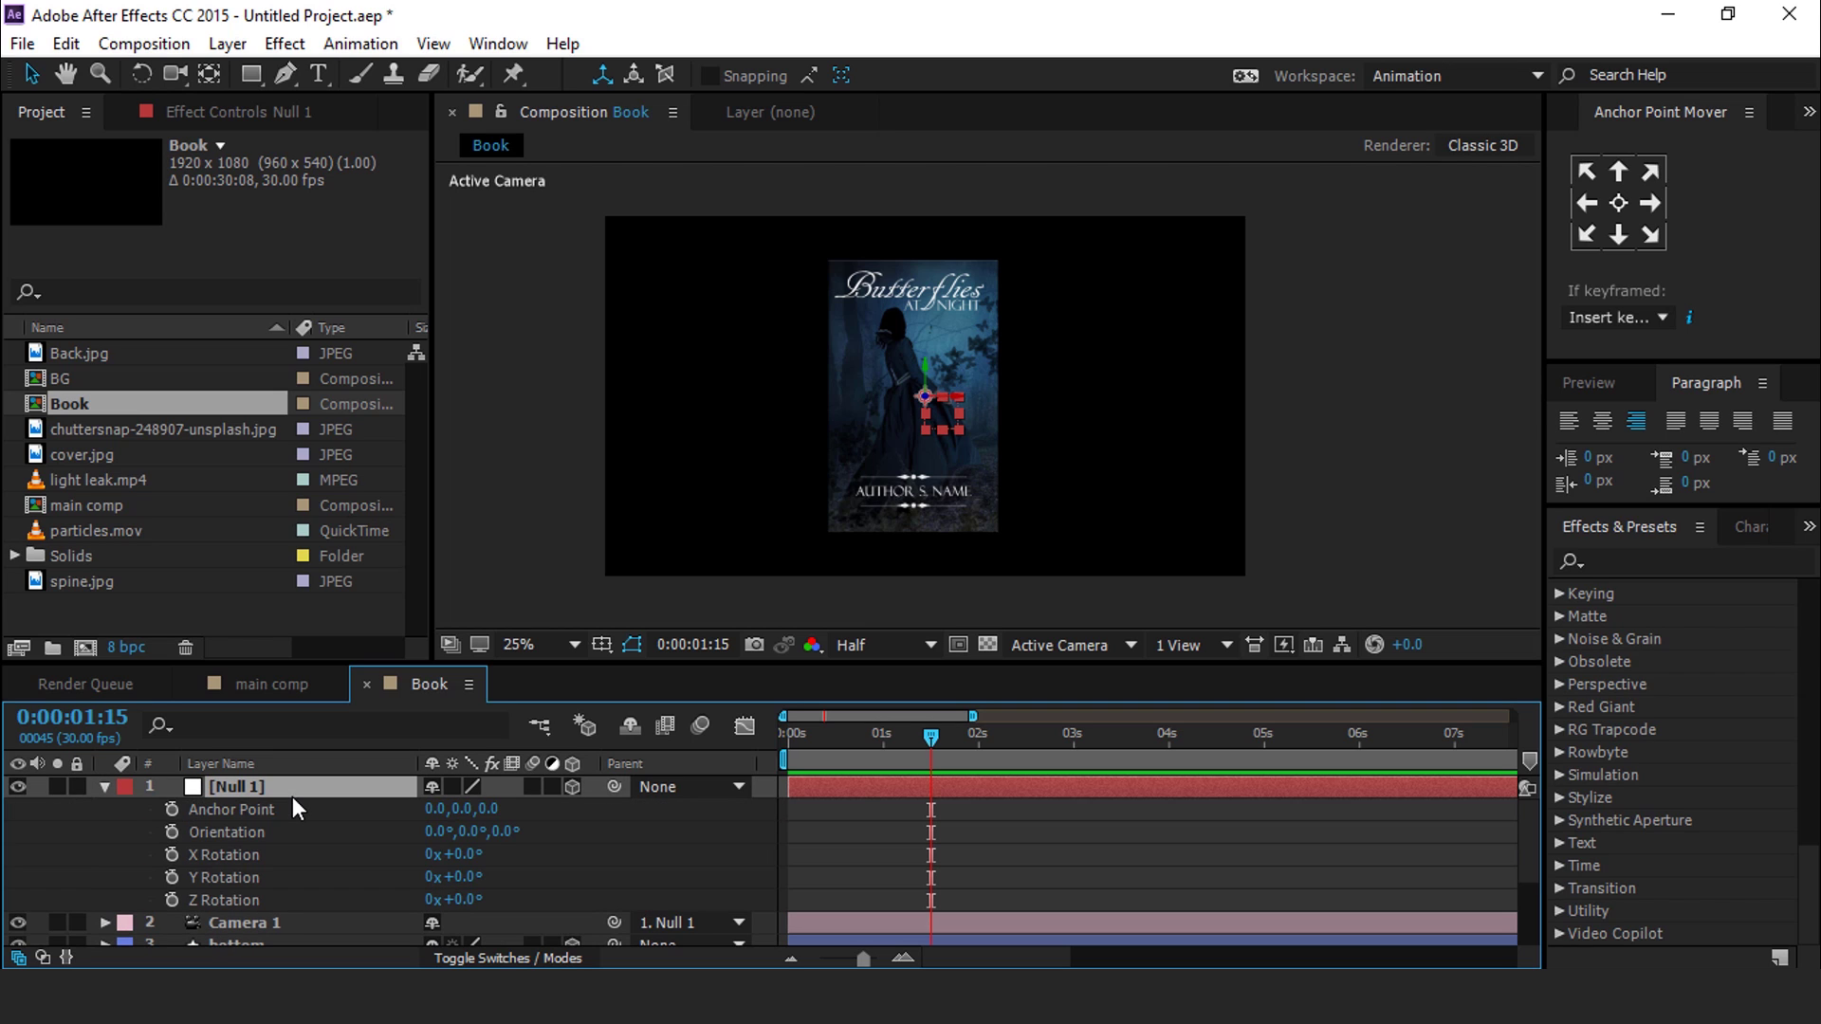
left_click(171, 809)
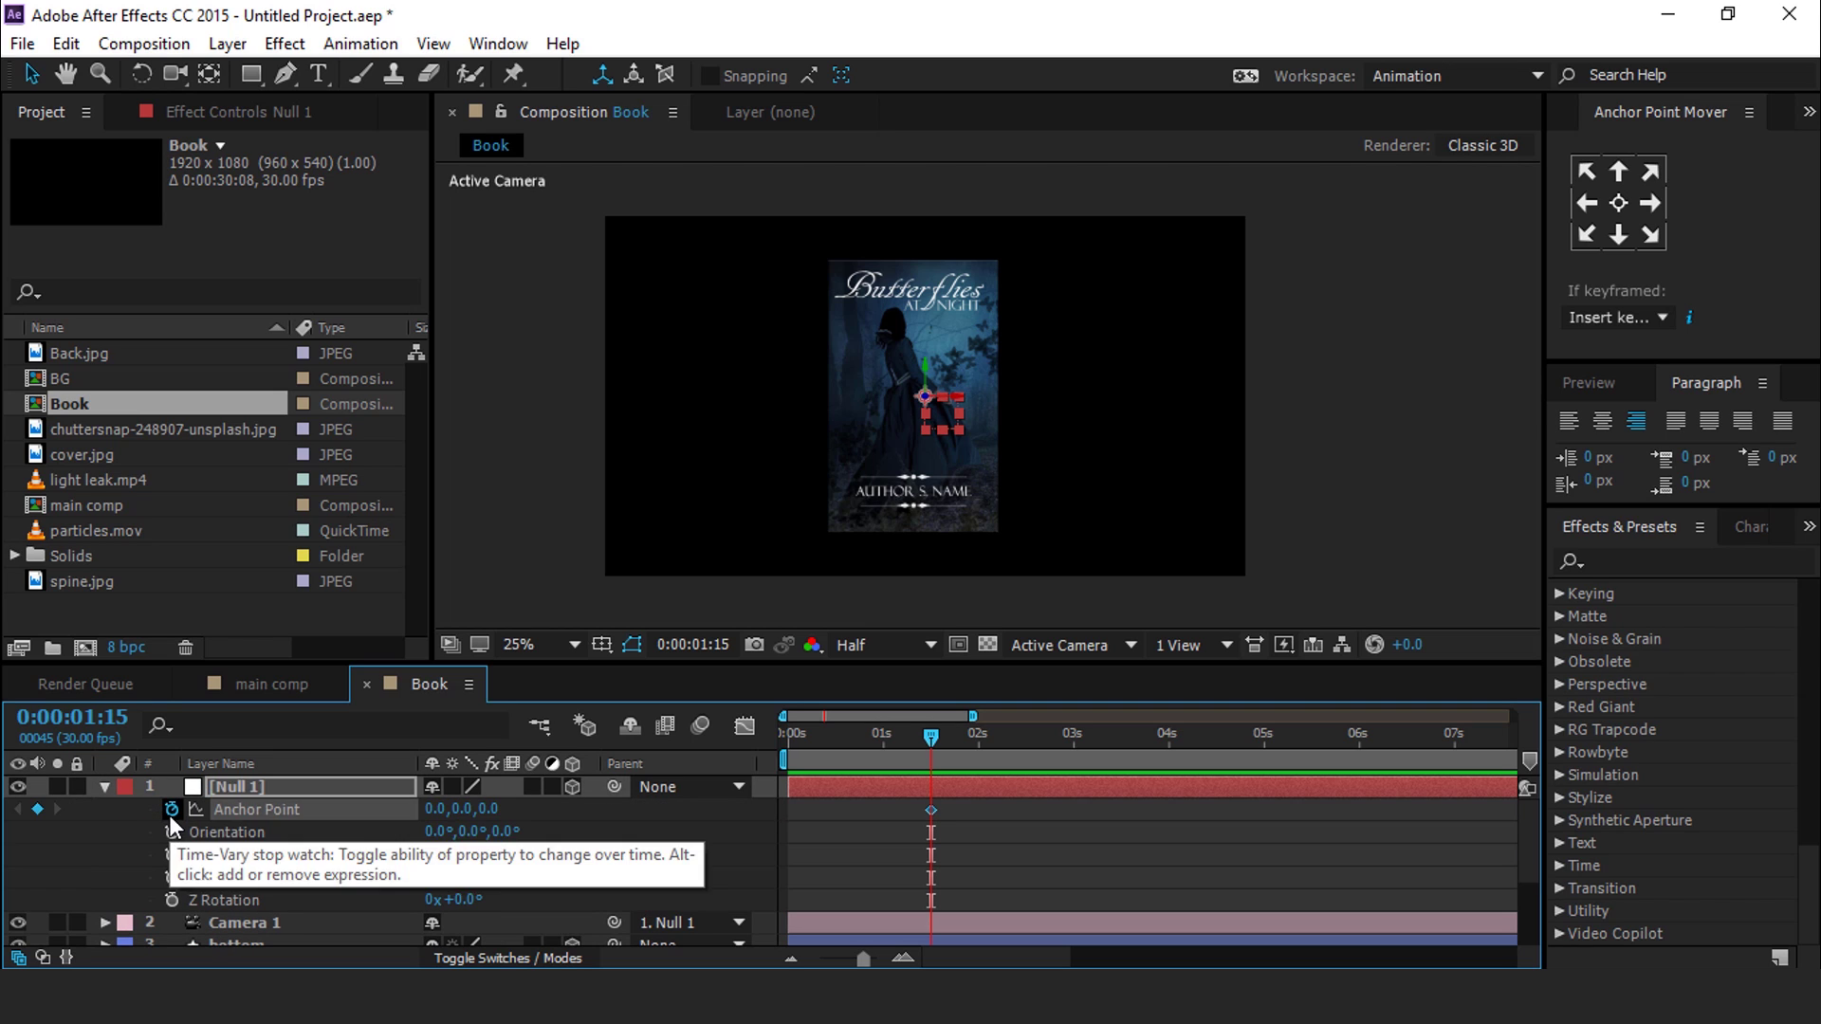
left_click(172, 854)
left_click(171, 877)
left_click(172, 899)
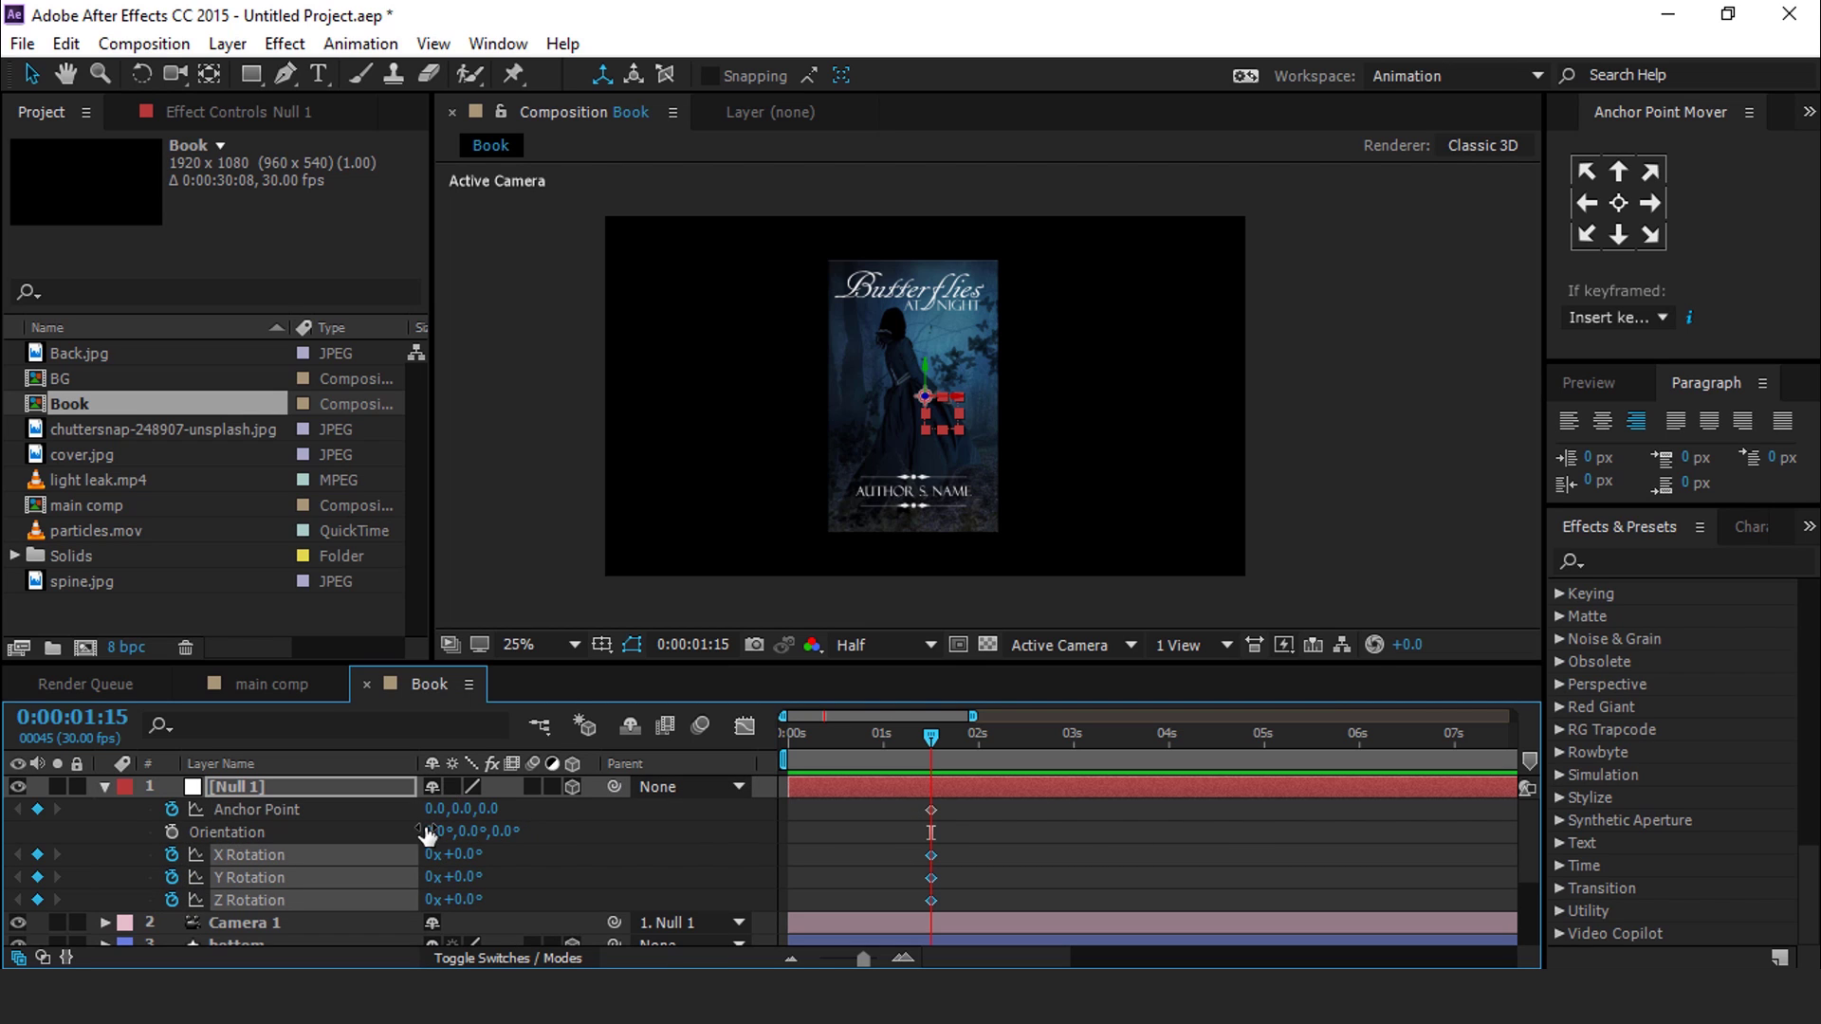
Step: Set Null 1's Anchor Point to -458, 0, 0, Y Rotation to 43° and X Rotation to 9° at 0:00:01:15
left_click_drag(439, 817, 232, 825)
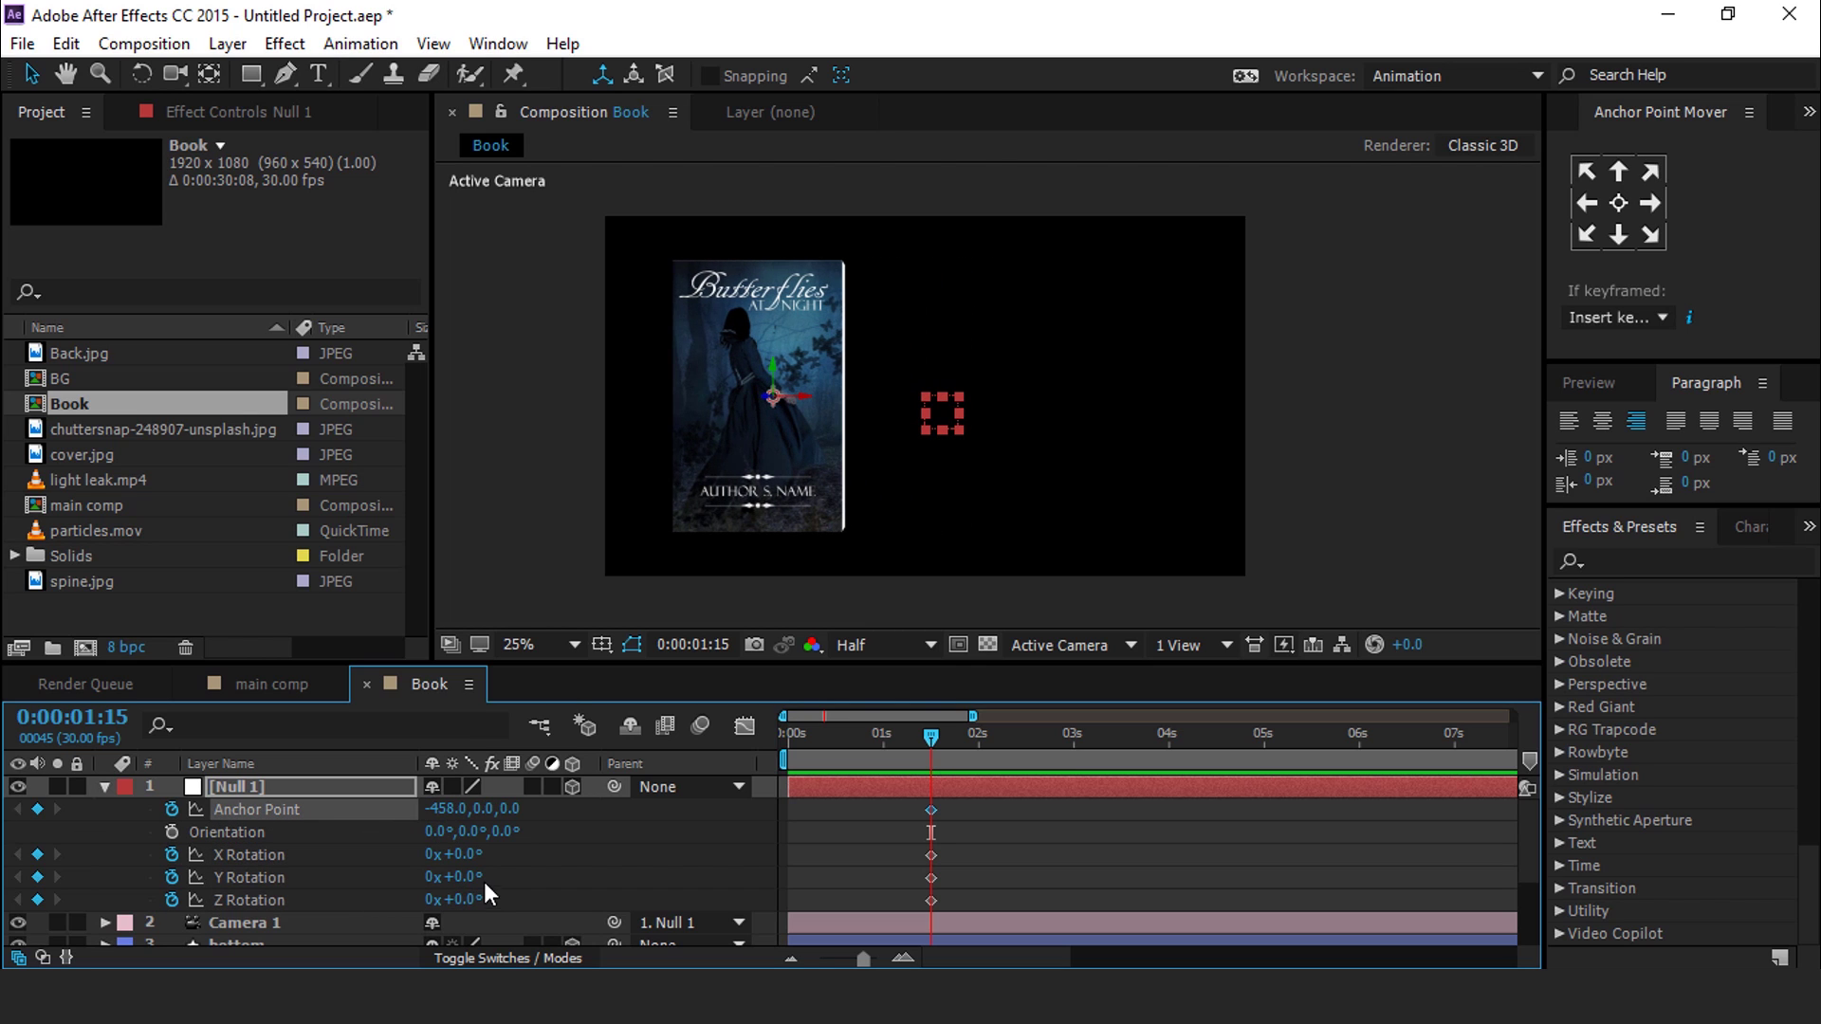
mouse_move(471, 879)
left_mouse_down()
mouse_move(532, 886)
mouse_move(455, 855)
mouse_move(474, 856)
left_mouse_up()
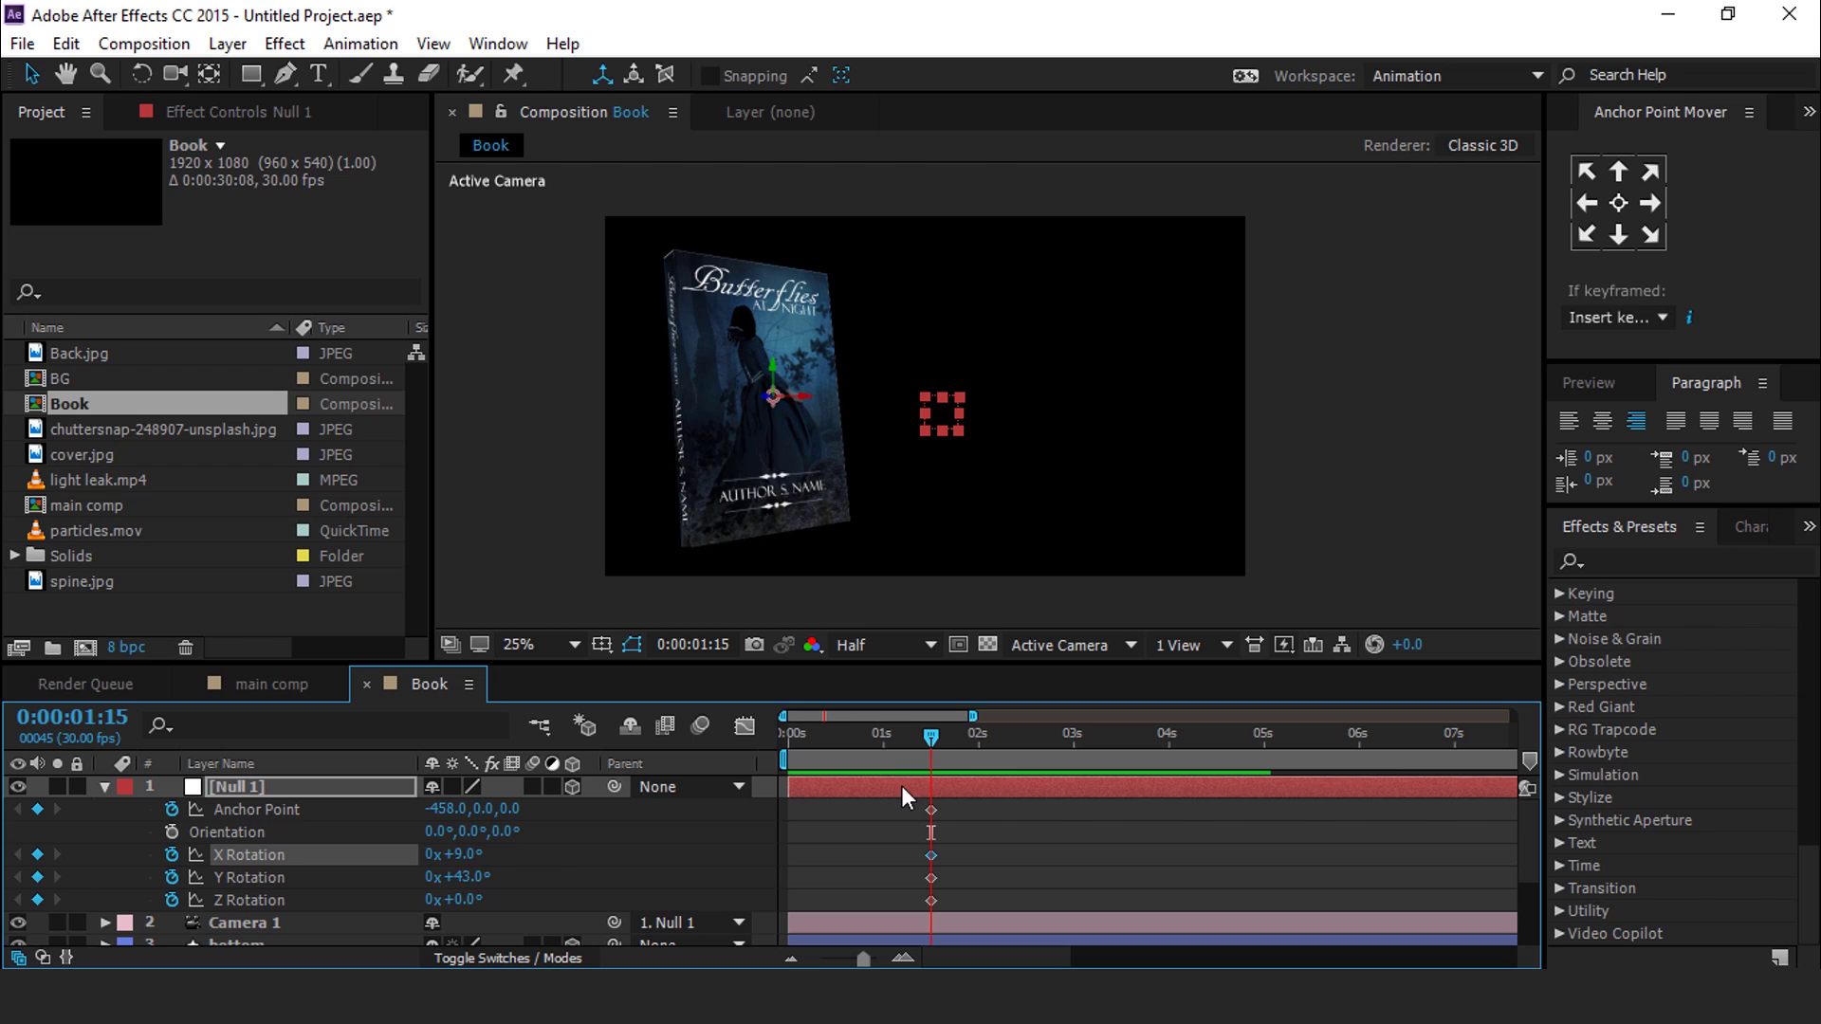
left_click(1014, 850)
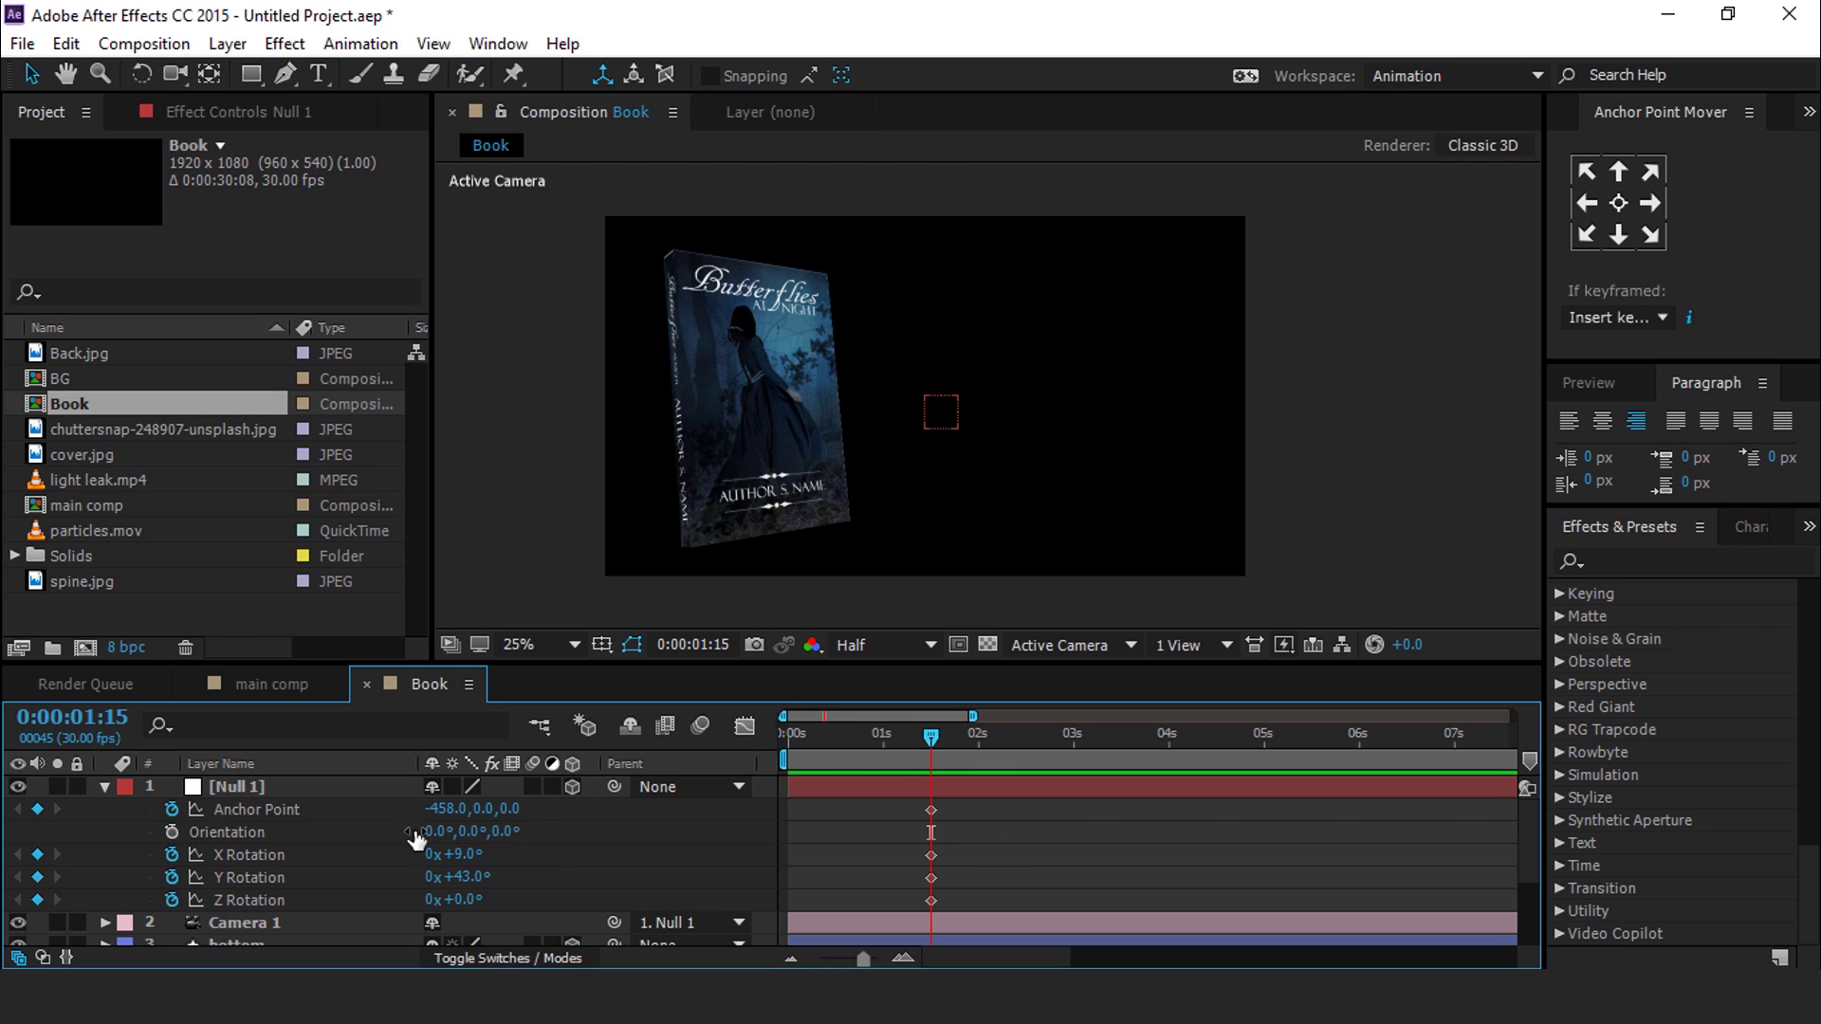
Step: Add one full revolution to Null 1's Y Rotation at 0:00:01:15, making it 1x+43°
left_click(248, 878)
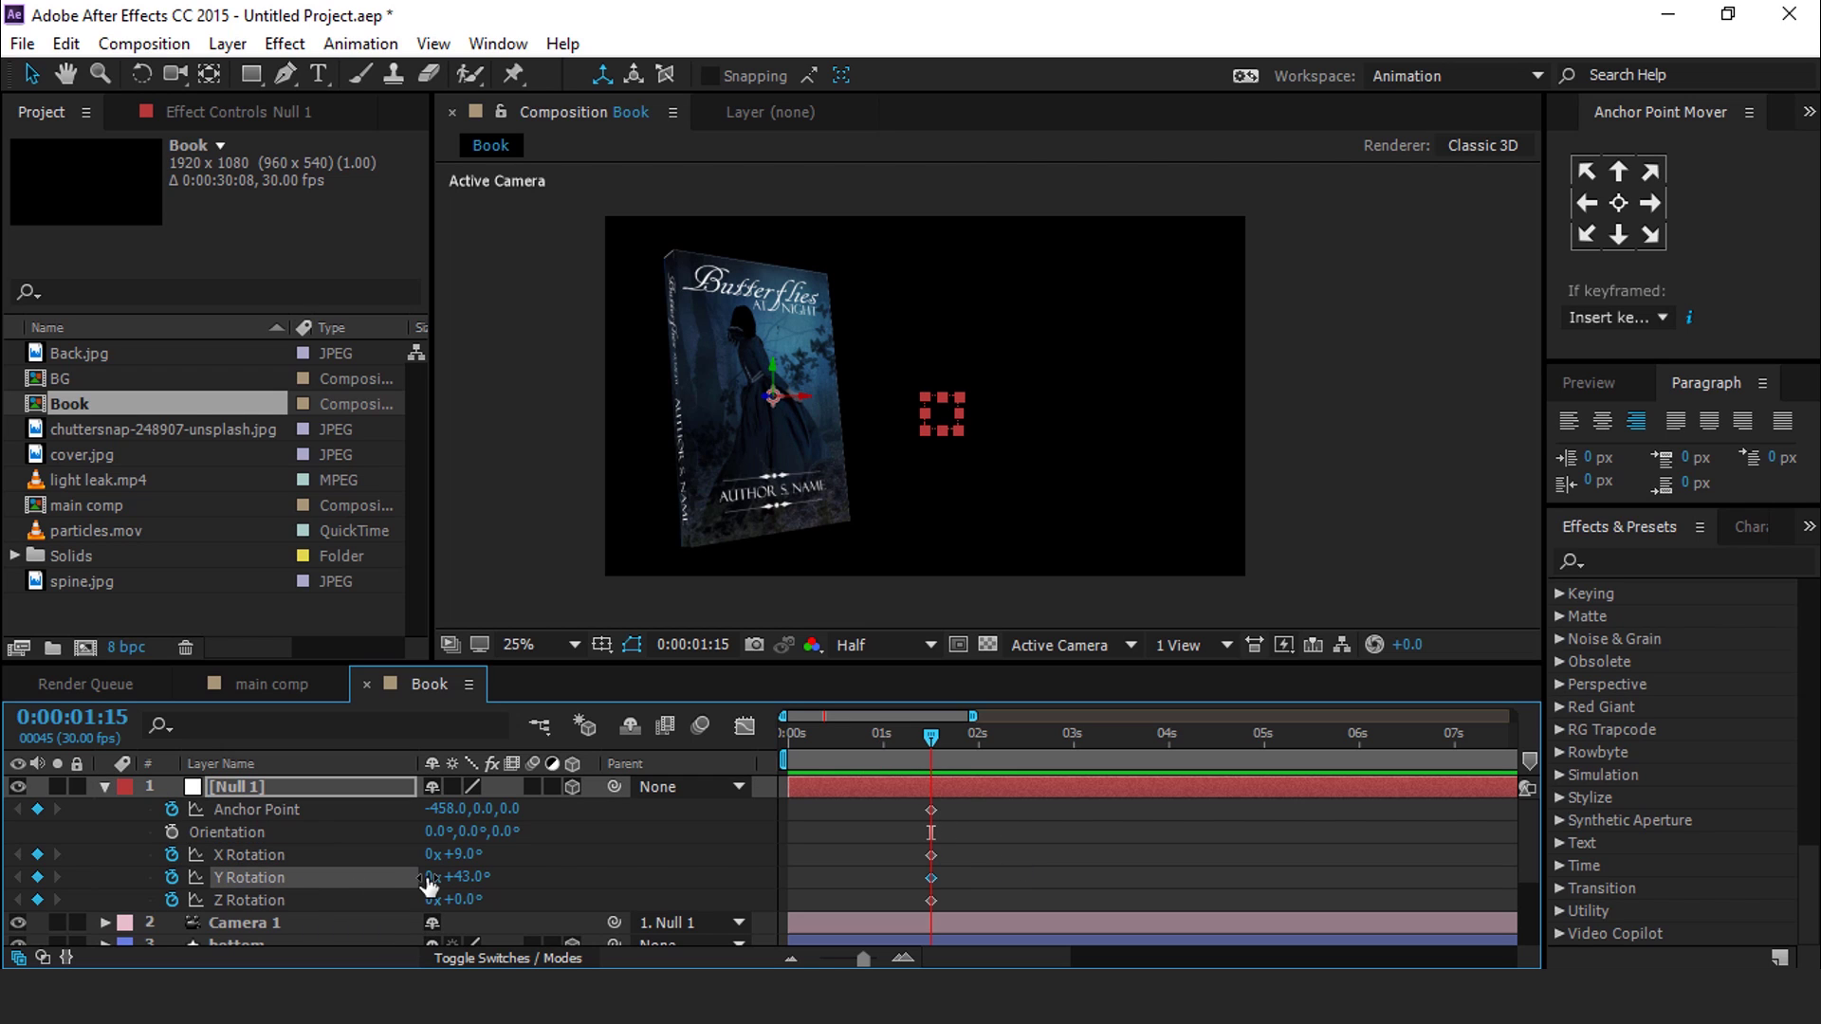
type("43")
key("shift+Tab")
key("Return")
Step: At 0:00:00:00, set Null 1's Anchor Point to -1778, 0, 0 and its Y Rotation to 0x+43°
left_click_drag(925, 740, 770, 751)
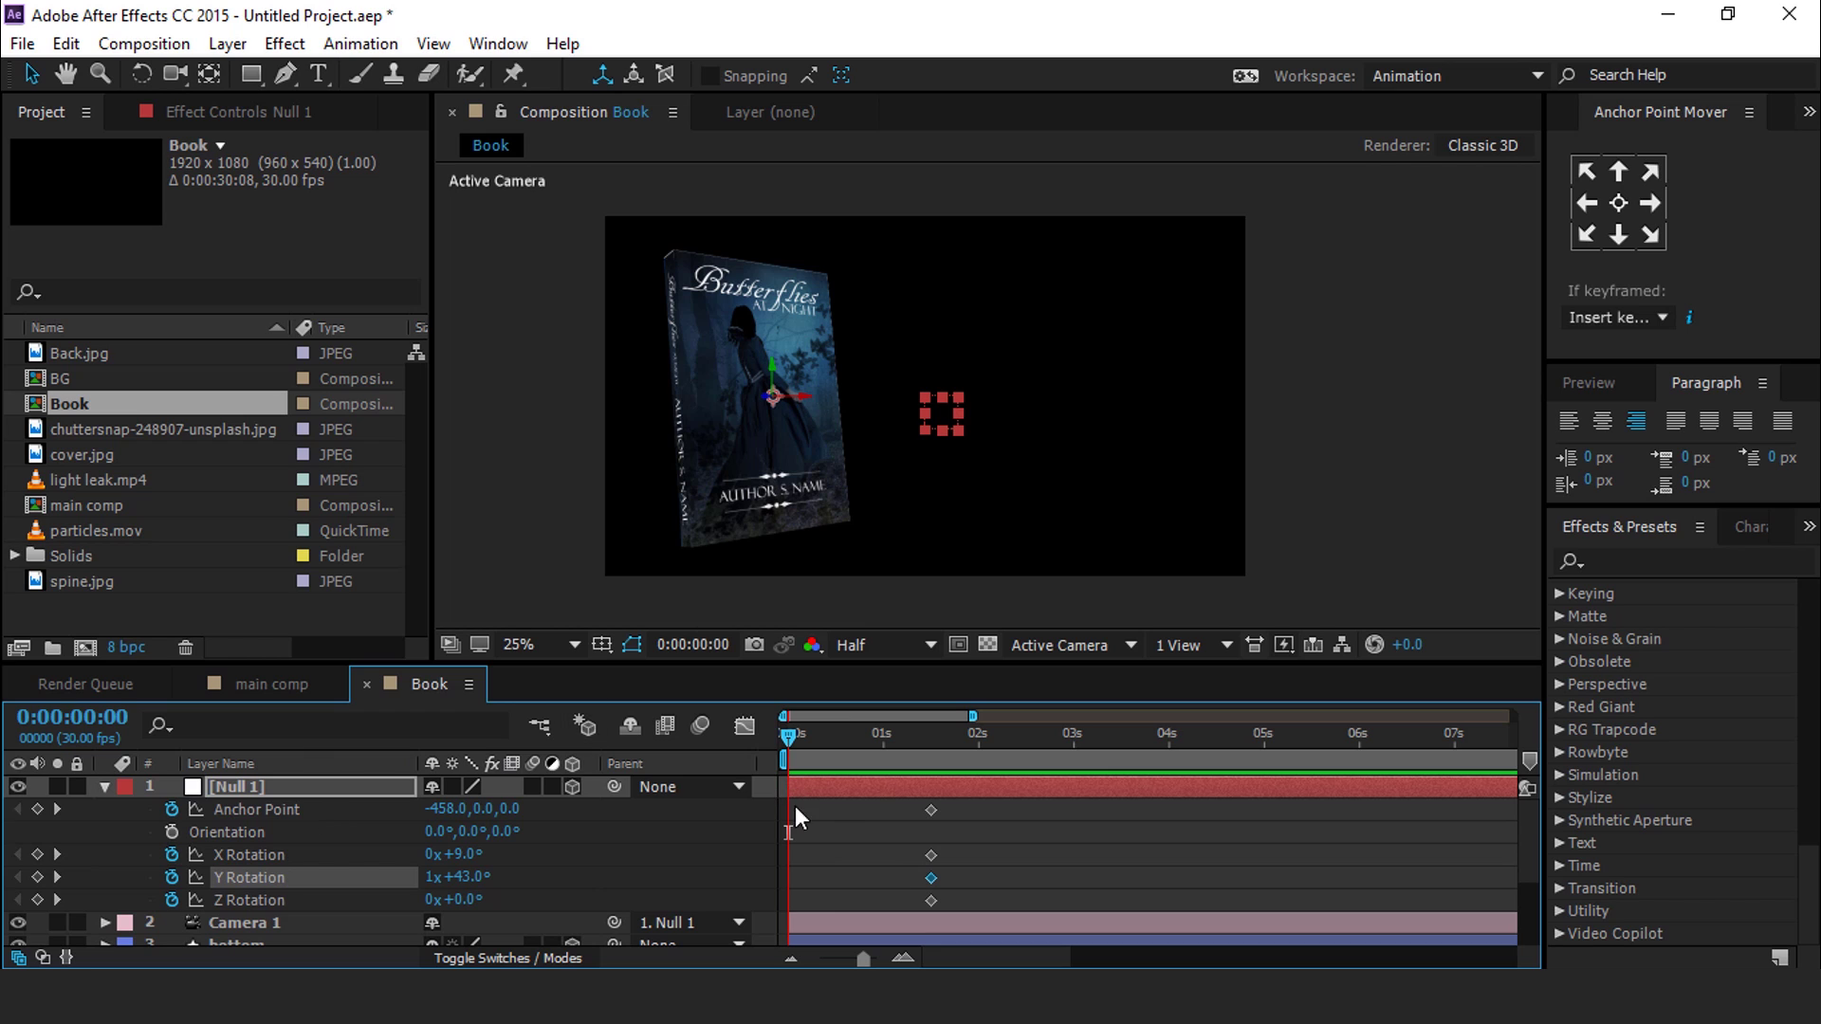
left_click_drag(444, 809, 150, 813)
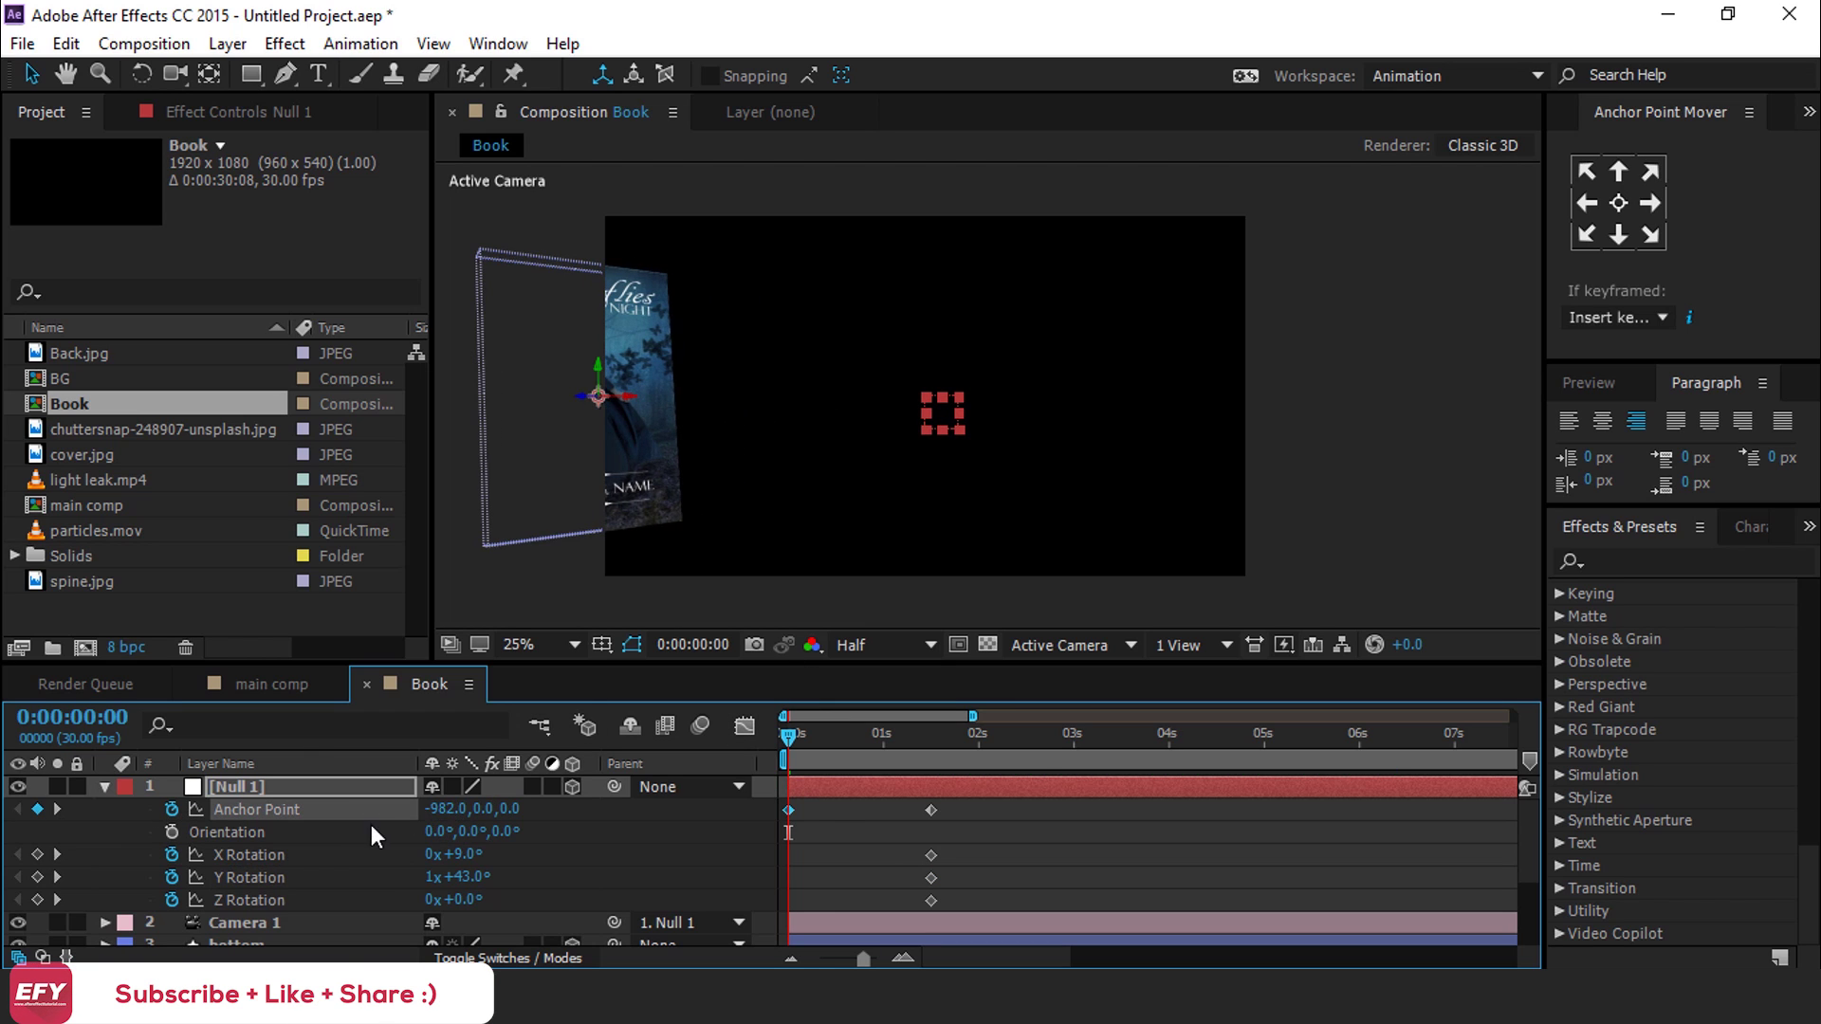
left_click_drag(438, 821, 5, 820)
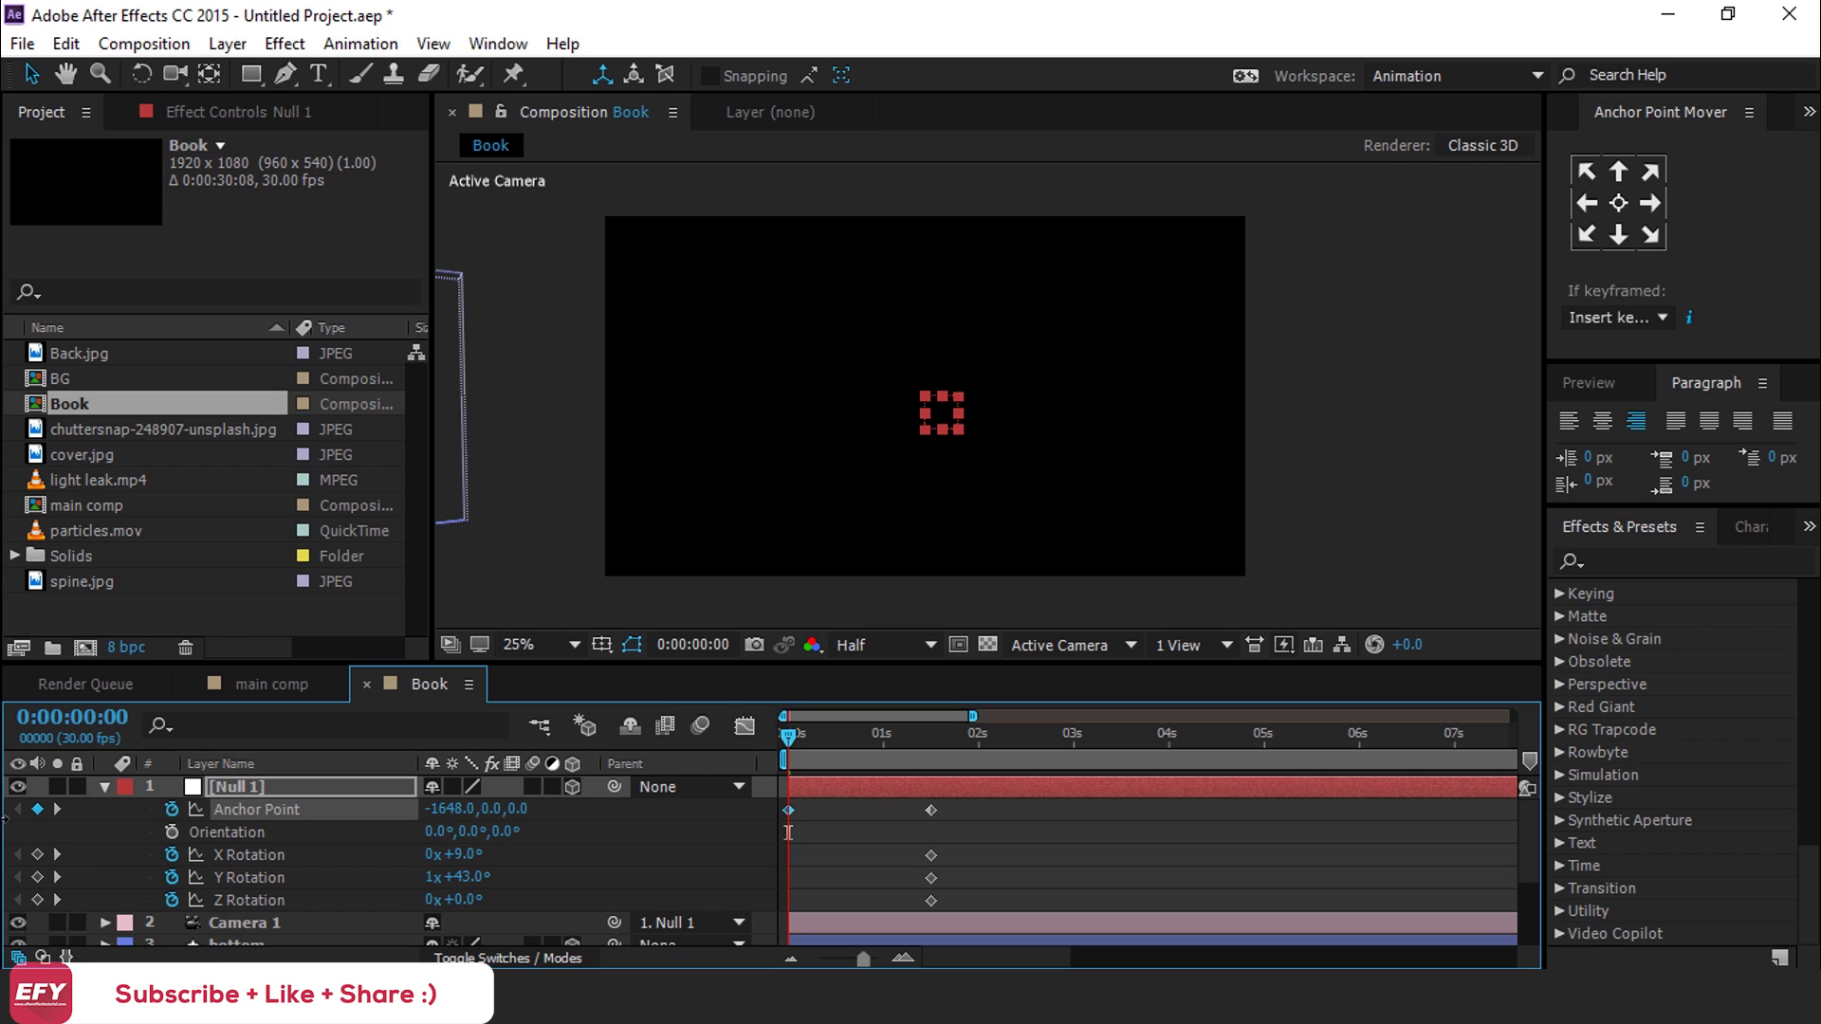
left_click_drag(438, 822, 274, 815)
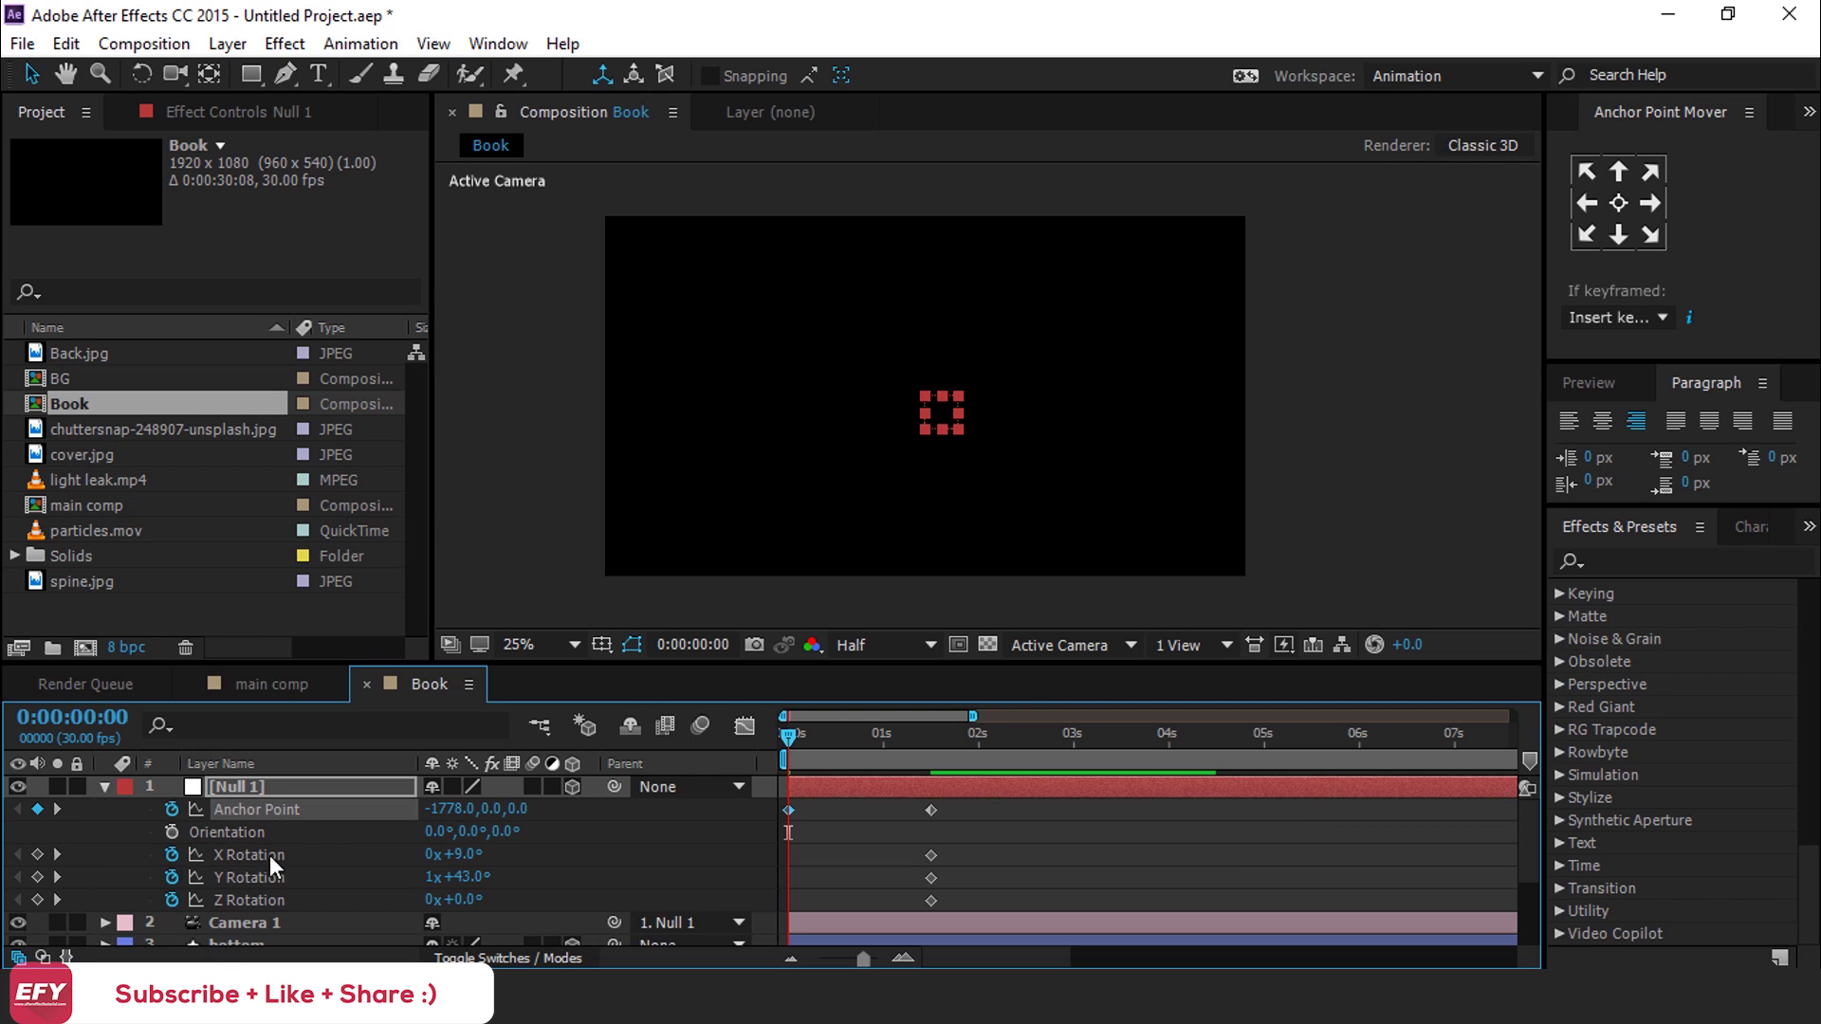
left_click(431, 880)
key("Return")
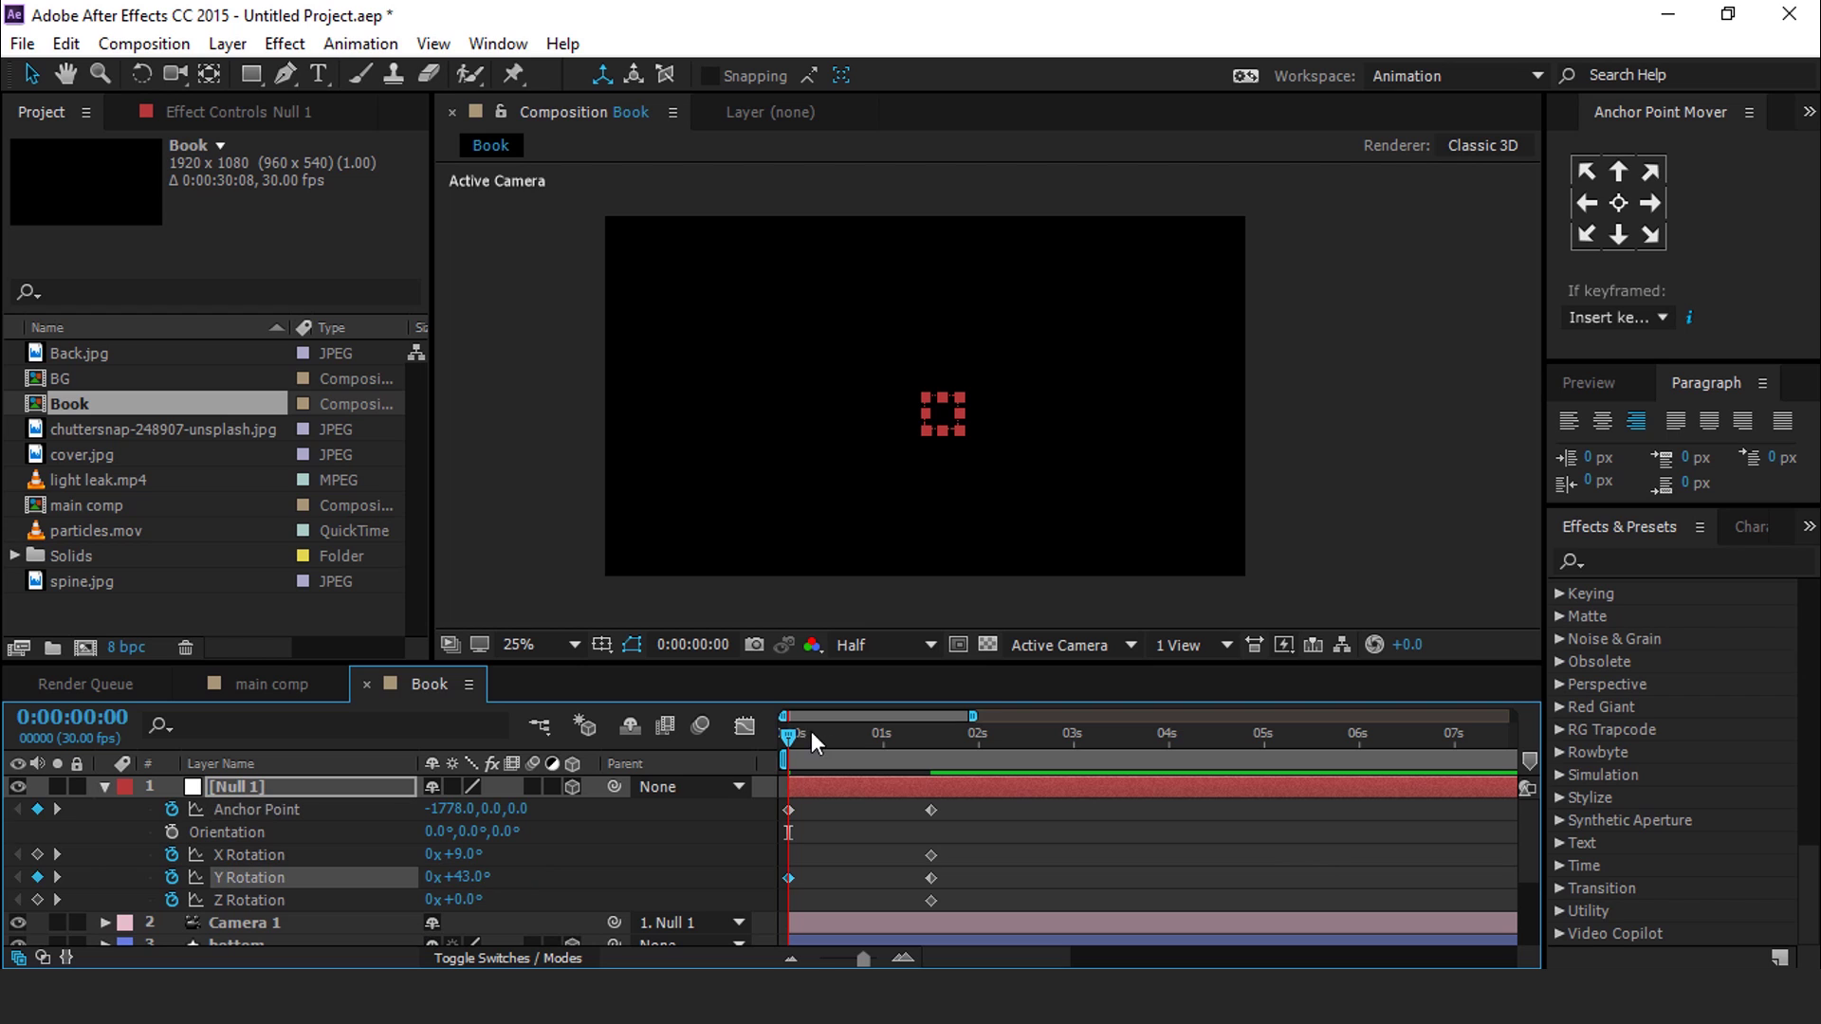
Step: Apply Easy Ease to all of Null 1's keyframes and preview the book's entrance animation
left_click_drag(958, 801, 776, 904)
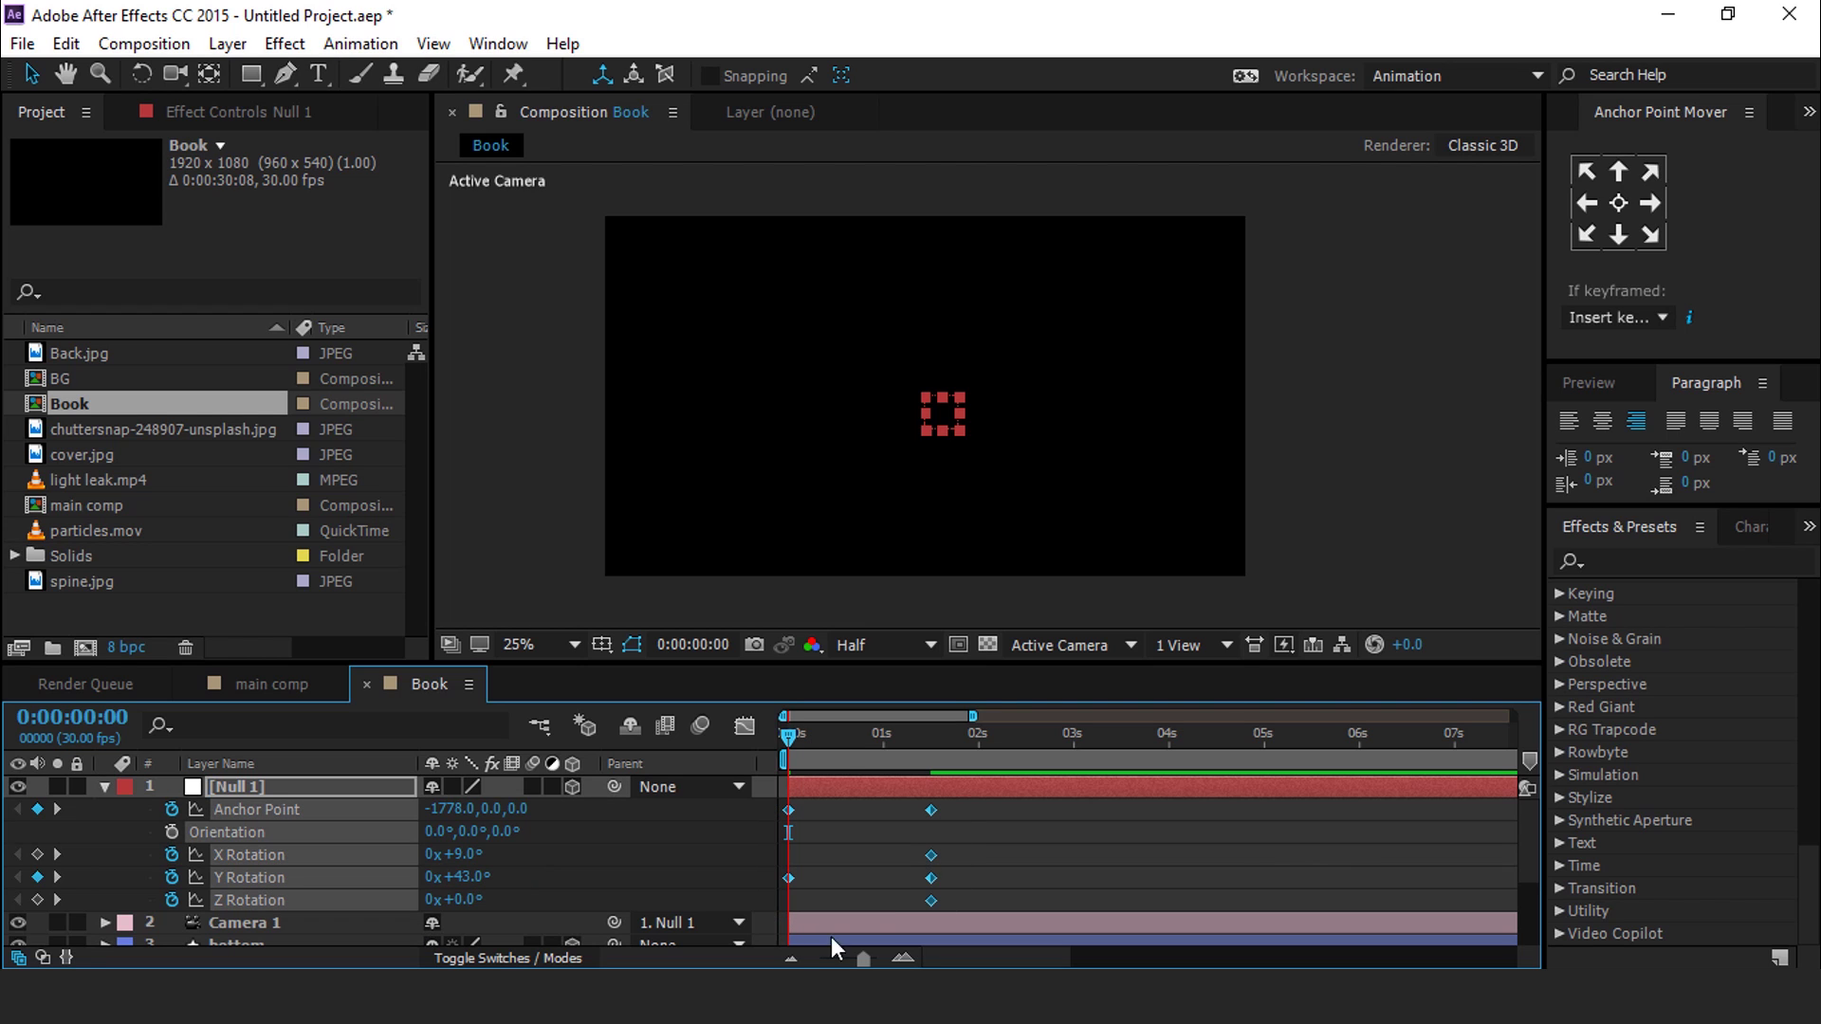
right_click(935, 853)
mouse_move(1043, 831)
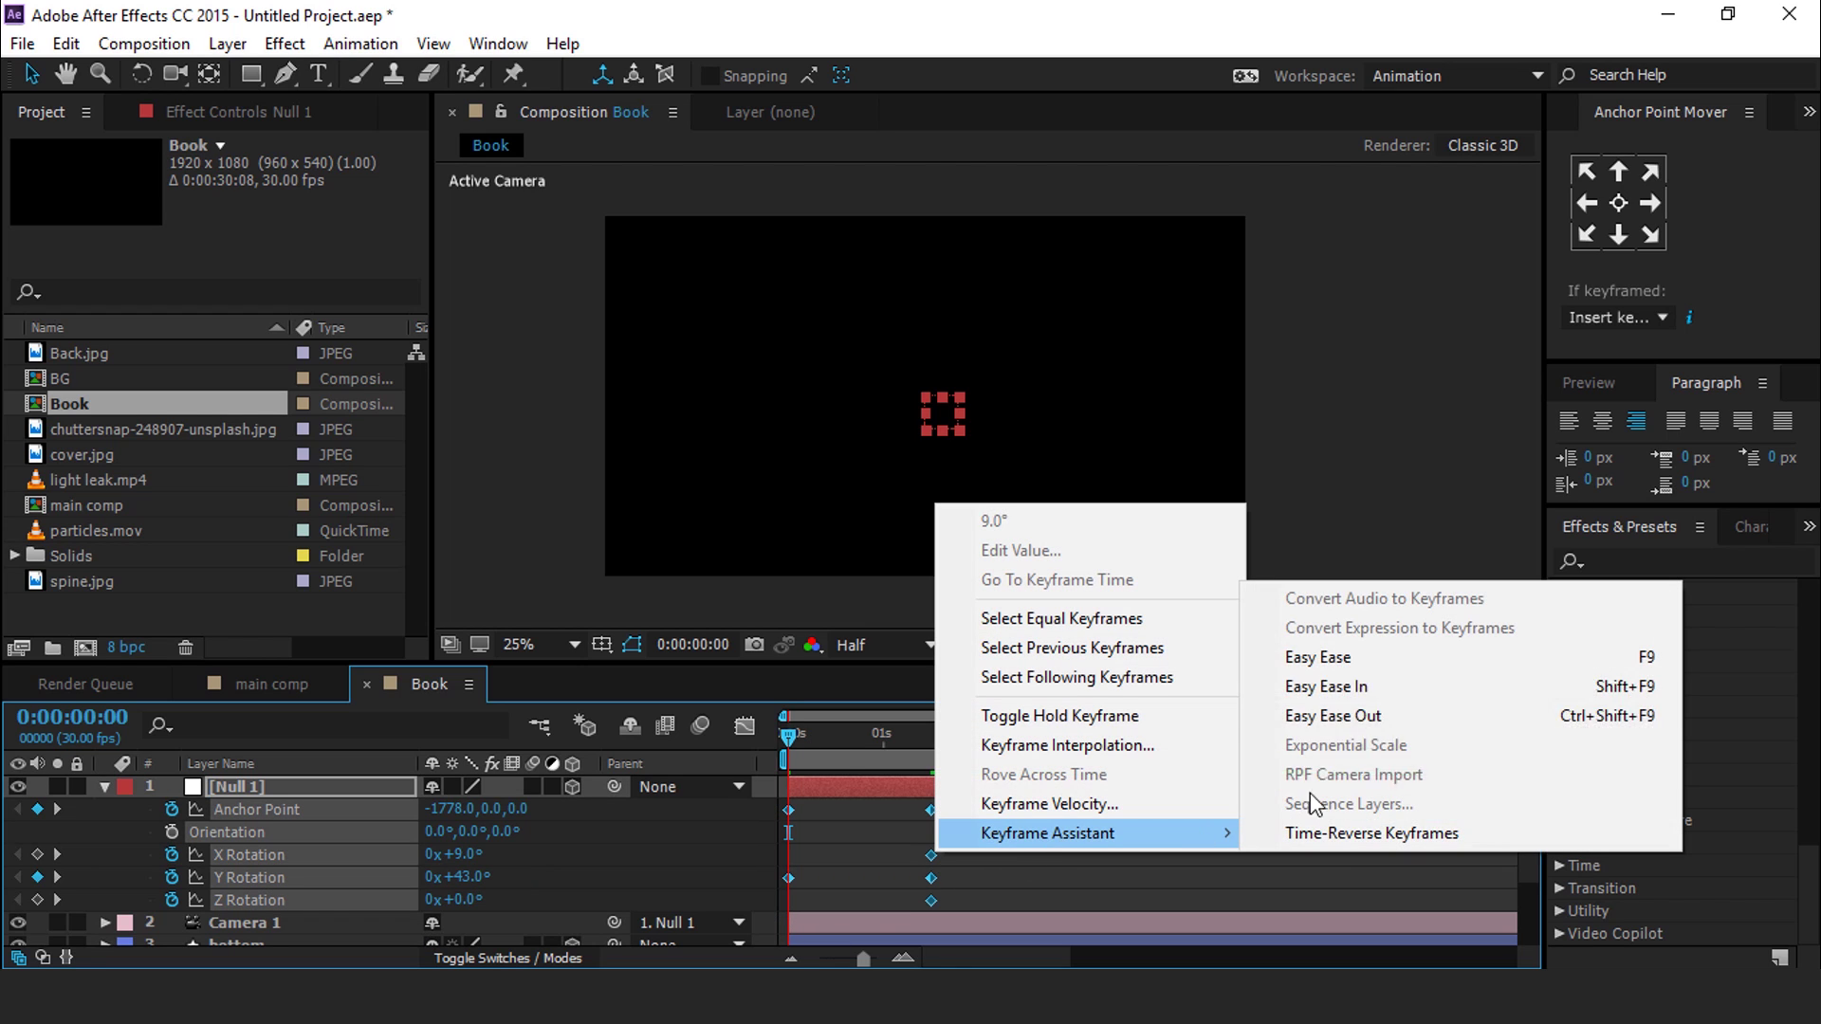
left_click(1365, 658)
key("space")
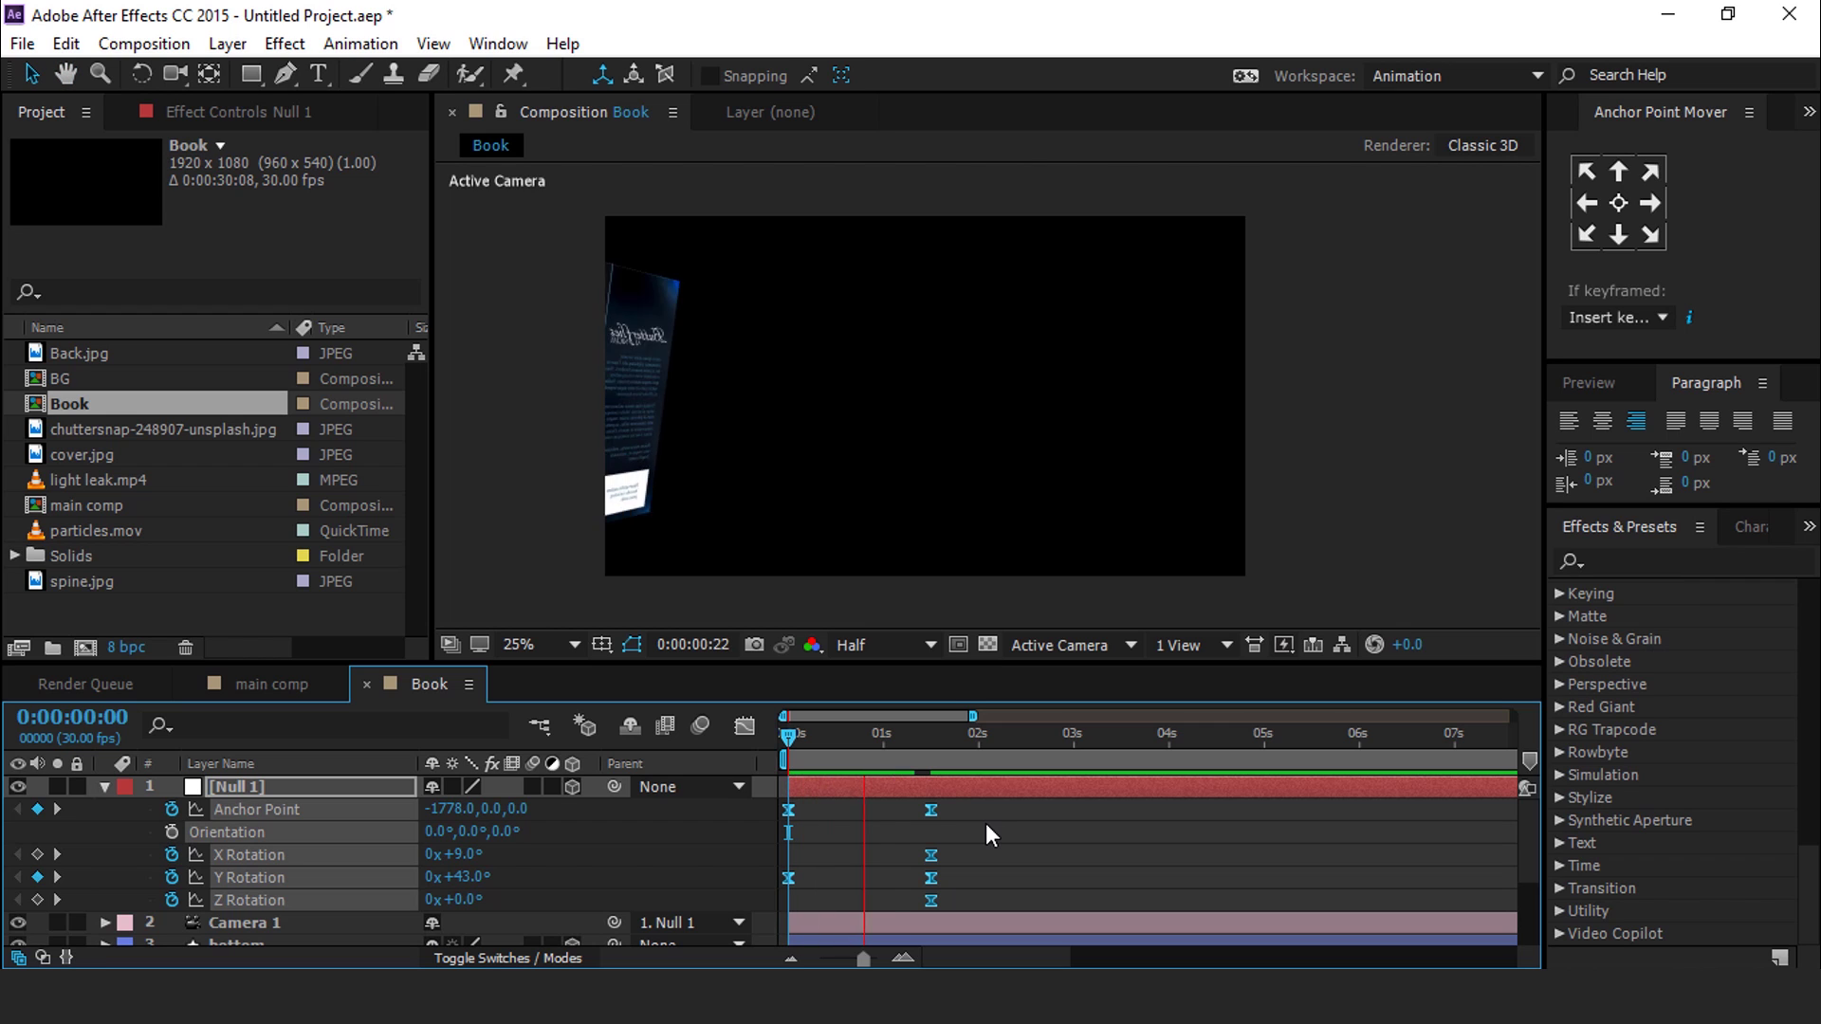
Step: Reshape the speed curve of Null 1's two Anchor Point keyframes so the move peaks early and slows down gradually
left_click_drag(991, 824, 764, 806)
left_click(744, 725)
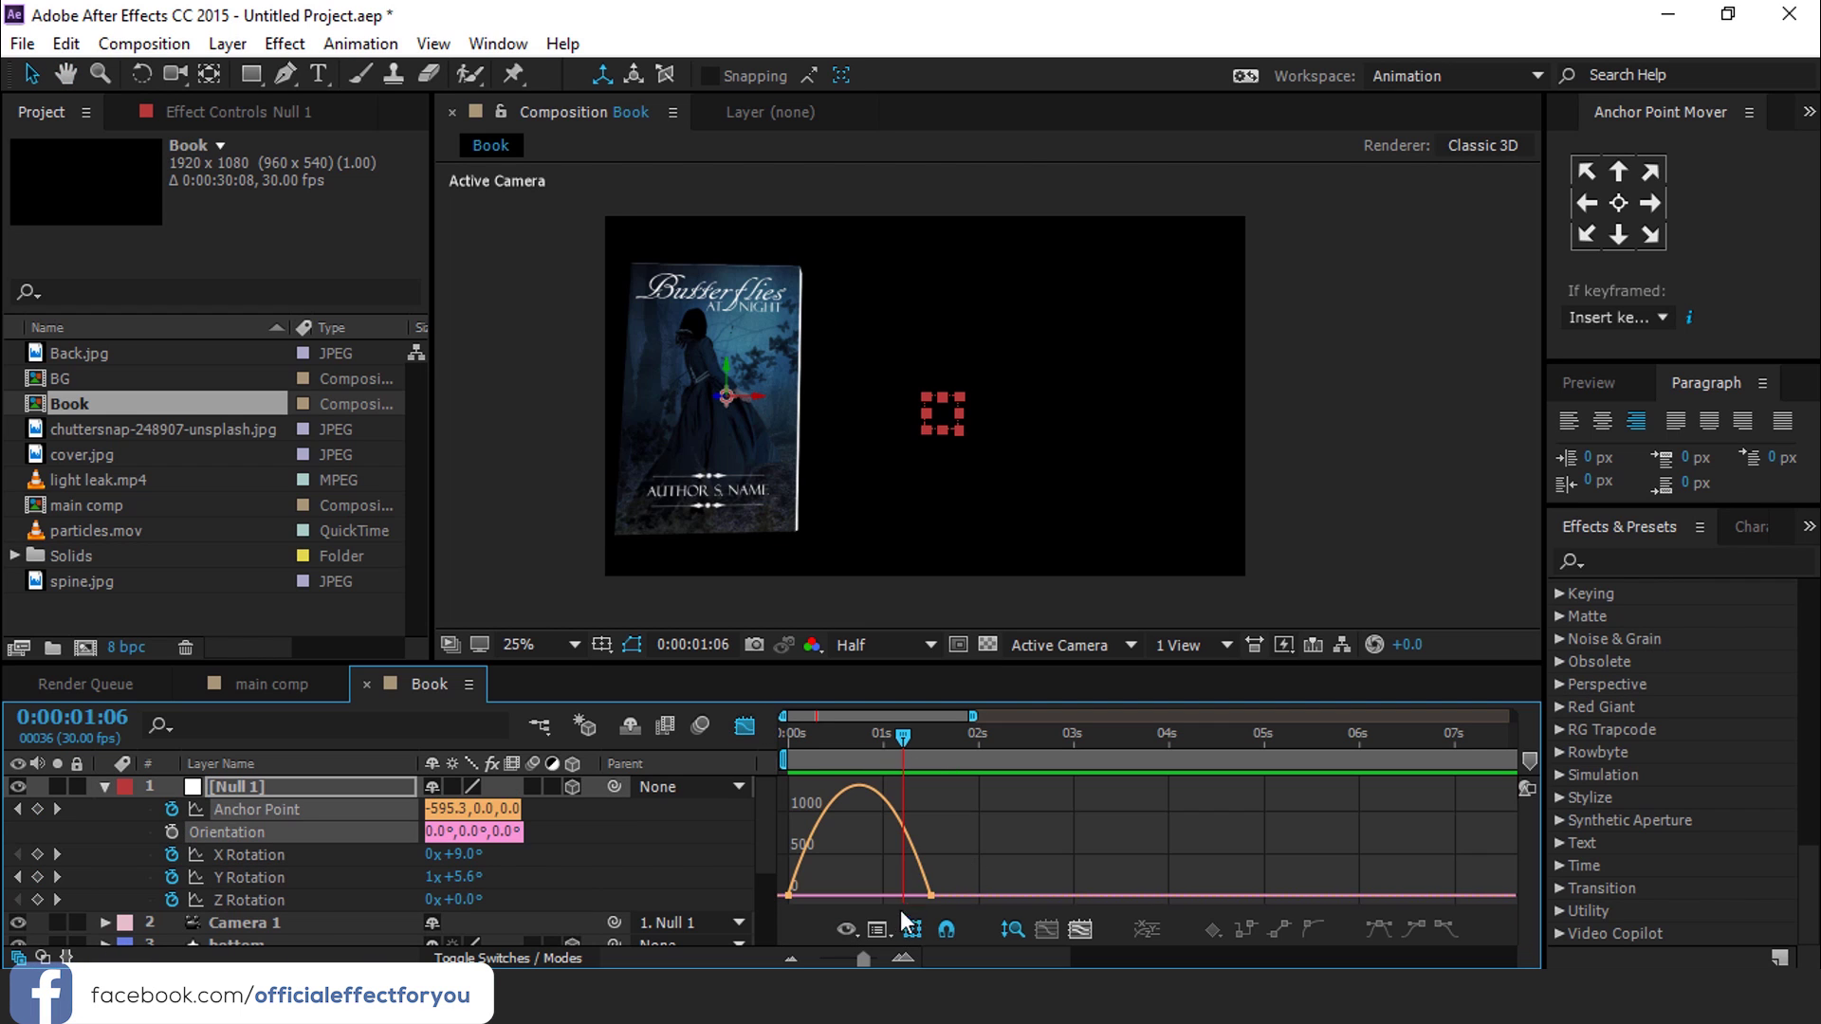
left_click_drag(906, 899, 844, 901)
left_click(744, 727)
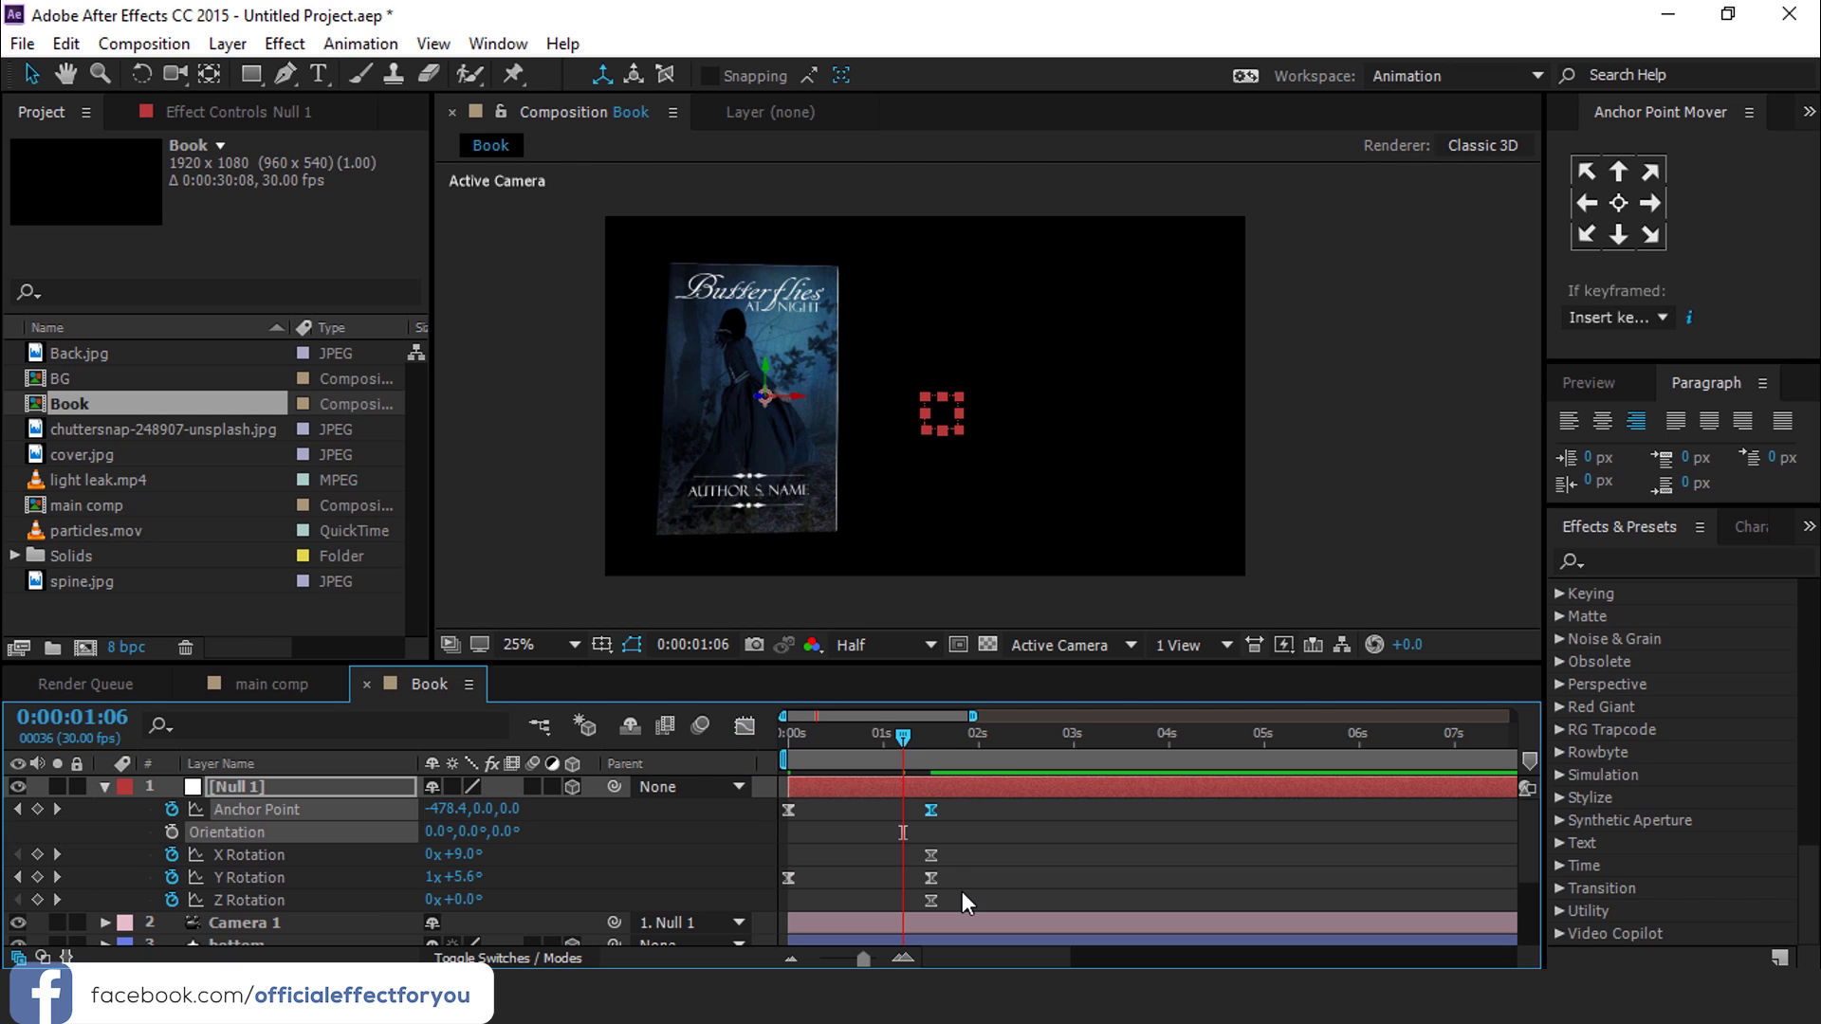
Step: Reshape Null 1's Y Rotation speed curve with an early peak and long slowdown, and preview the entrance from the start
left_click_drag(964, 875, 764, 884)
left_click(744, 726)
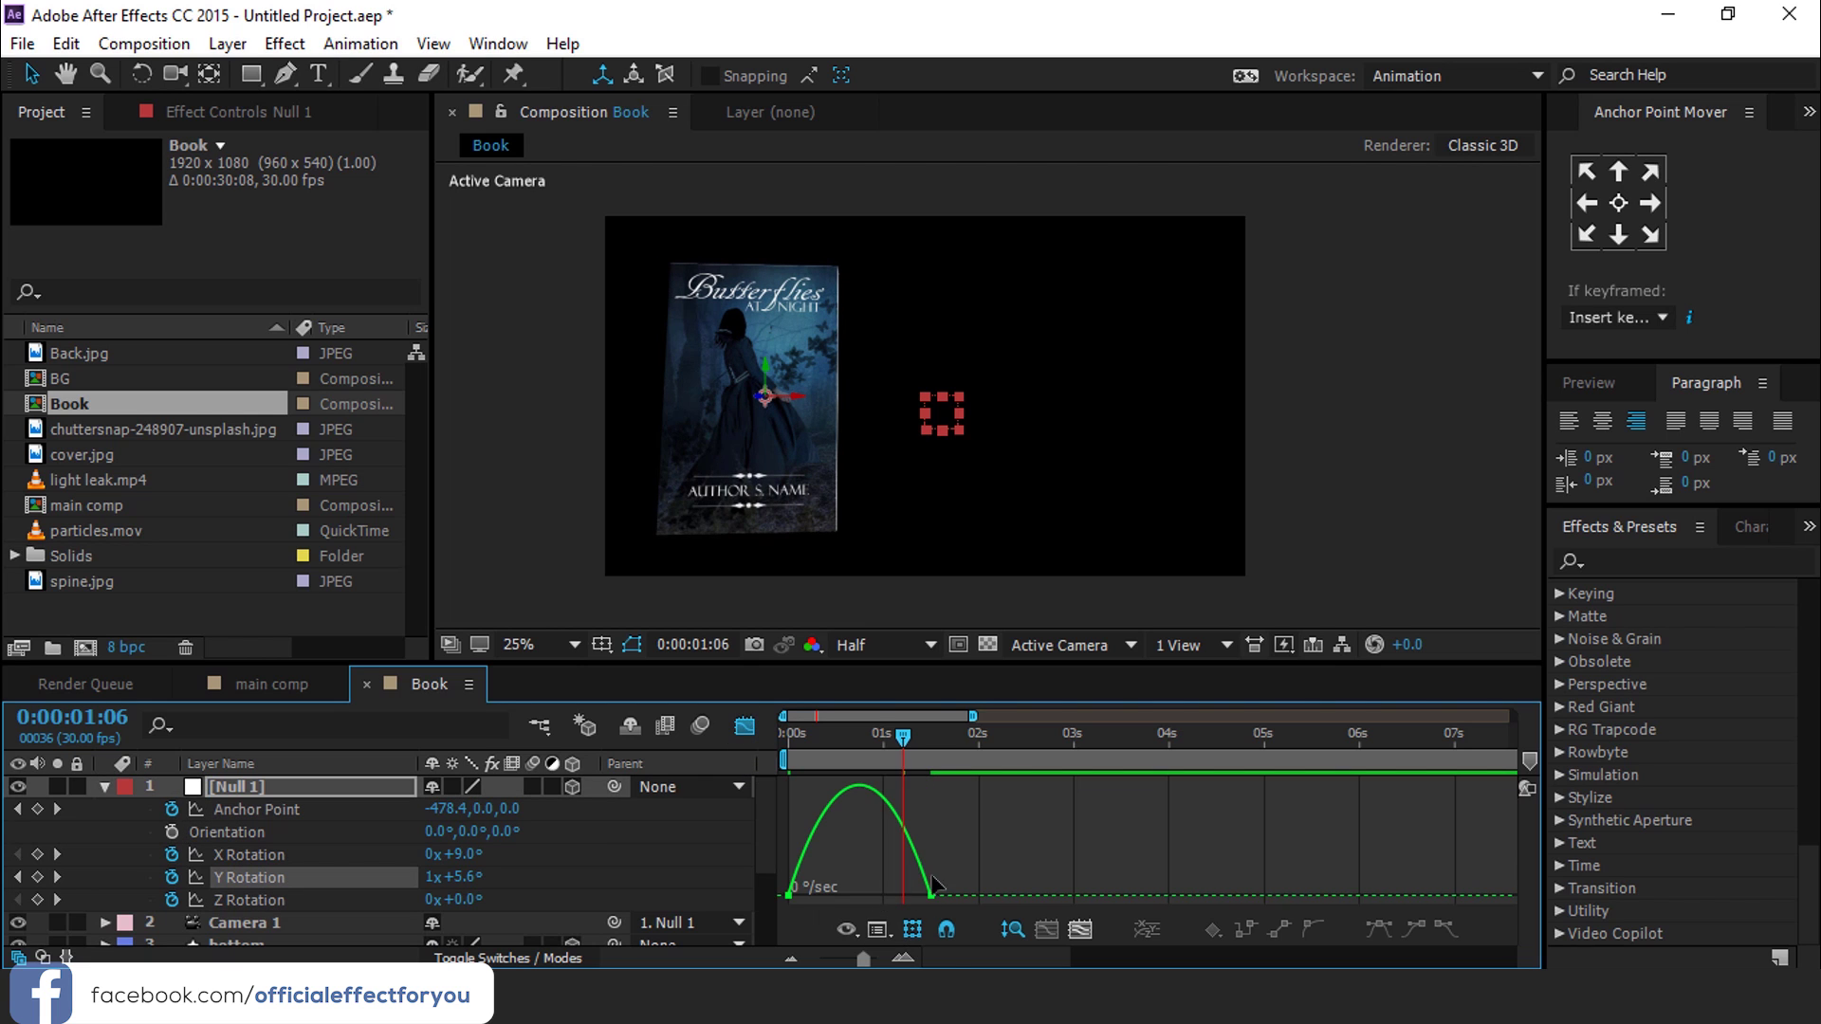
left_click_drag(925, 885, 856, 902)
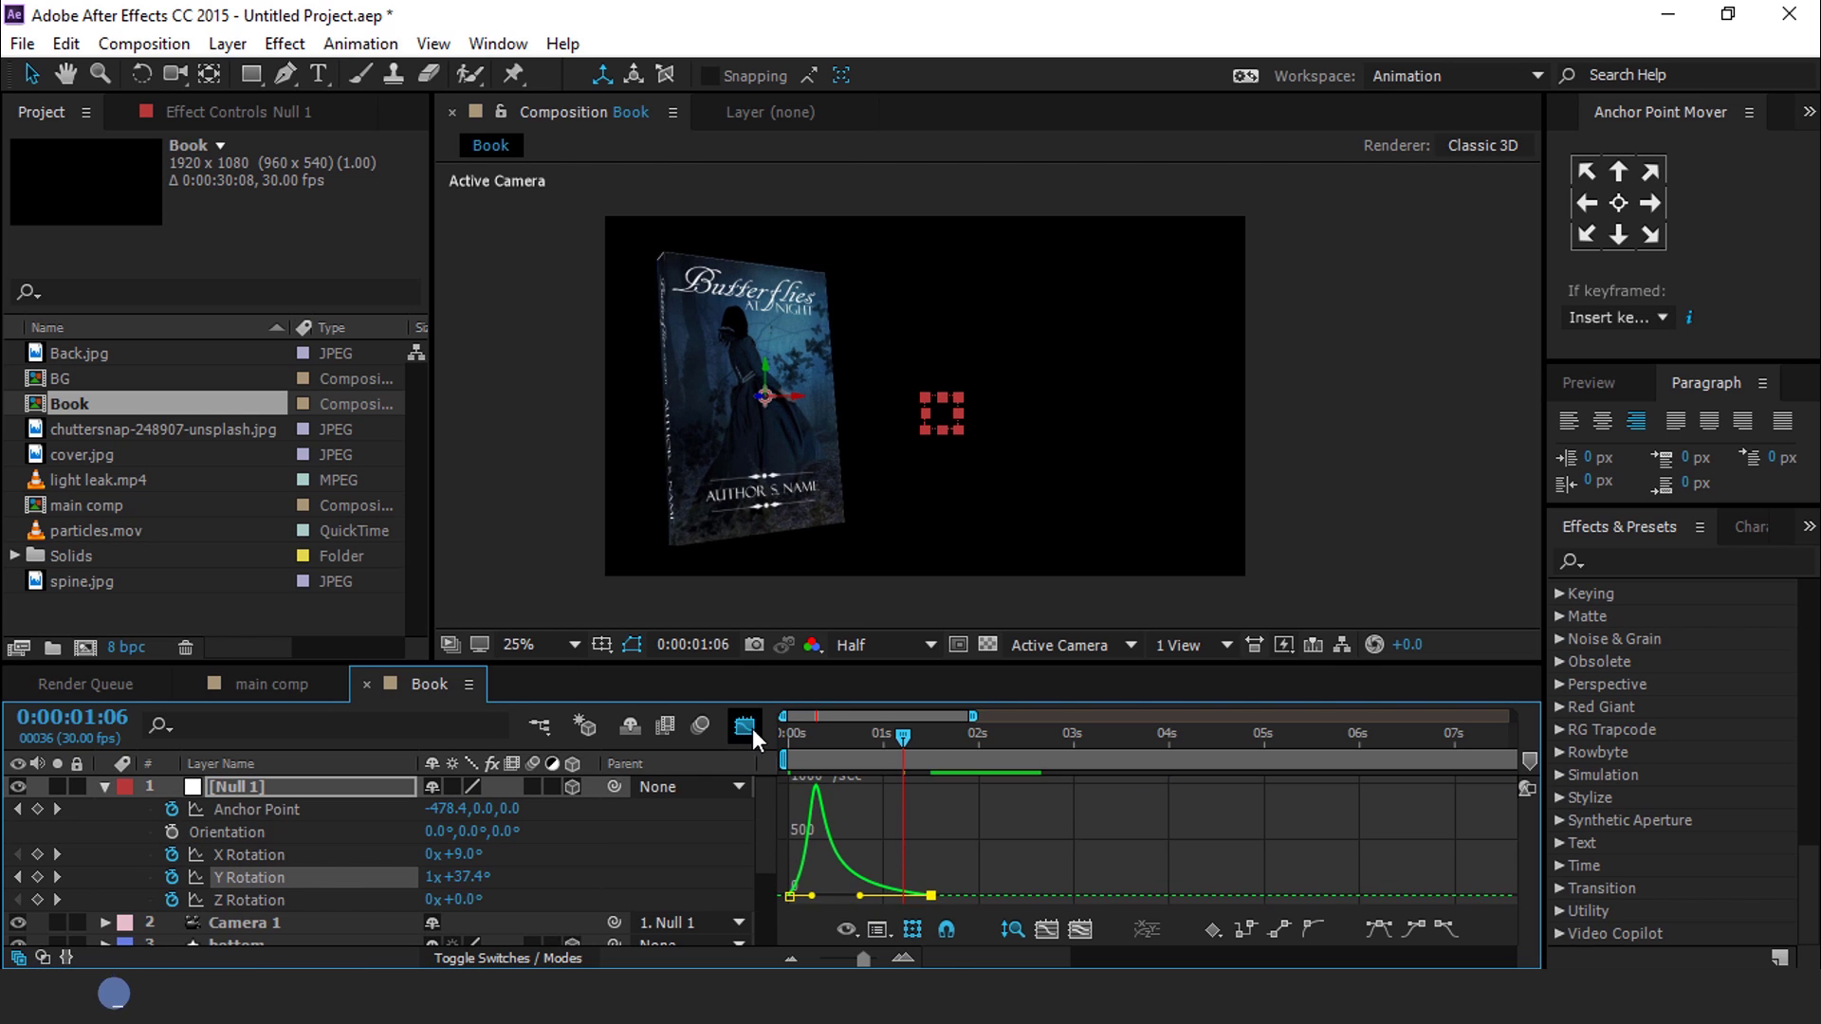
left_click(747, 726)
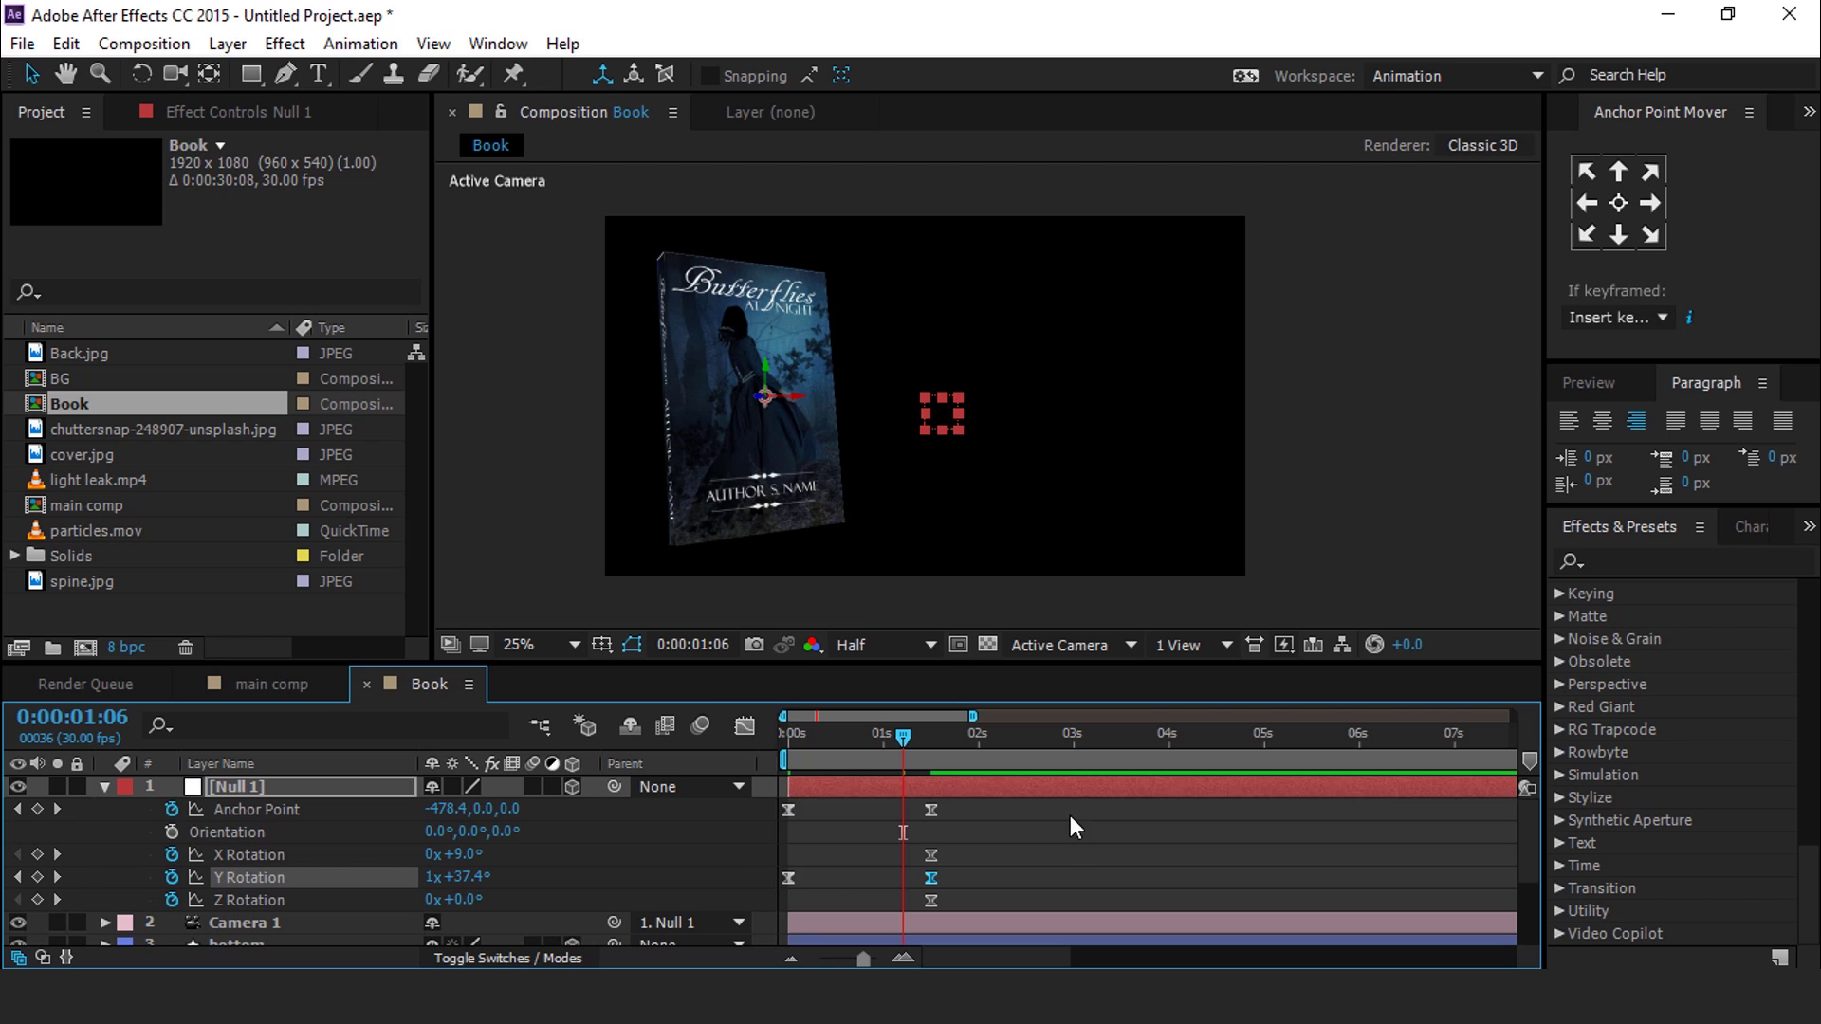
left_click(1069, 817)
key("Home")
key("space")
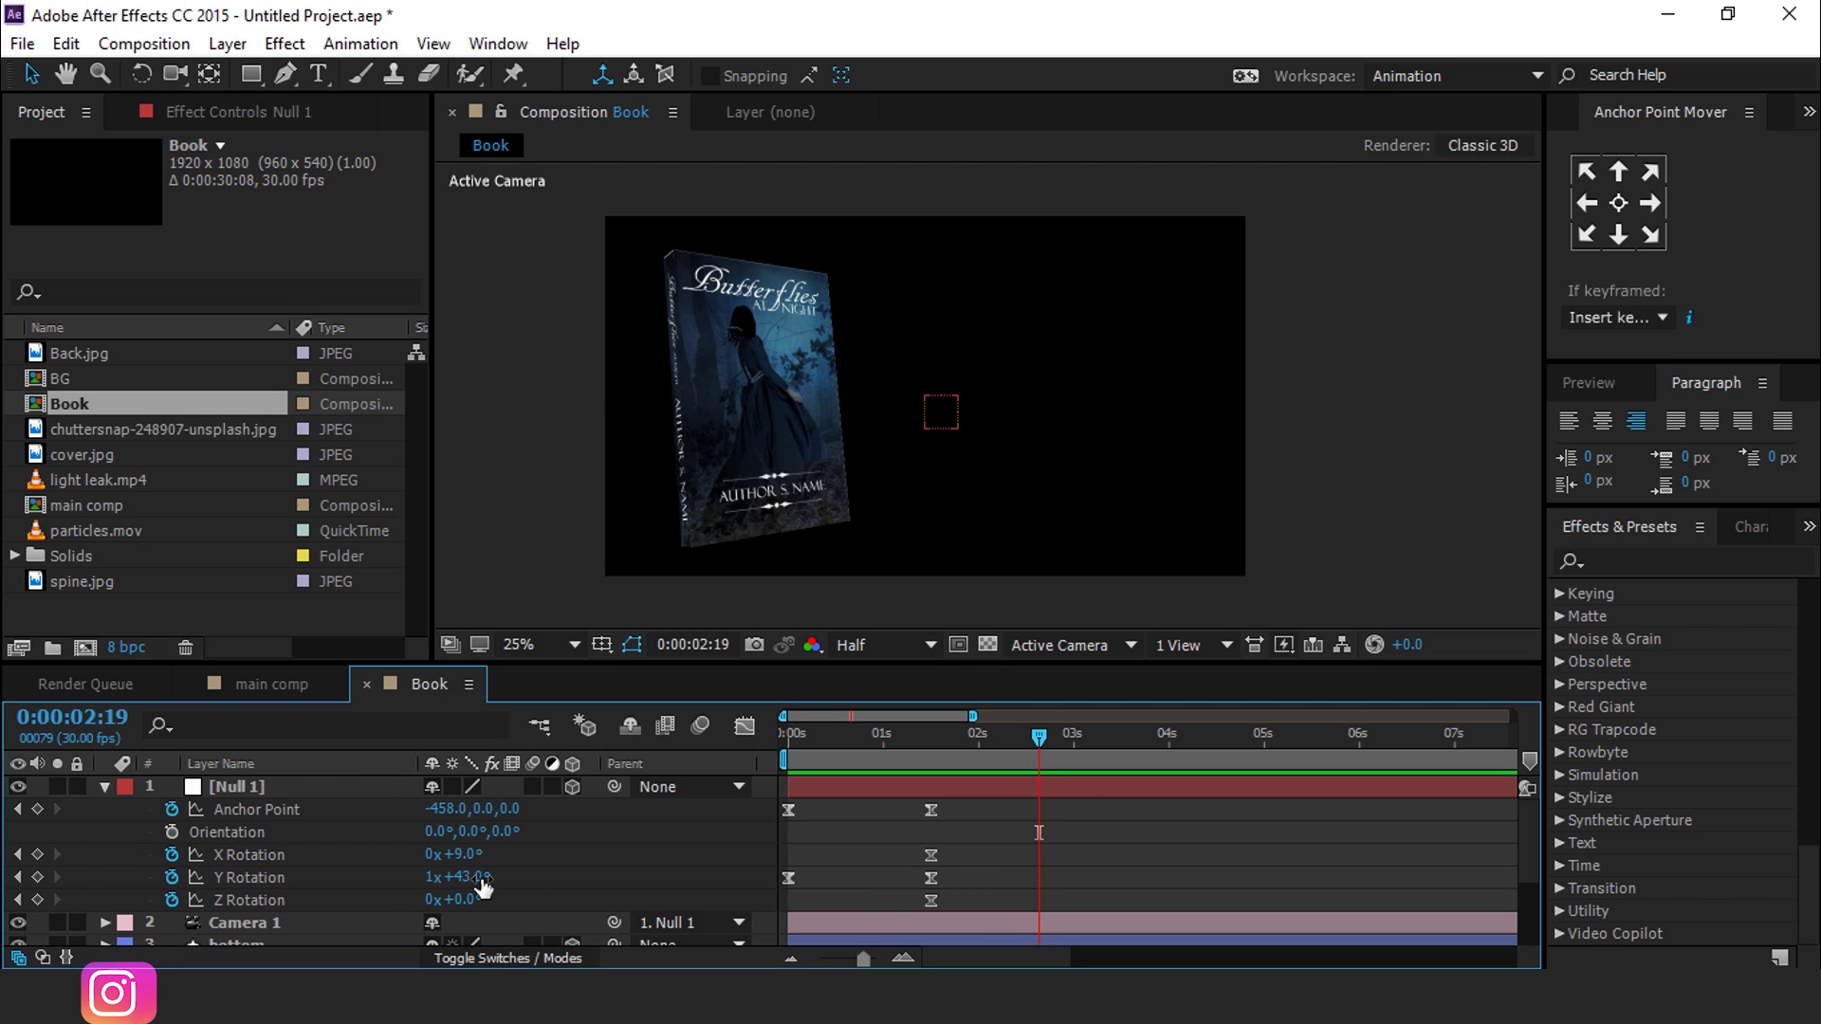
Step: At 0:00:02:19, set Null 1's Y Rotation to 1x+39.3° and add keyframes for Anchor Point, X Rotation and Z Rotation
left_click_drag(481, 880, 431, 882)
left_click(38, 808)
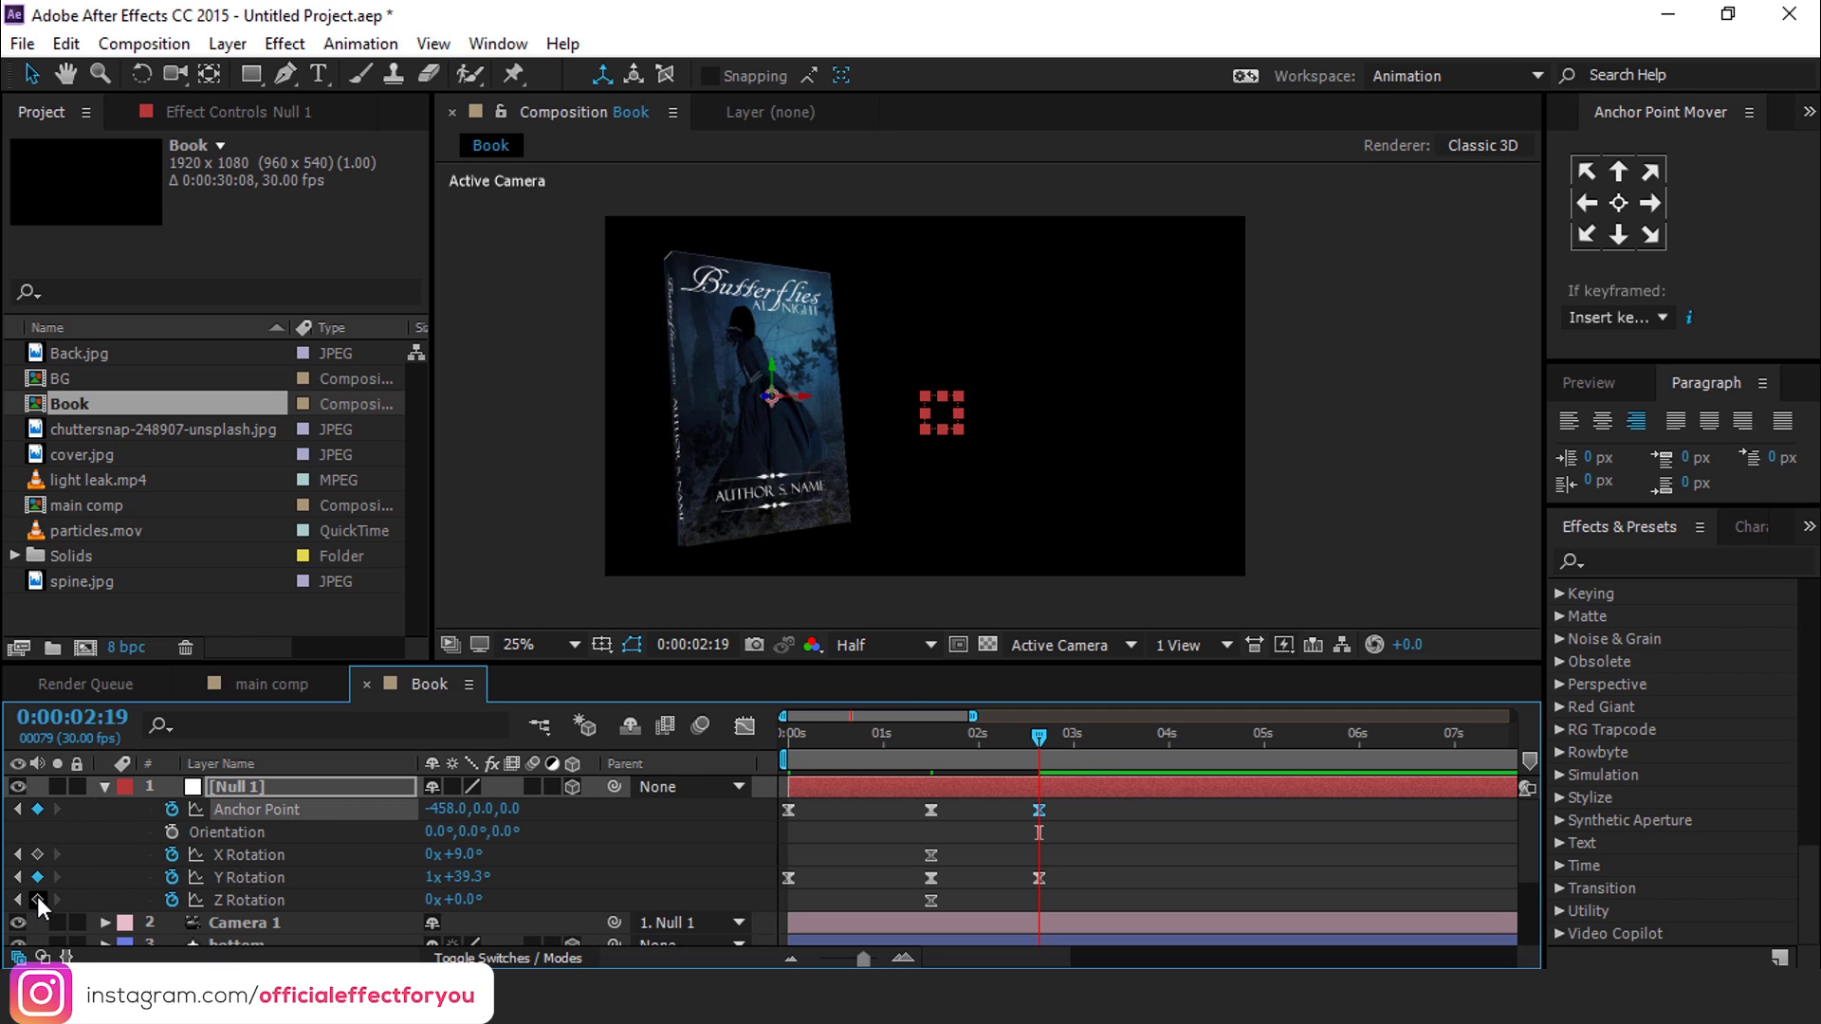
left_click(38, 900)
left_click(38, 854)
Step: Shift Null 1's newest column of keyframes slightly later, to about 0:00:02:26, and preview the slow turn
left_click(919, 741)
left_click(783, 749)
key("space")
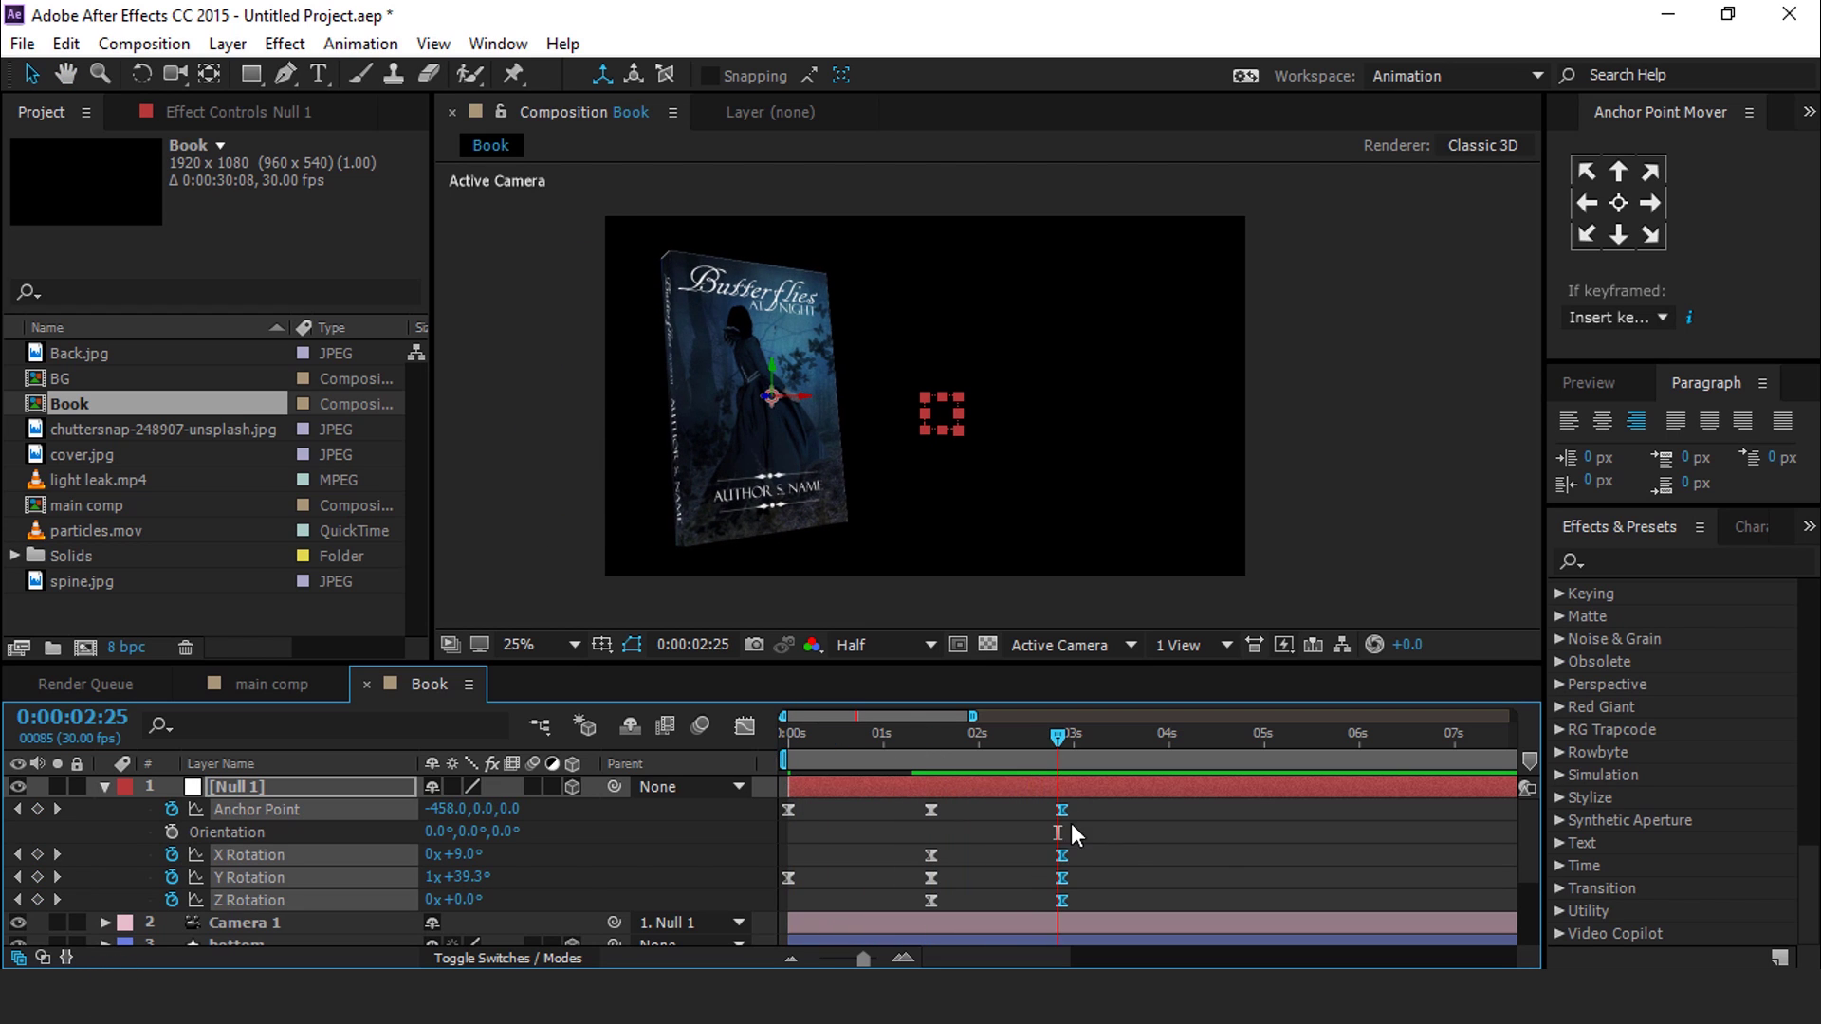
Step: At 0:00:04:22, set Null 1's Anchor Point to 552, 0, 0 and its Y Rotation to 1x+307.3°, and preview the move
key("minus")
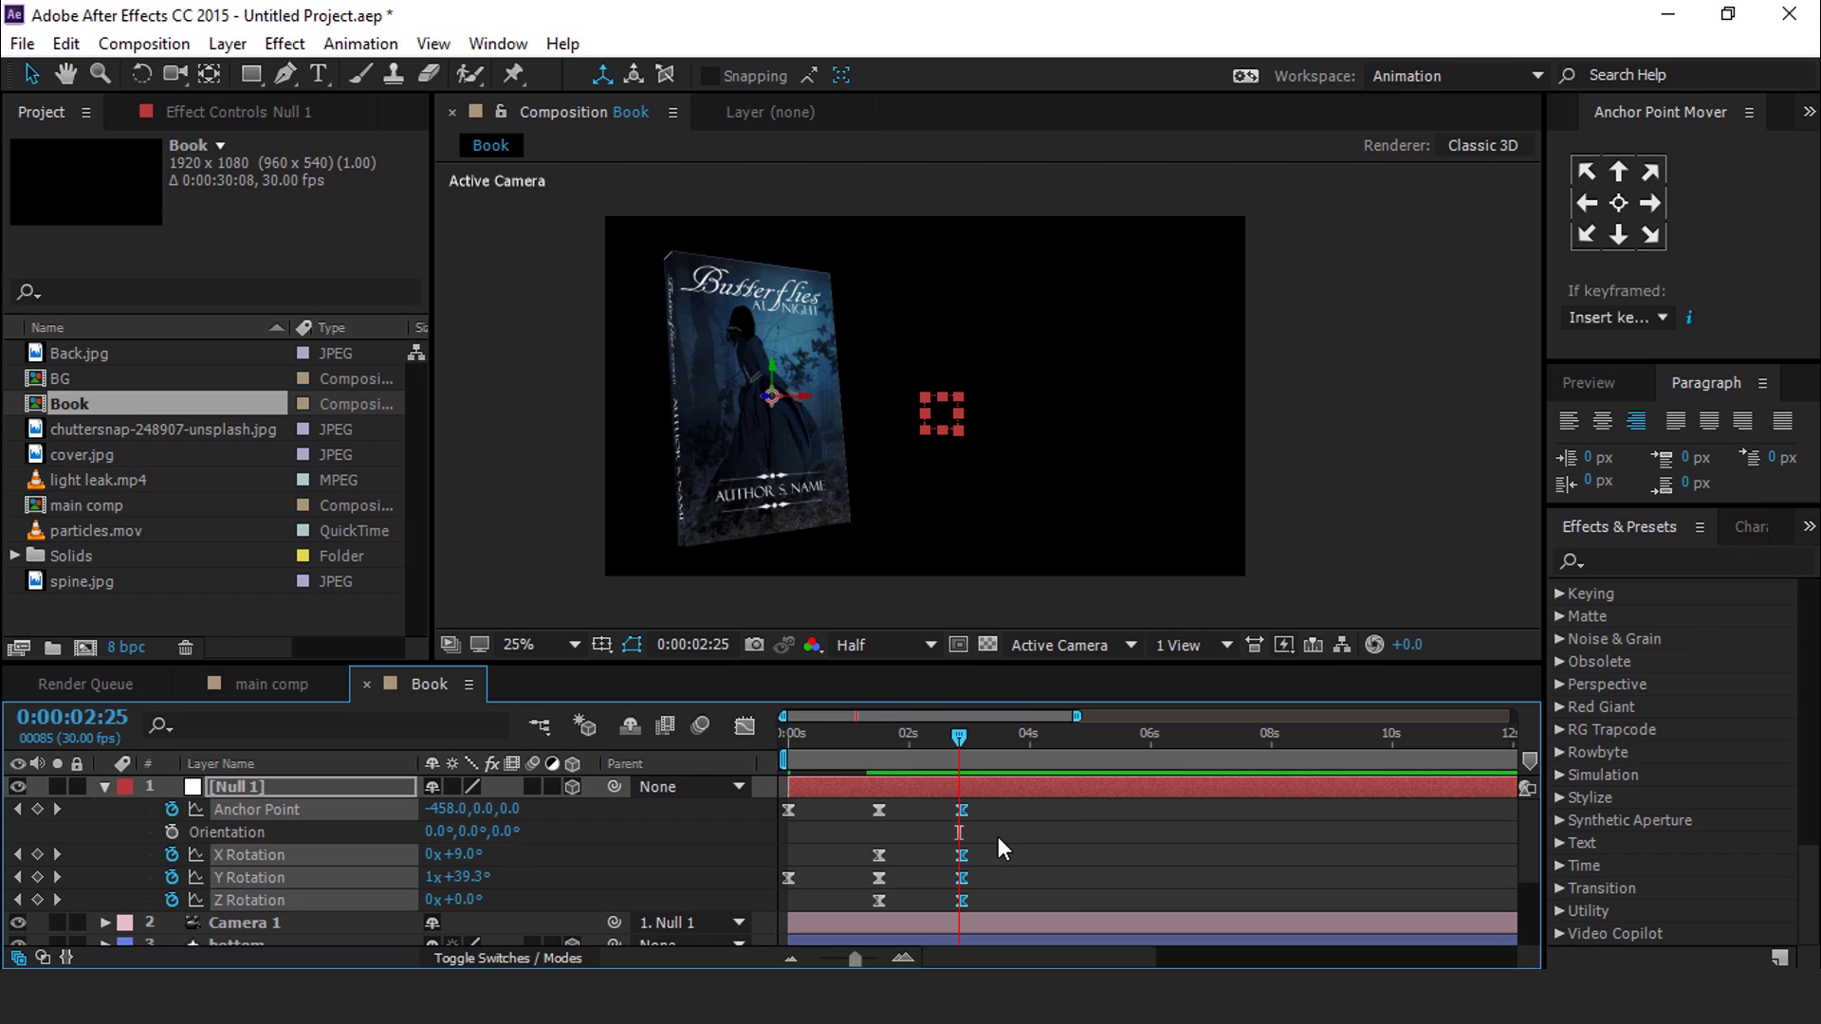
left_click_drag(947, 736, 1073, 753)
left_click(1087, 853)
left_click_drag(439, 818, 536, 815)
left_click_drag(477, 885, 375, 884)
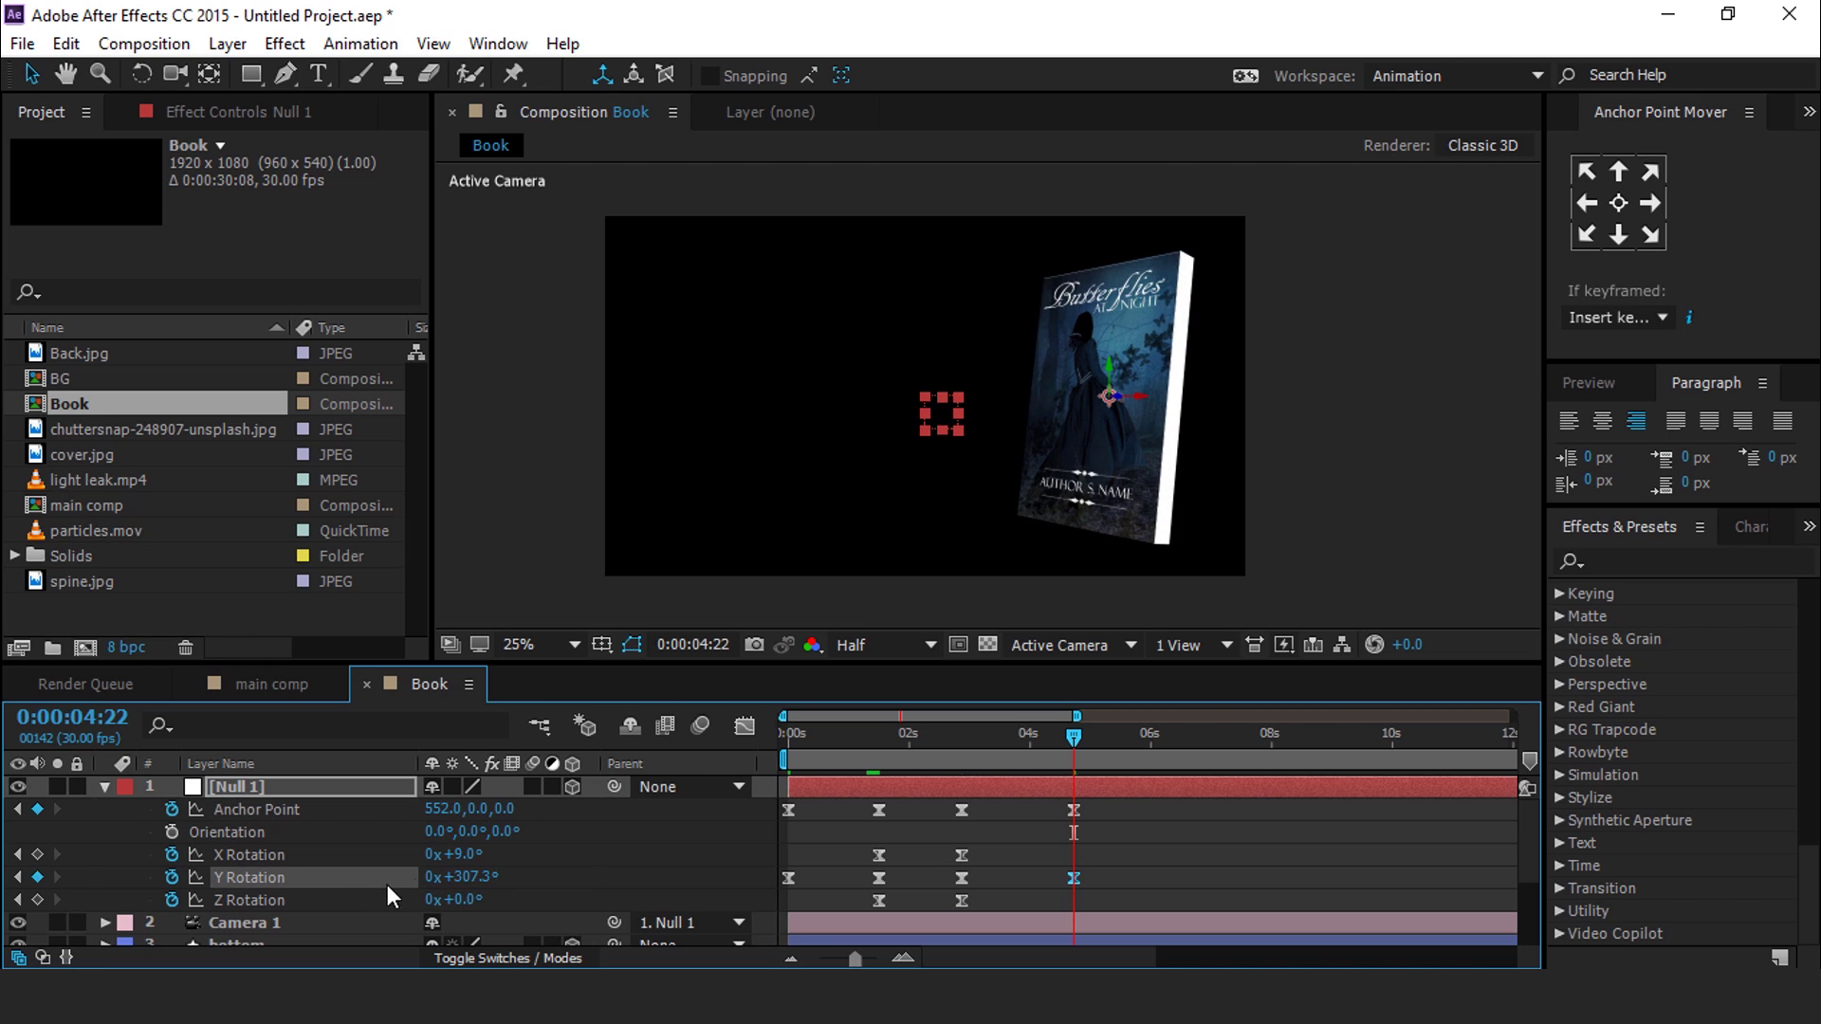
type("1")
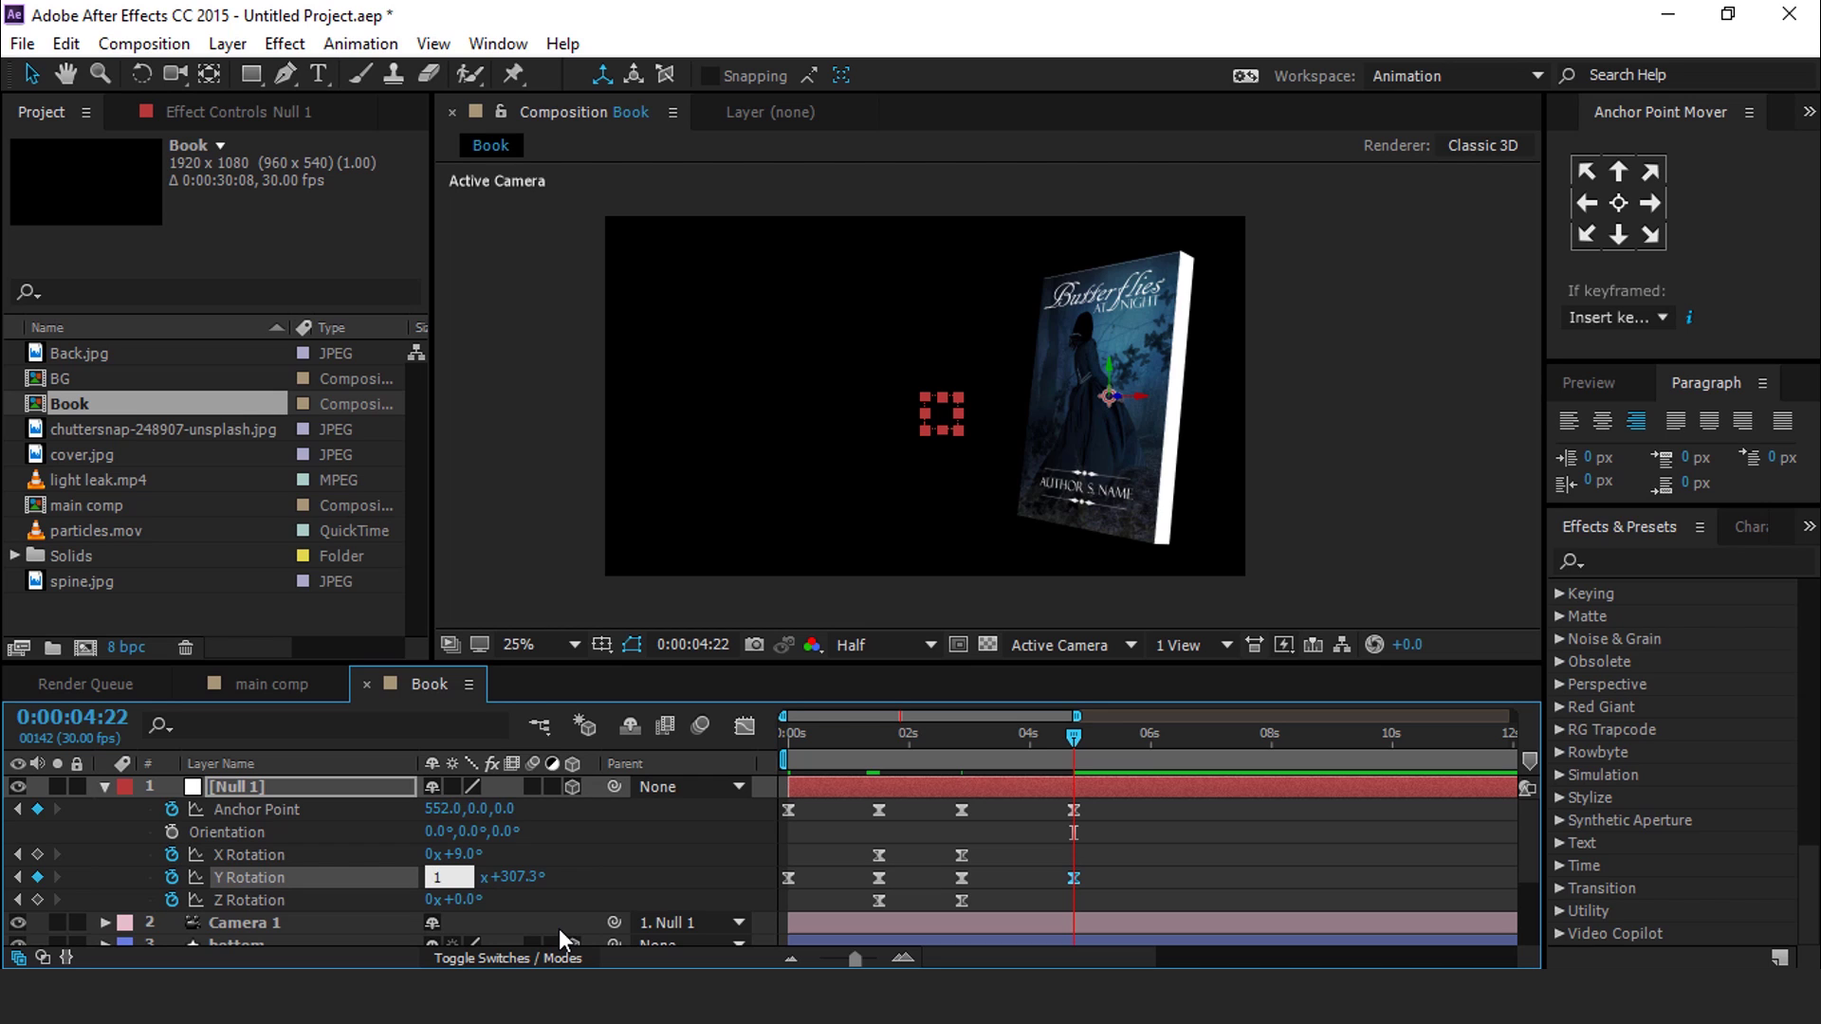
left_click(861, 844)
left_click_drag(961, 731, 1192, 810)
key("space")
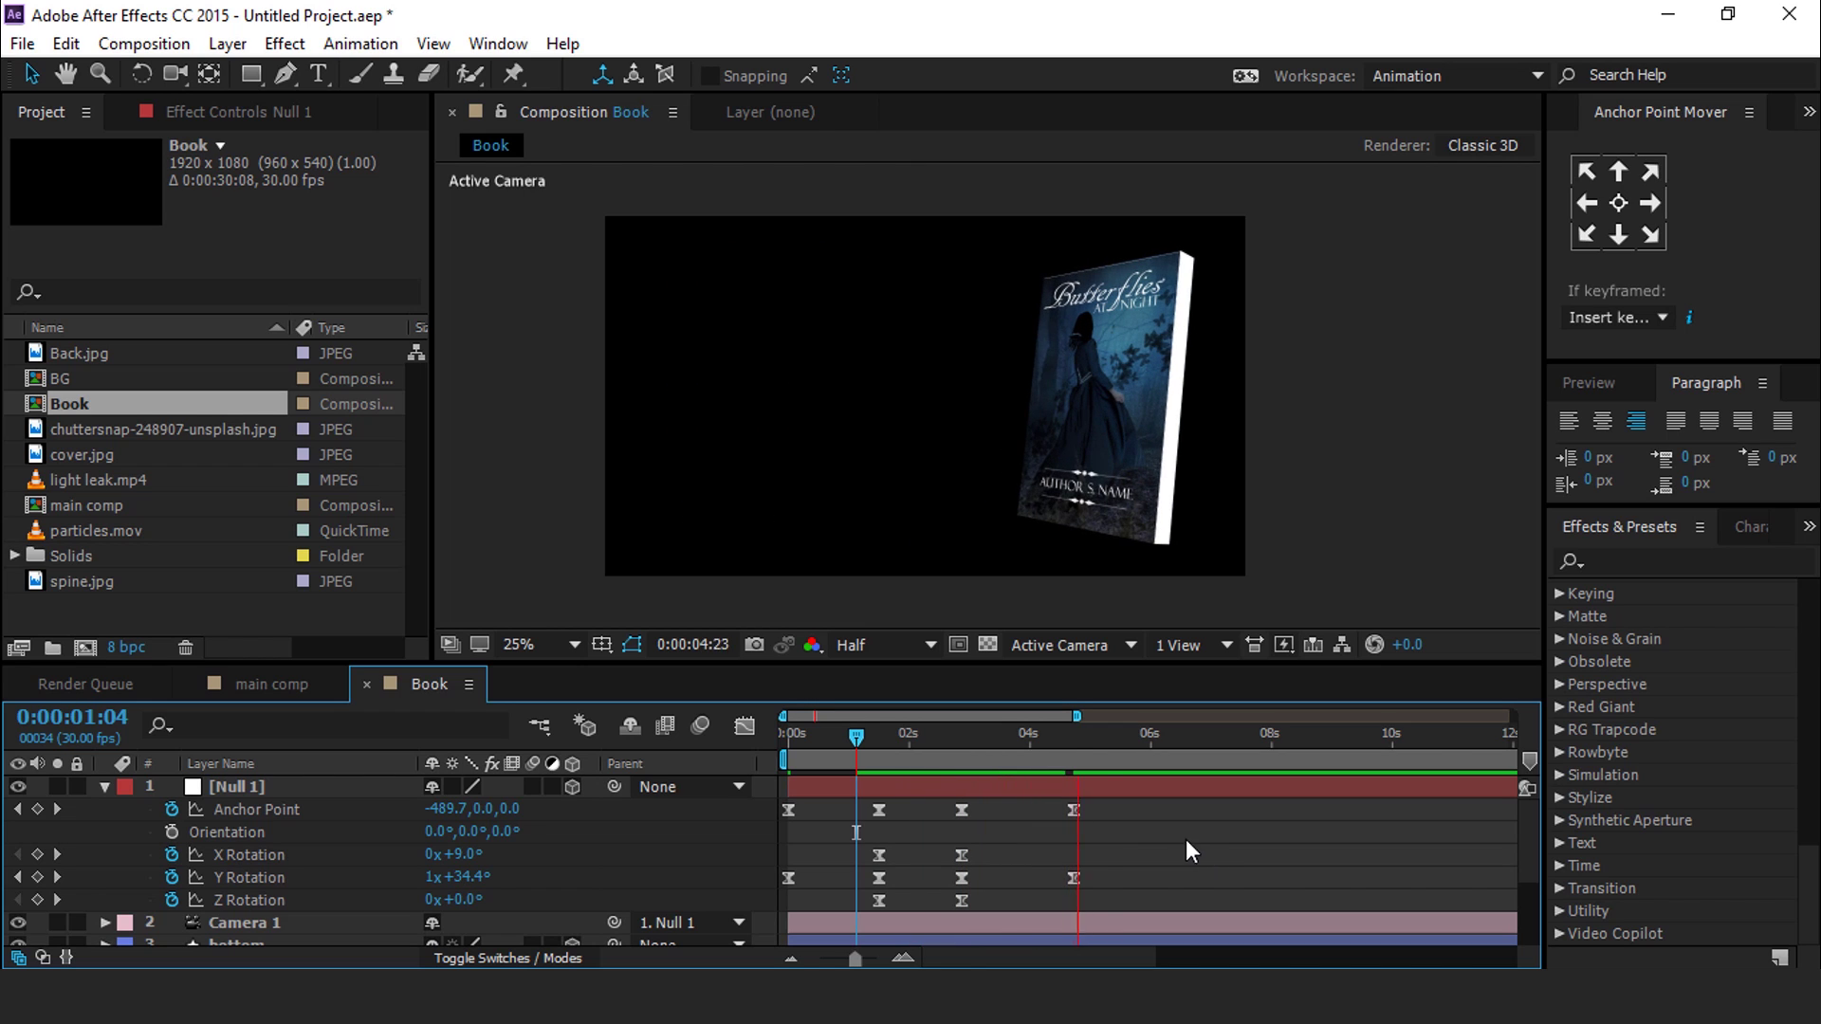
Step: At 0:00:06:00, set Null 1's Y Rotation to 1x+299.0°
left_click(1081, 732)
left_click_drag(1117, 734, 1150, 732)
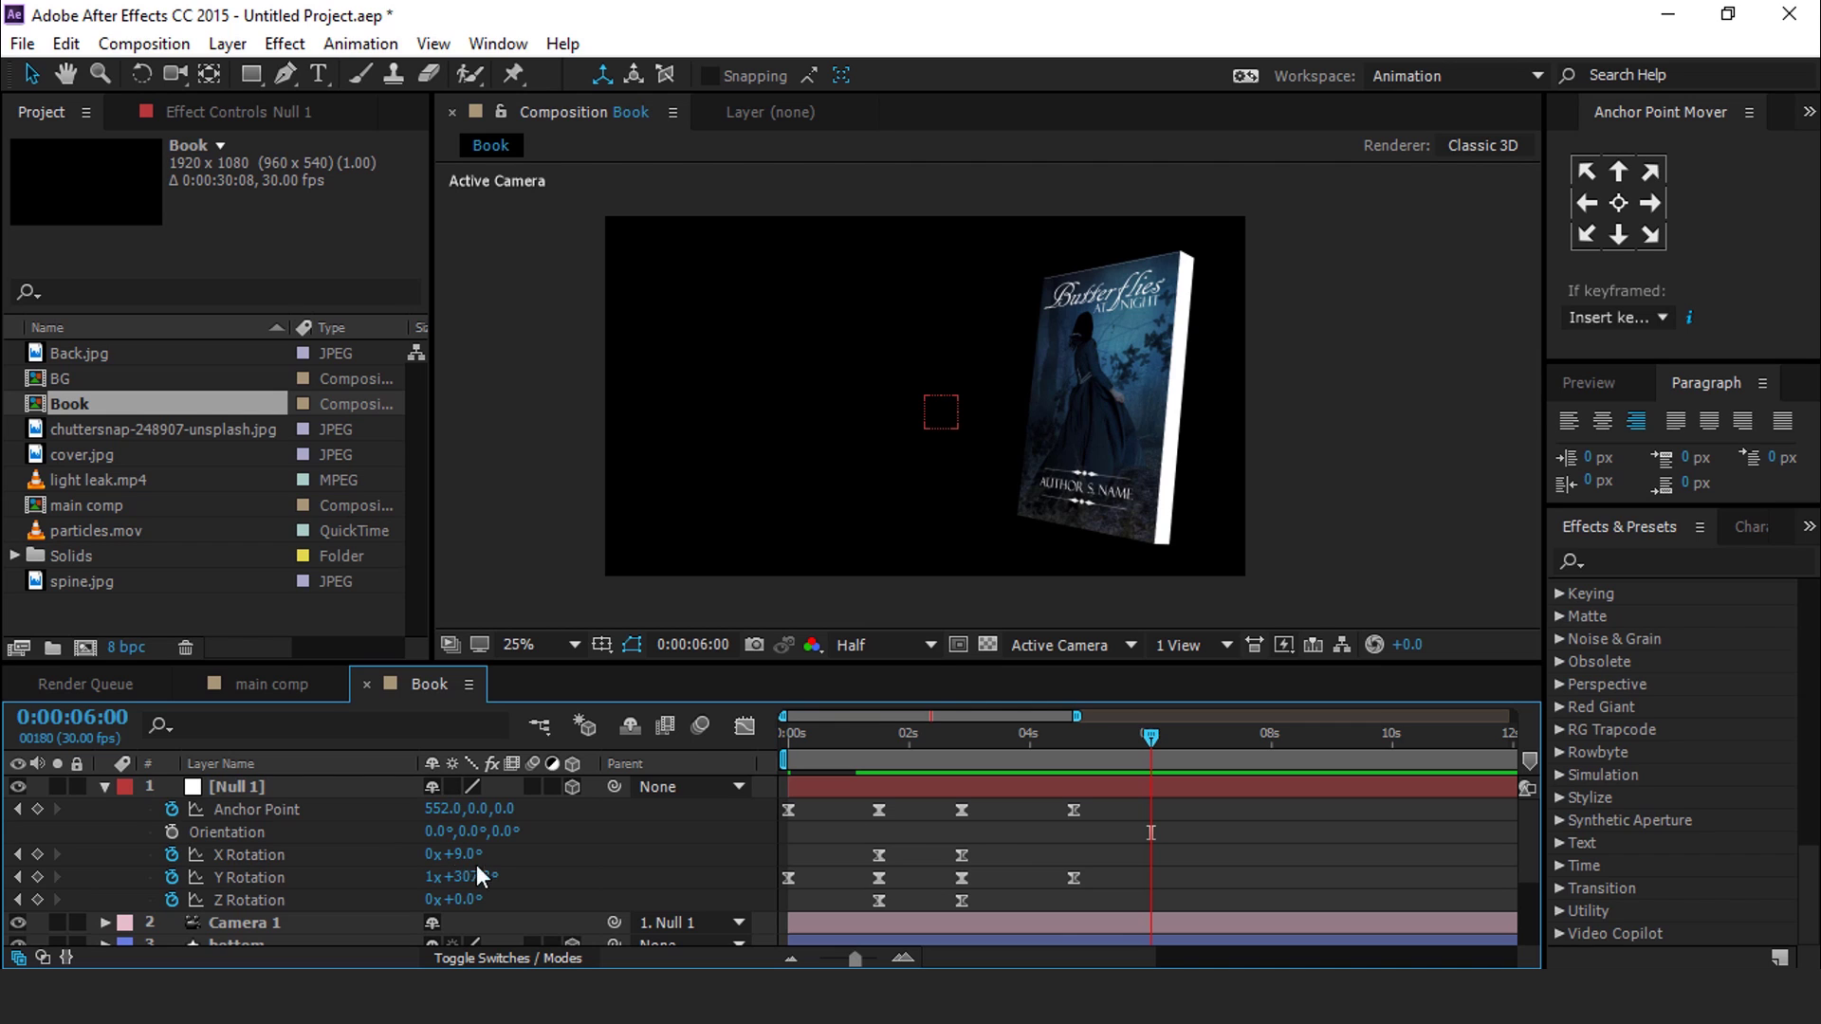
left_click_drag(470, 878, 376, 889)
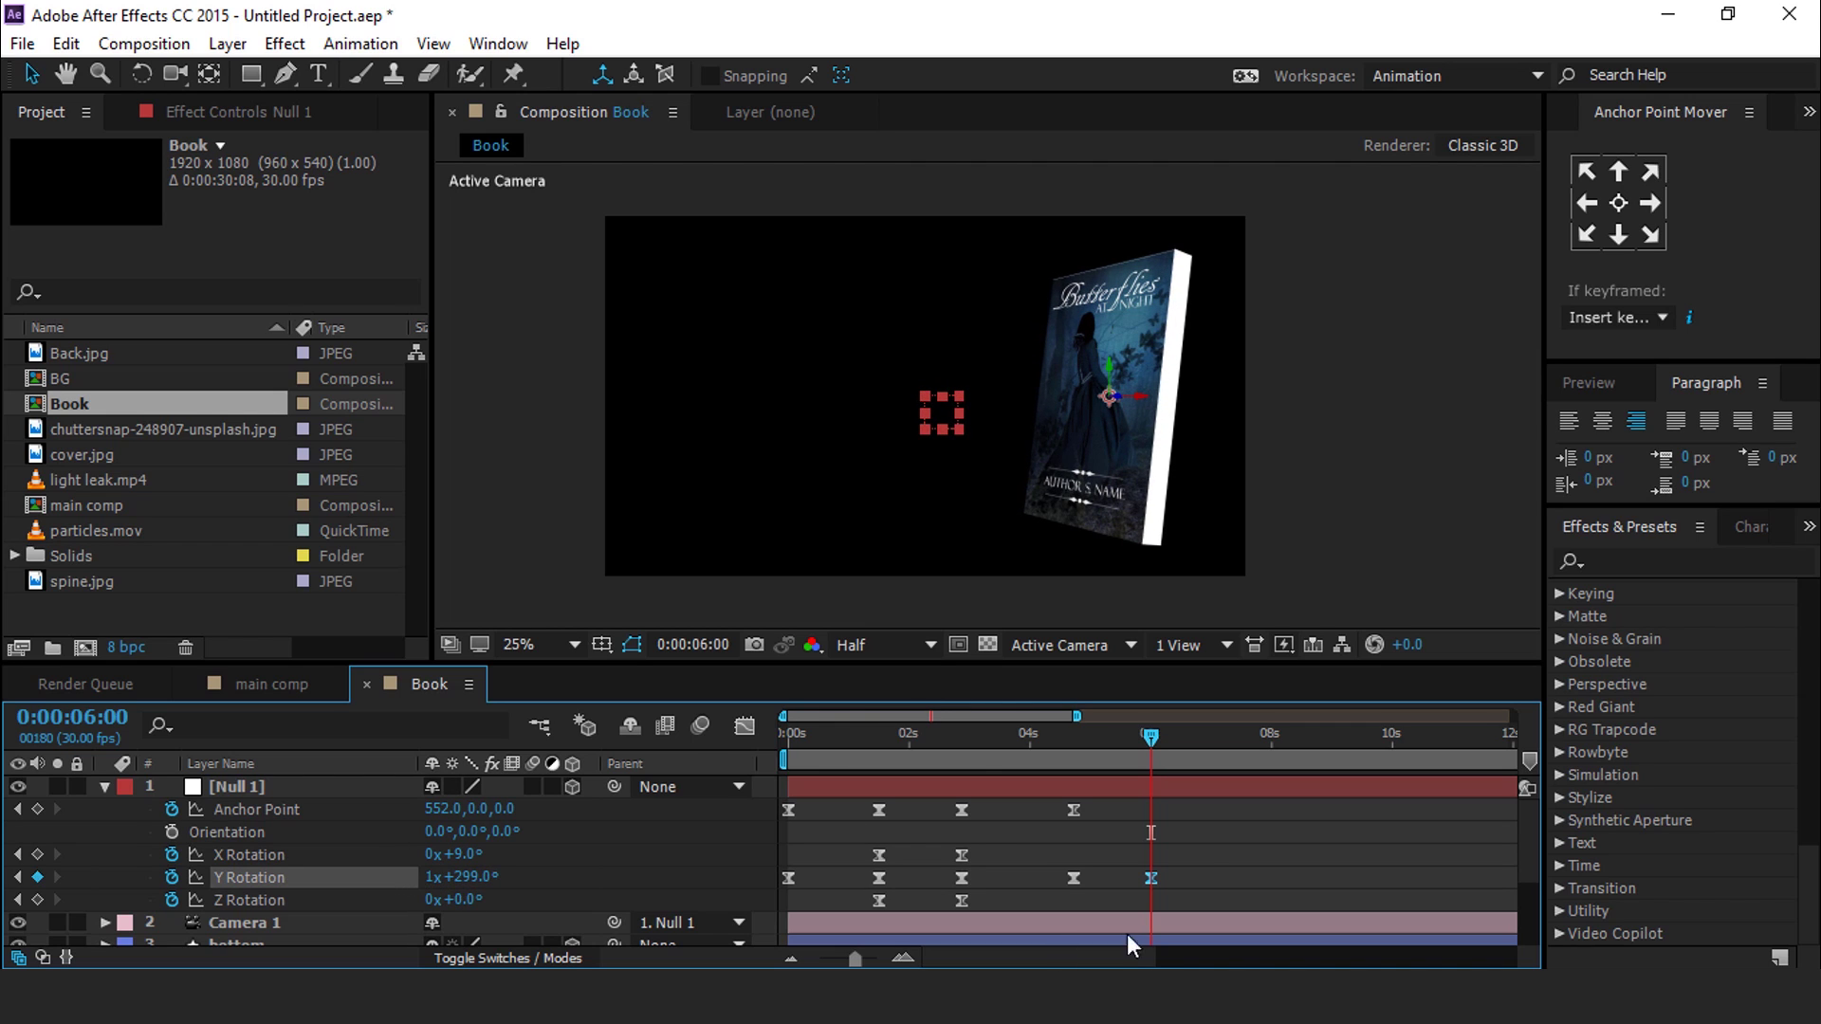
Step: Move Null 1's last Y Rotation keyframe later, to about 0:00:06:23, check the motion and collapse the layer's properties
left_click(1150, 877)
left_click(989, 741)
key("space")
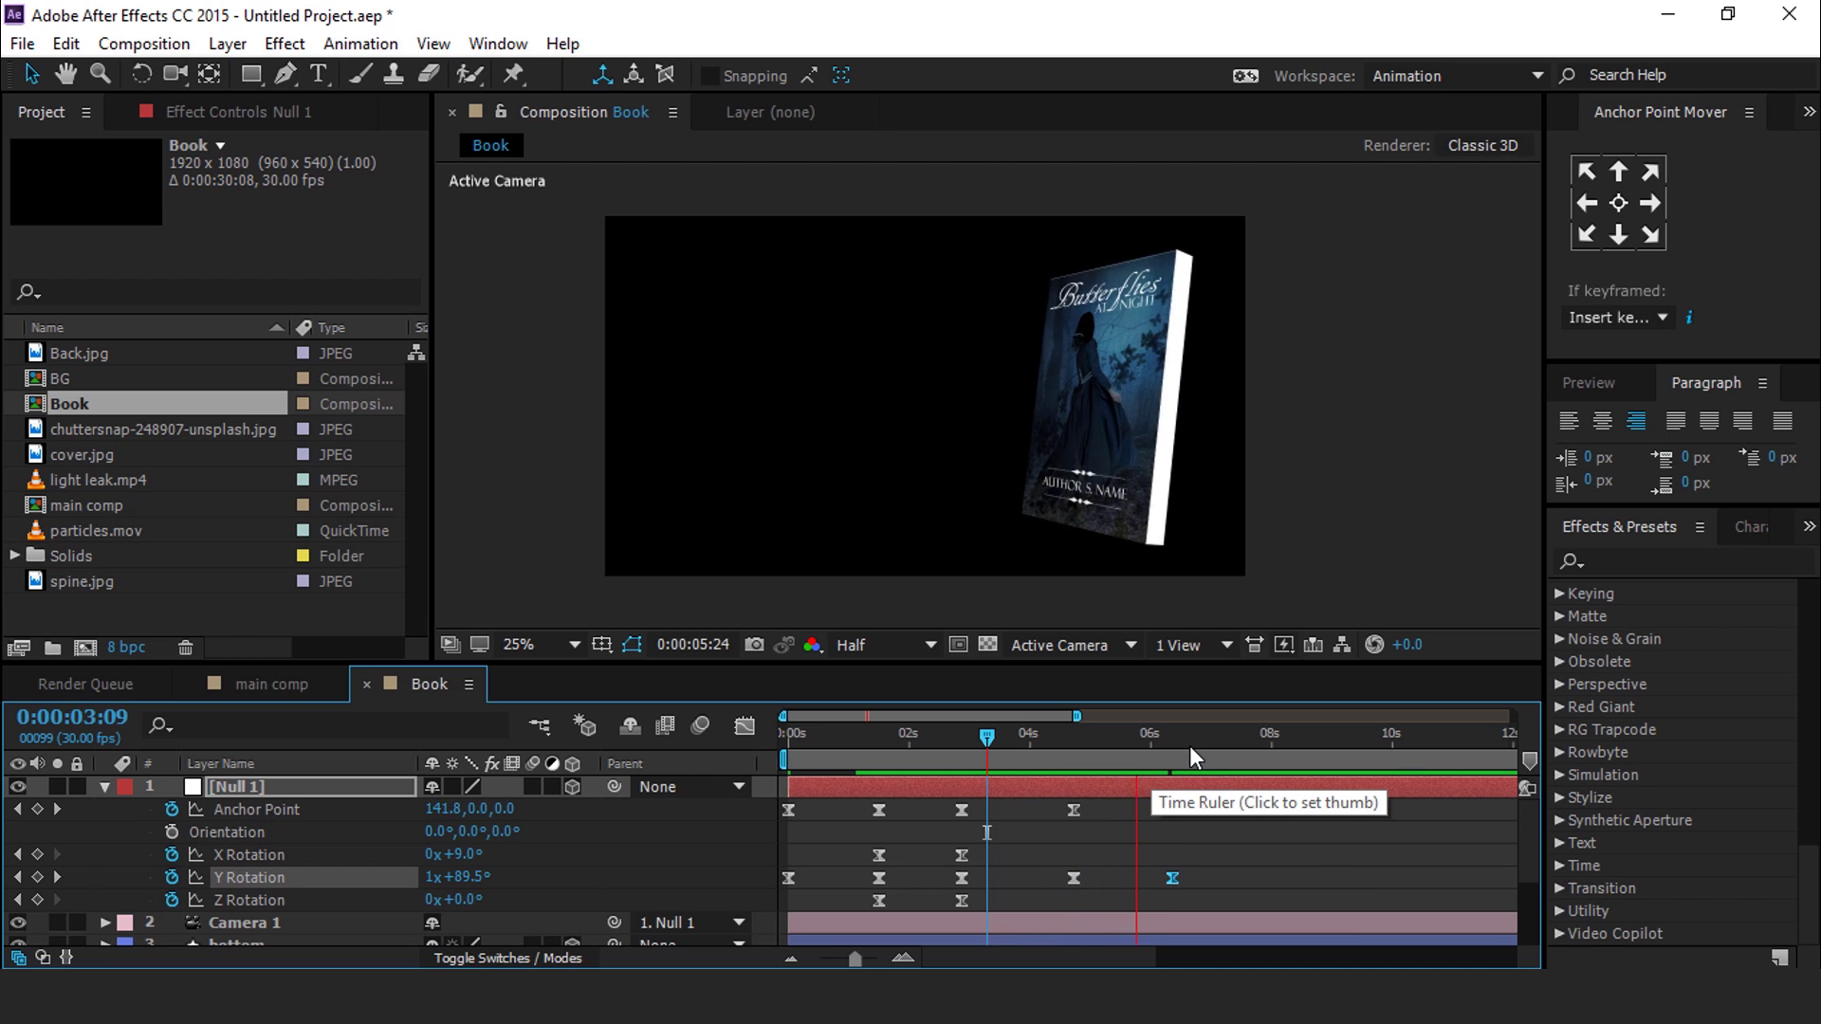
left_click(1189, 747)
left_click_drag(1173, 878, 1197, 880)
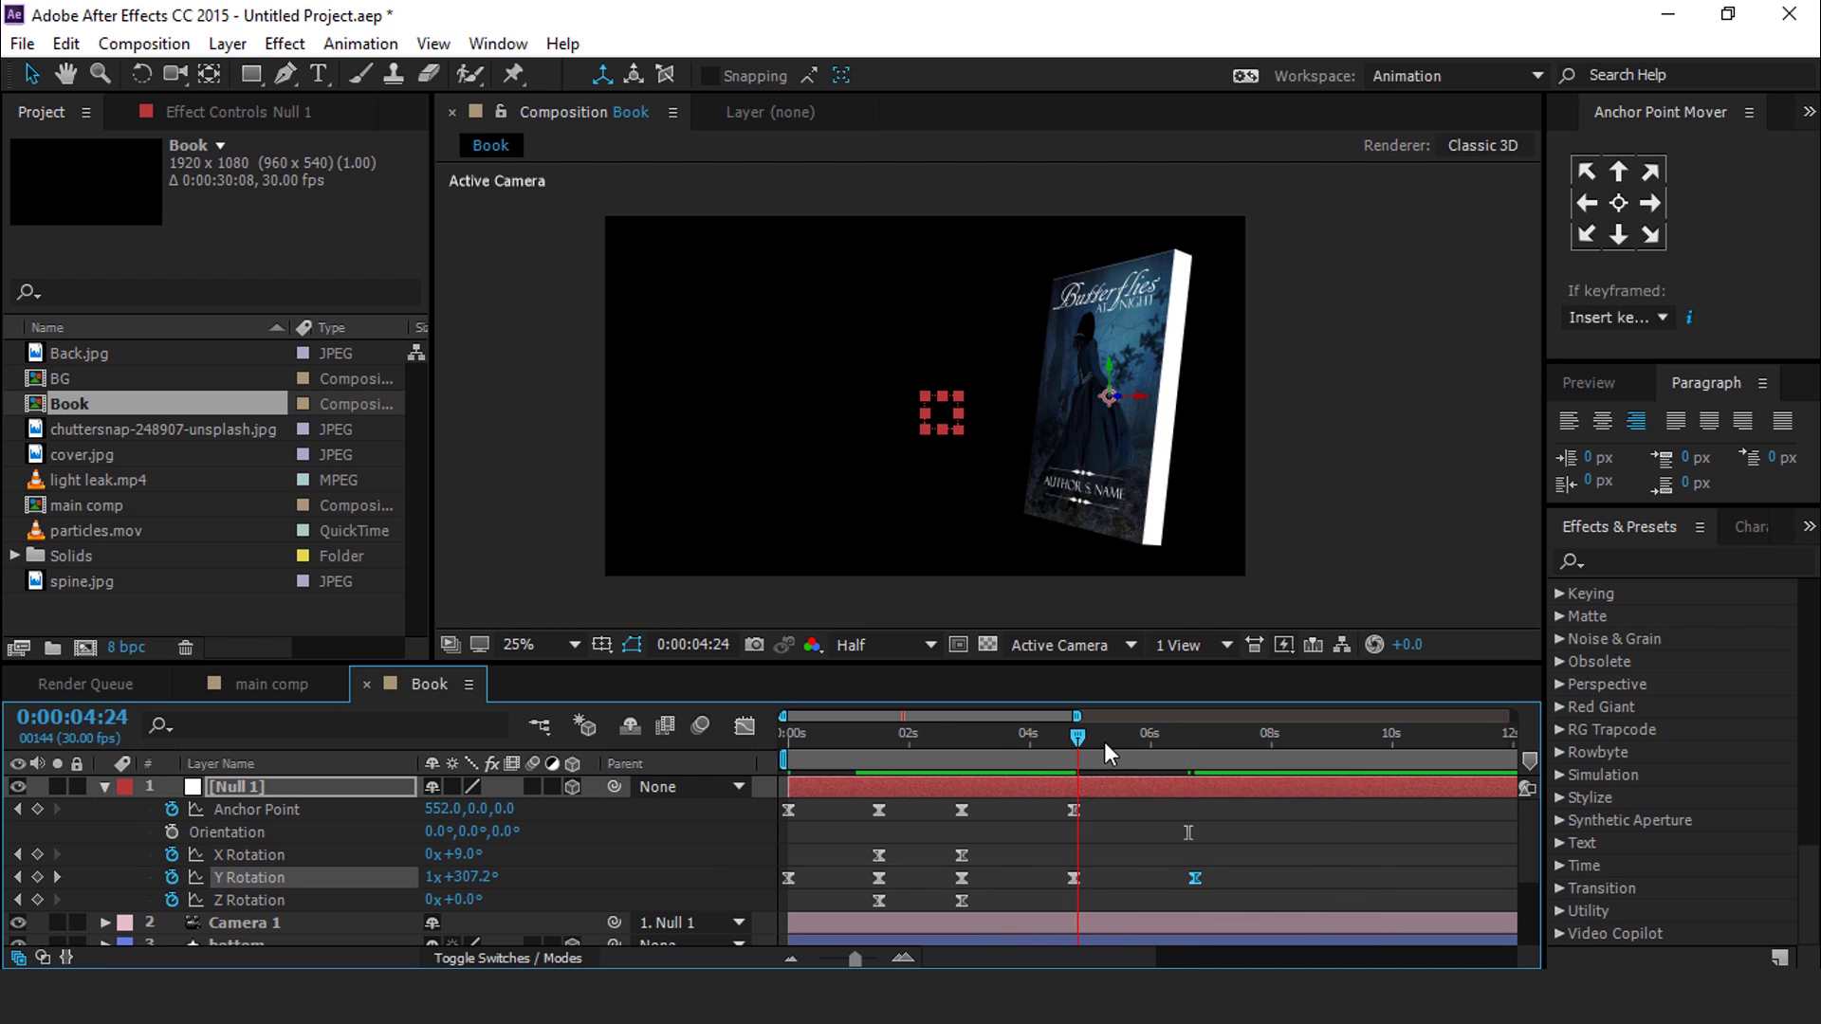
left_click(1182, 742)
left_click_drag(1181, 743, 1196, 743)
left_click(105, 789)
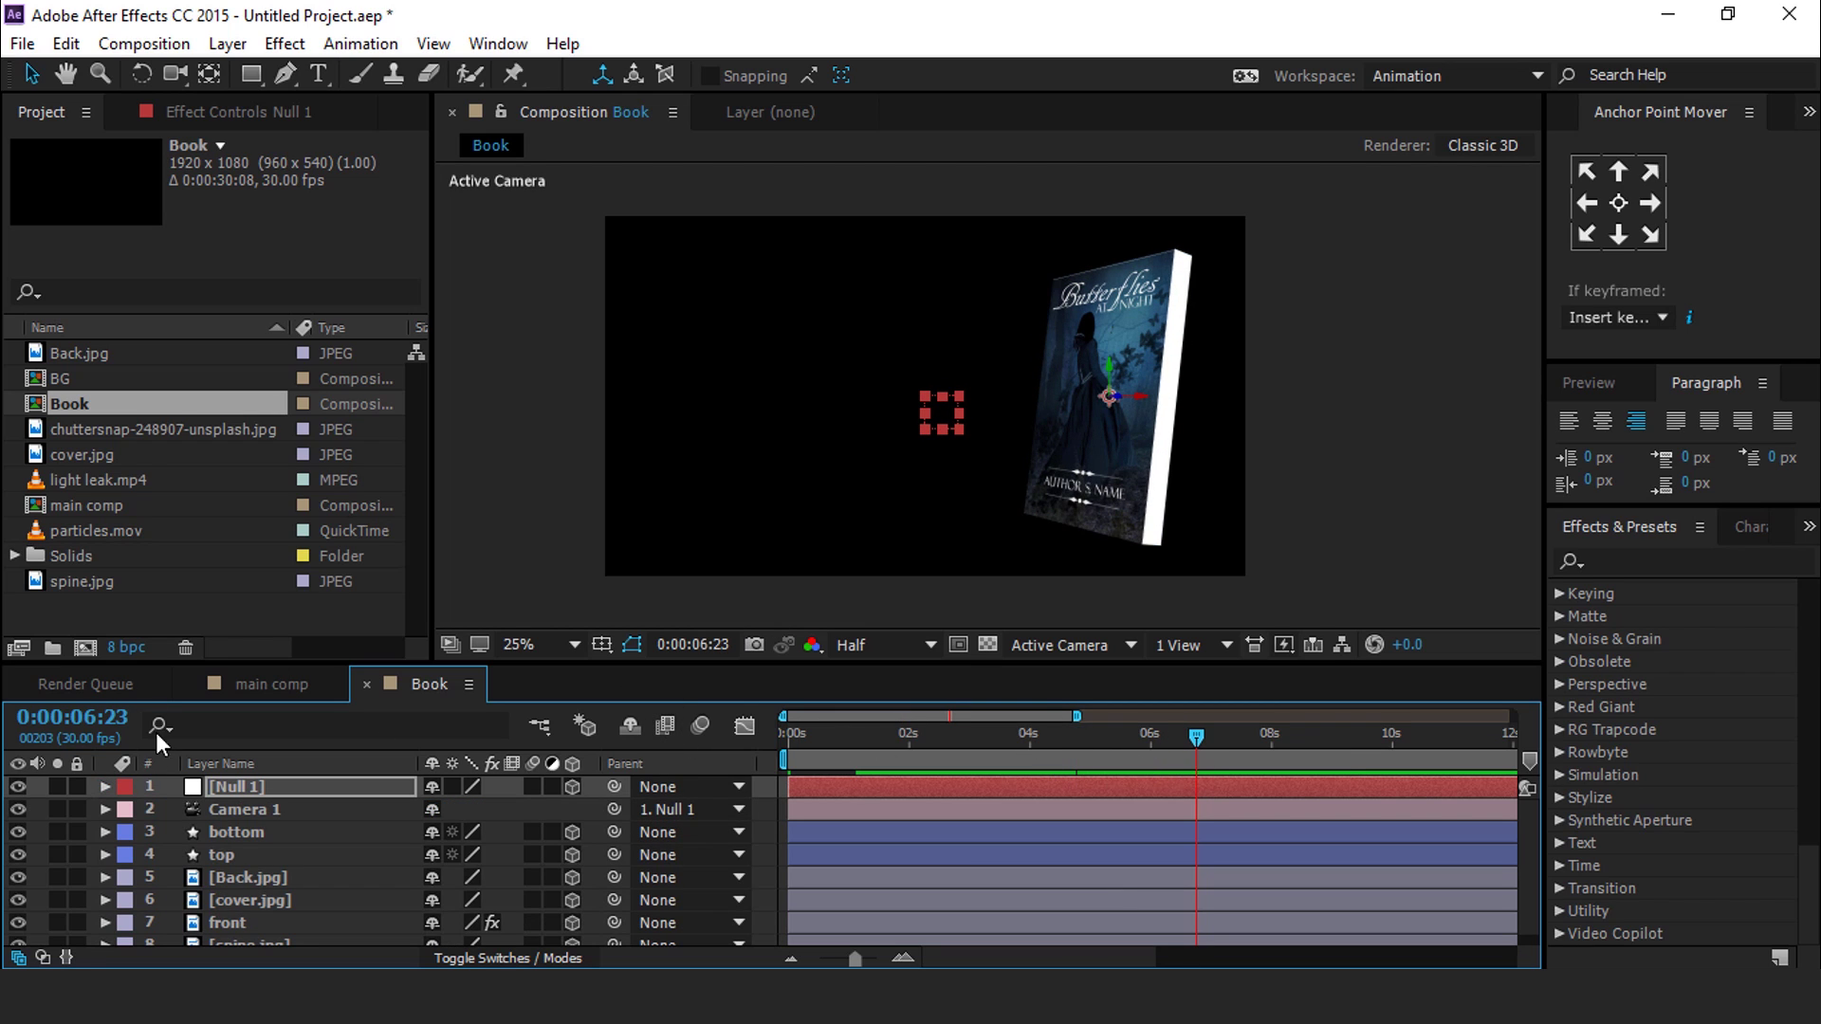
Step: Create a 1920 × 1080 composition named text1 and paste in the white book quote and yellow "— Mark Twain" text layers
left_click(85, 648)
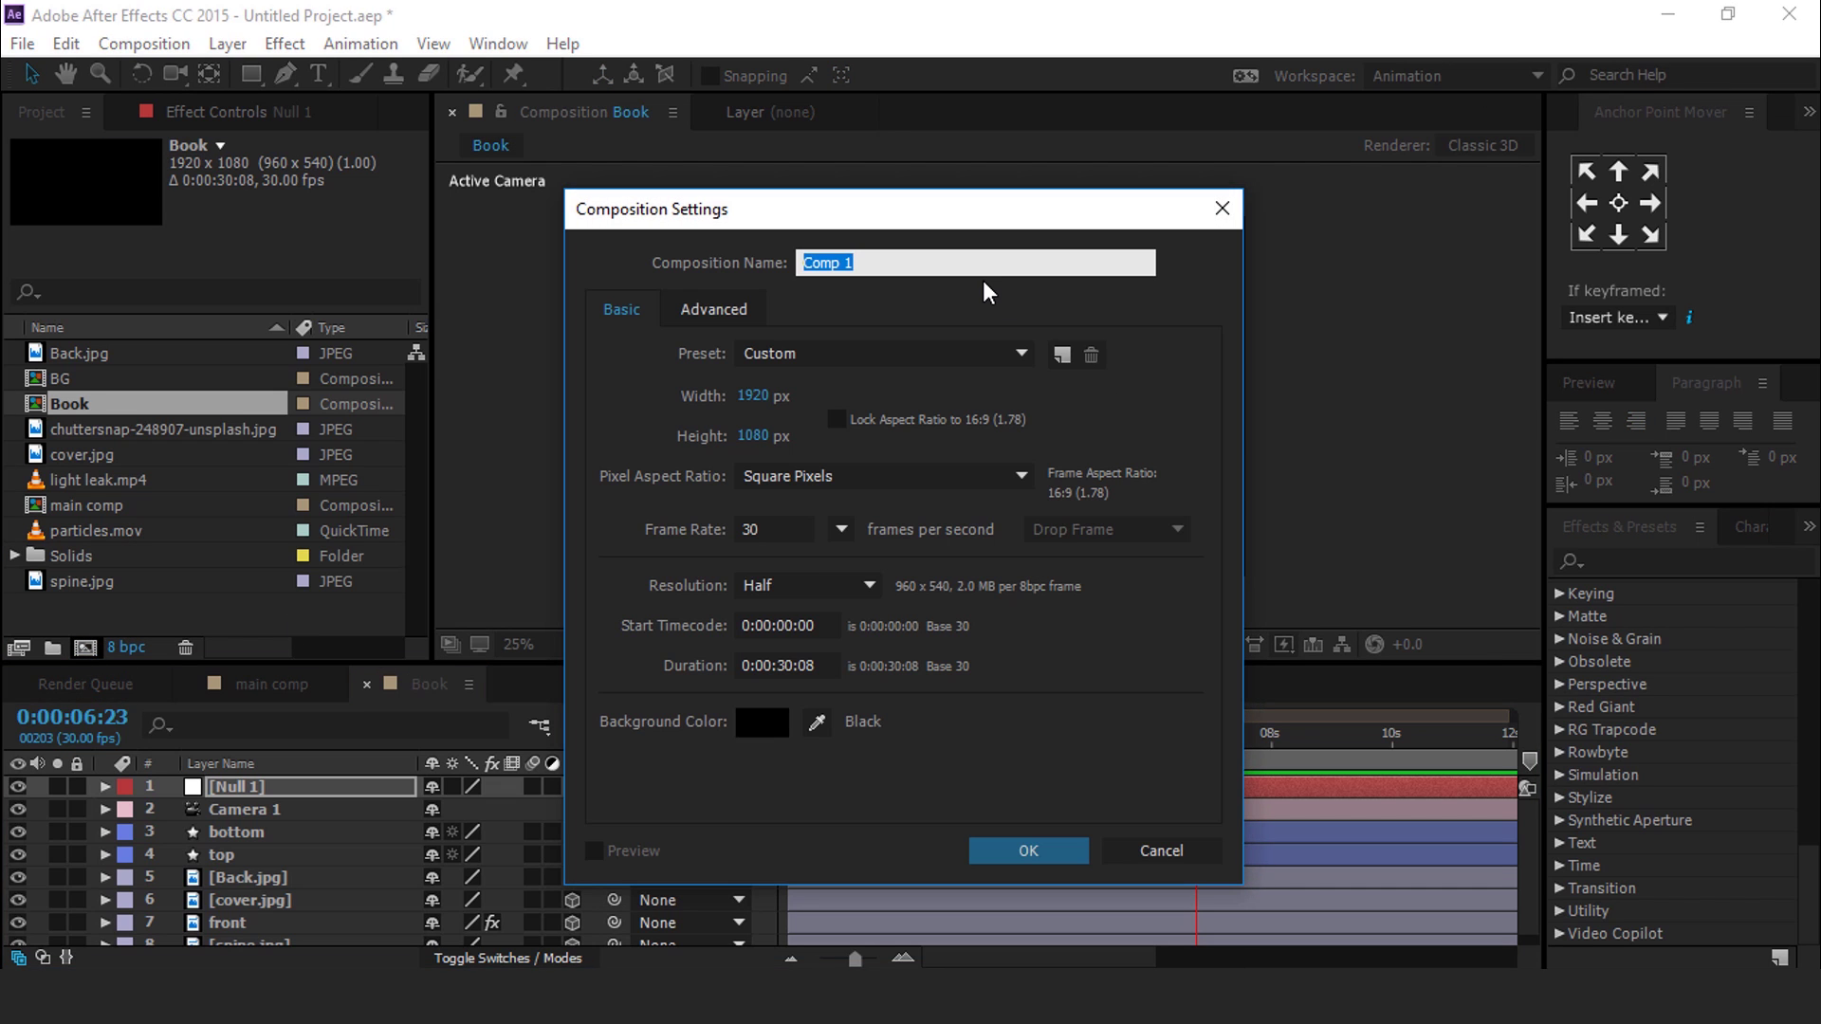
type("text1")
key("Return")
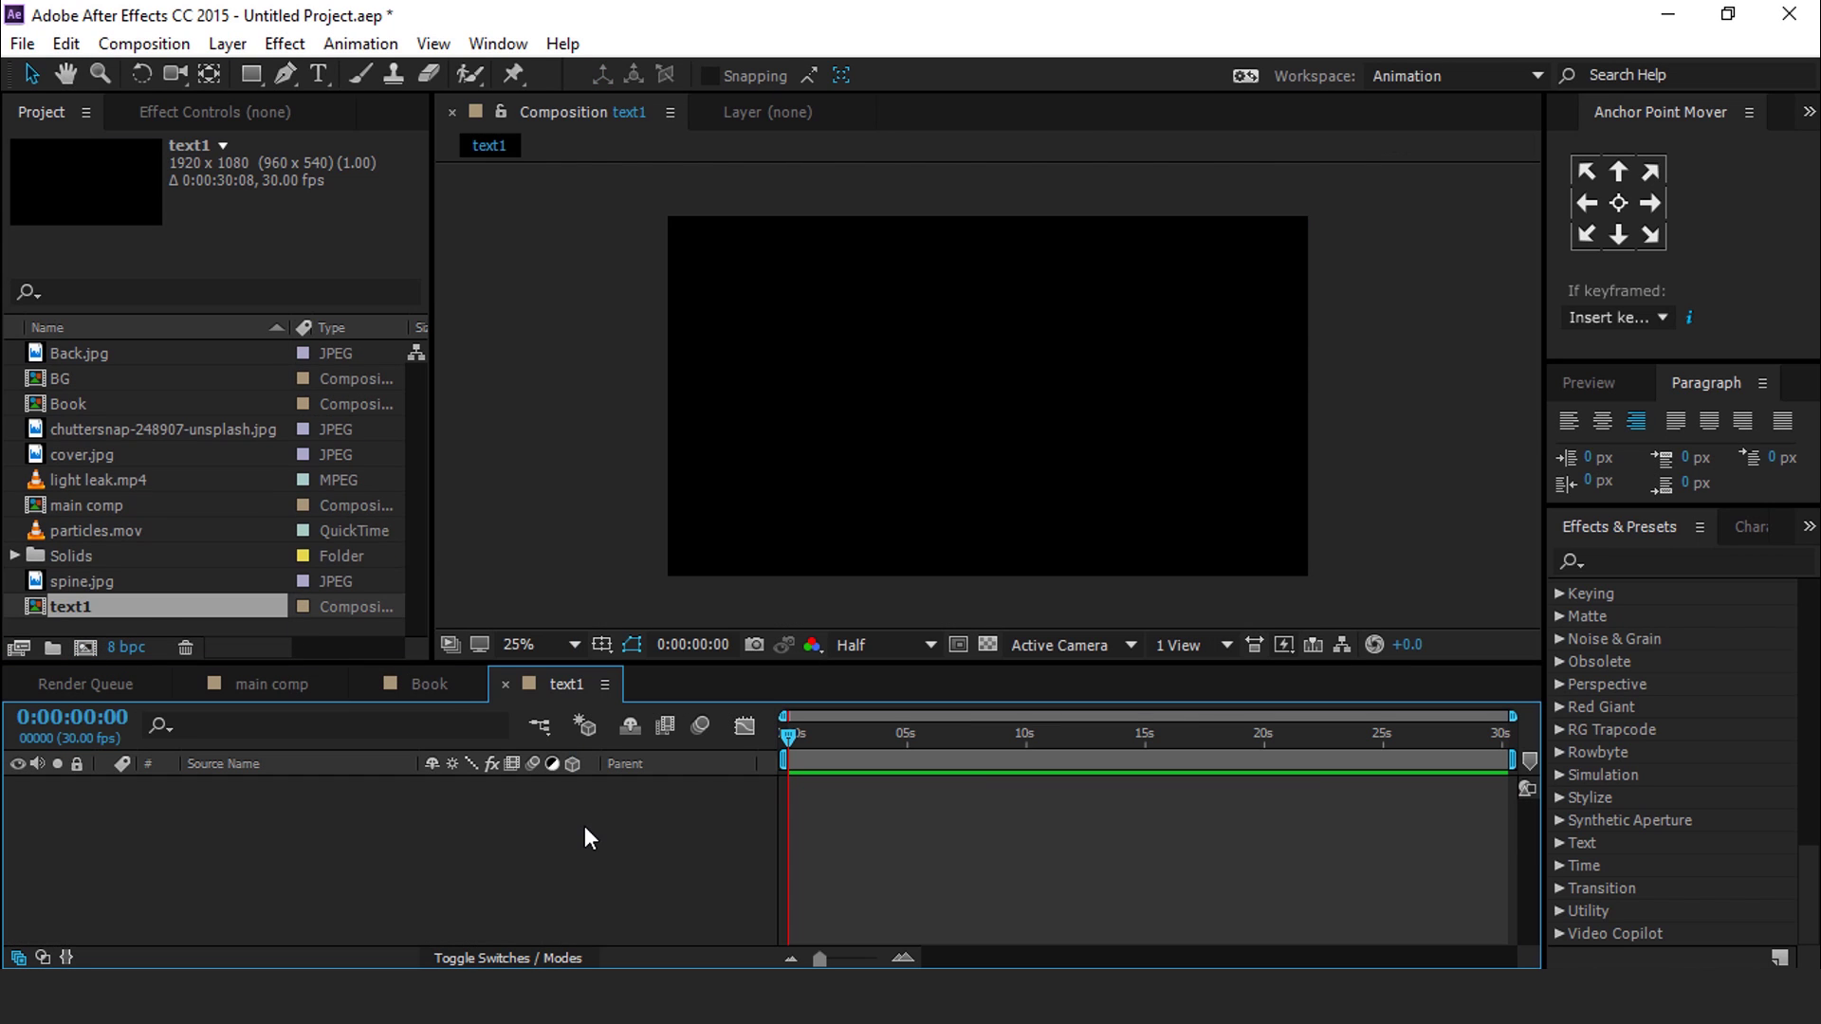
left_click(319, 74)
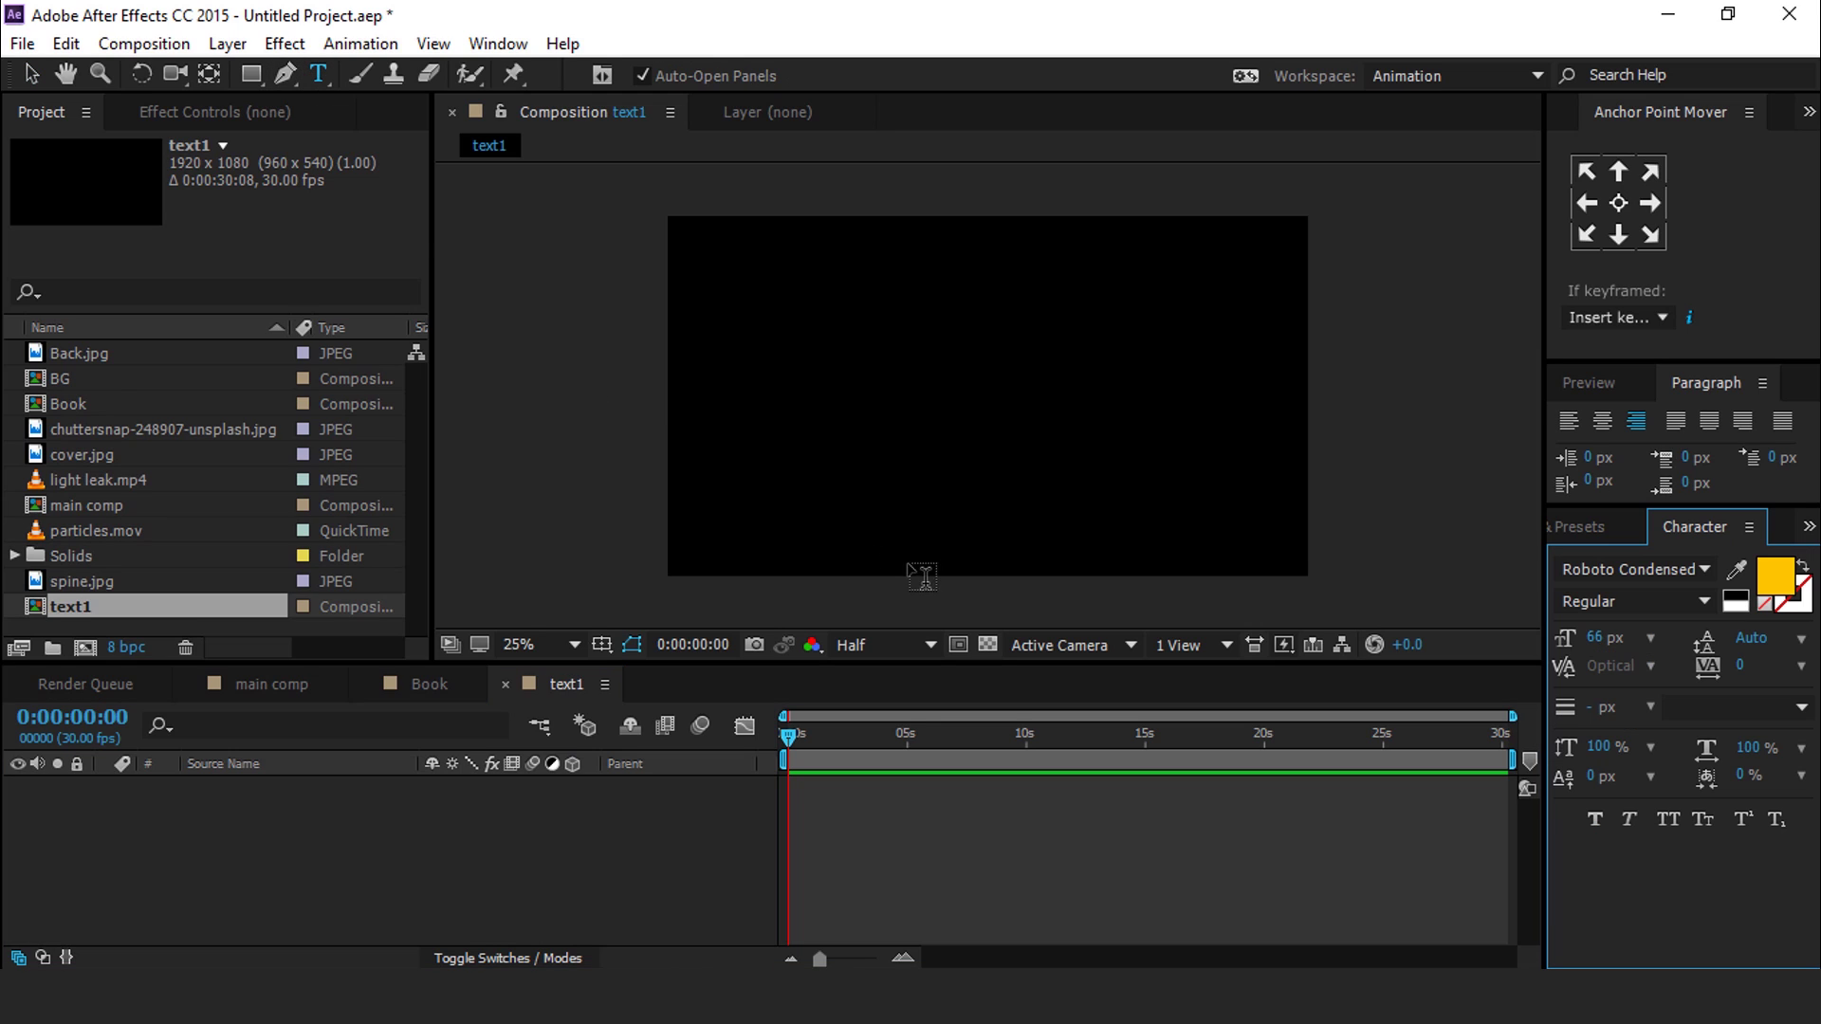
key("ctrl+v")
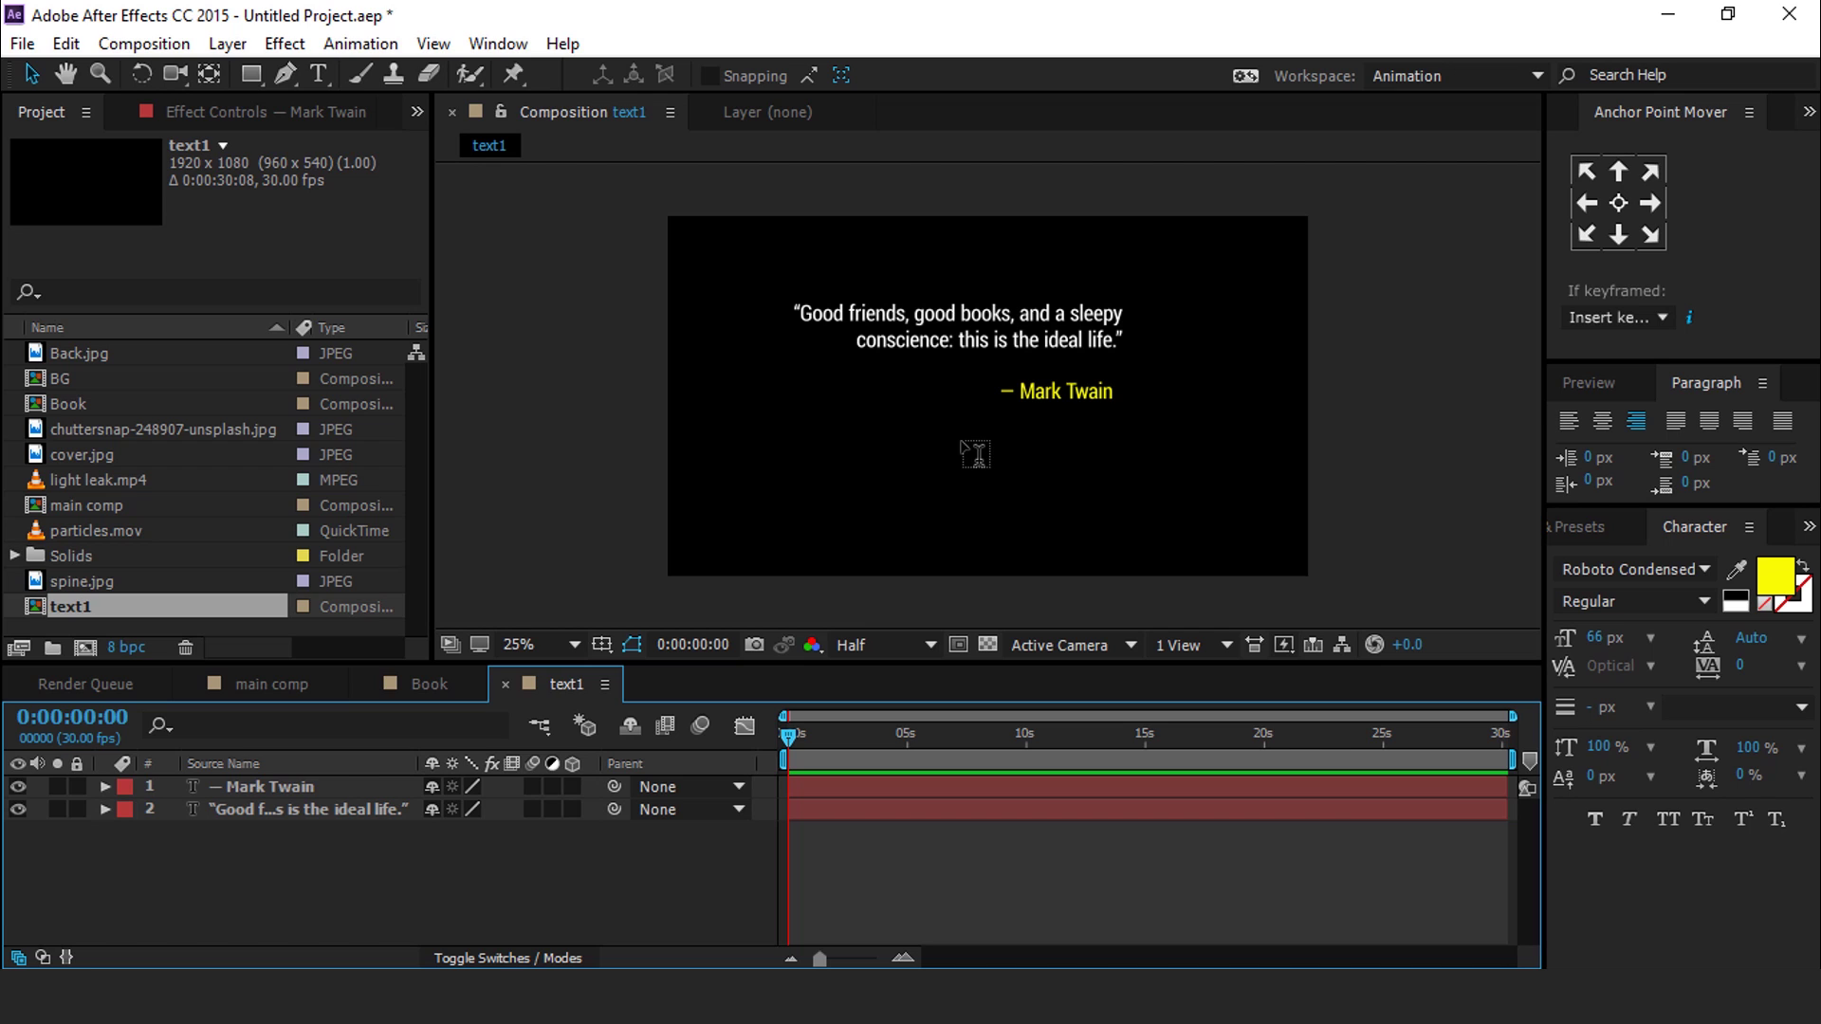
Step: Draw a small white star below the author line and centre the shape layer's anchor point on it
left_click_drag(255, 72, 322, 190)
scroll(986, 395, "up", 1)
left_click_drag(821, 473, 843, 492)
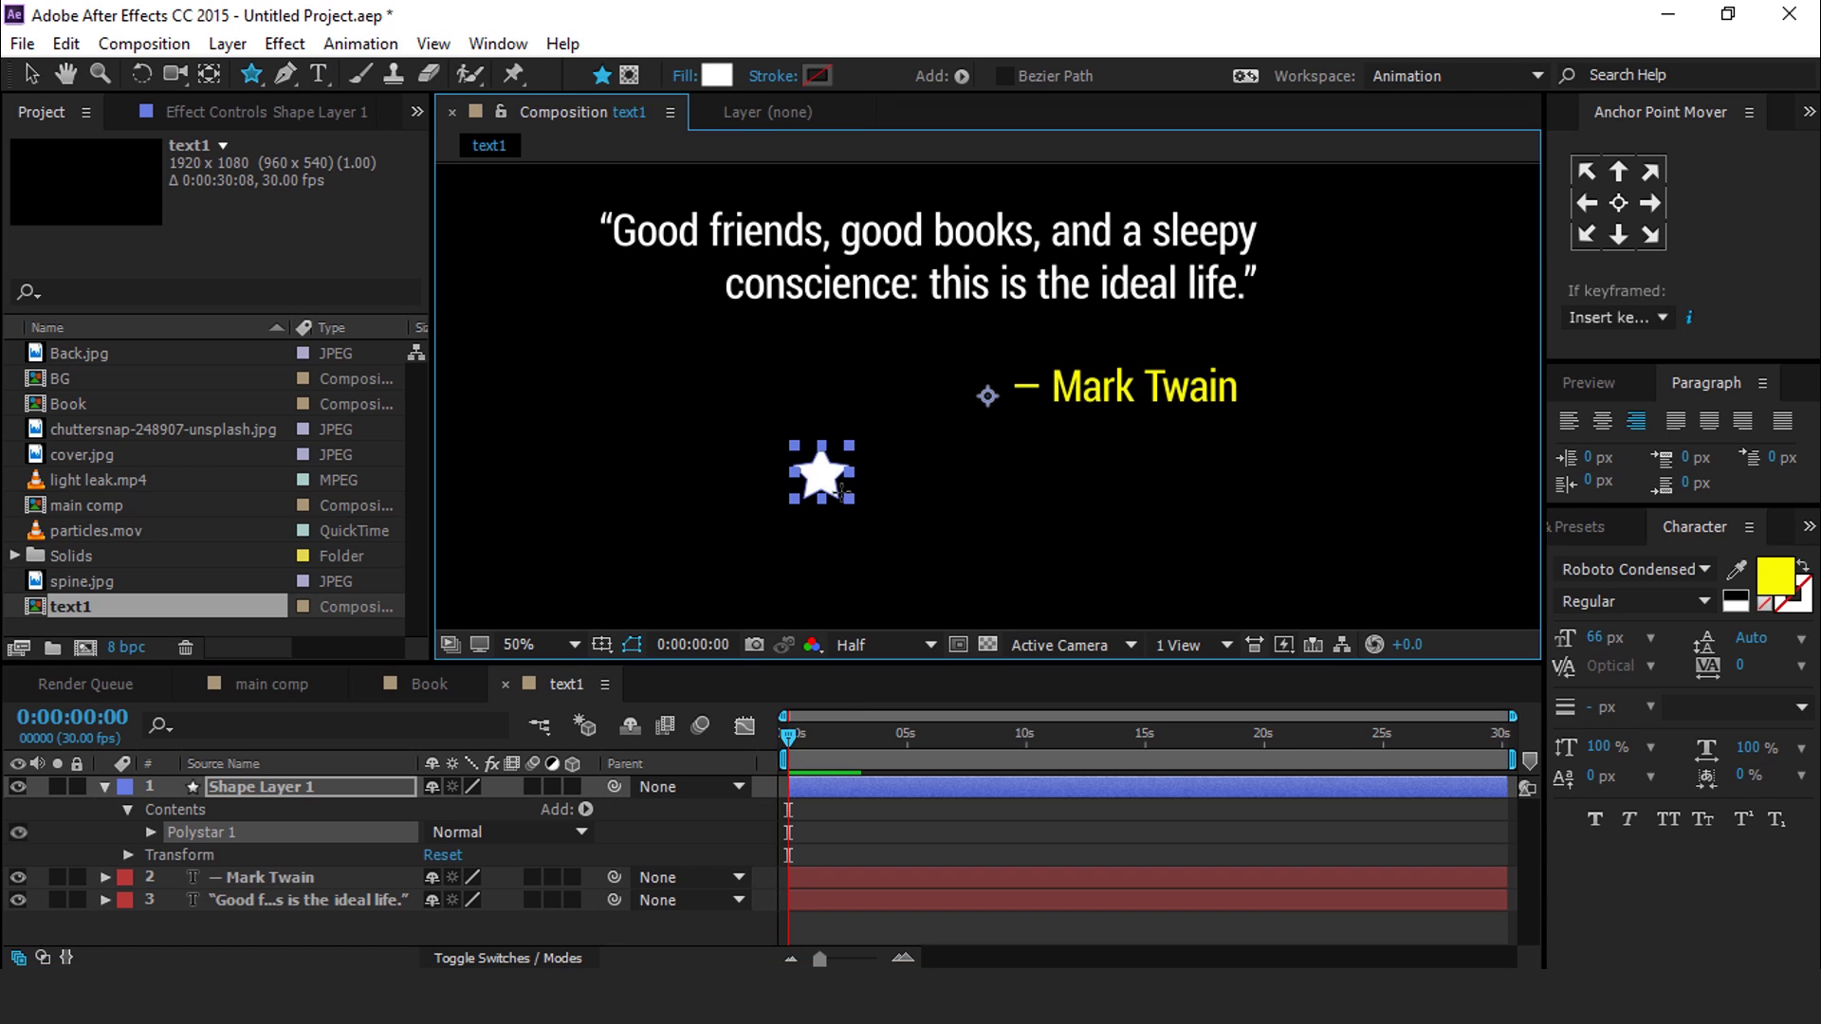
left_click(106, 786)
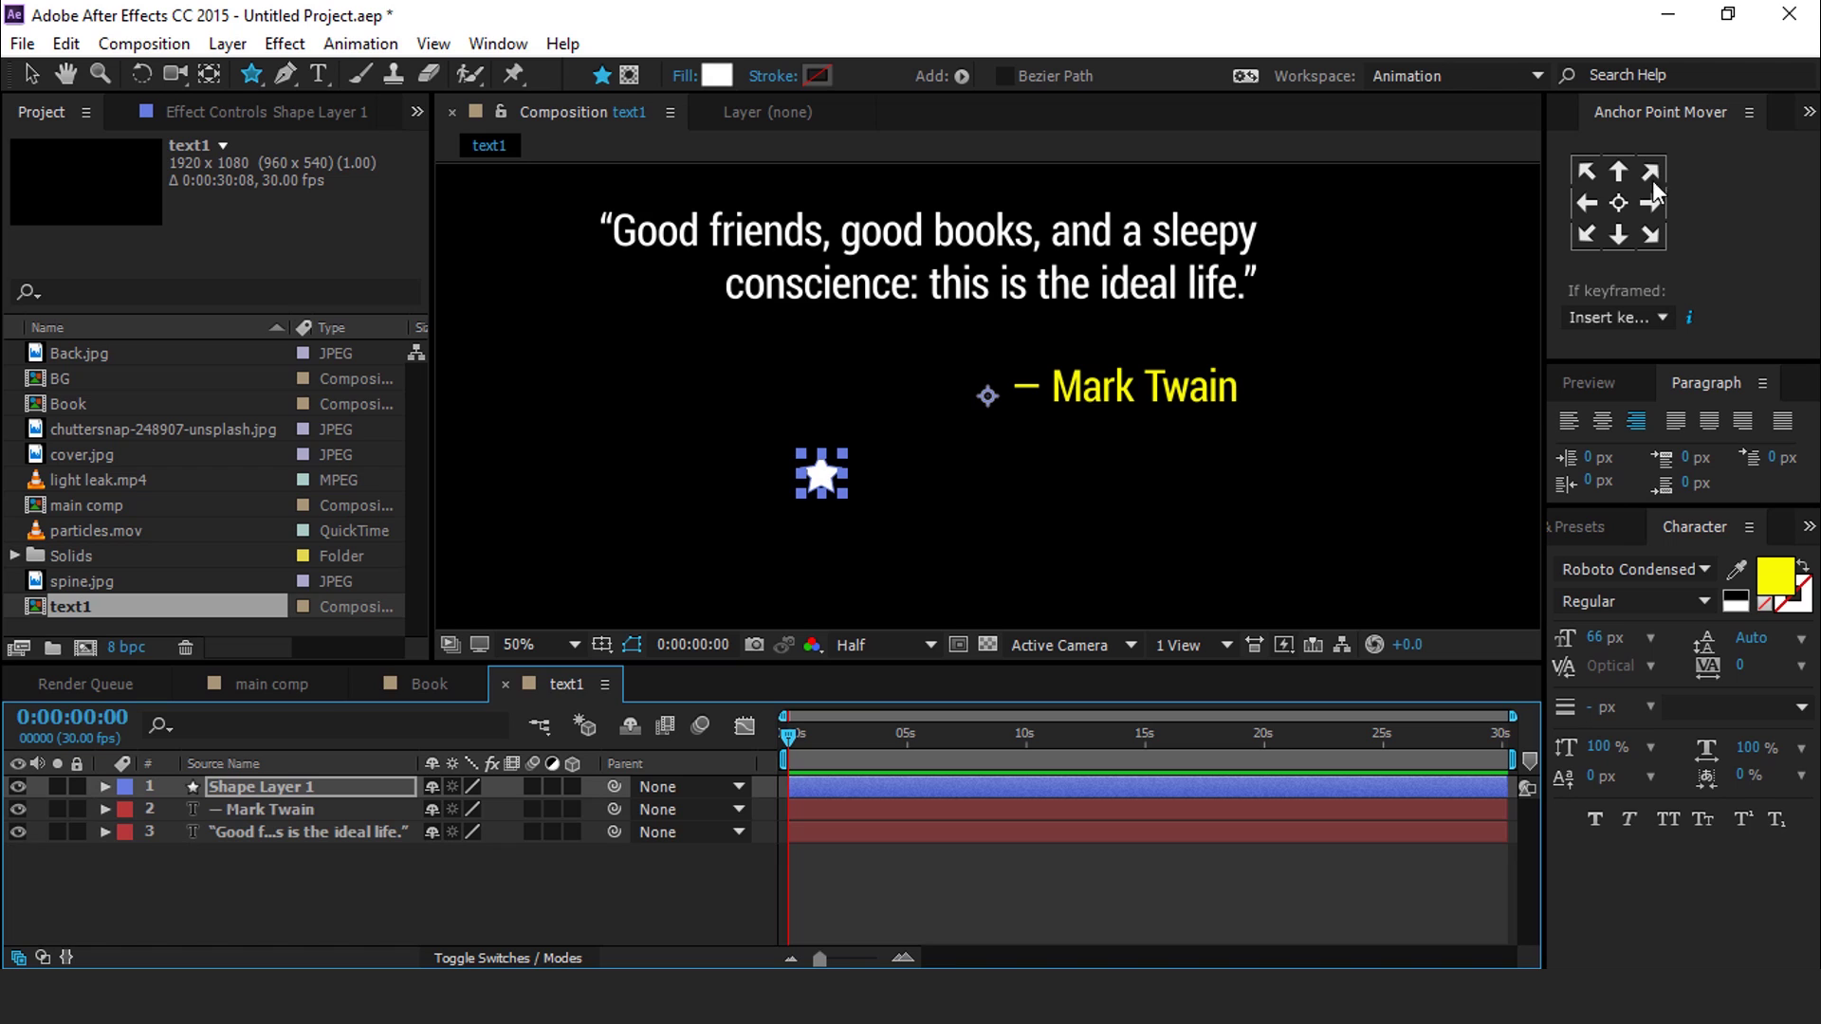
left_click(1621, 203)
key("v")
scroll(825, 480, "down", 1)
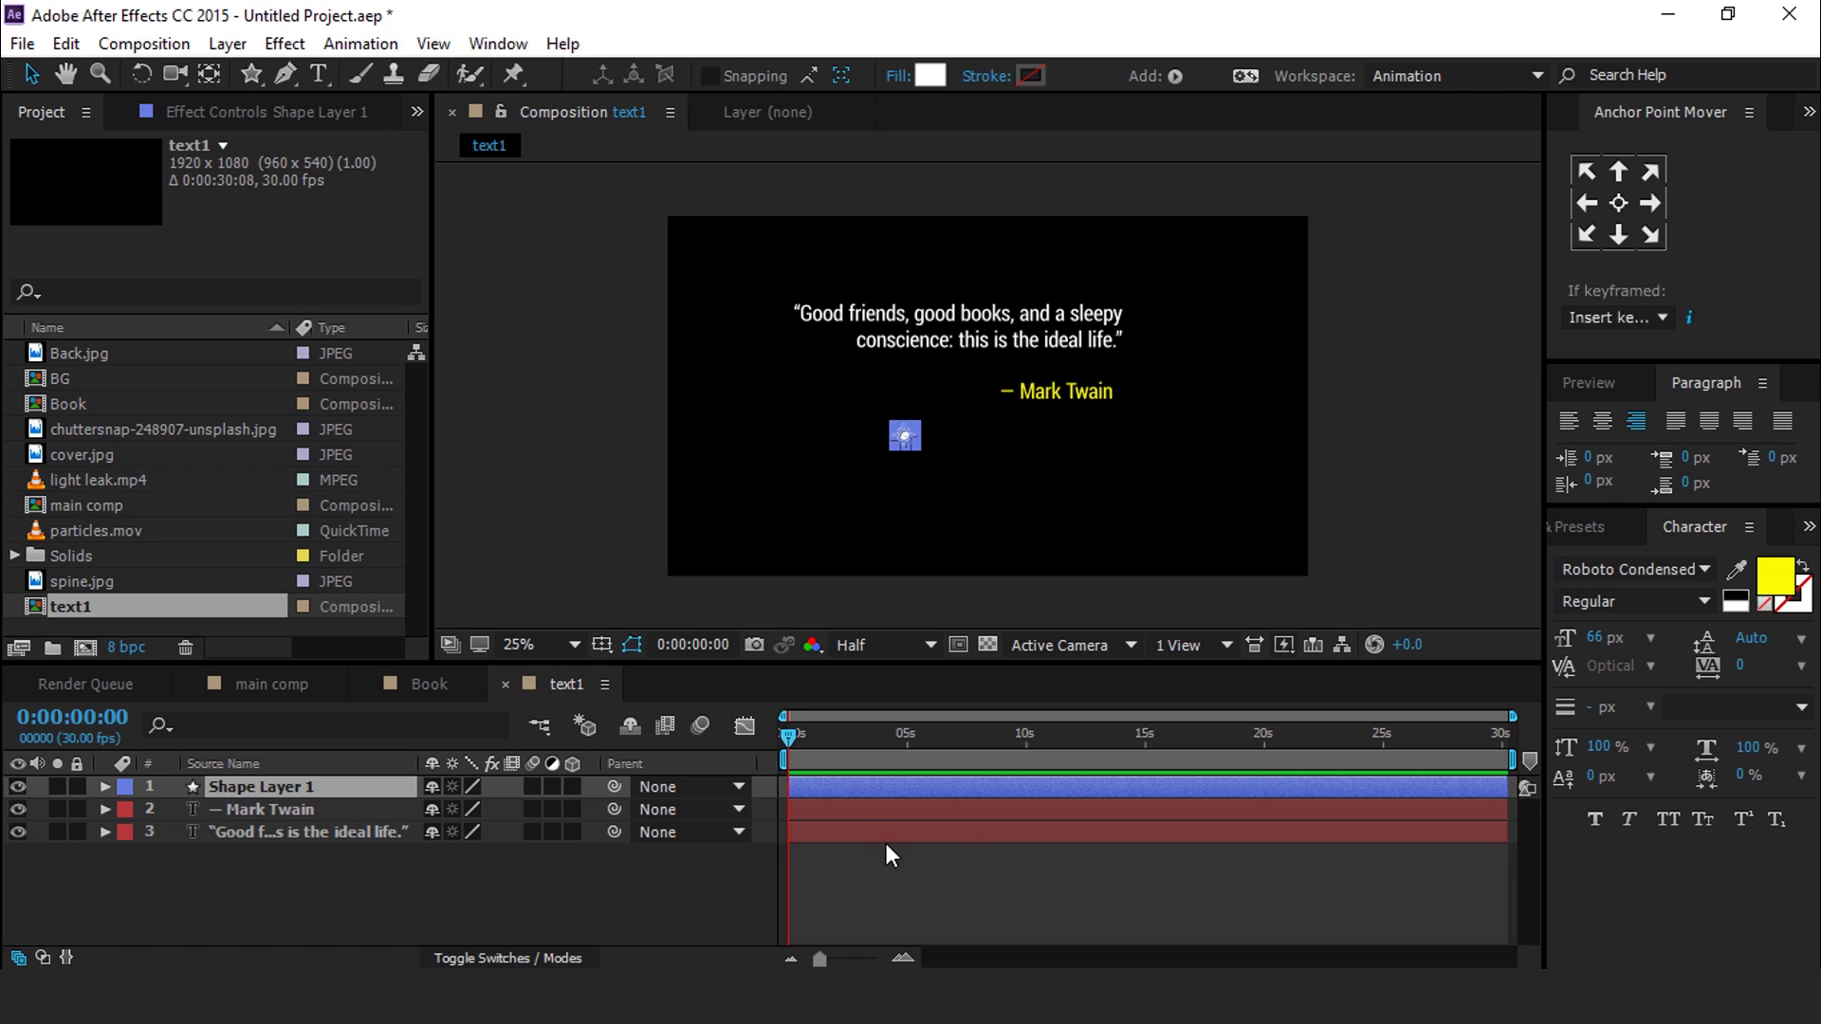
left_click(886, 844)
scroll(901, 446, "up", 1)
left_click(804, 482)
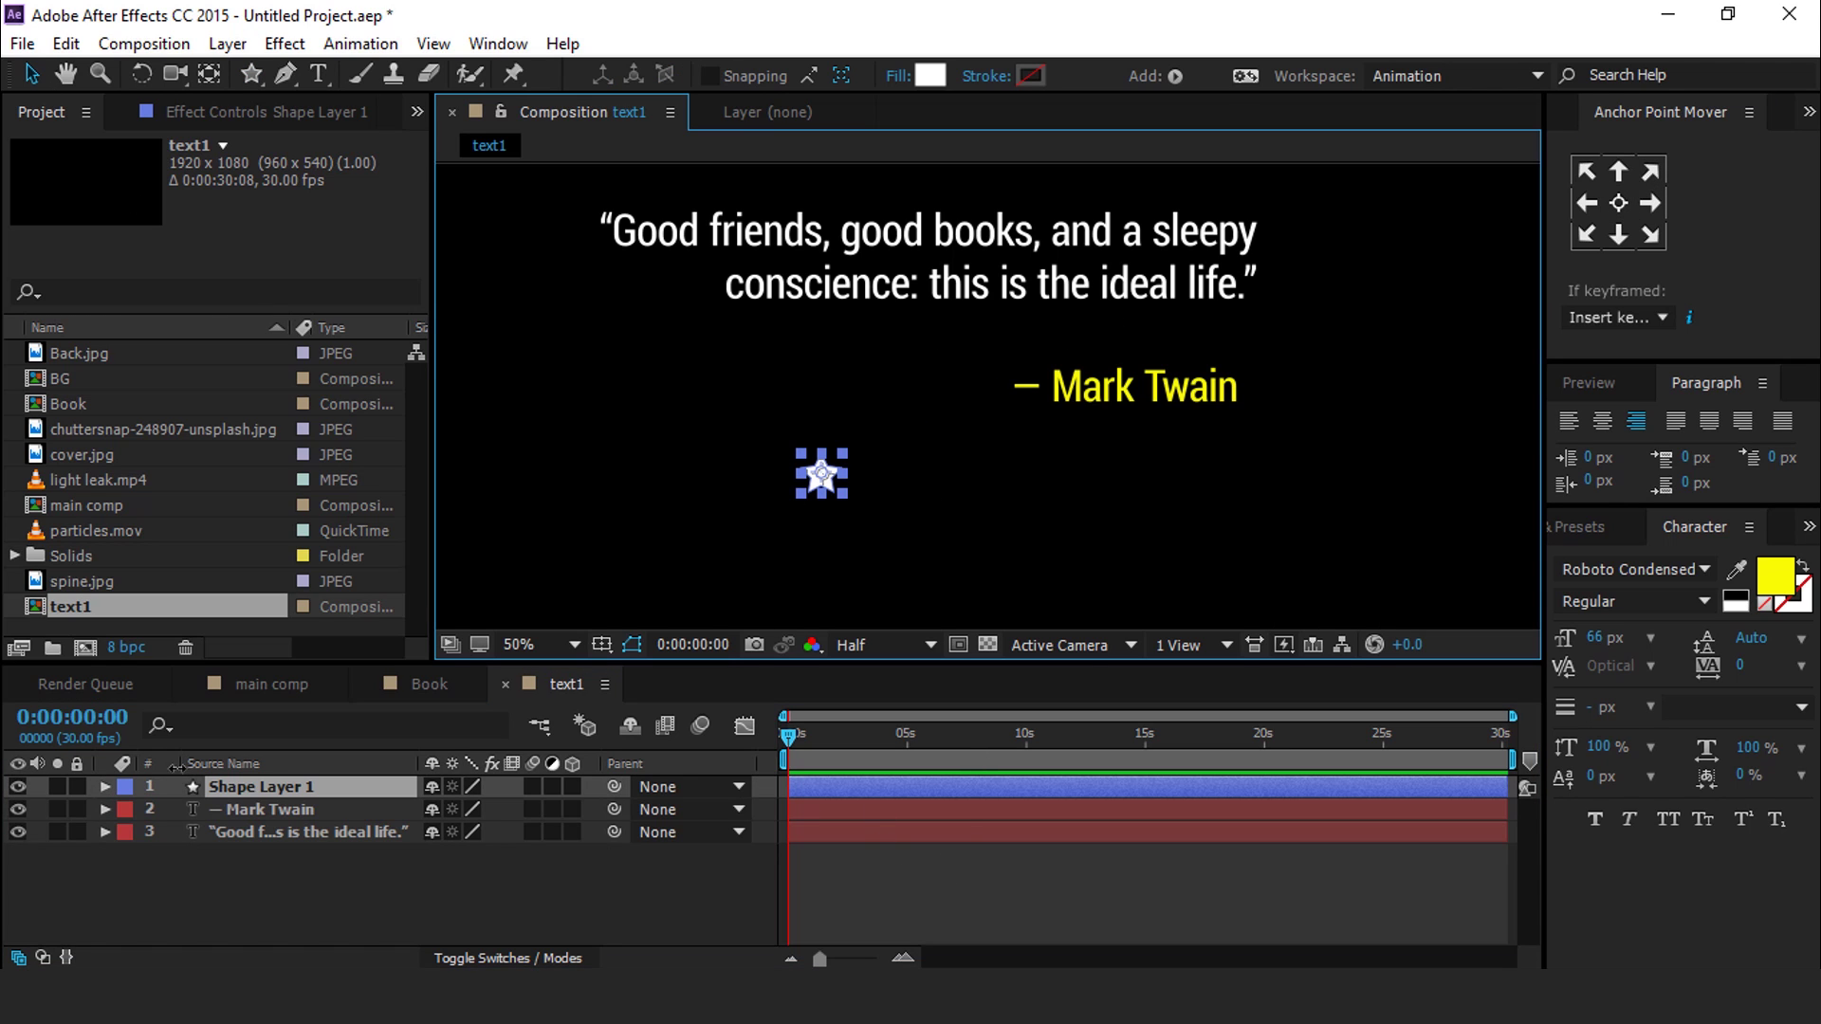
Step: Keyframe the star's Scale at 100% at 0:00:00:00 and set it to 130% at 0:00:00:04
left_click(266, 786)
key("s")
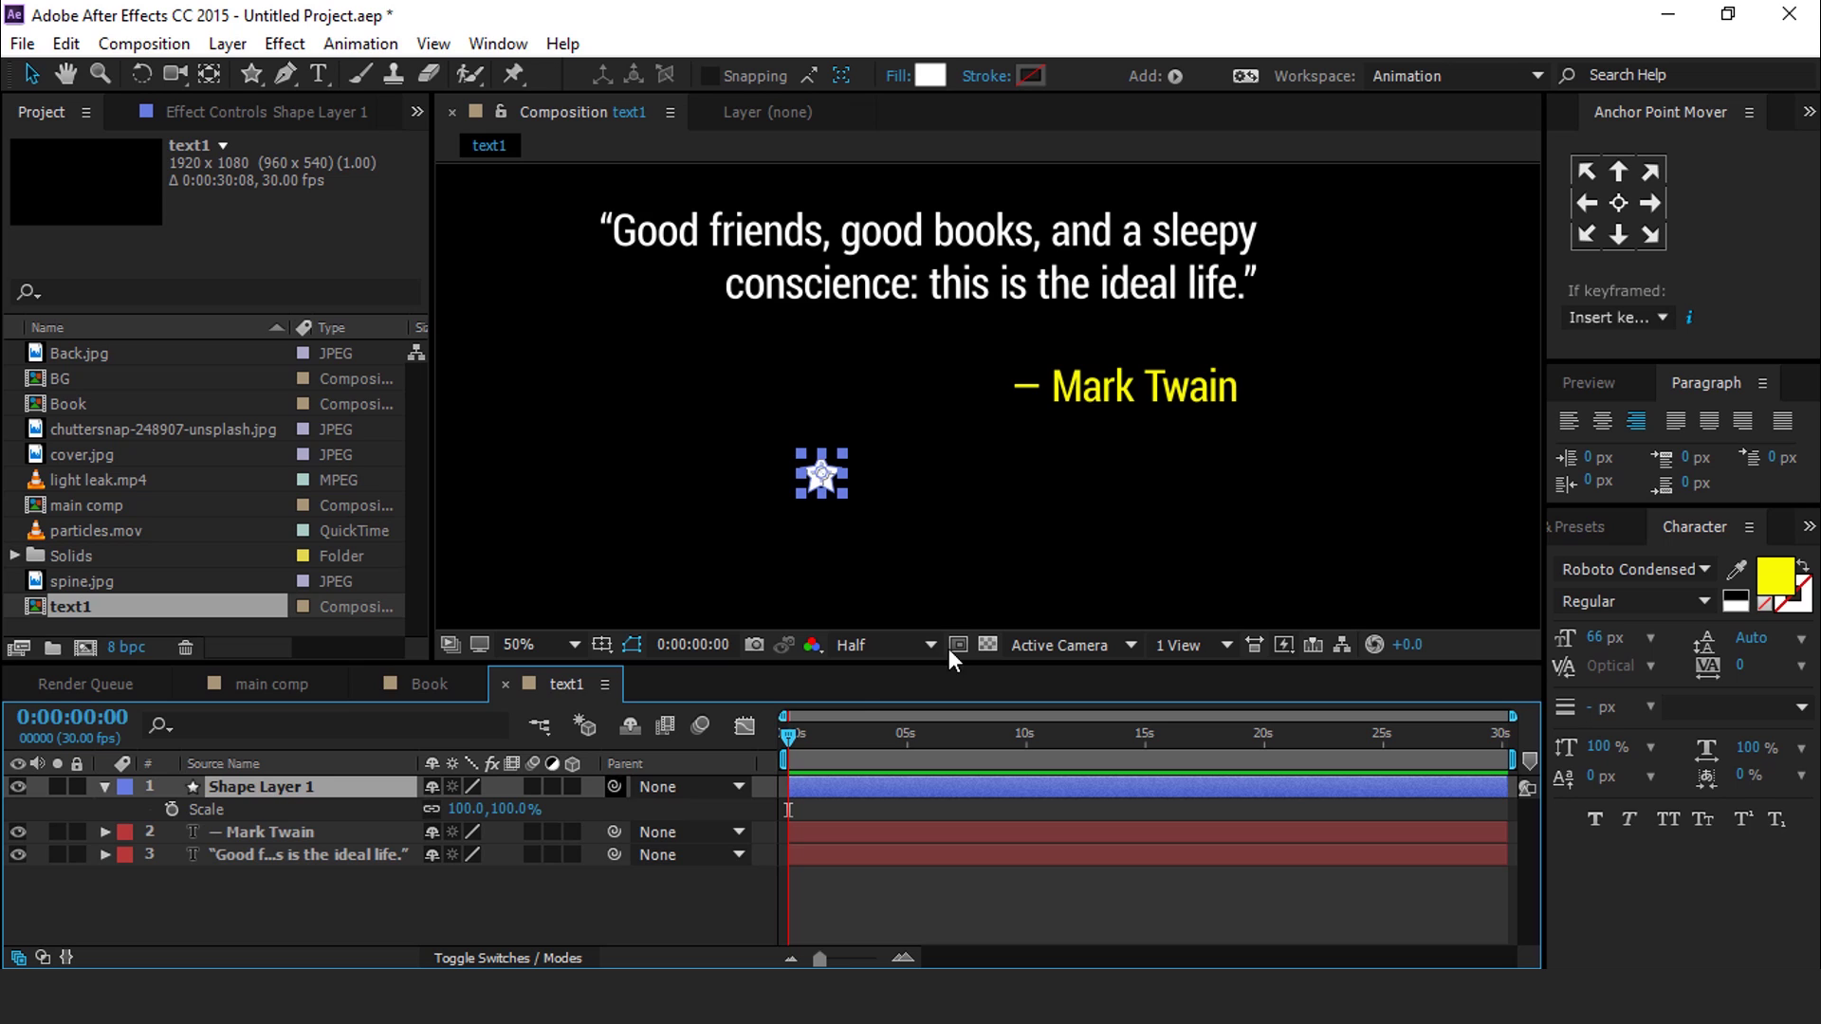
left_click(171, 809)
key("=")
key("=")
key("=")
left_click_drag(793, 736, 821, 732)
left_click(494, 809)
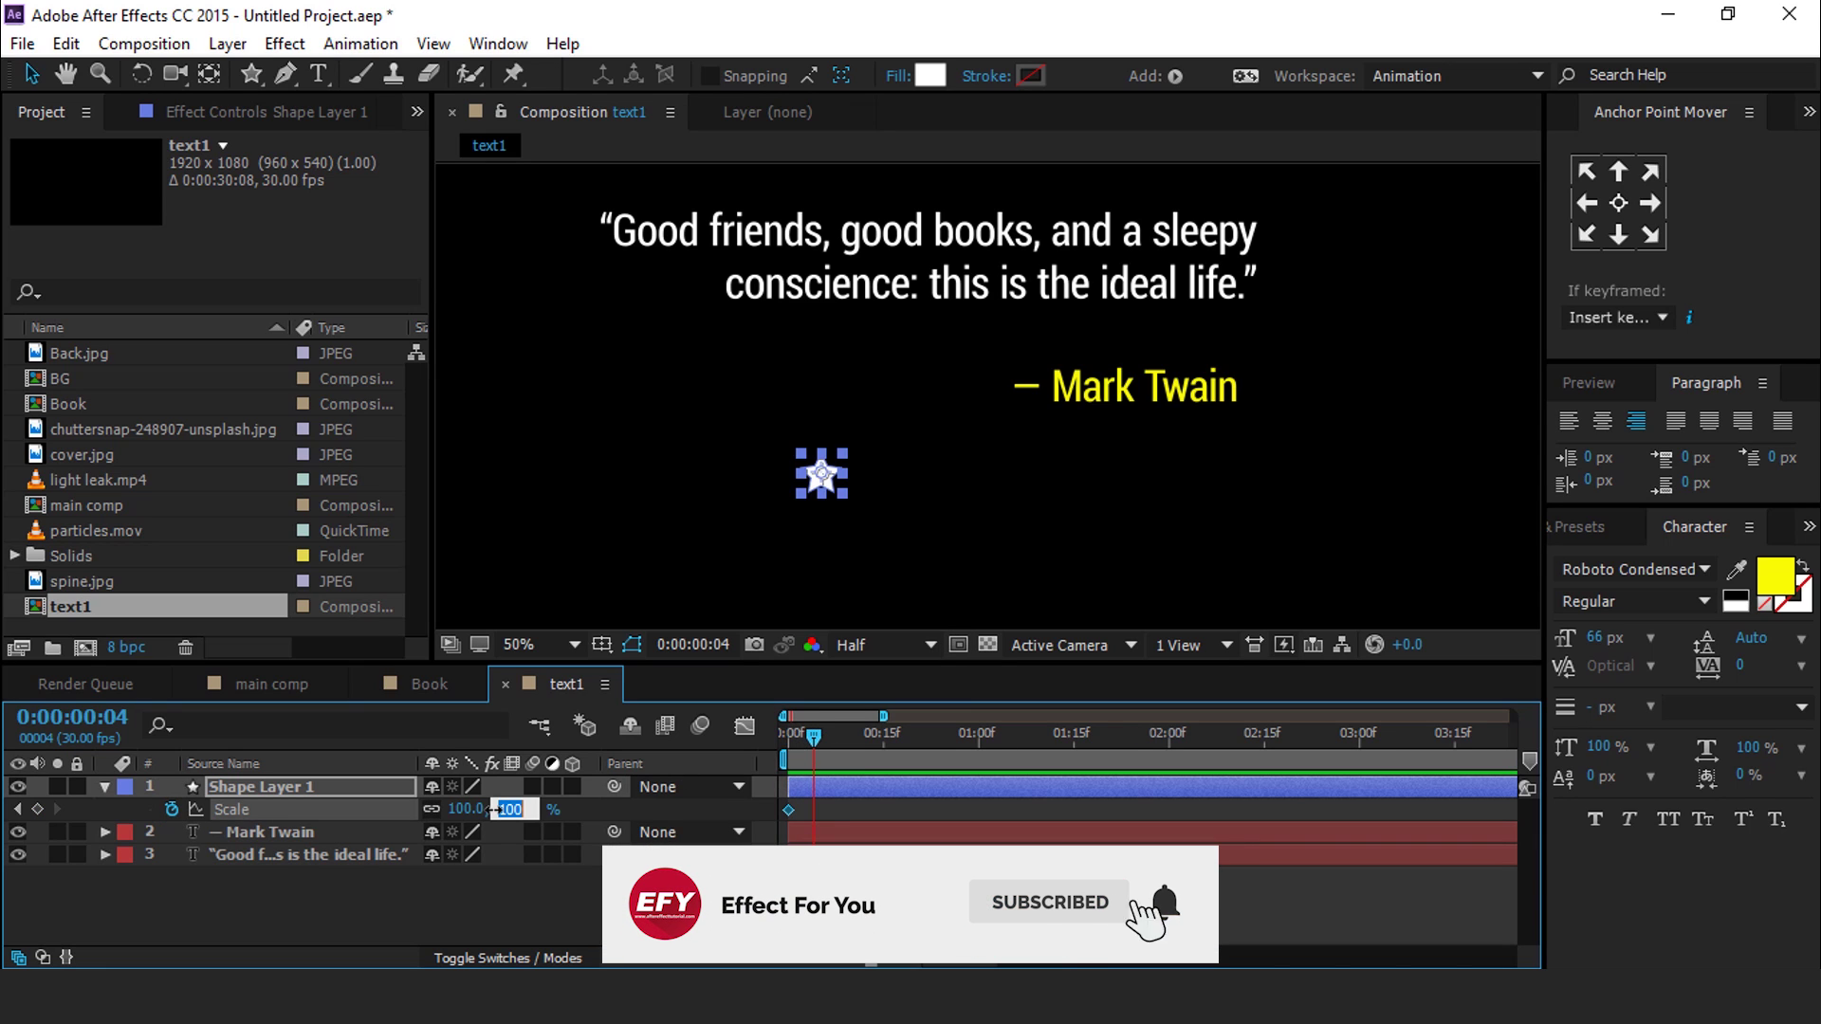
type("130")
key("Return")
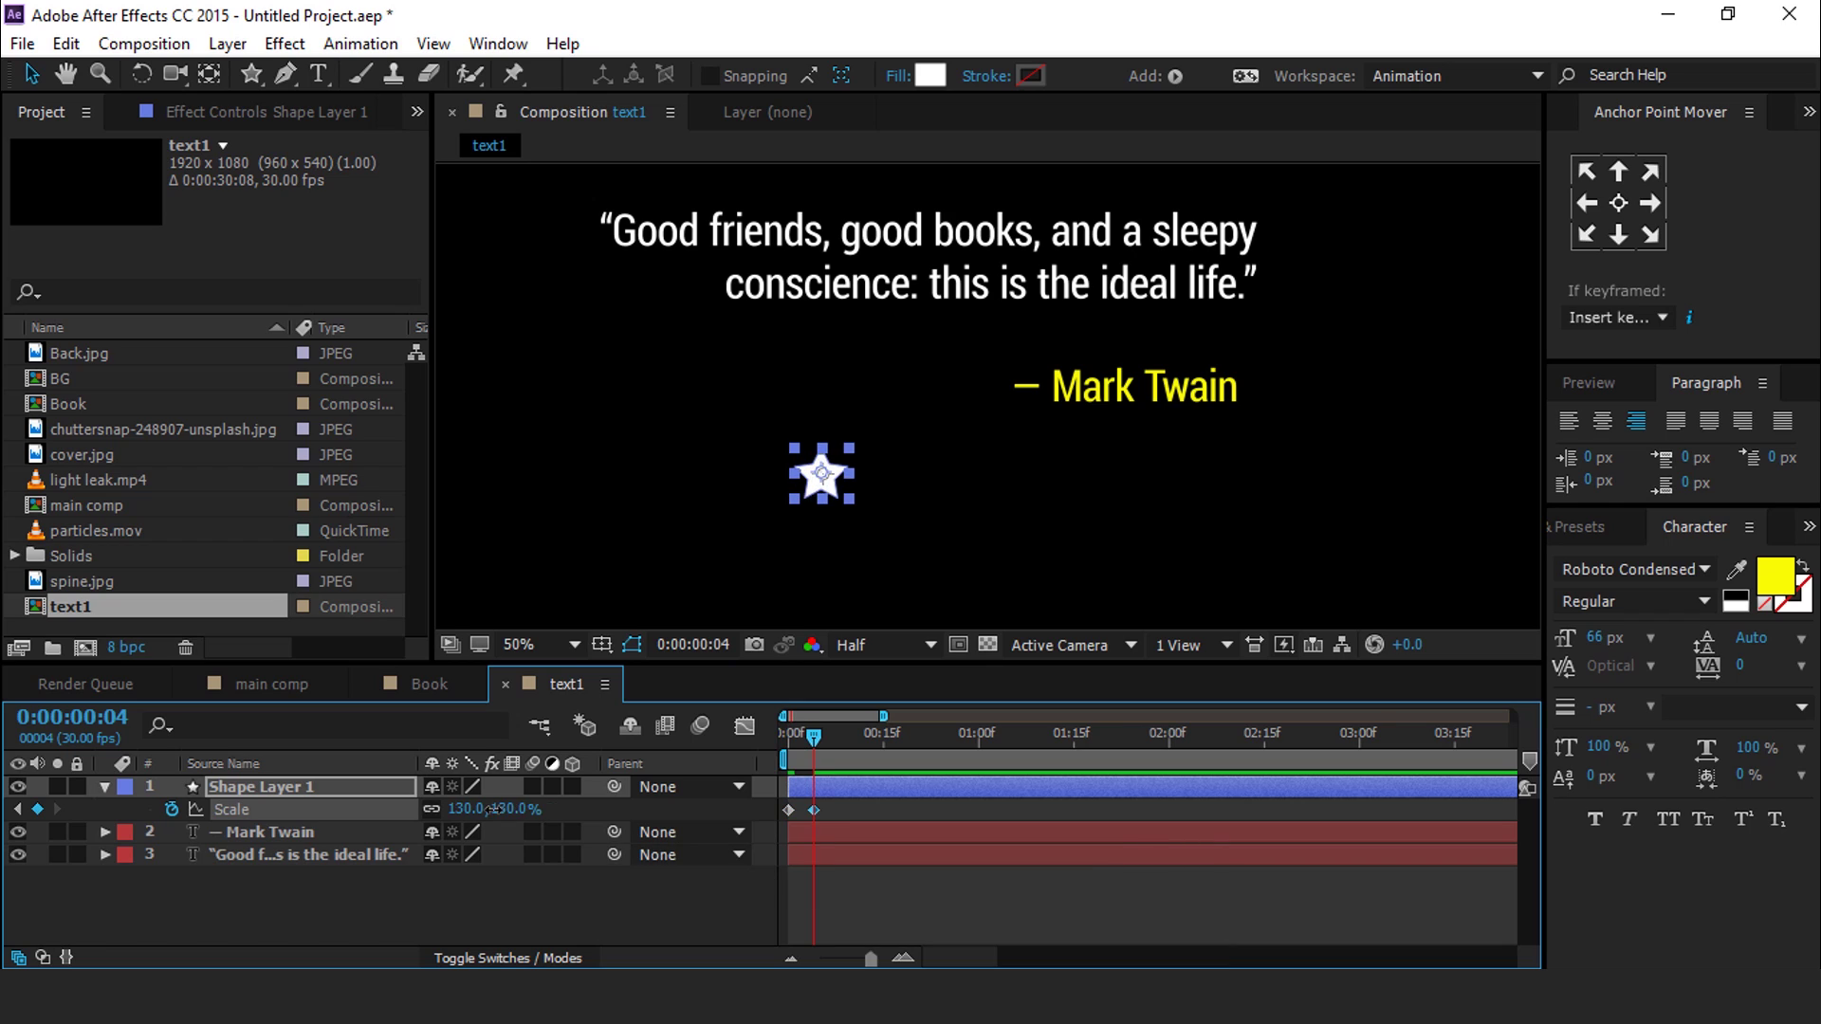
Step: Set the star's Scale to 100% at 0:00:00:08 and scrub through the pulse animation
left_click_drag(816, 735, 838, 738)
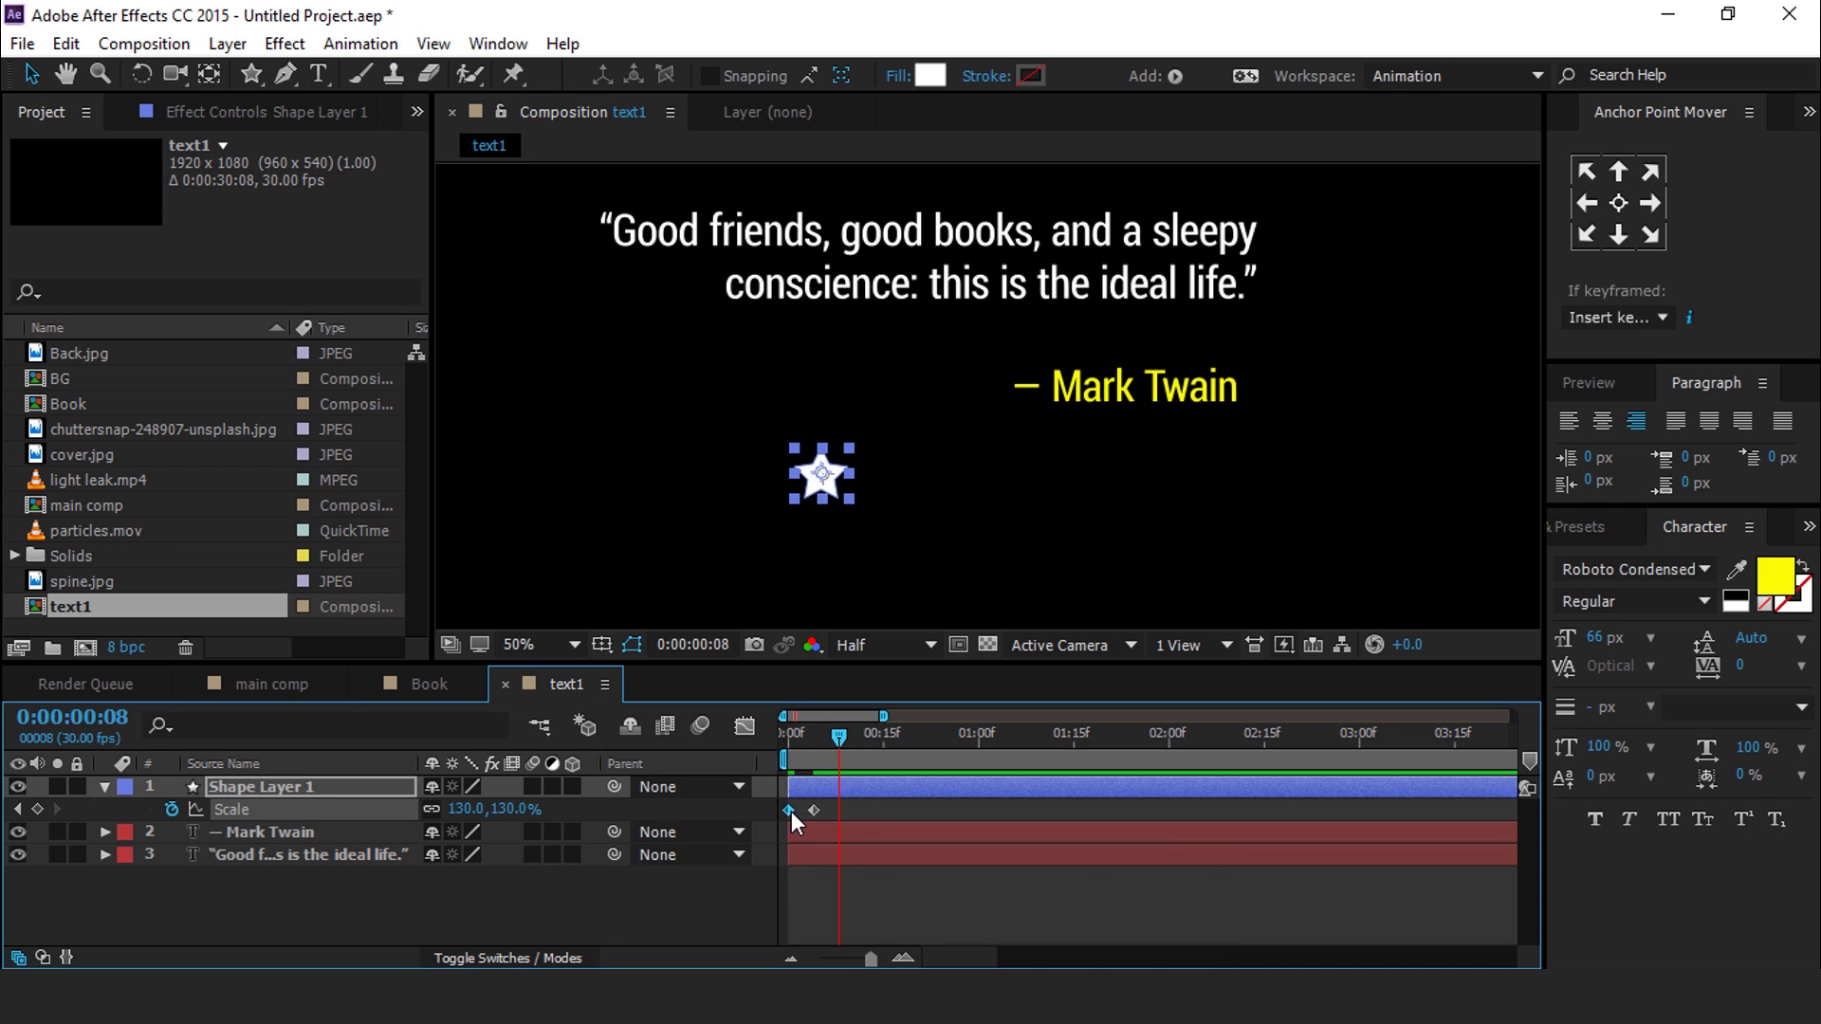
left_click(465, 809)
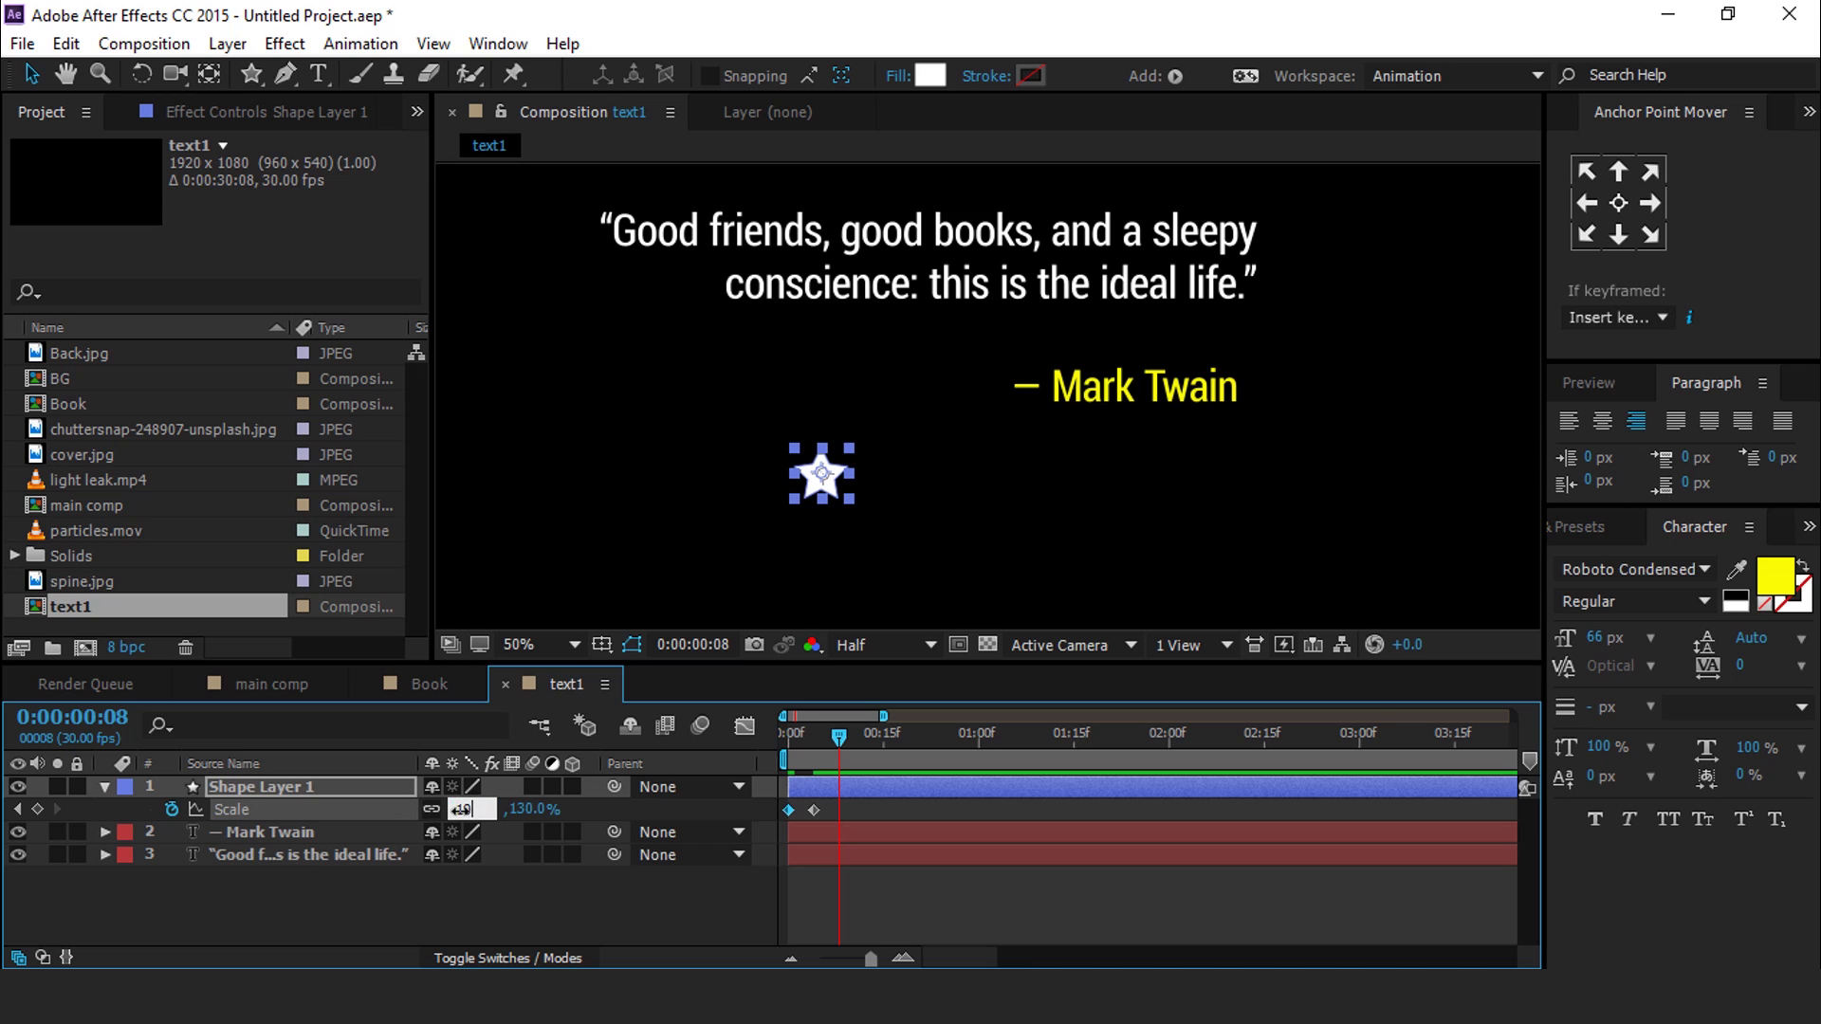
type("100")
key("Return")
left_click(893, 882)
mouse_move(828, 735)
left_mouse_down()
mouse_move(790, 736)
mouse_move(845, 746)
left_mouse_up()
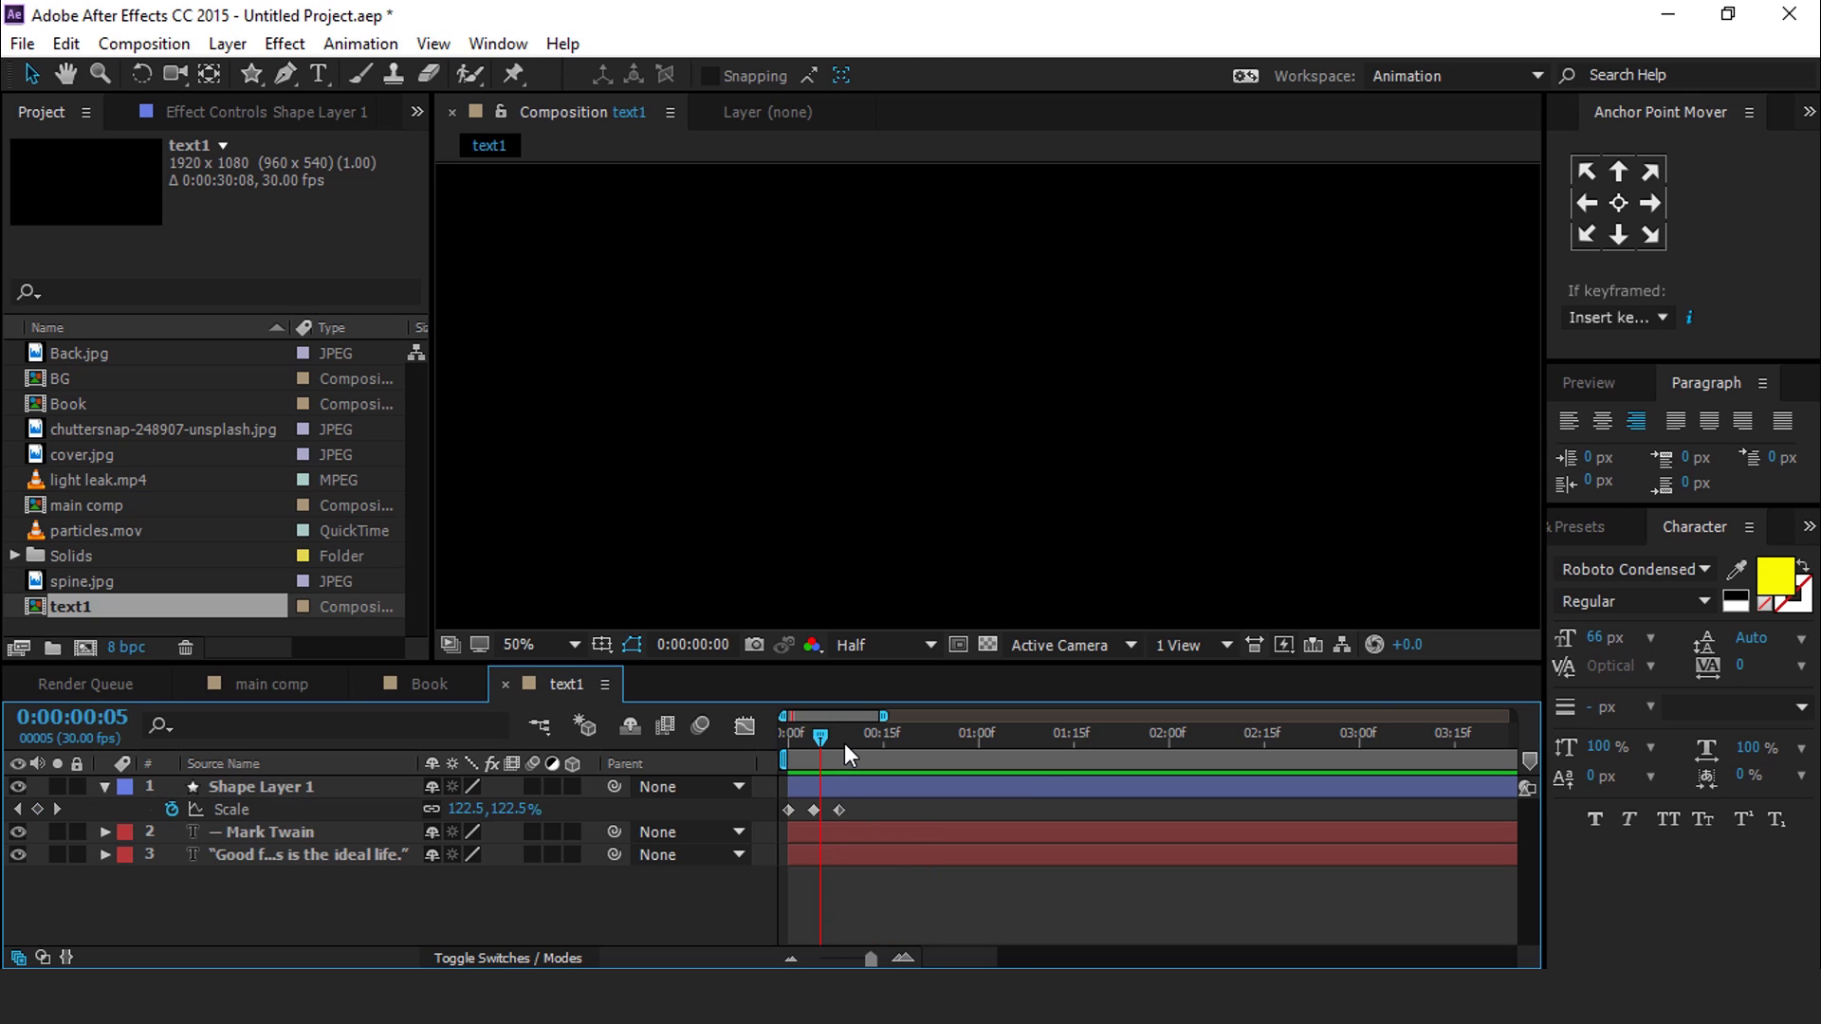
left_click(798, 732)
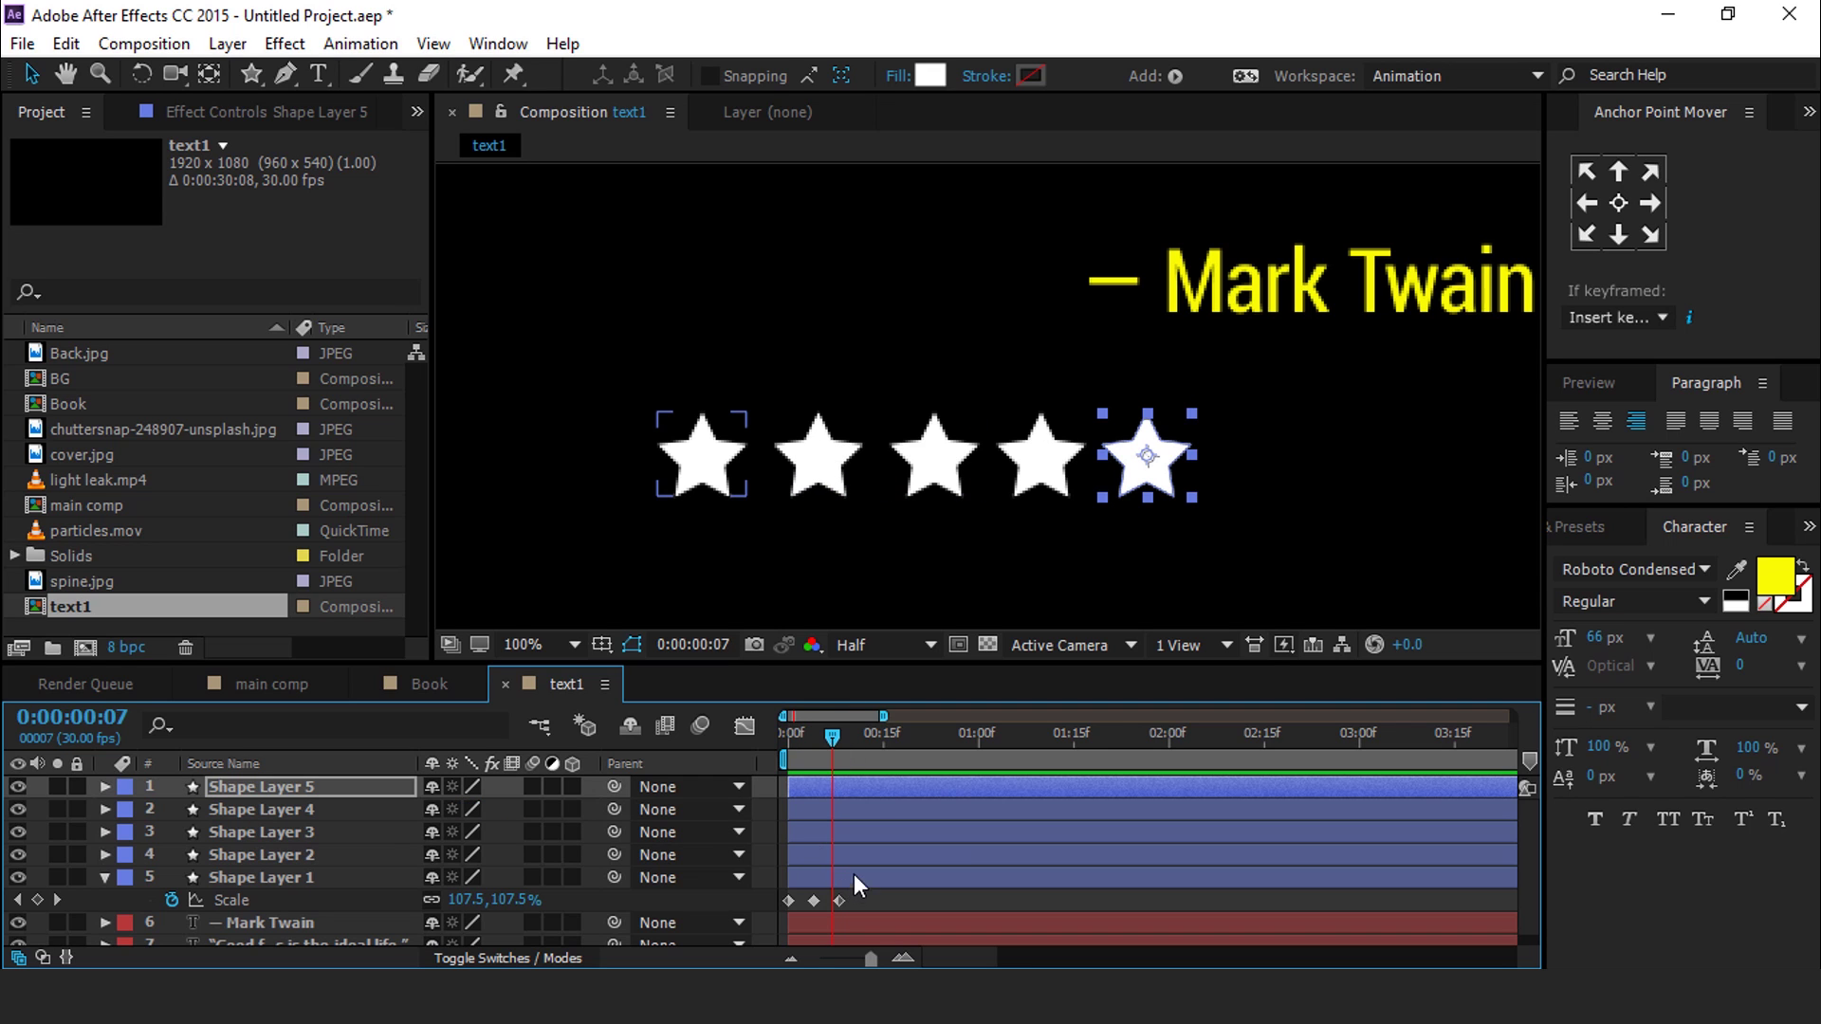
Step: Select all five star shape layers and reveal their Scale keyframes
left_click(853, 877)
left_click(863, 783, "shift")
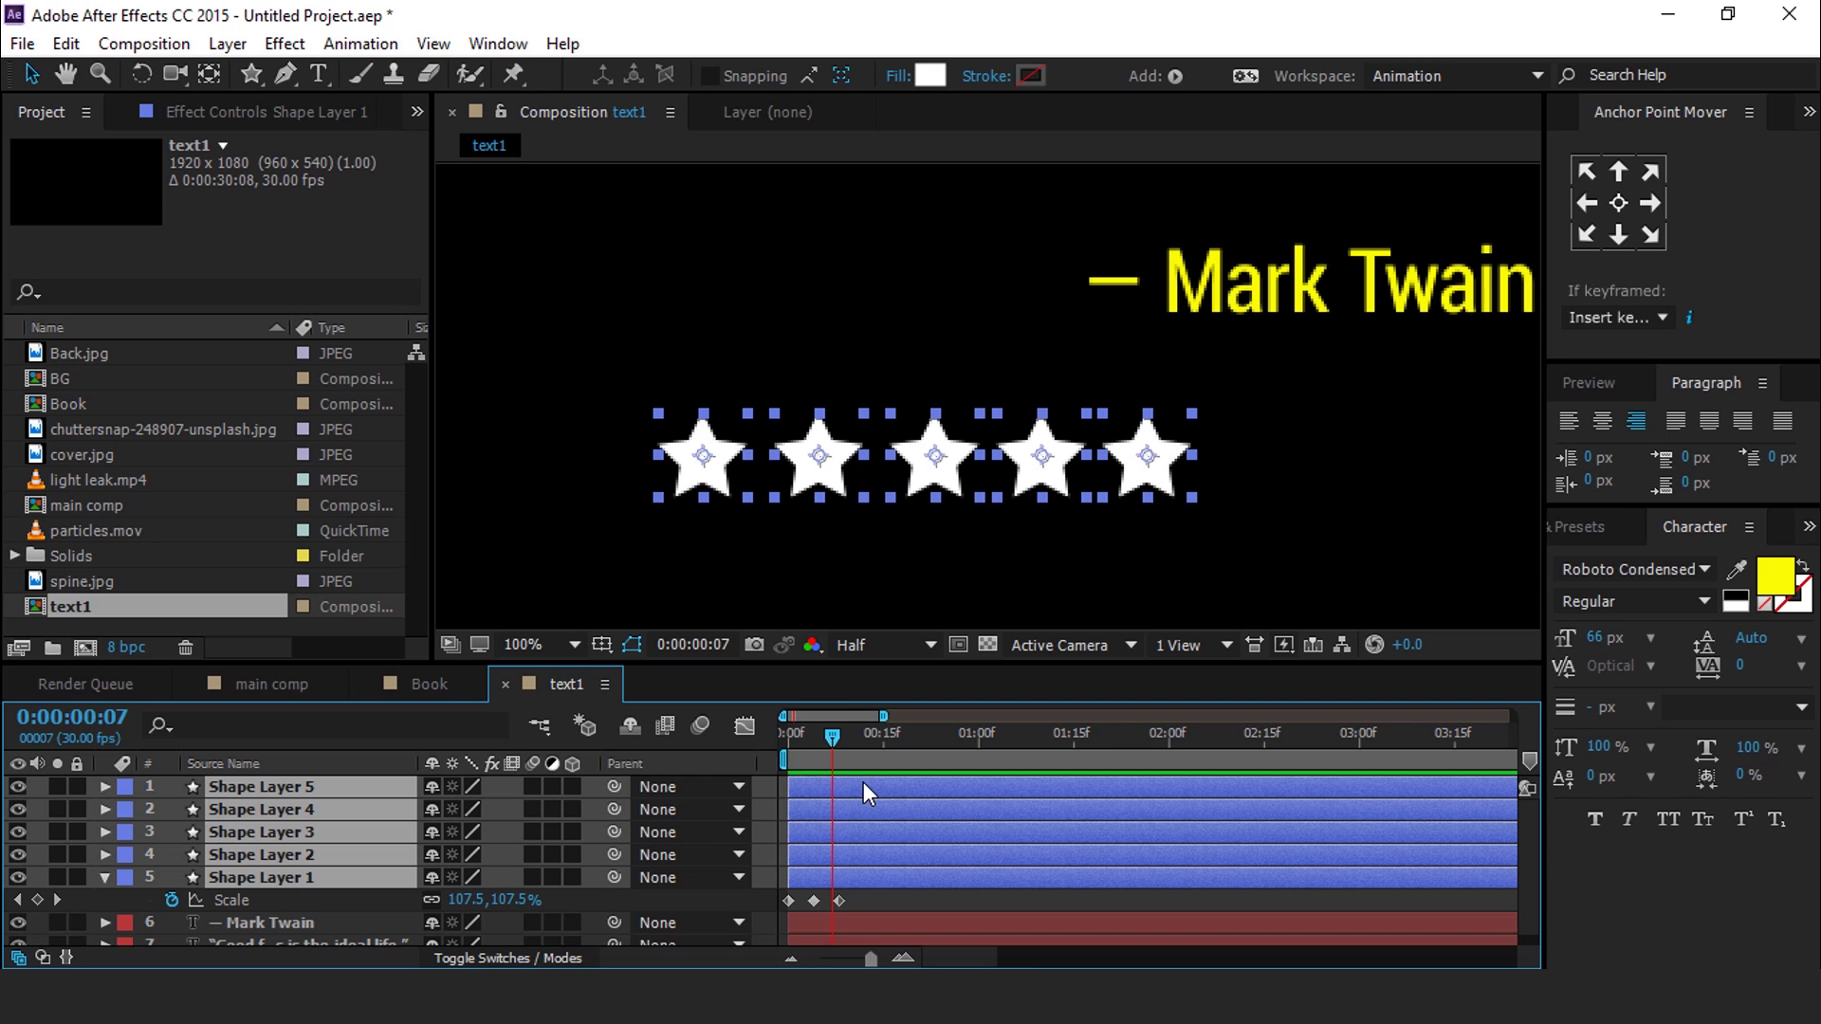
key("u")
key("u")
scroll(909, 850, "down", 3)
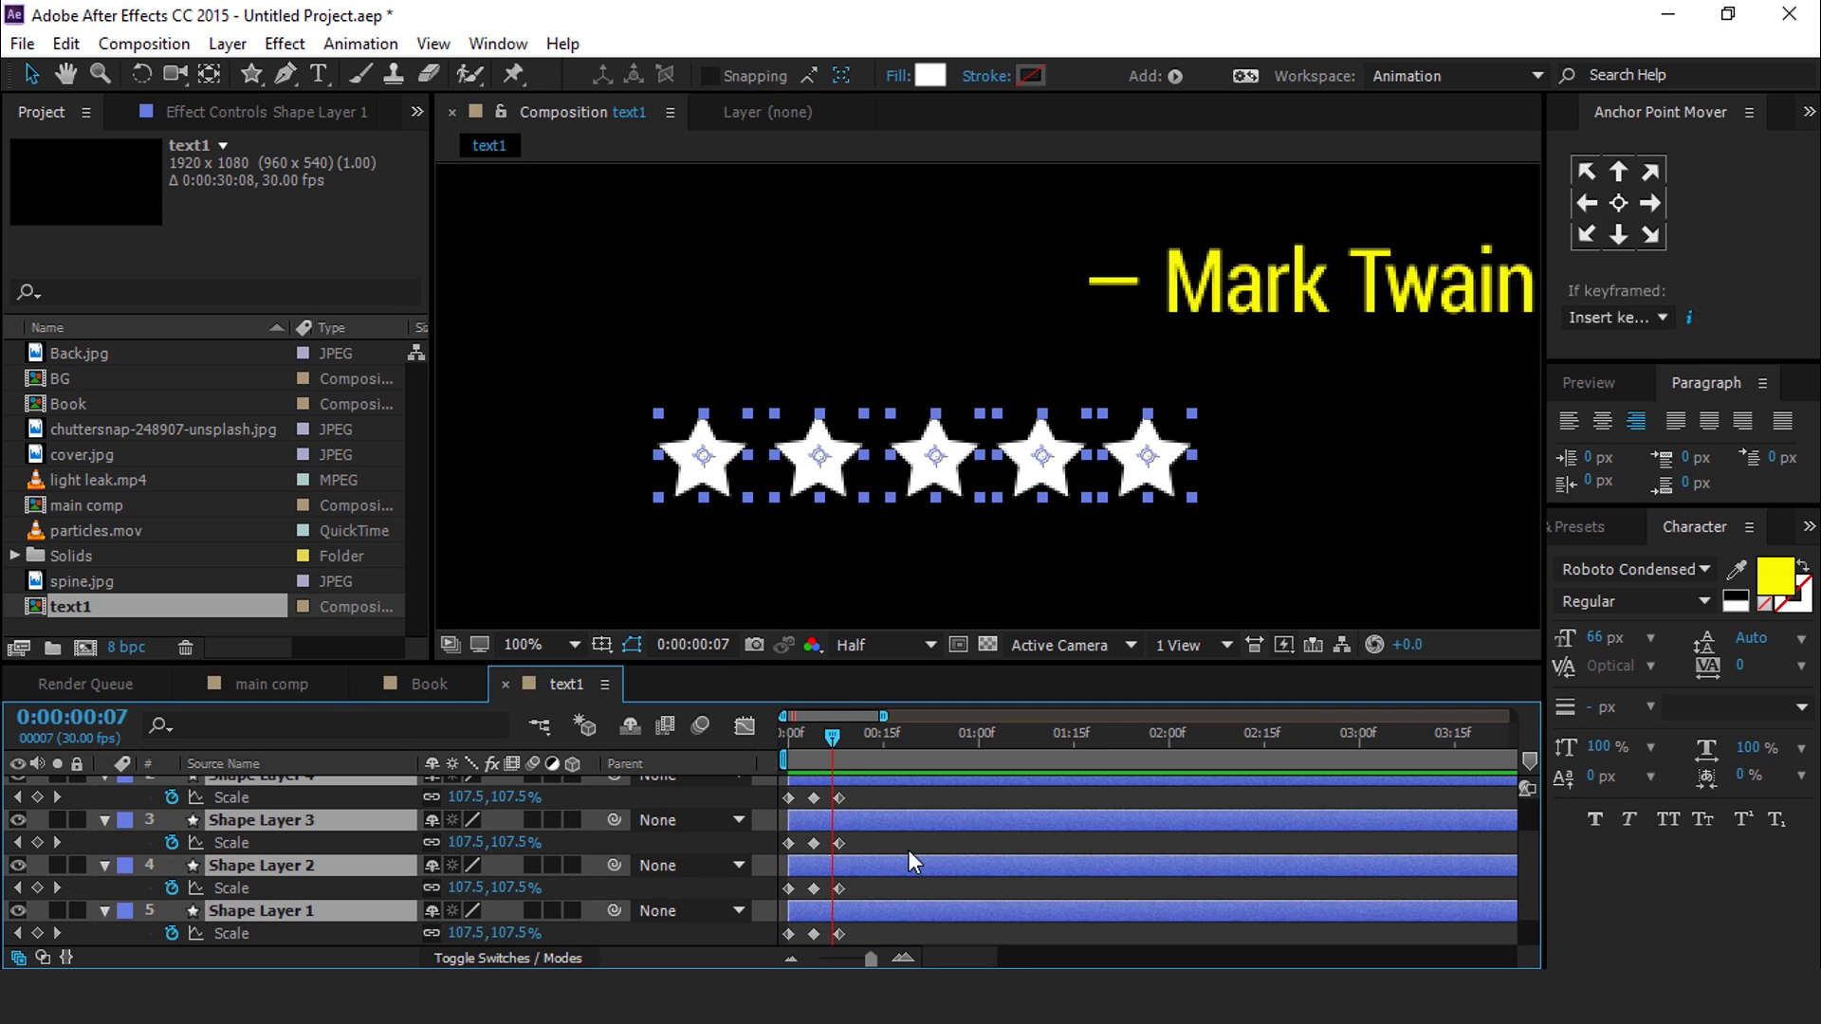
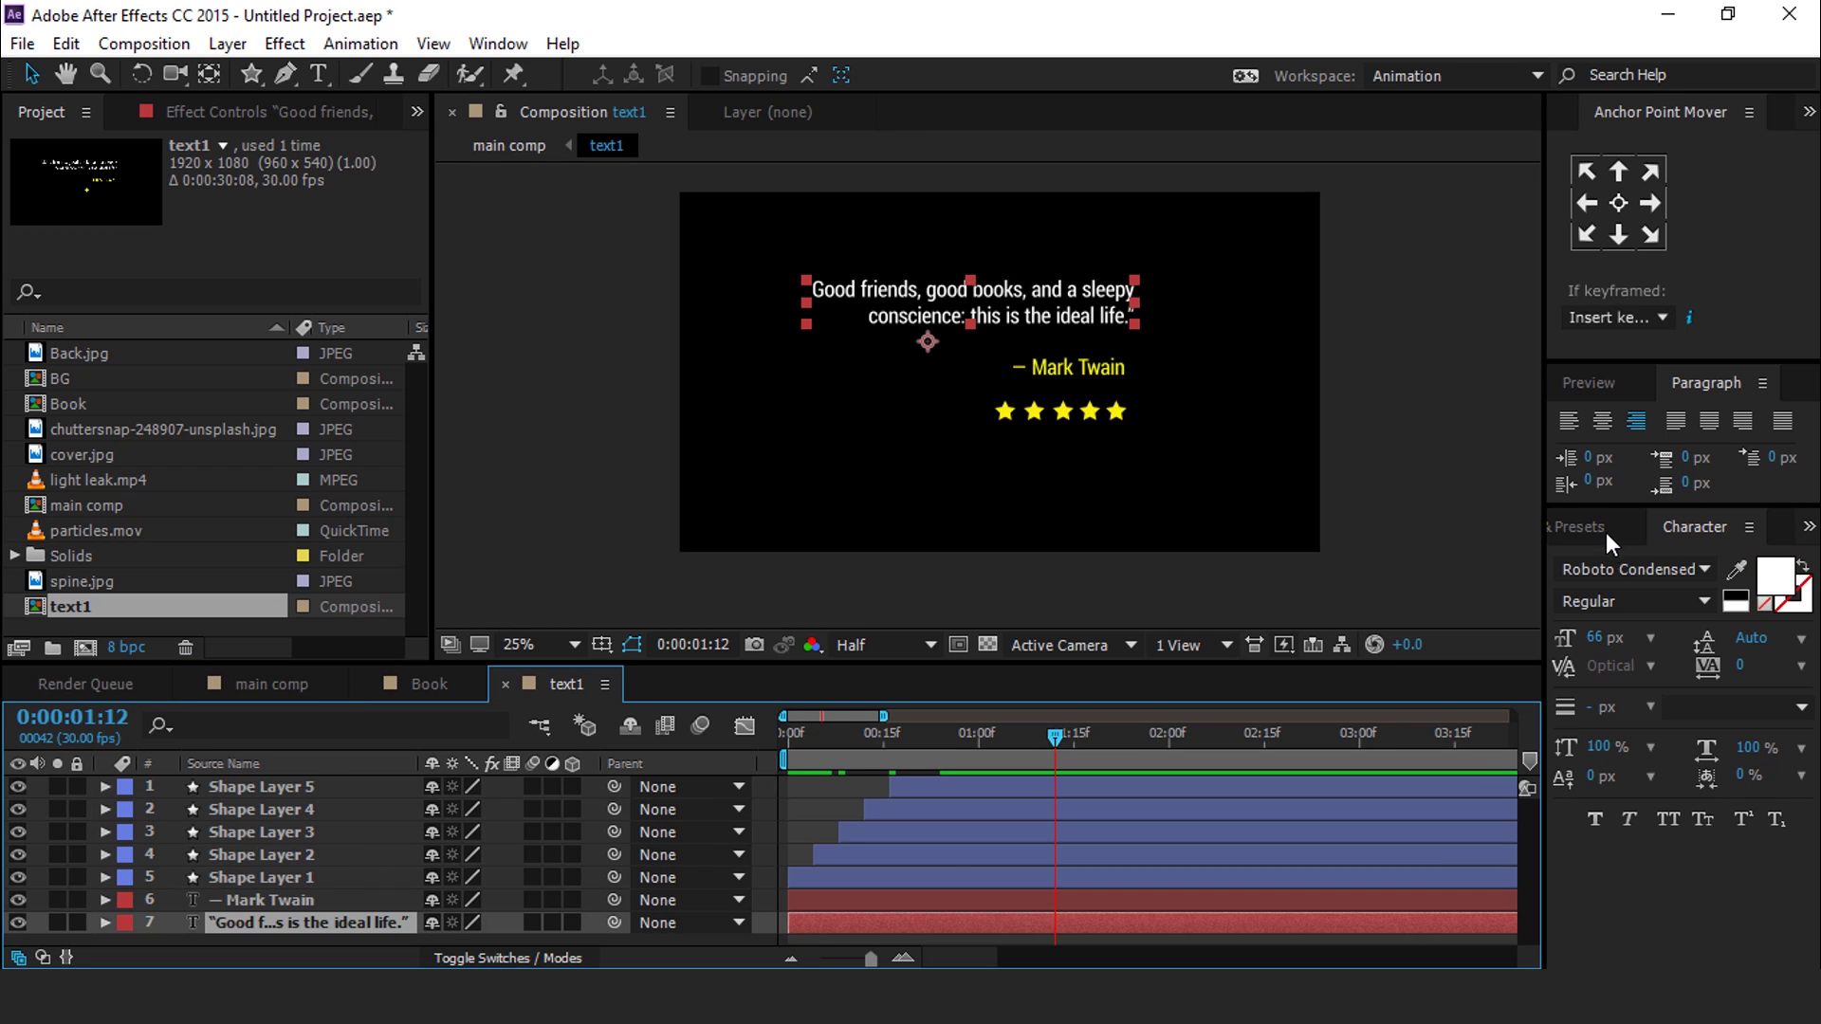
Step: Apply the Fade Up Lines text animation preset to the quote text layer at 0:00:01:12
left_click(1604, 527)
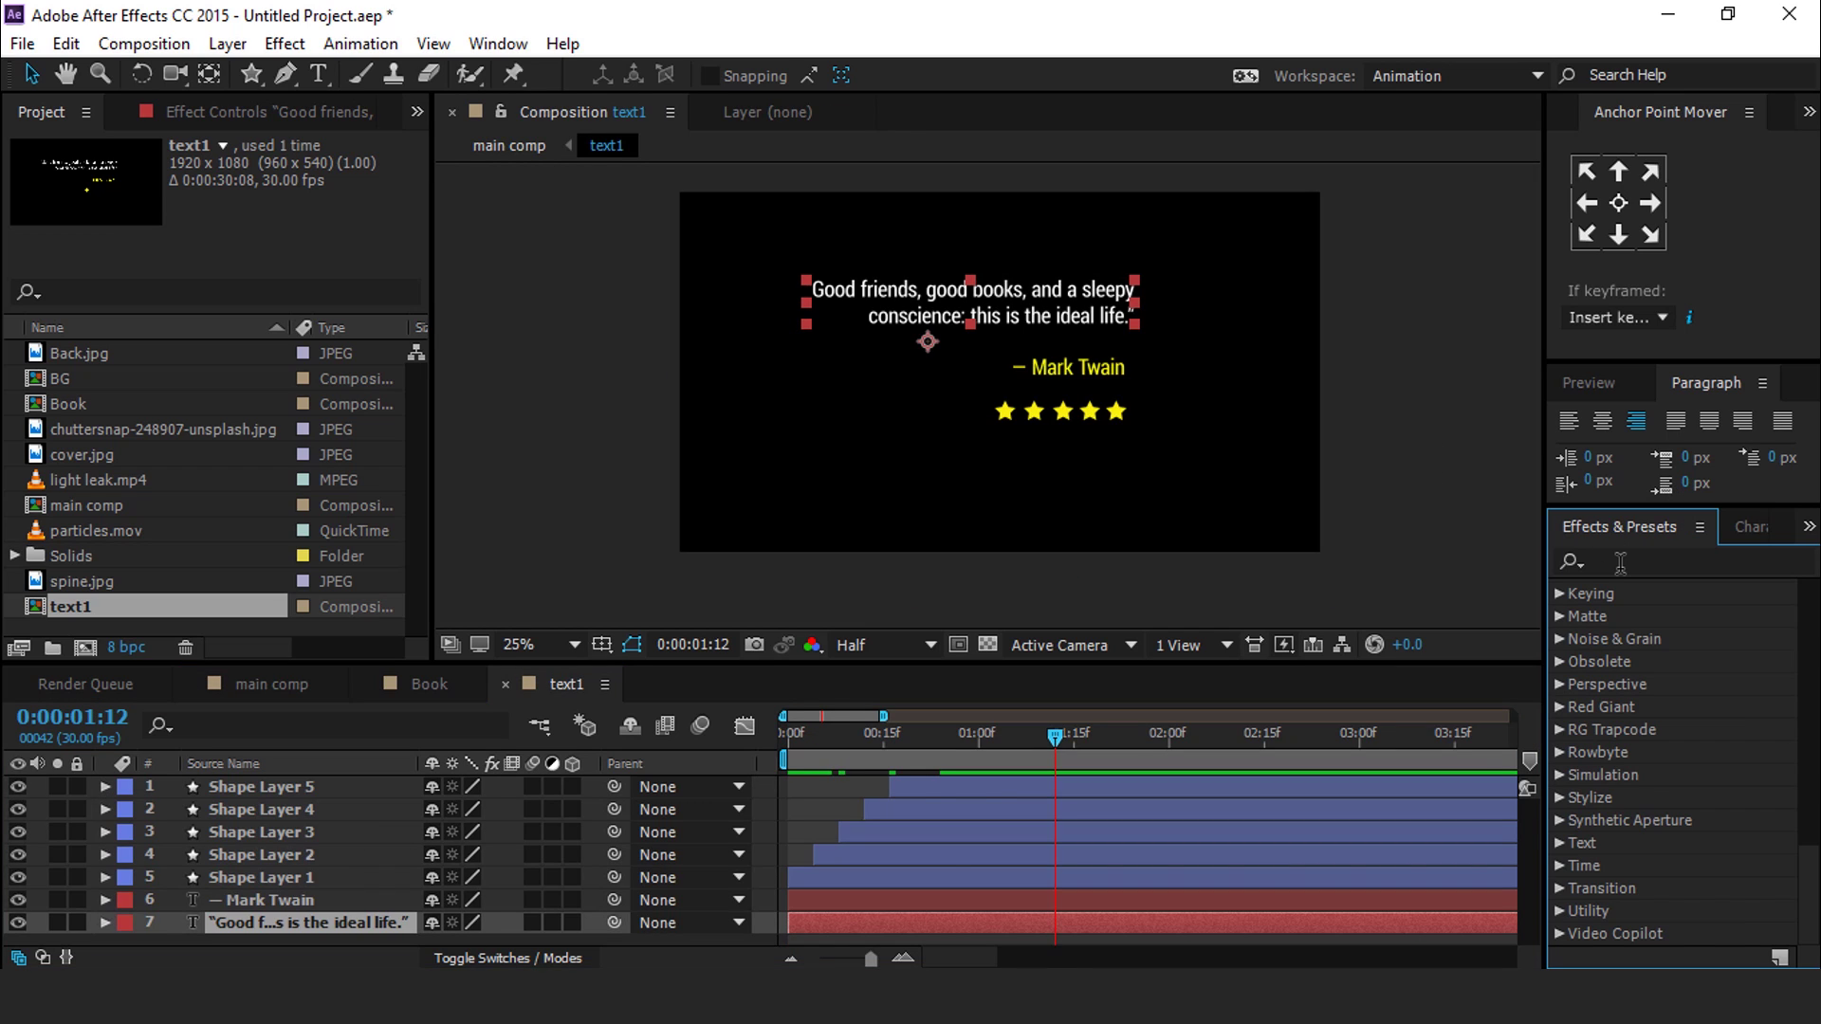
scroll(1635, 652, "up", 15)
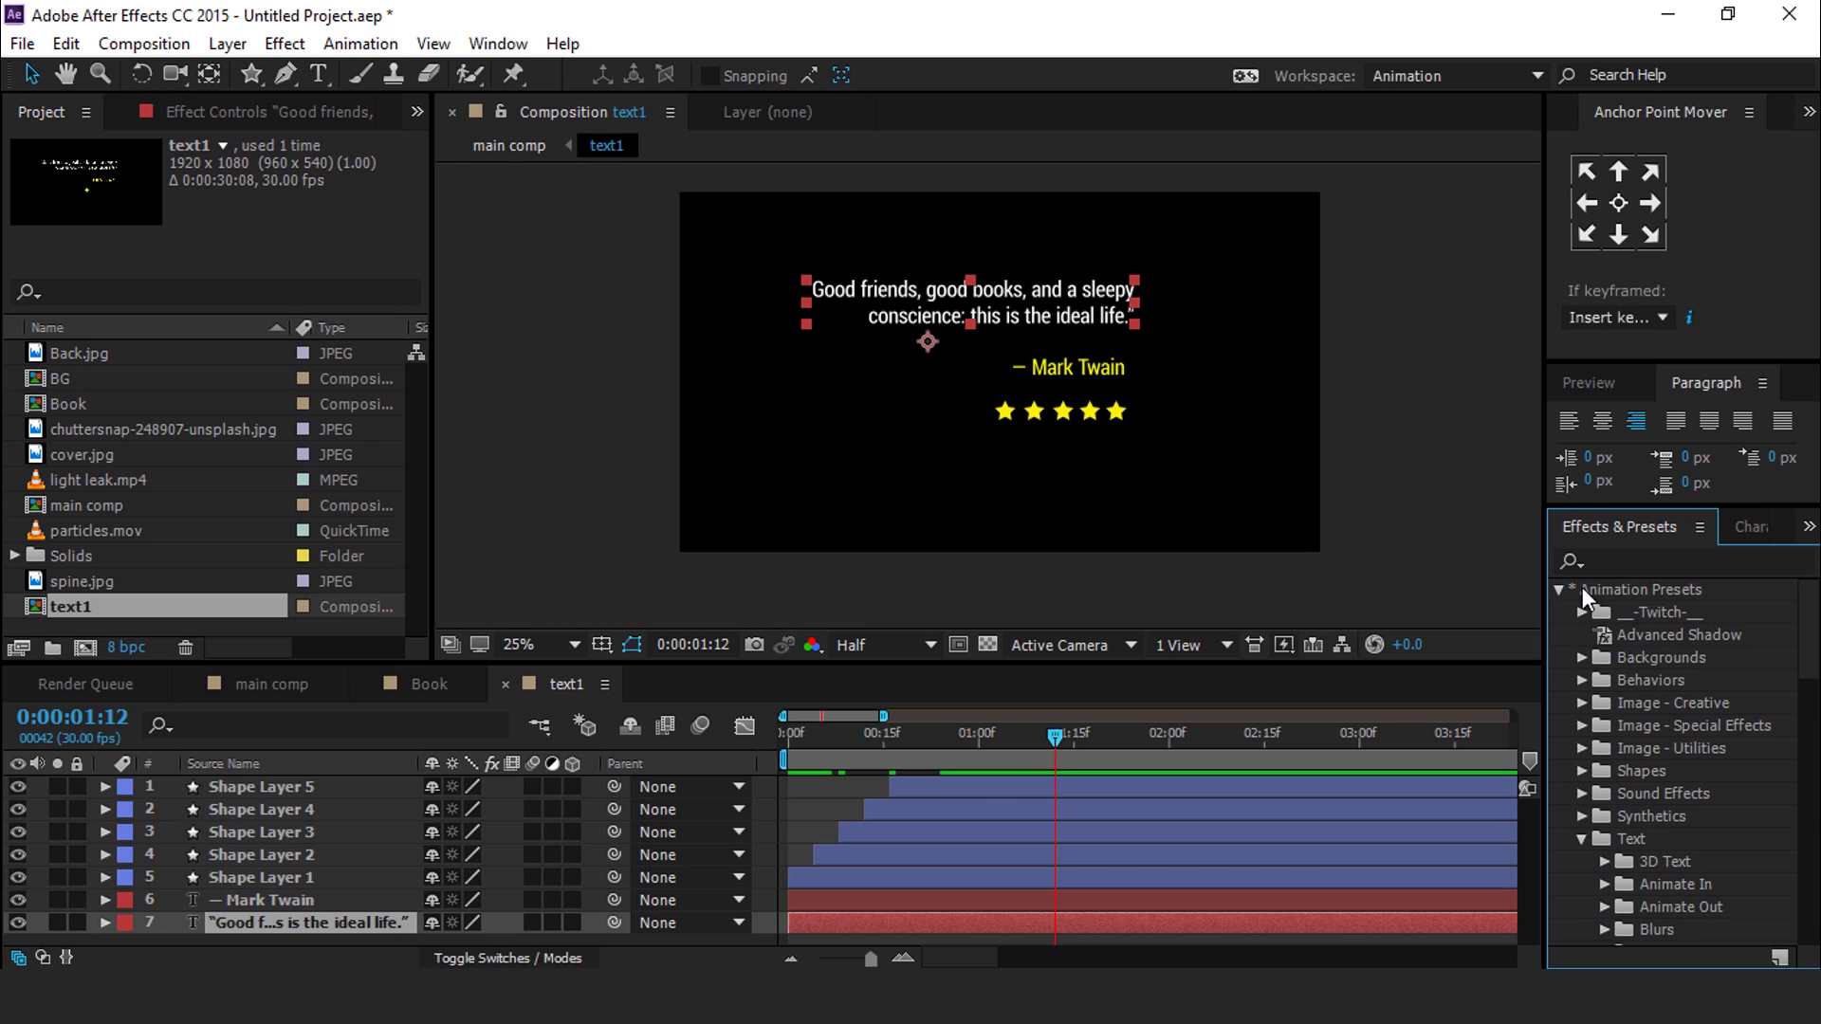
left_click(1557, 589)
left_click(1557, 589)
scroll(1612, 836, "down", 2)
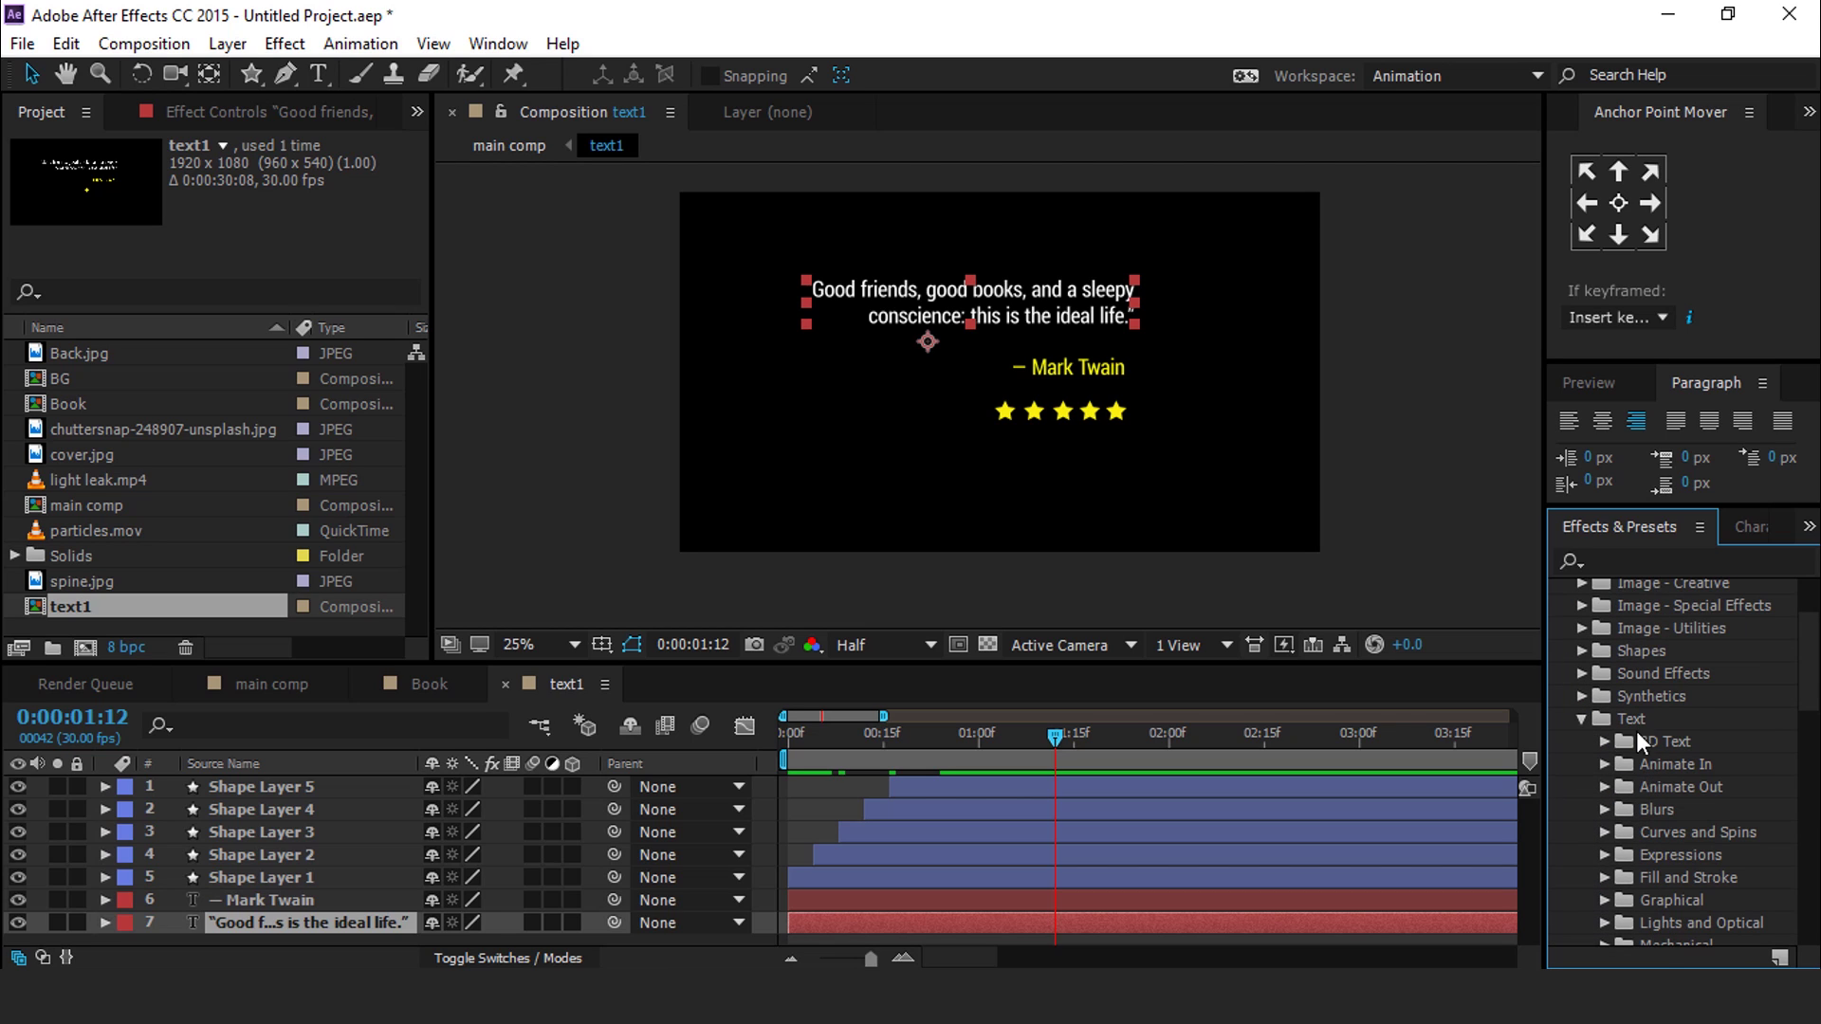
left_click(1602, 764)
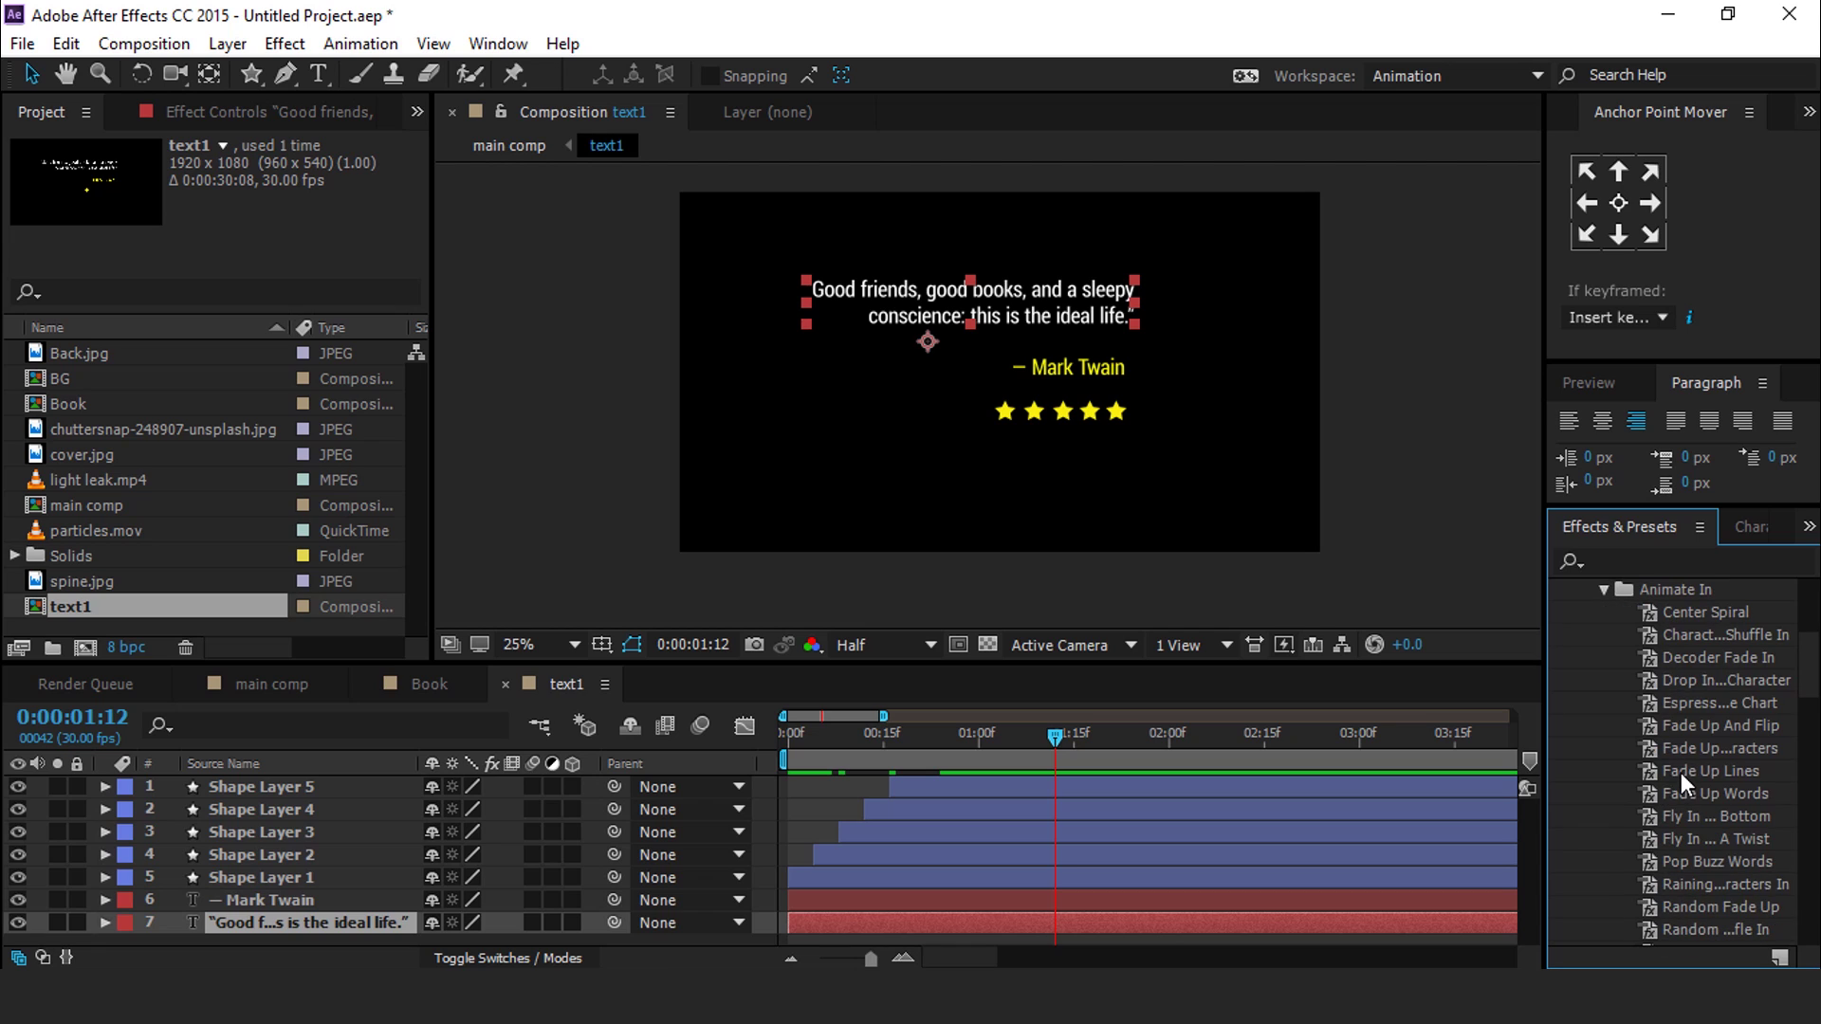
left_click(1705, 768)
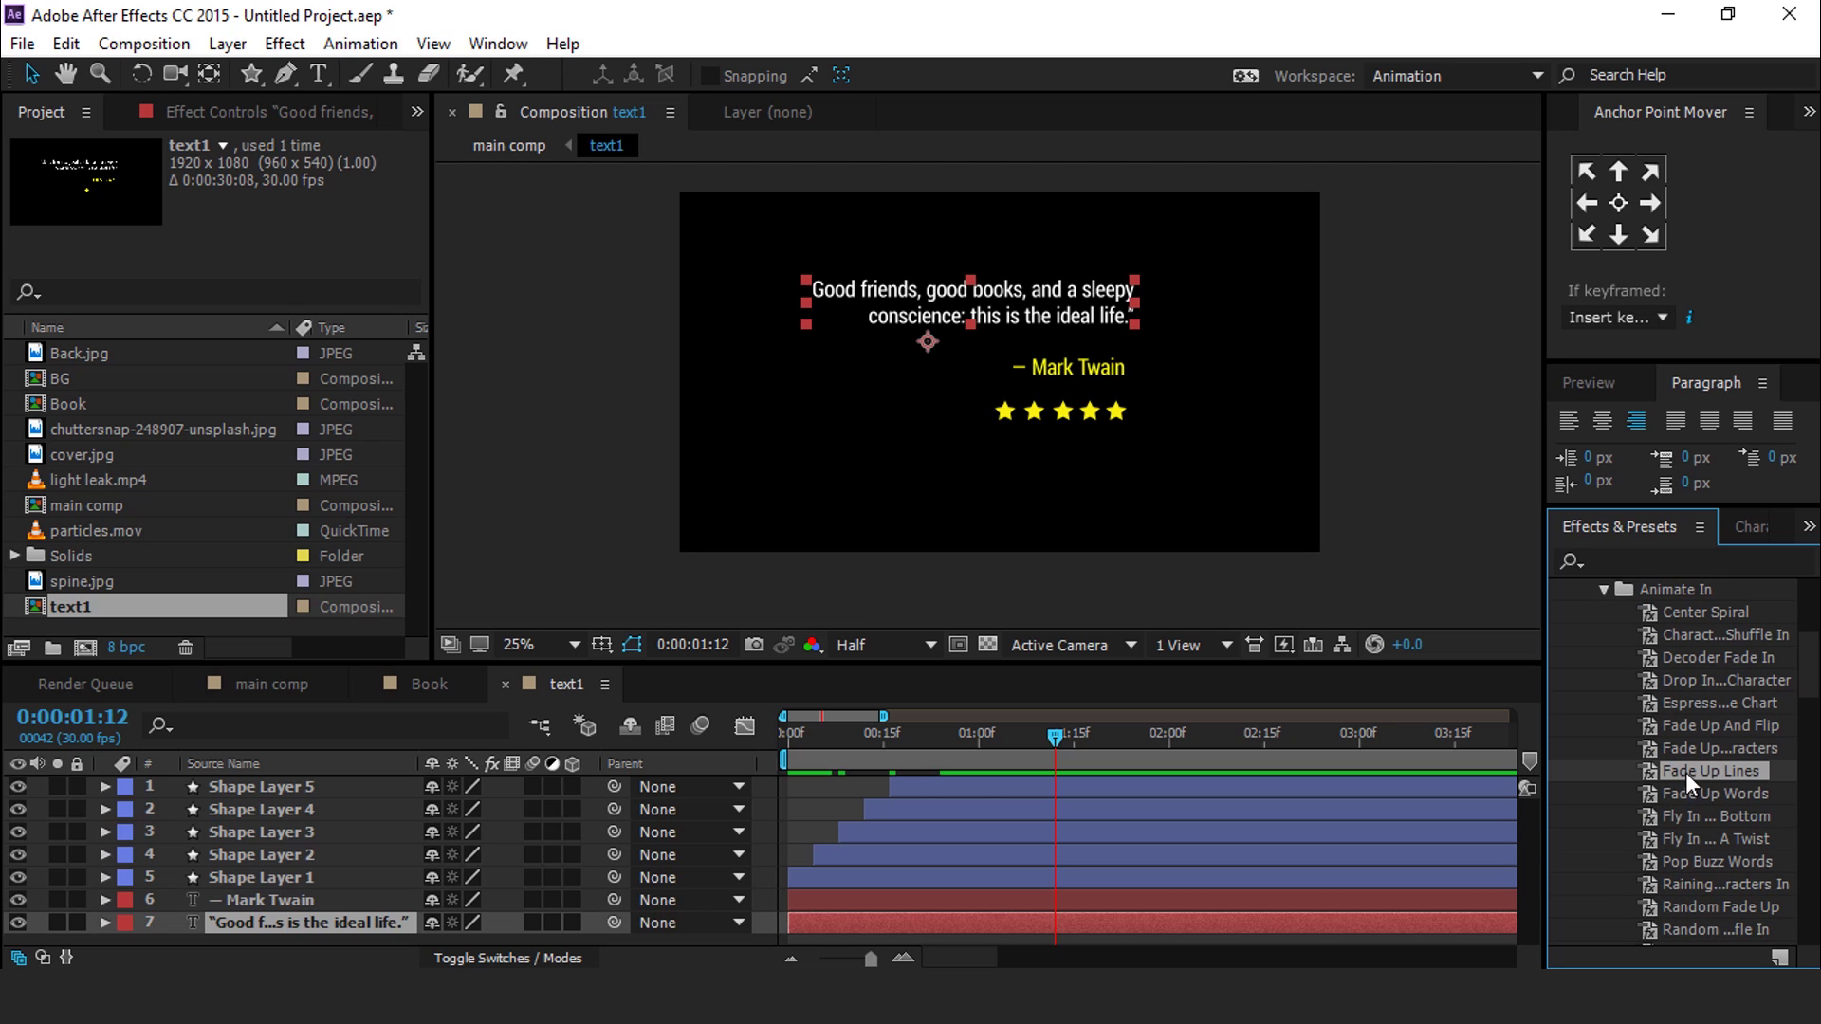
left_click_drag(1715, 776, 328, 925)
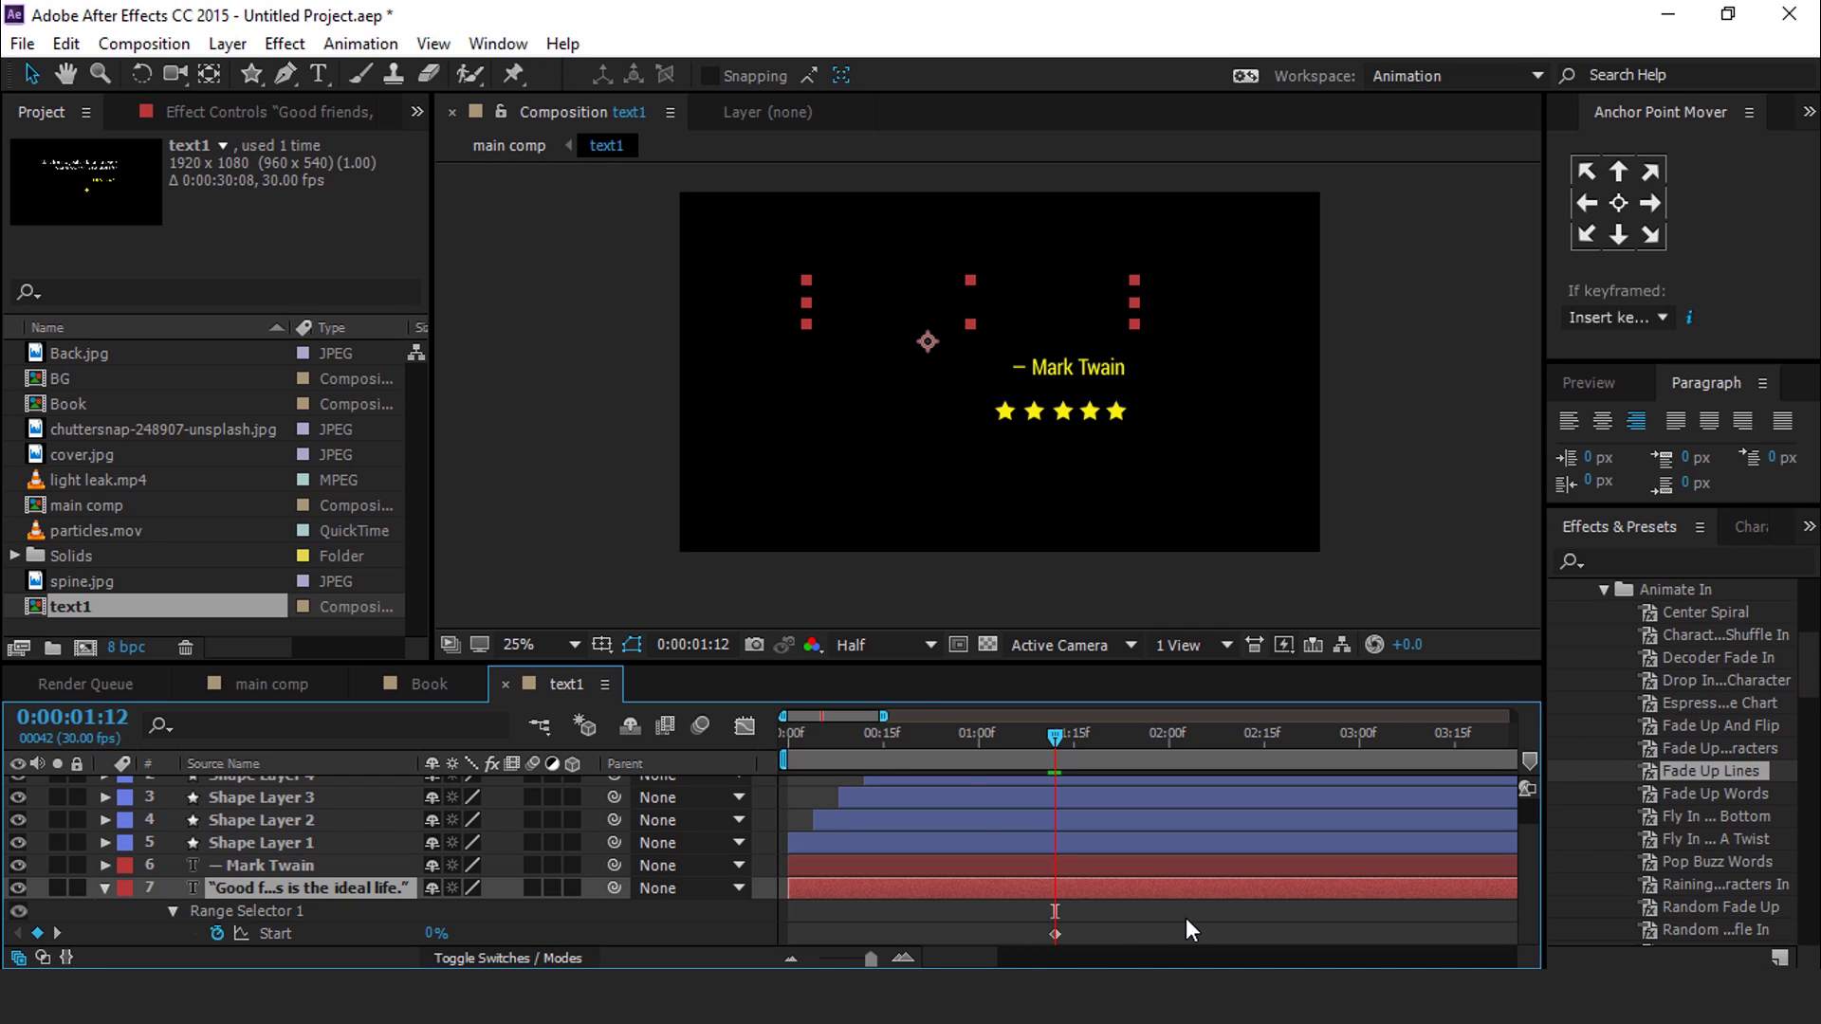
Step: Move the quote's 100% Range Selector Start keyframe to 0:00:02:08, and shift the fade-in keyframes to the start of the composition
key("minus")
left_click_drag(1389, 934, 1083, 935)
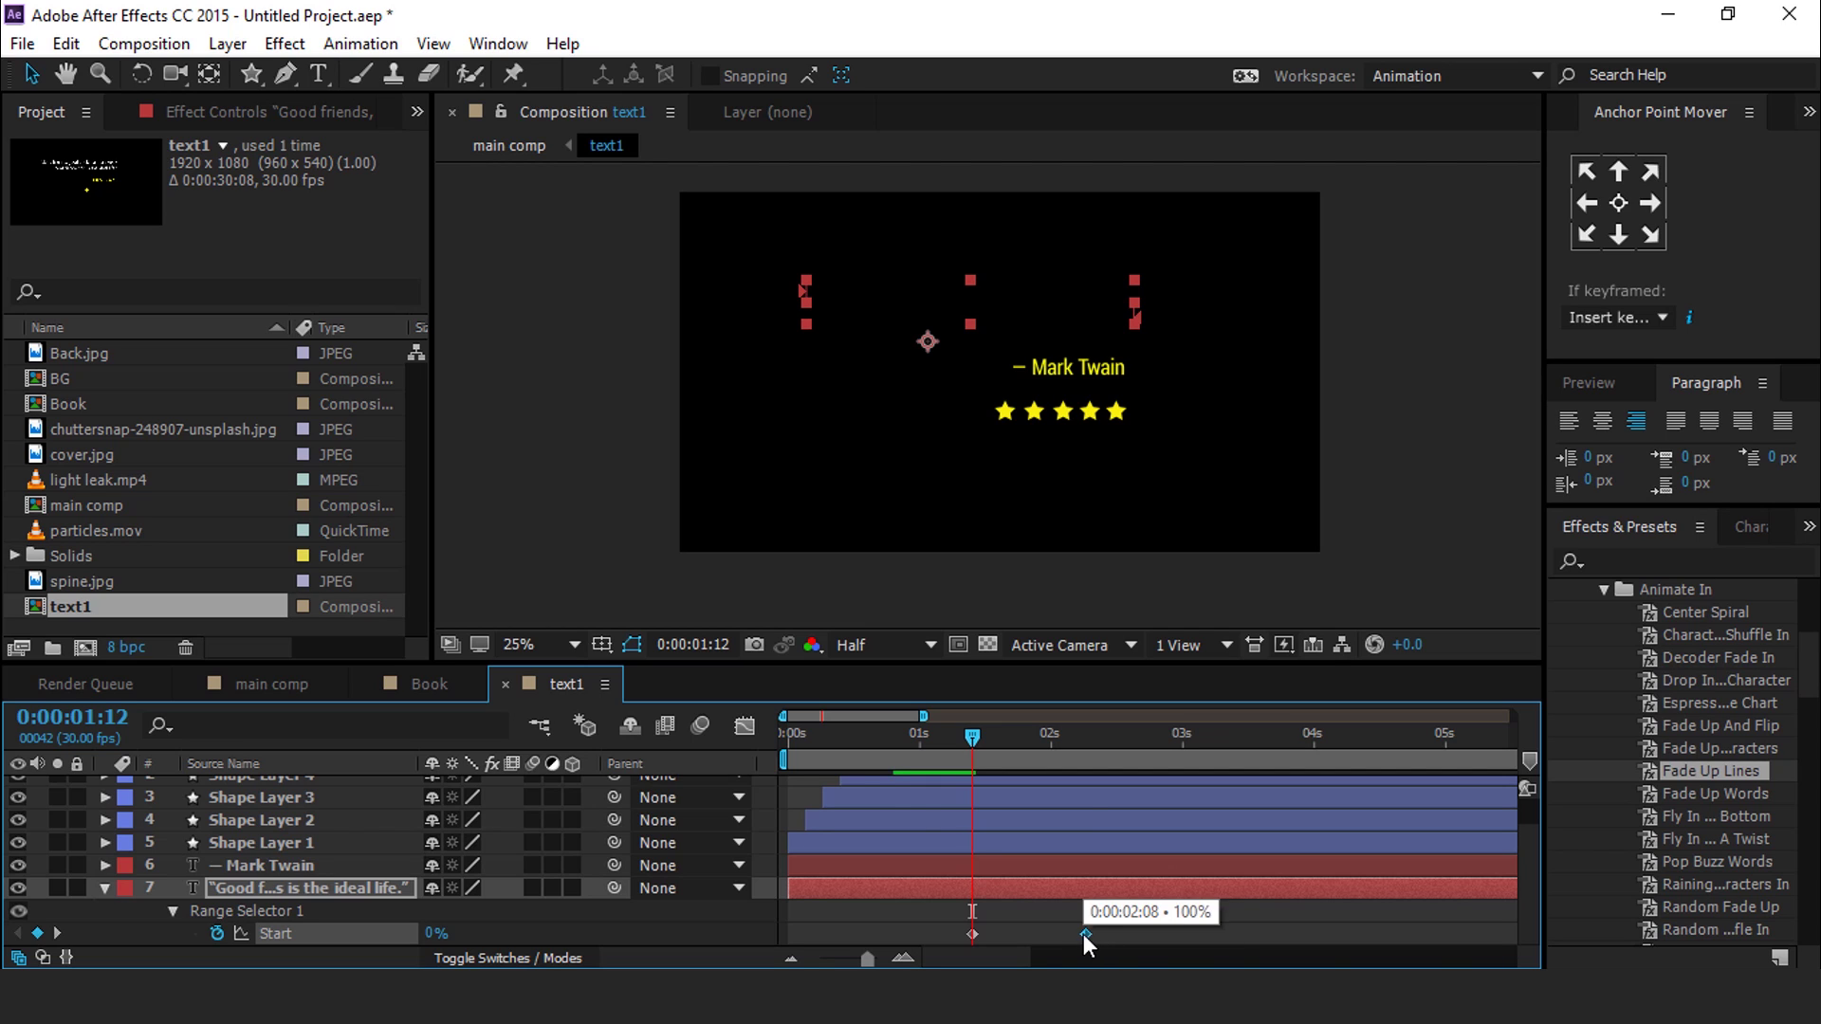
left_click_drag(821, 734, 737, 743)
left_click(937, 946)
left_click_drag(971, 936, 783, 936)
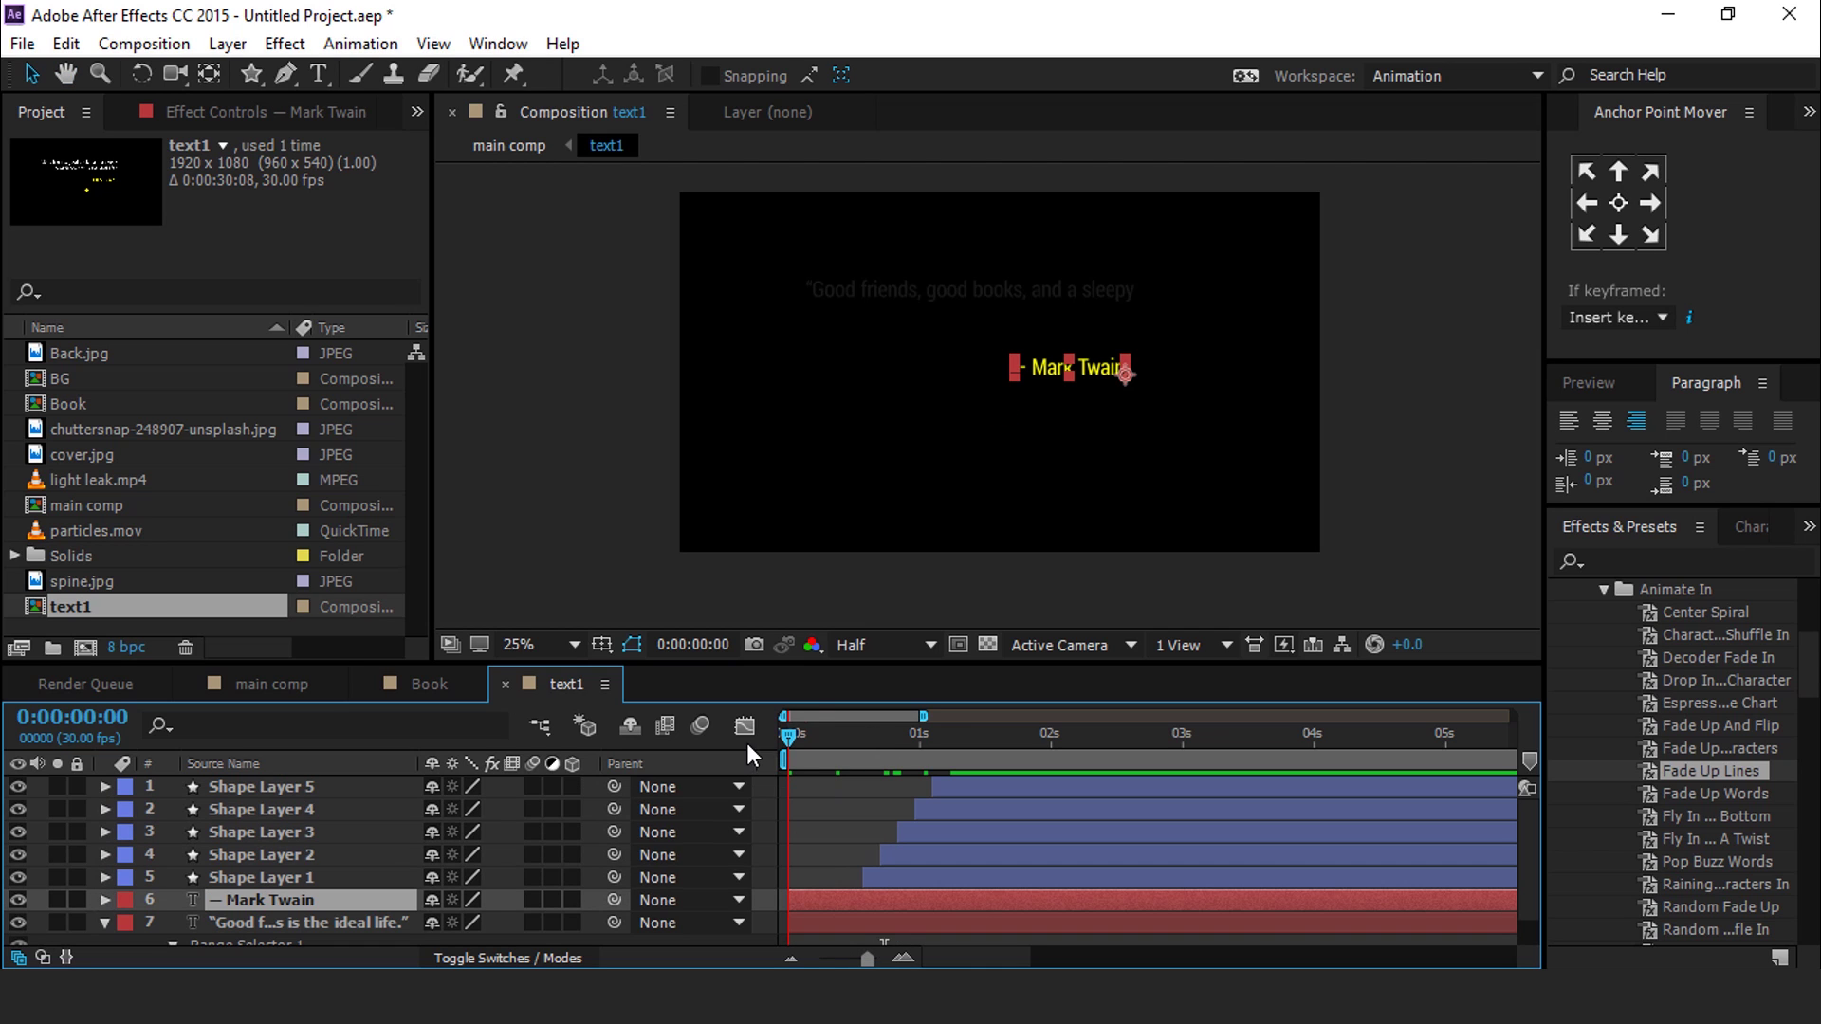
Step: Apply the Fade Up Lines preset to the author line at 0:00:00:00 and bring its end keyframe earlier
left_click_drag(1662, 771, 822, 899)
key("u")
left_click_drag(1202, 910, 873, 910)
Step: Shift the star shape layers later in the timeline and preview the text animation with the book
scroll(923, 906, "down", 1)
mouse_move(925, 857)
left_mouse_down()
mouse_move(776, 874)
mouse_move(959, 865)
left_mouse_up()
key("space")
key("space")
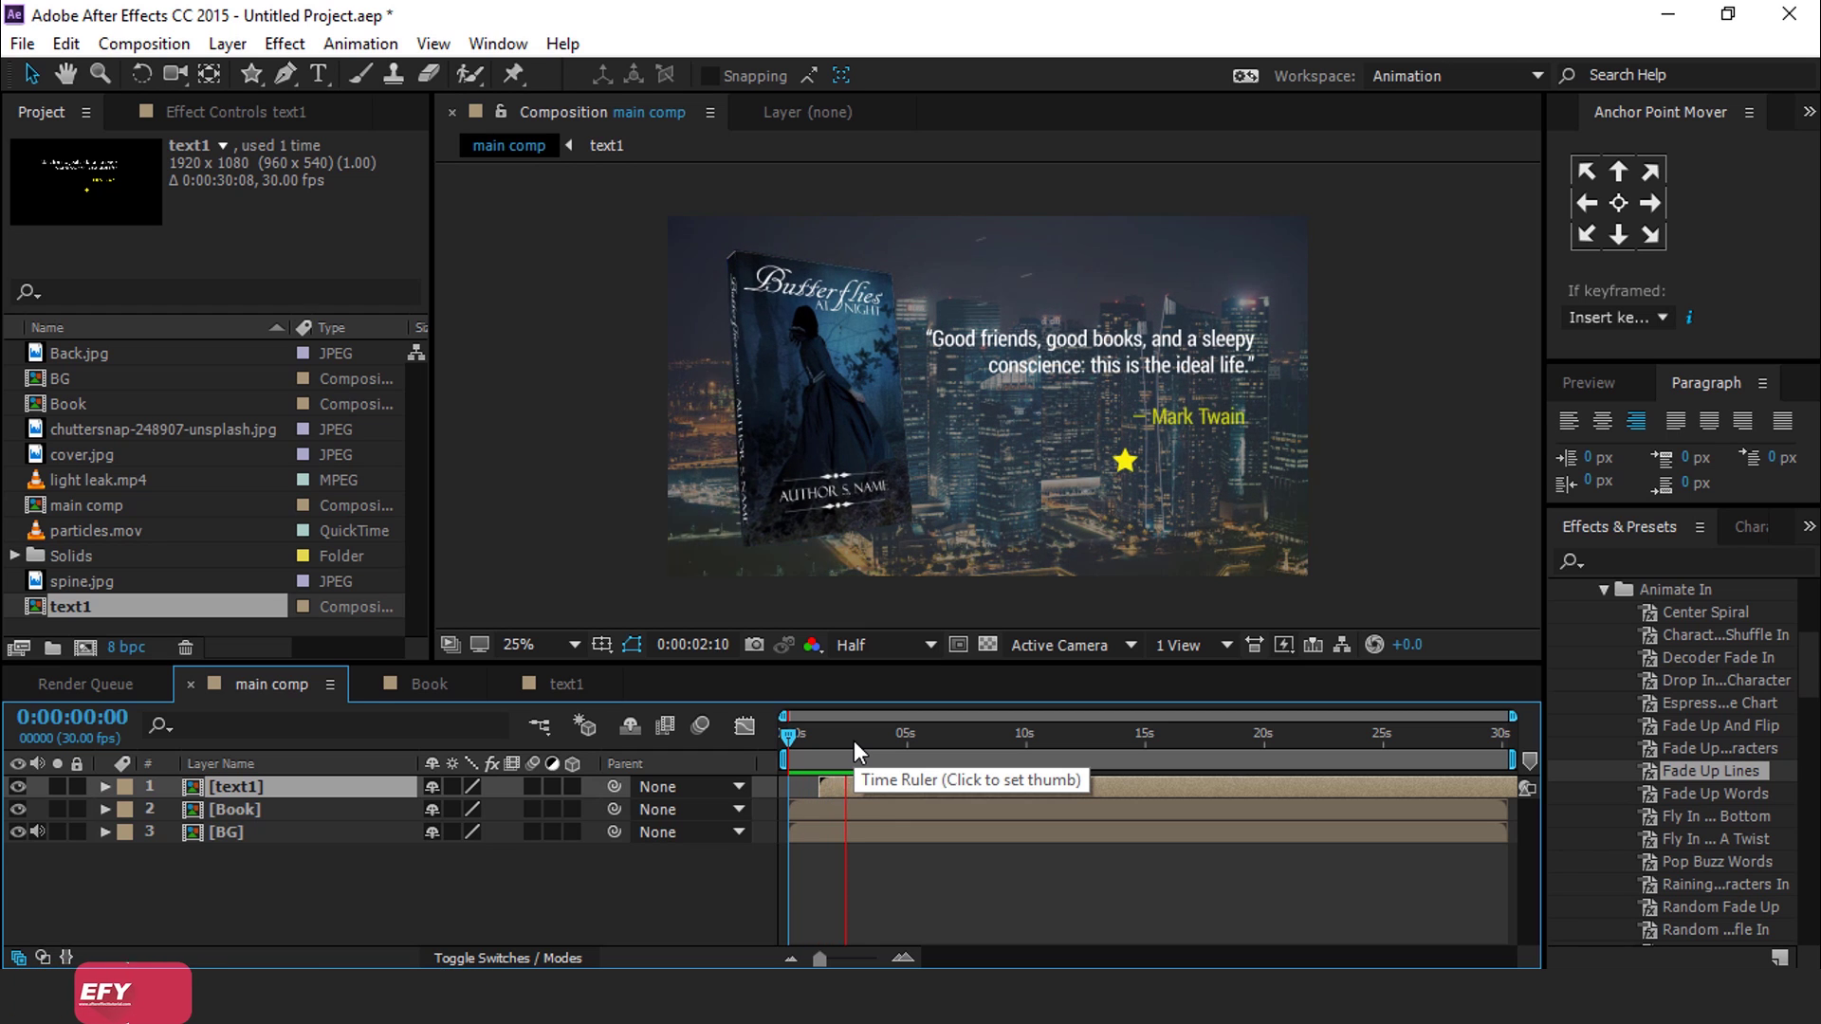
Step: In the Book composition, shift Null 1's position and rotation keyframes later in time, and preview the result in the main comp
left_click(854, 741)
left_click(845, 805)
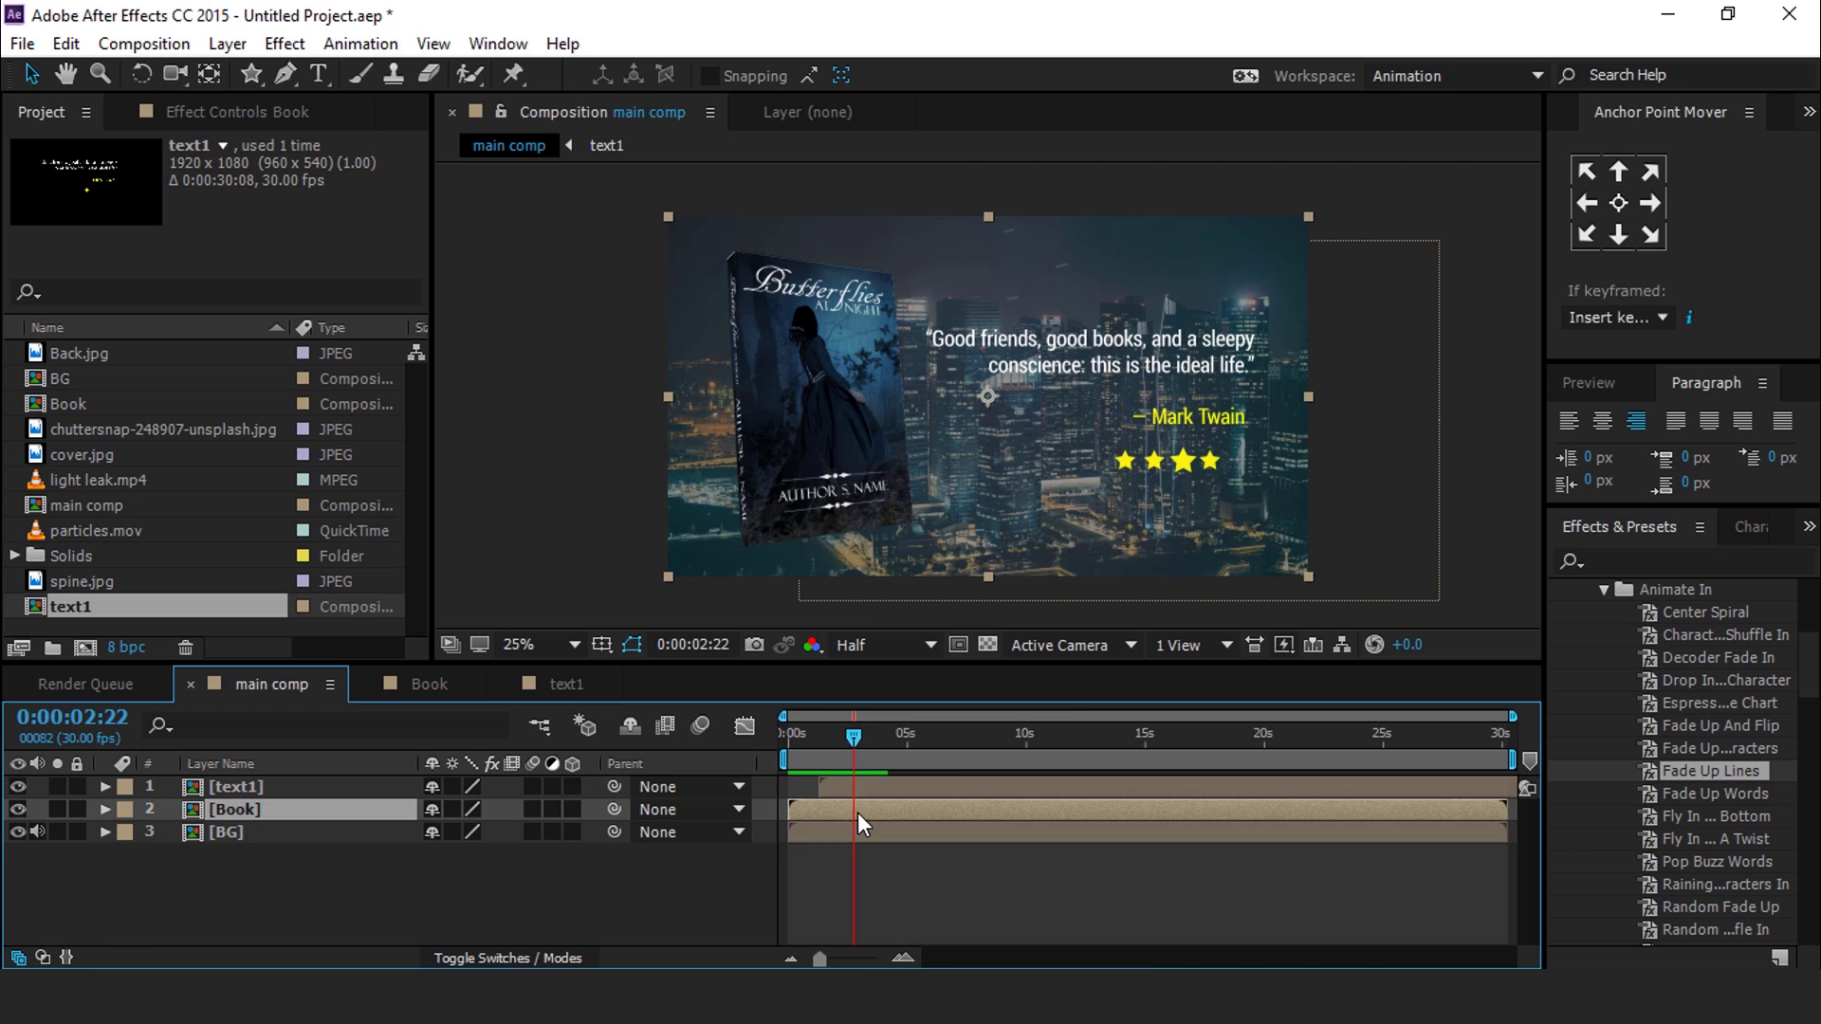
double_click(857, 812)
left_click(908, 783)
key("u")
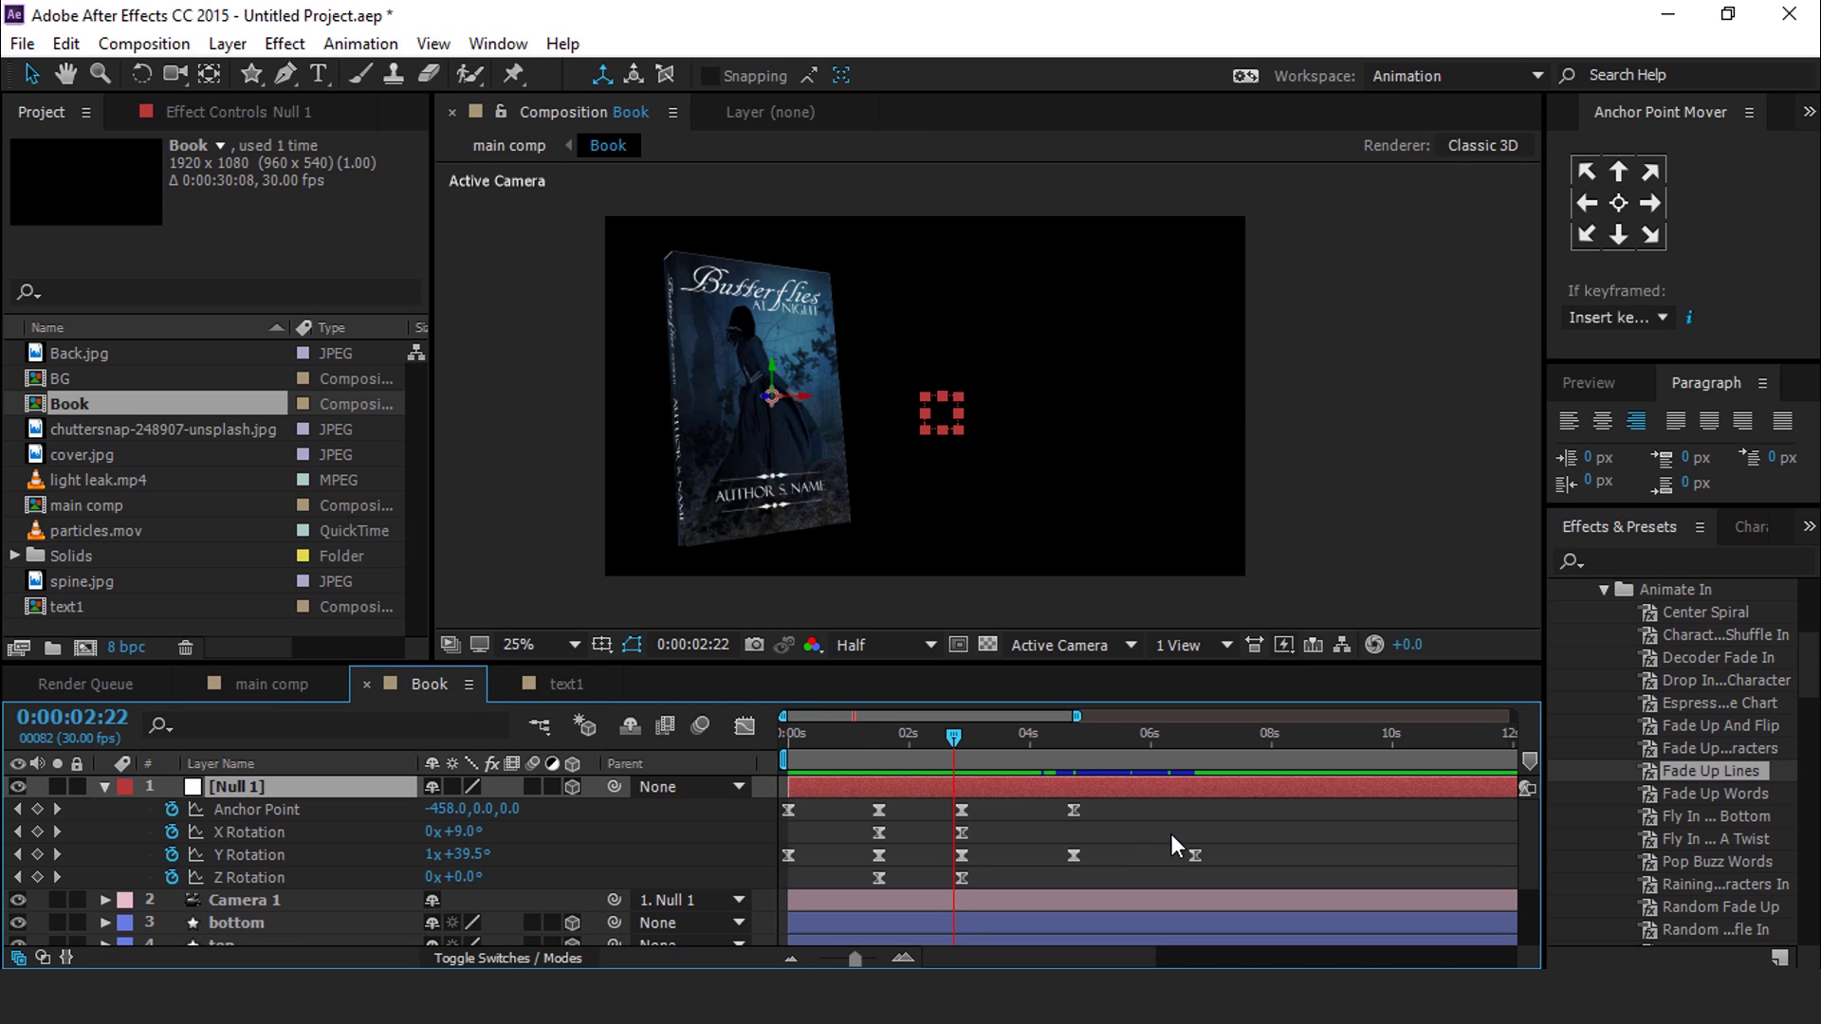
left_click_drag(1265, 811, 824, 891)
left_click_drag(806, 737, 884, 737)
left_click_drag(935, 800, 984, 805)
left_click(262, 693)
key("space")
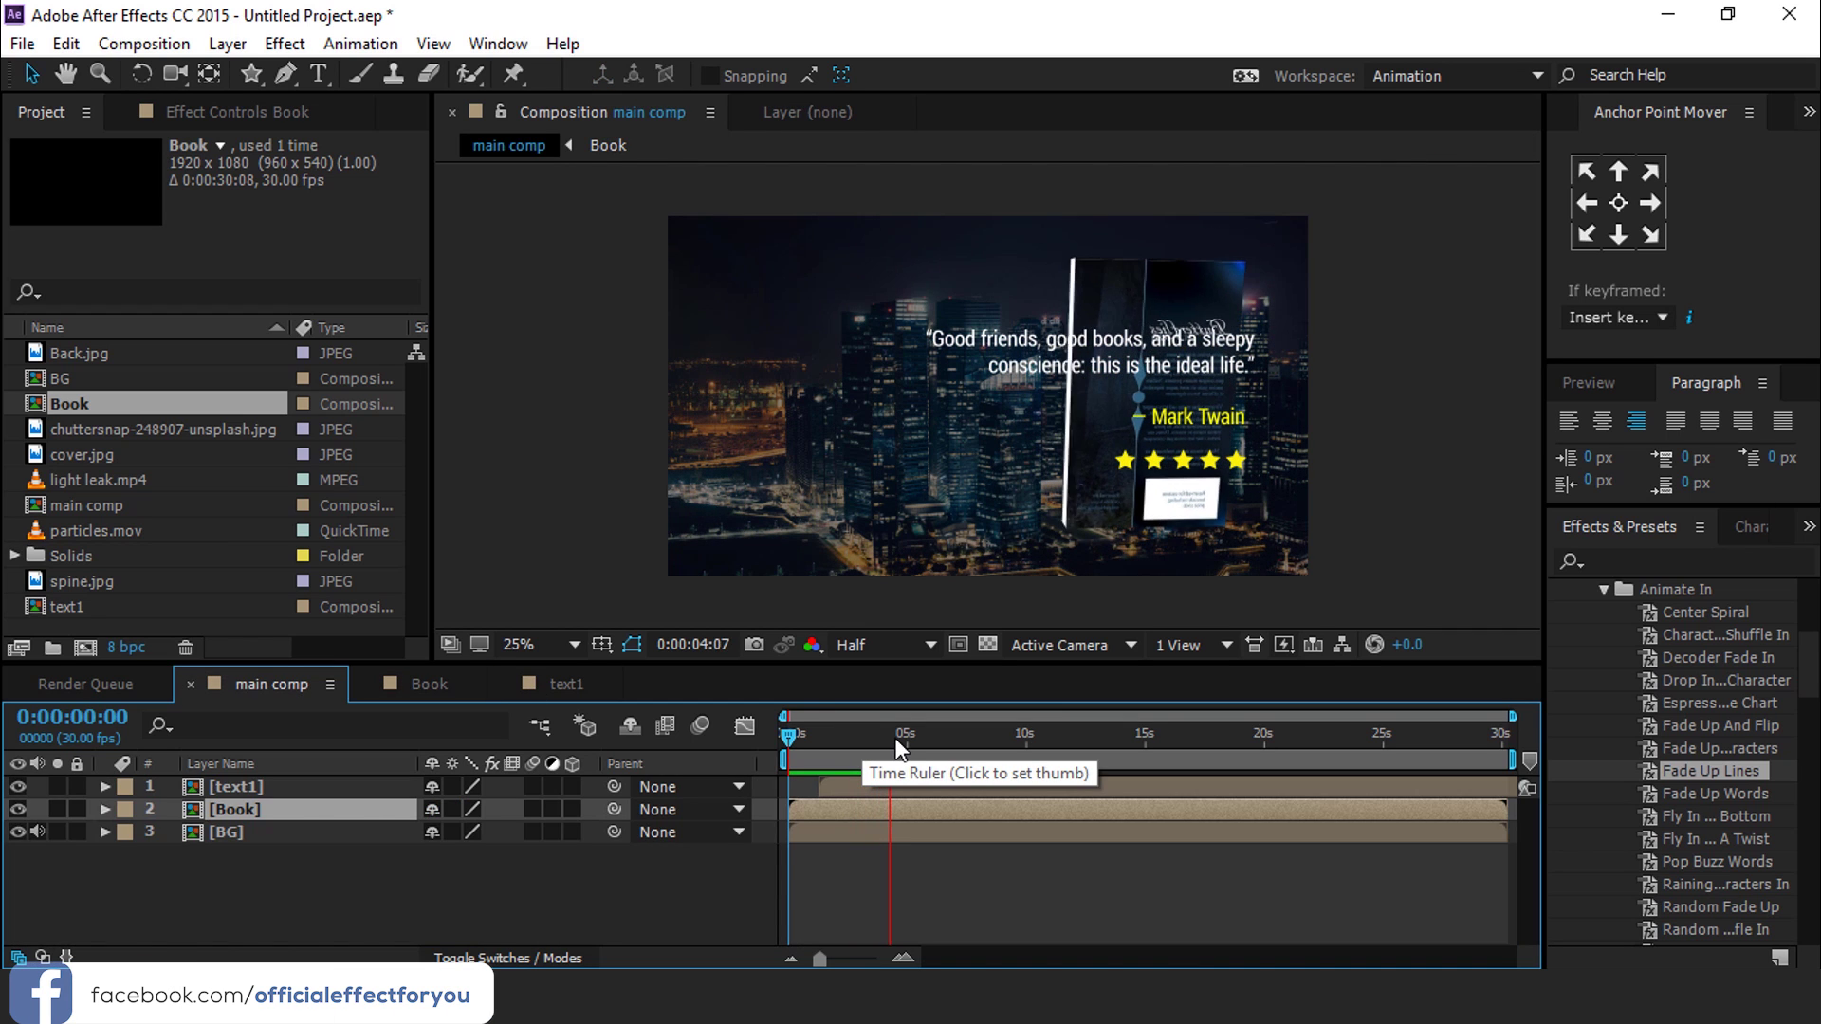
Step: Move the text1 layer below the Book layer in the main comp and preview the book passing over the text
left_click_drag(887, 738, 810, 743)
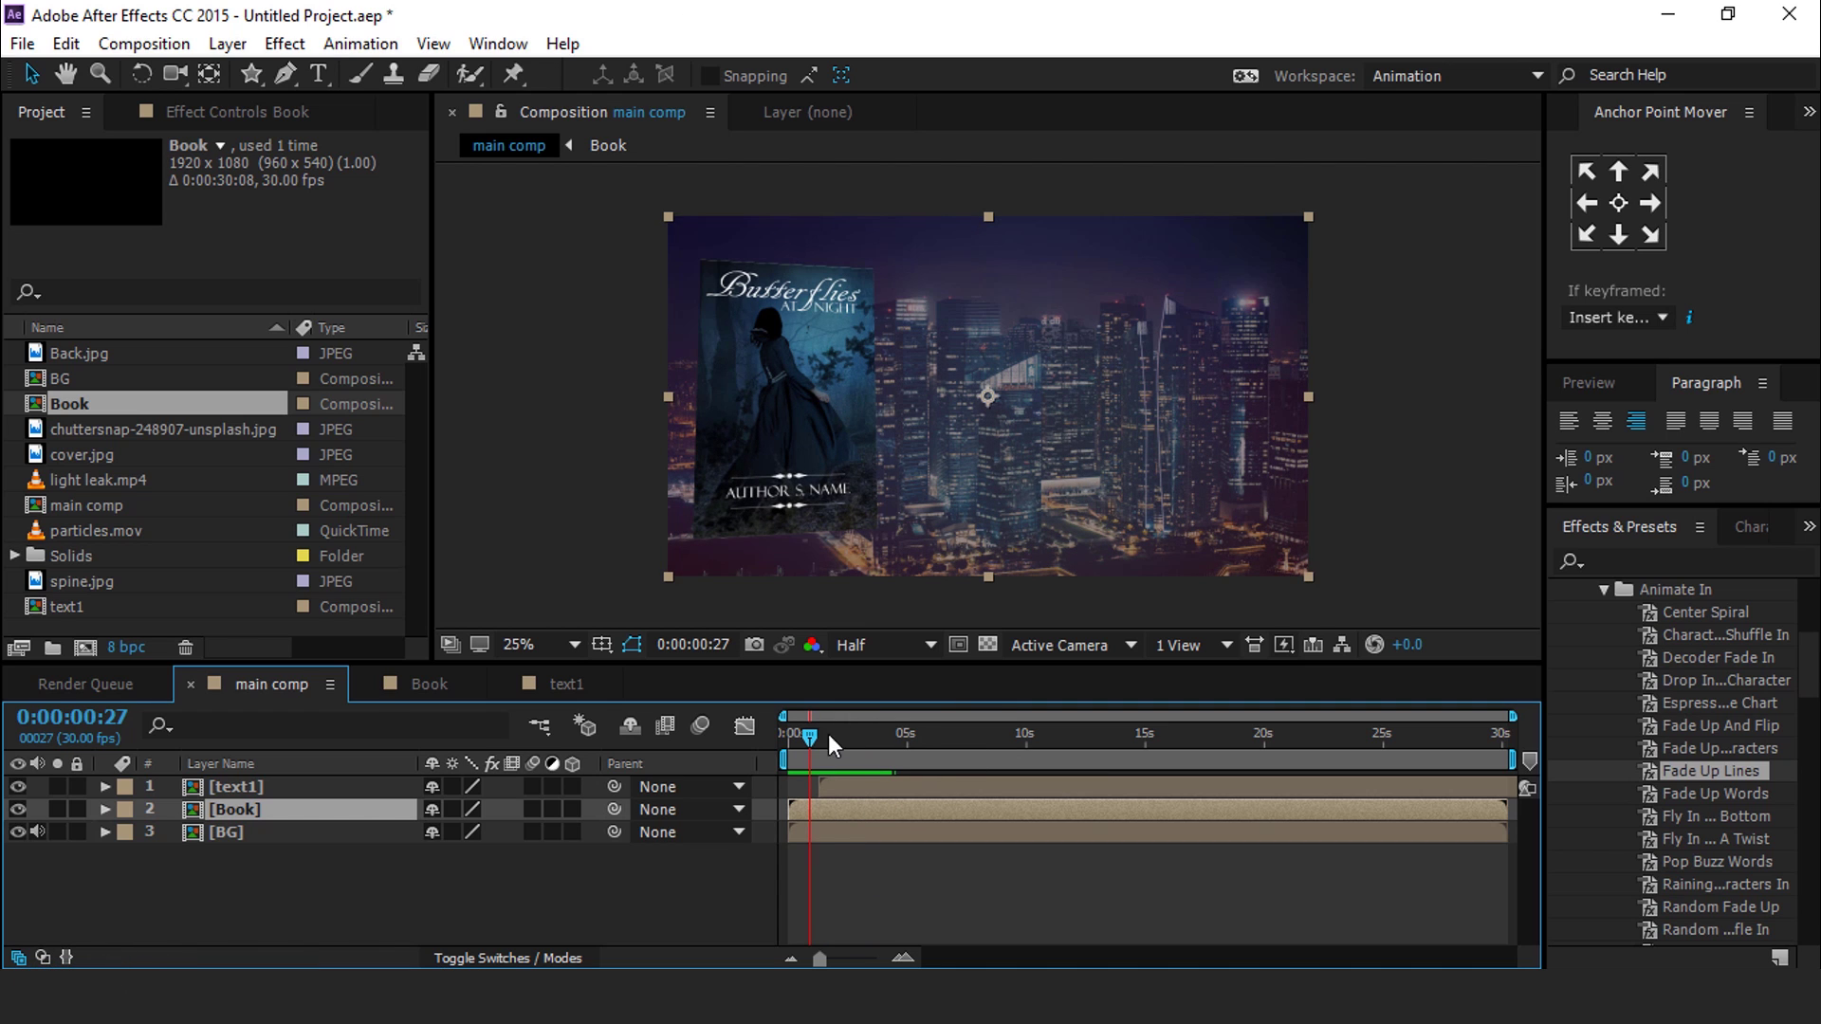
left_click_drag(223, 787, 254, 815)
key("space")
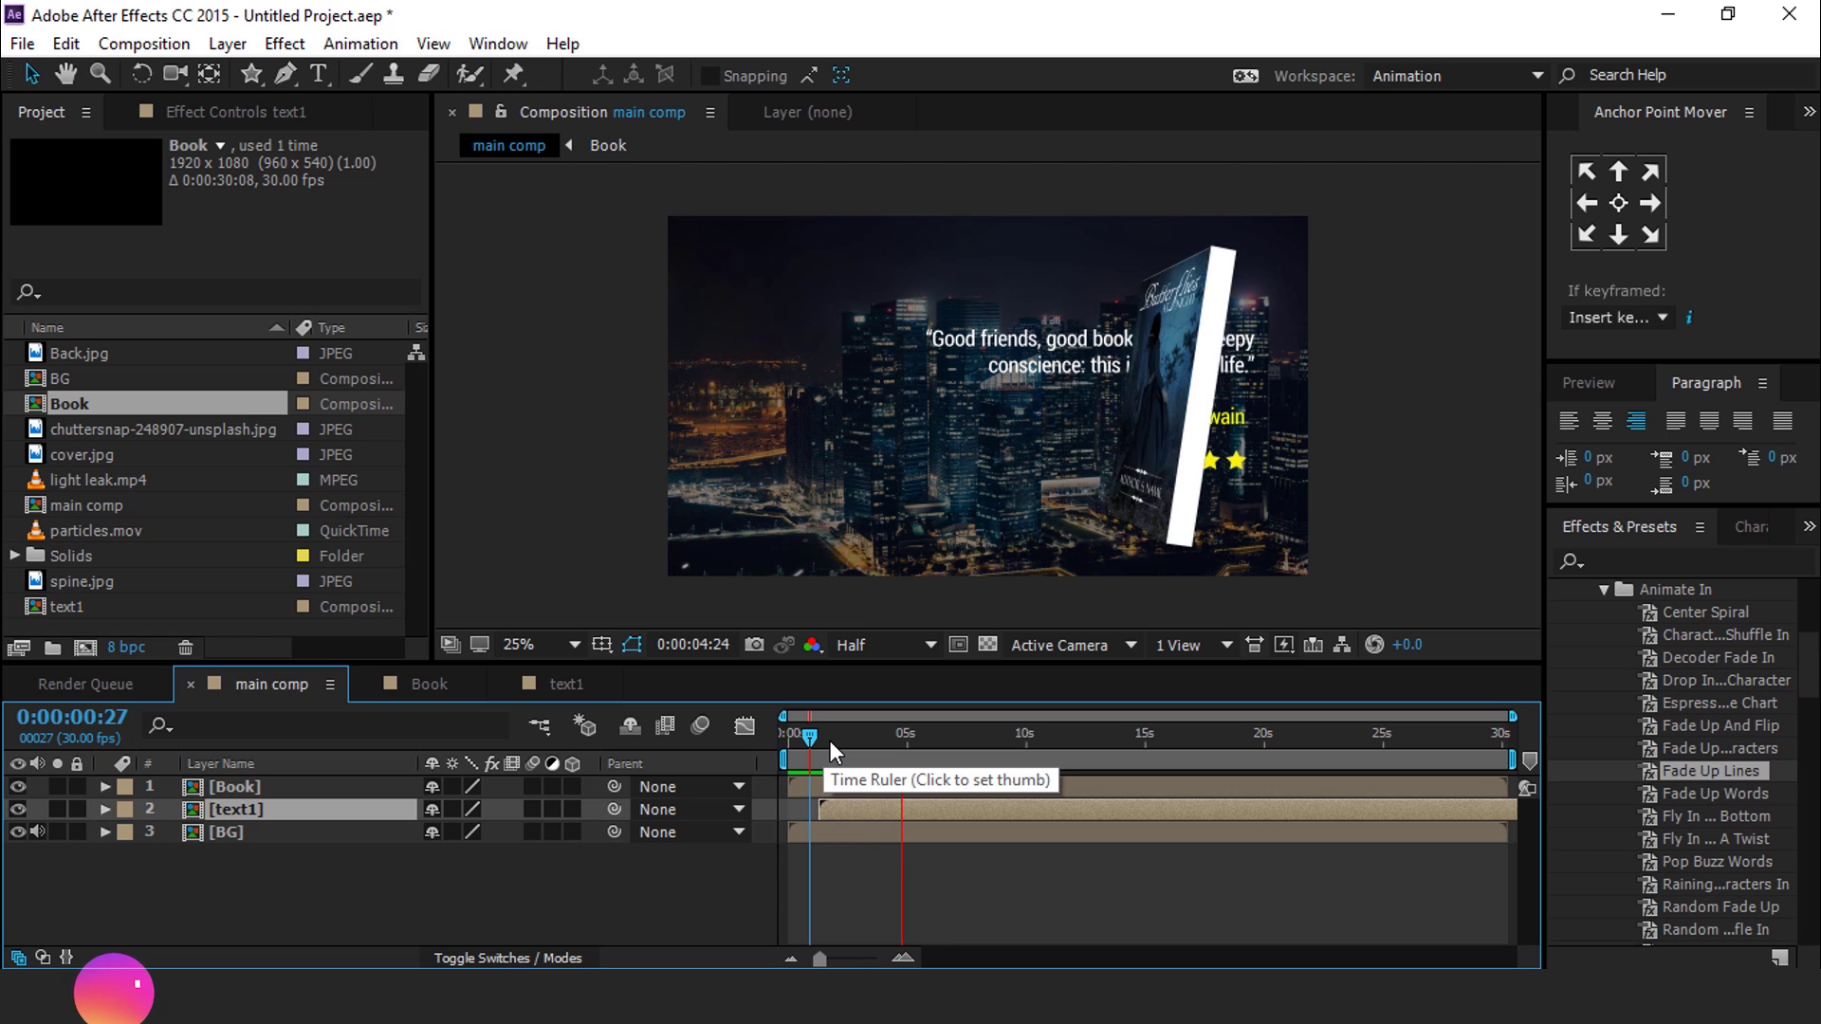
left_click_drag(834, 740, 789, 742)
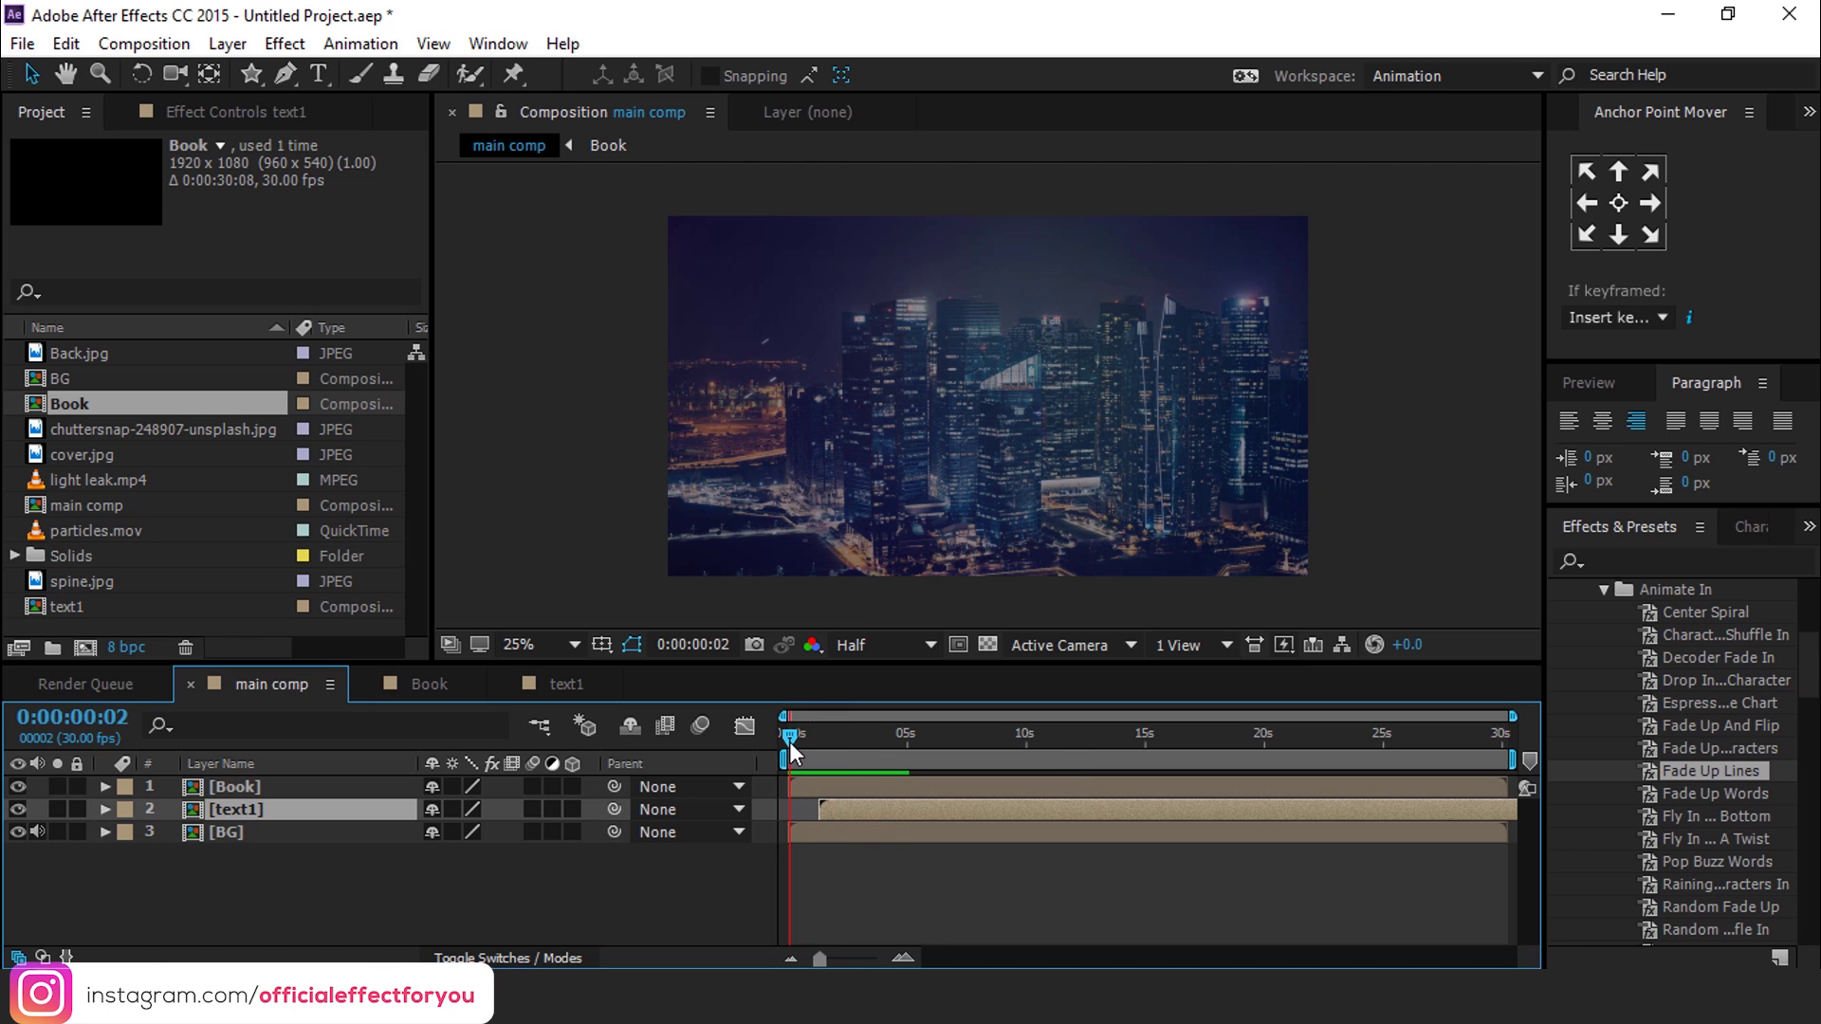
left_click(871, 867)
left_click_drag(805, 737, 861, 736)
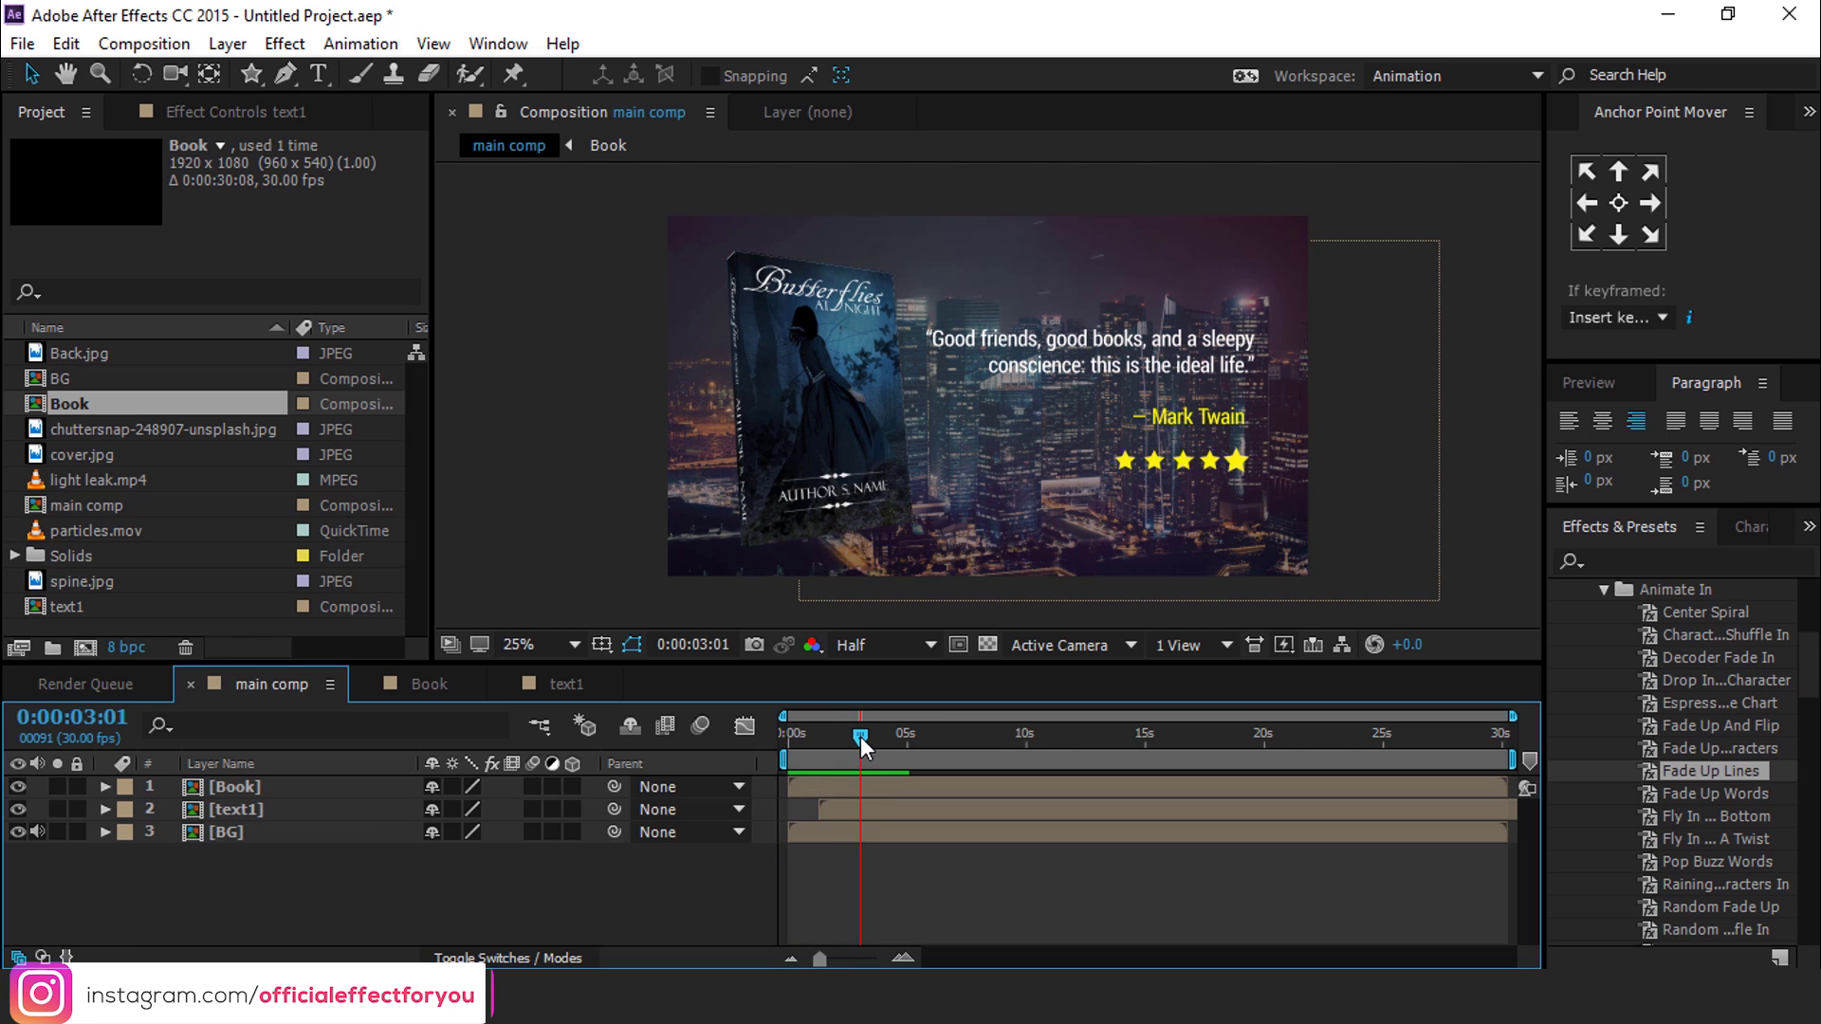
Step: Set the opacity of Black Solid 1 in the BG composition to 84% and check the darker background in the main comp
double_click(288, 835)
left_click(275, 876)
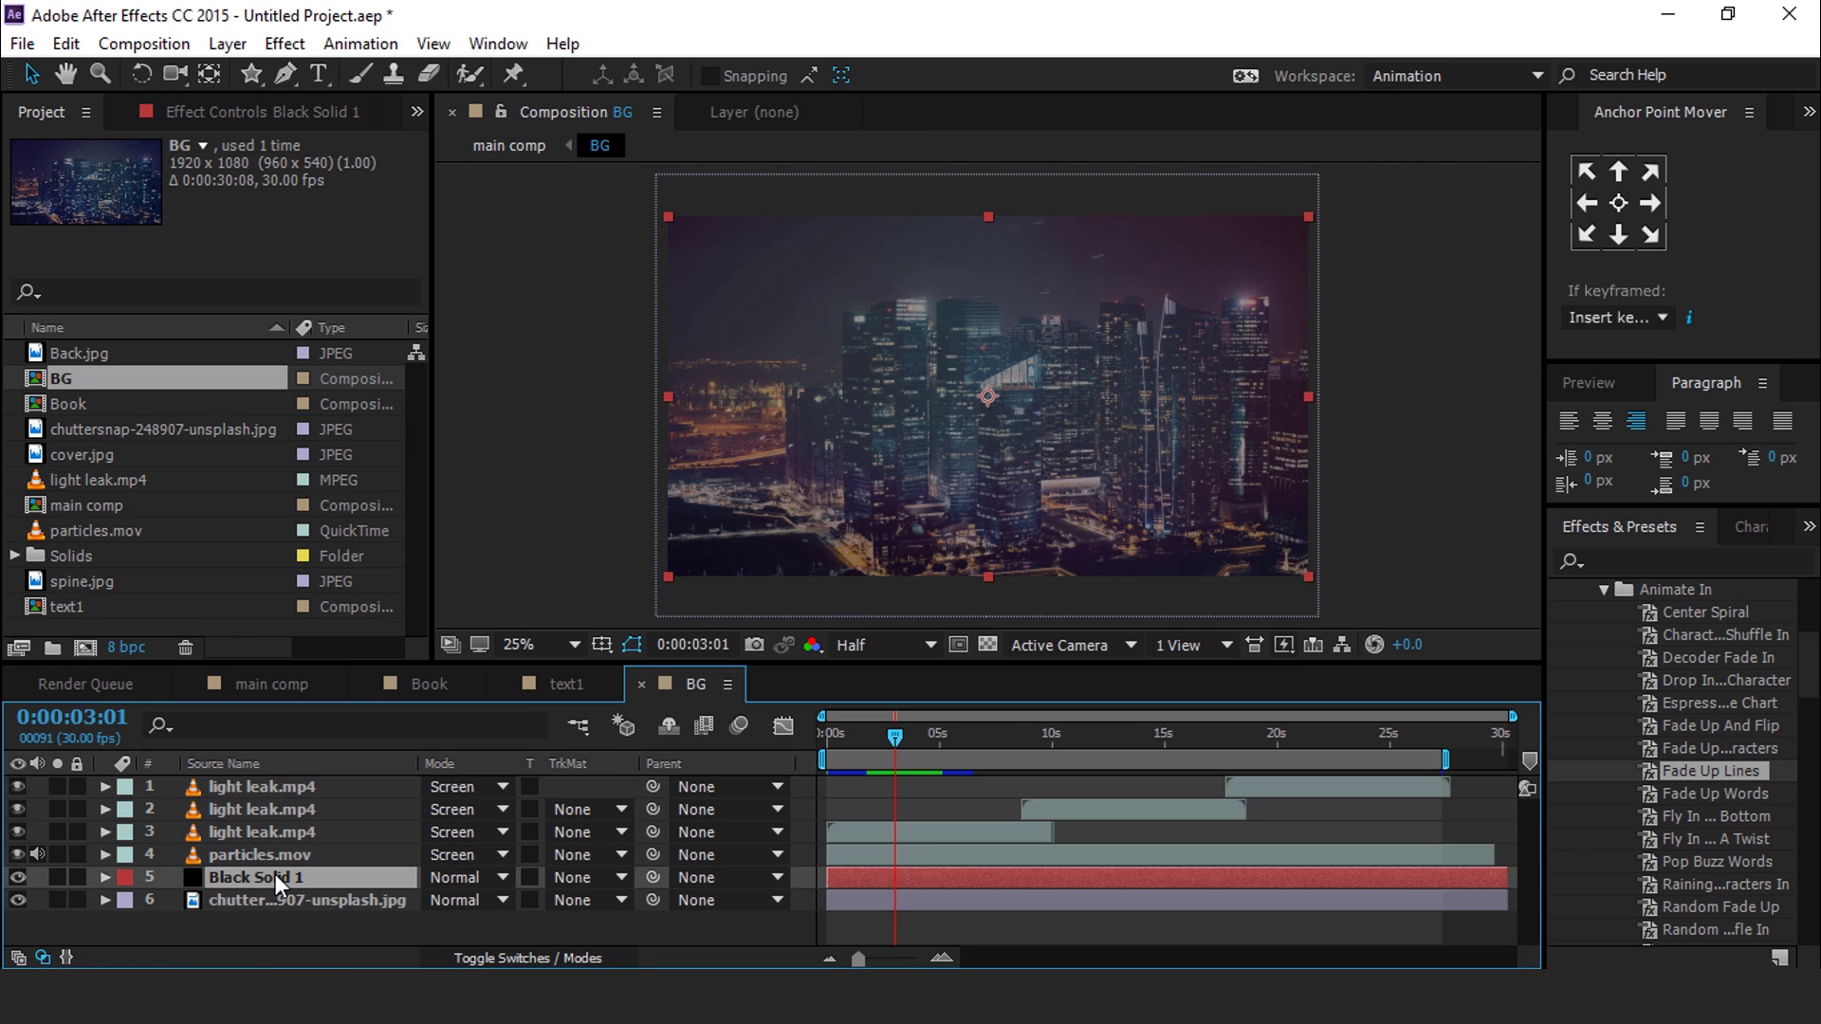
key("t")
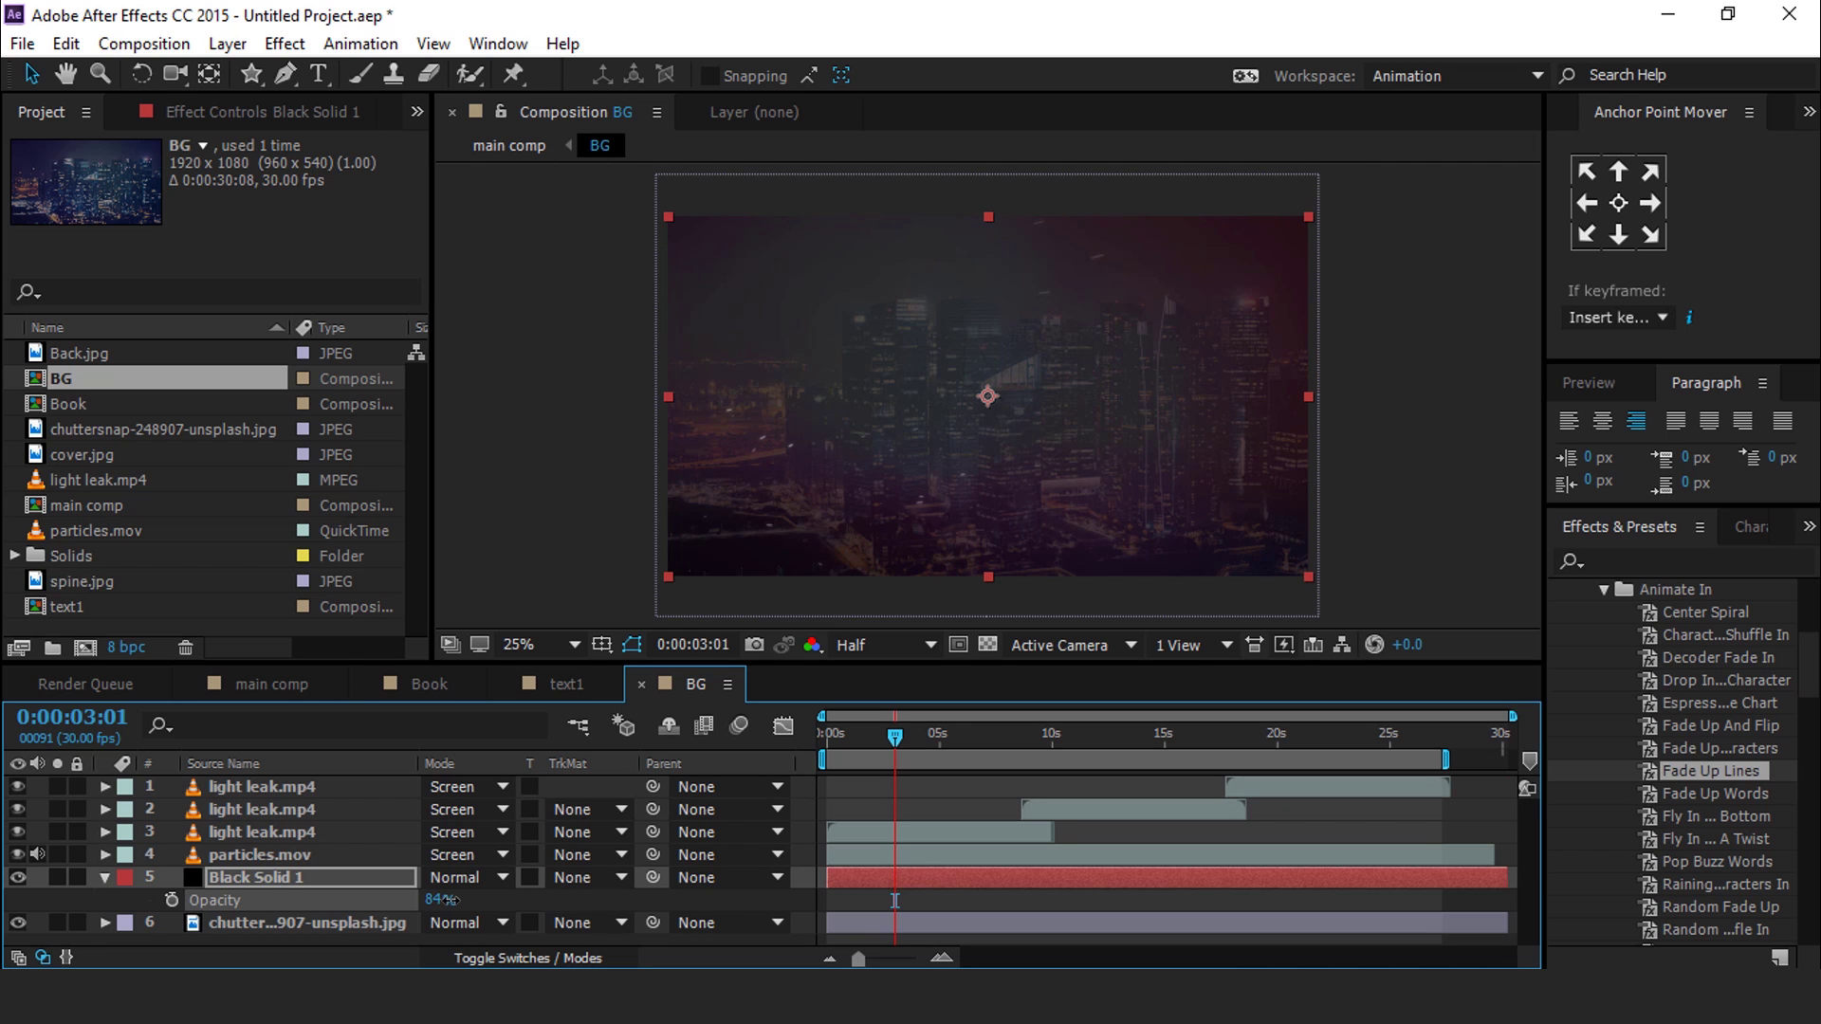
left_click(265, 686)
left_click_drag(812, 731, 863, 735)
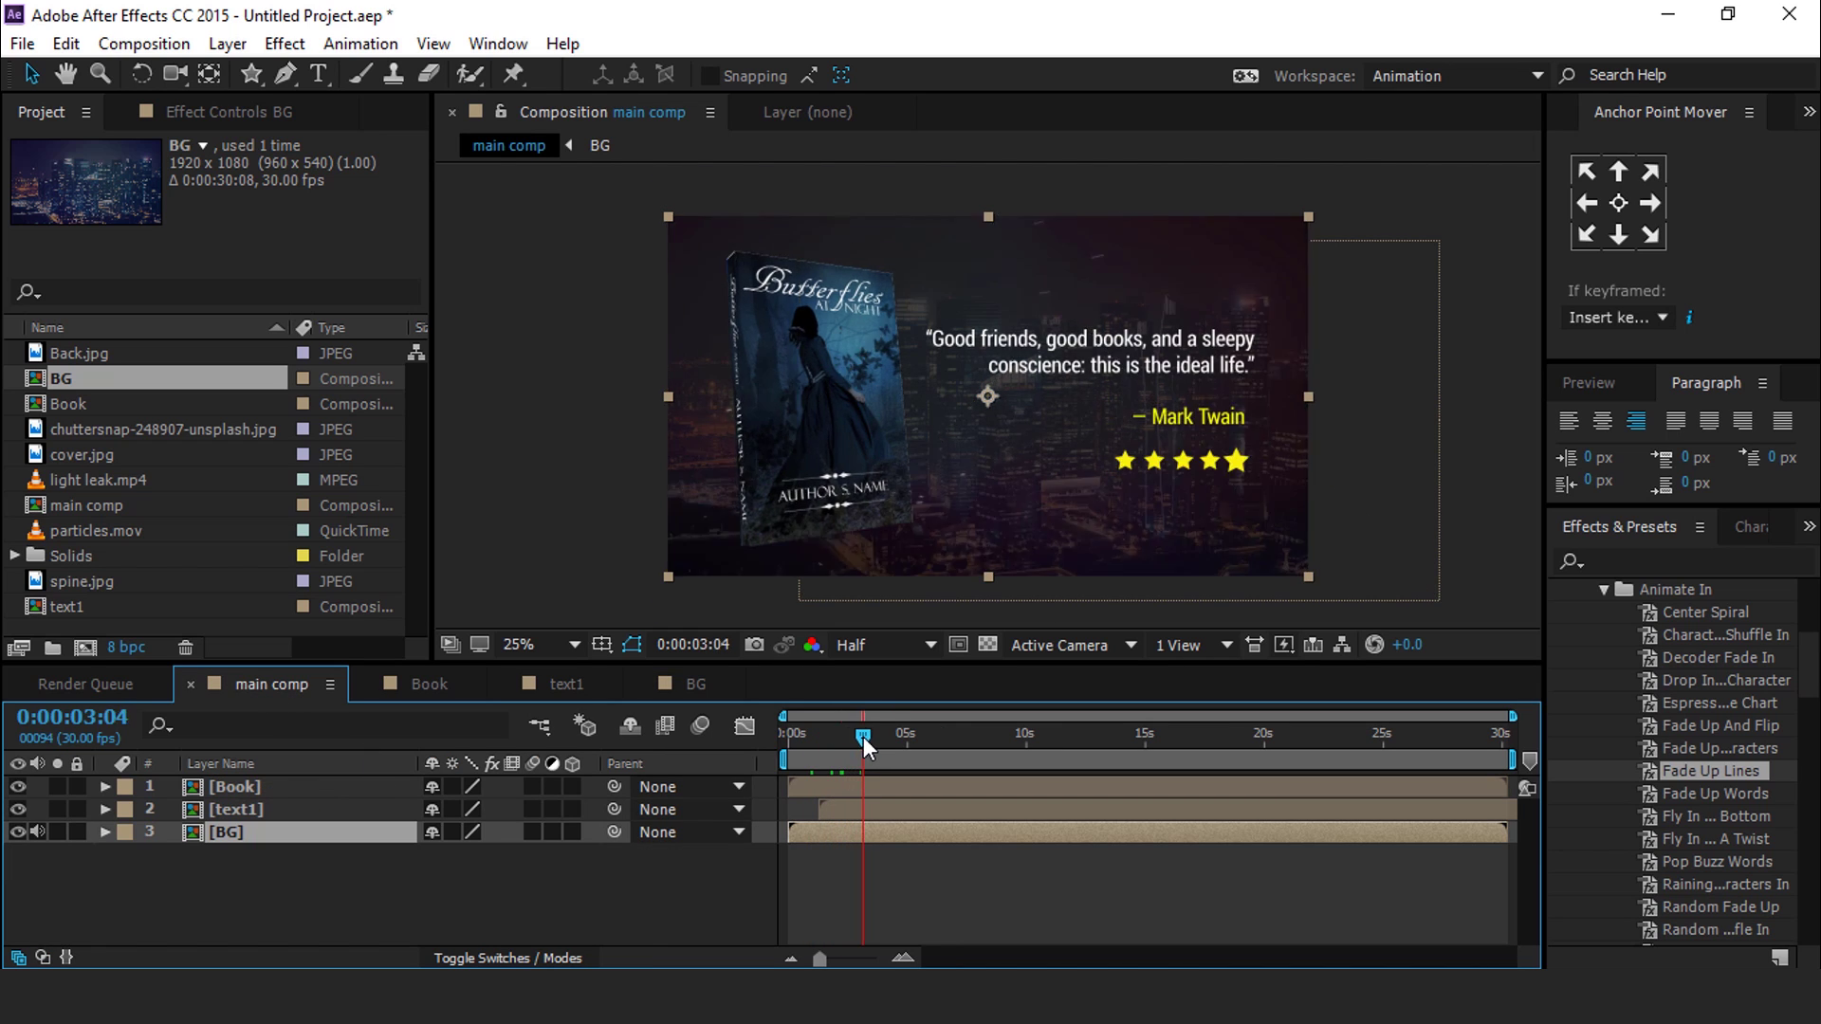
Step: Draw a closed Pen tool mask on the text1 layer around the quote, author line and stars
left_click(896, 863)
left_click(290, 72)
left_click(259, 809)
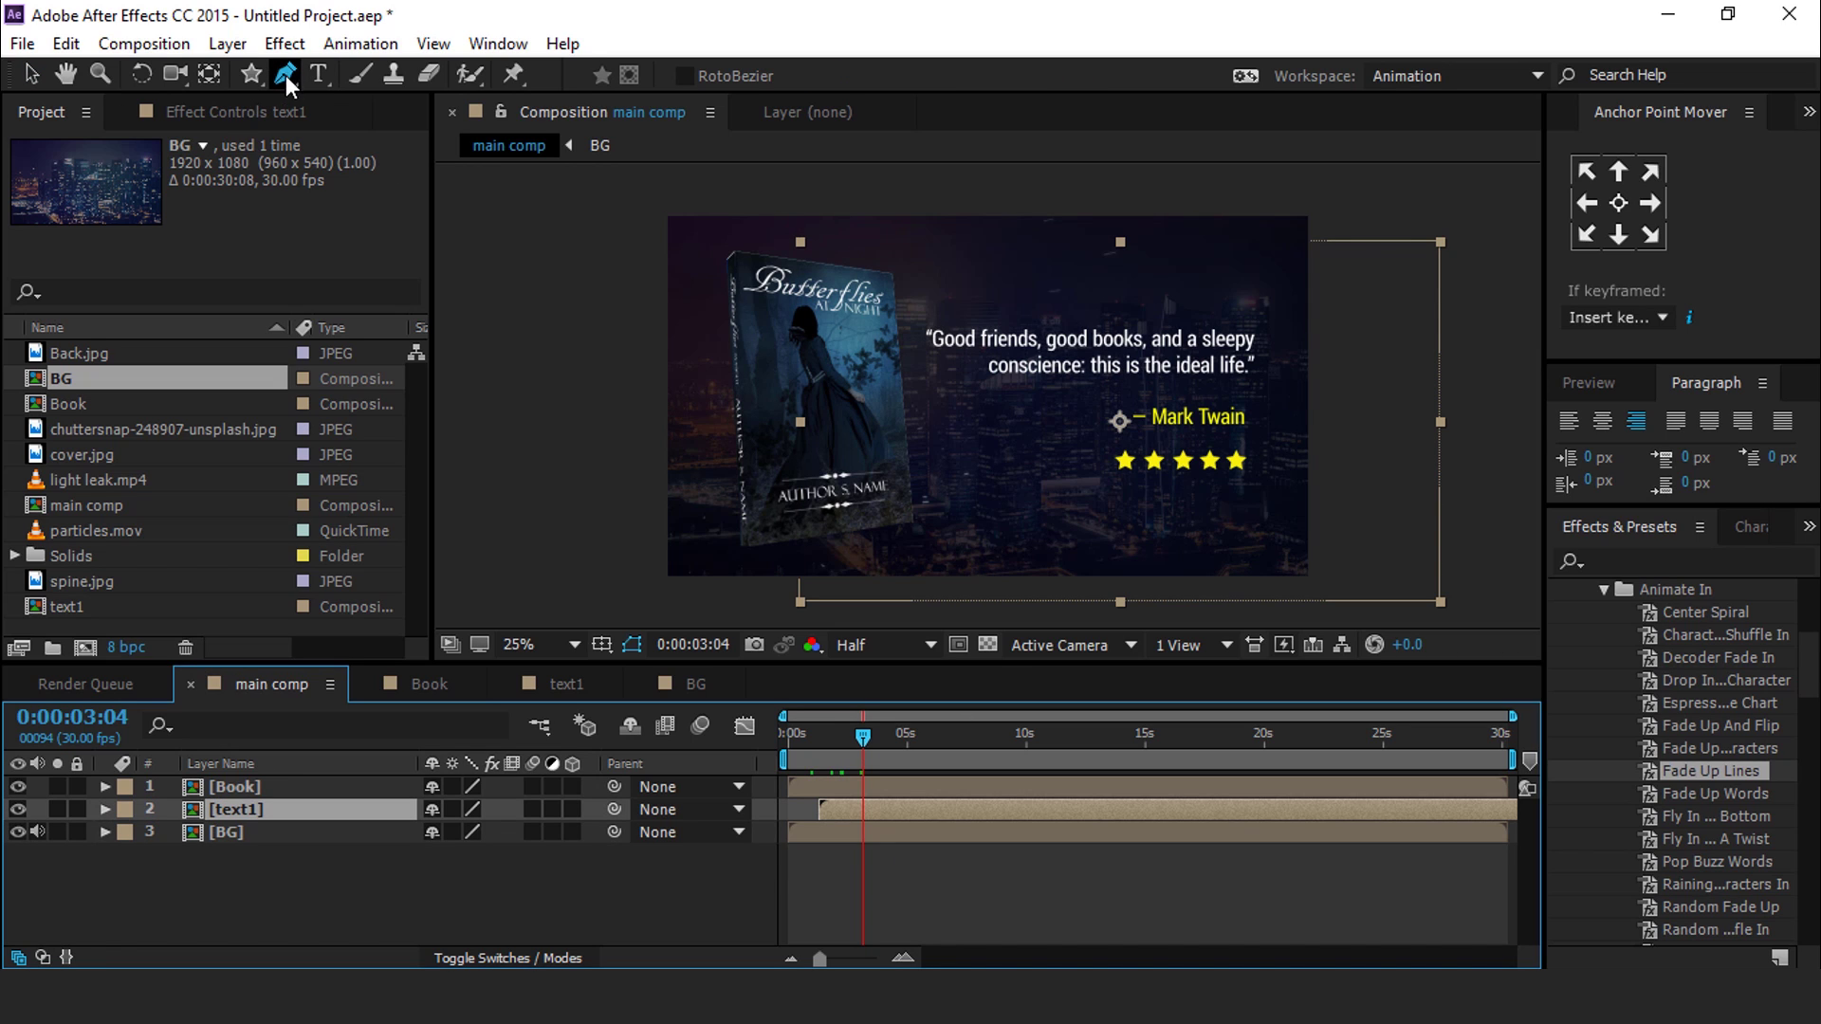
left_click(917, 312)
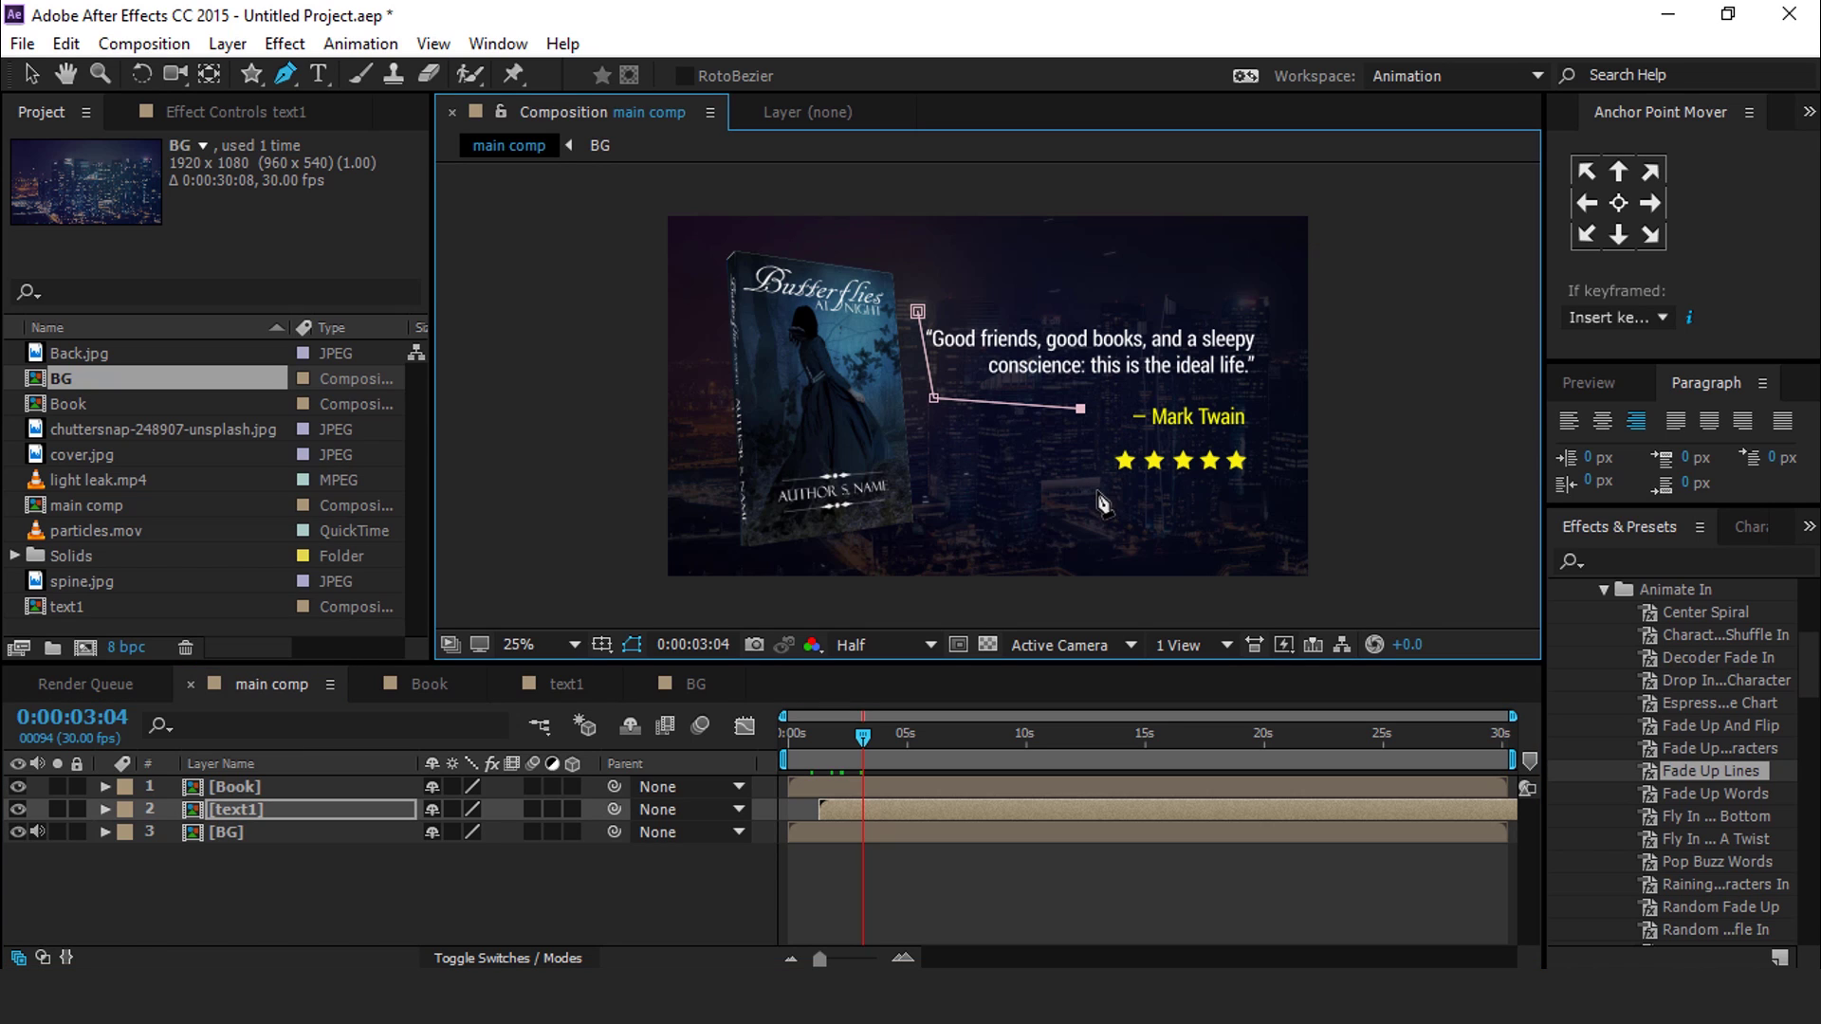
left_click(1279, 314)
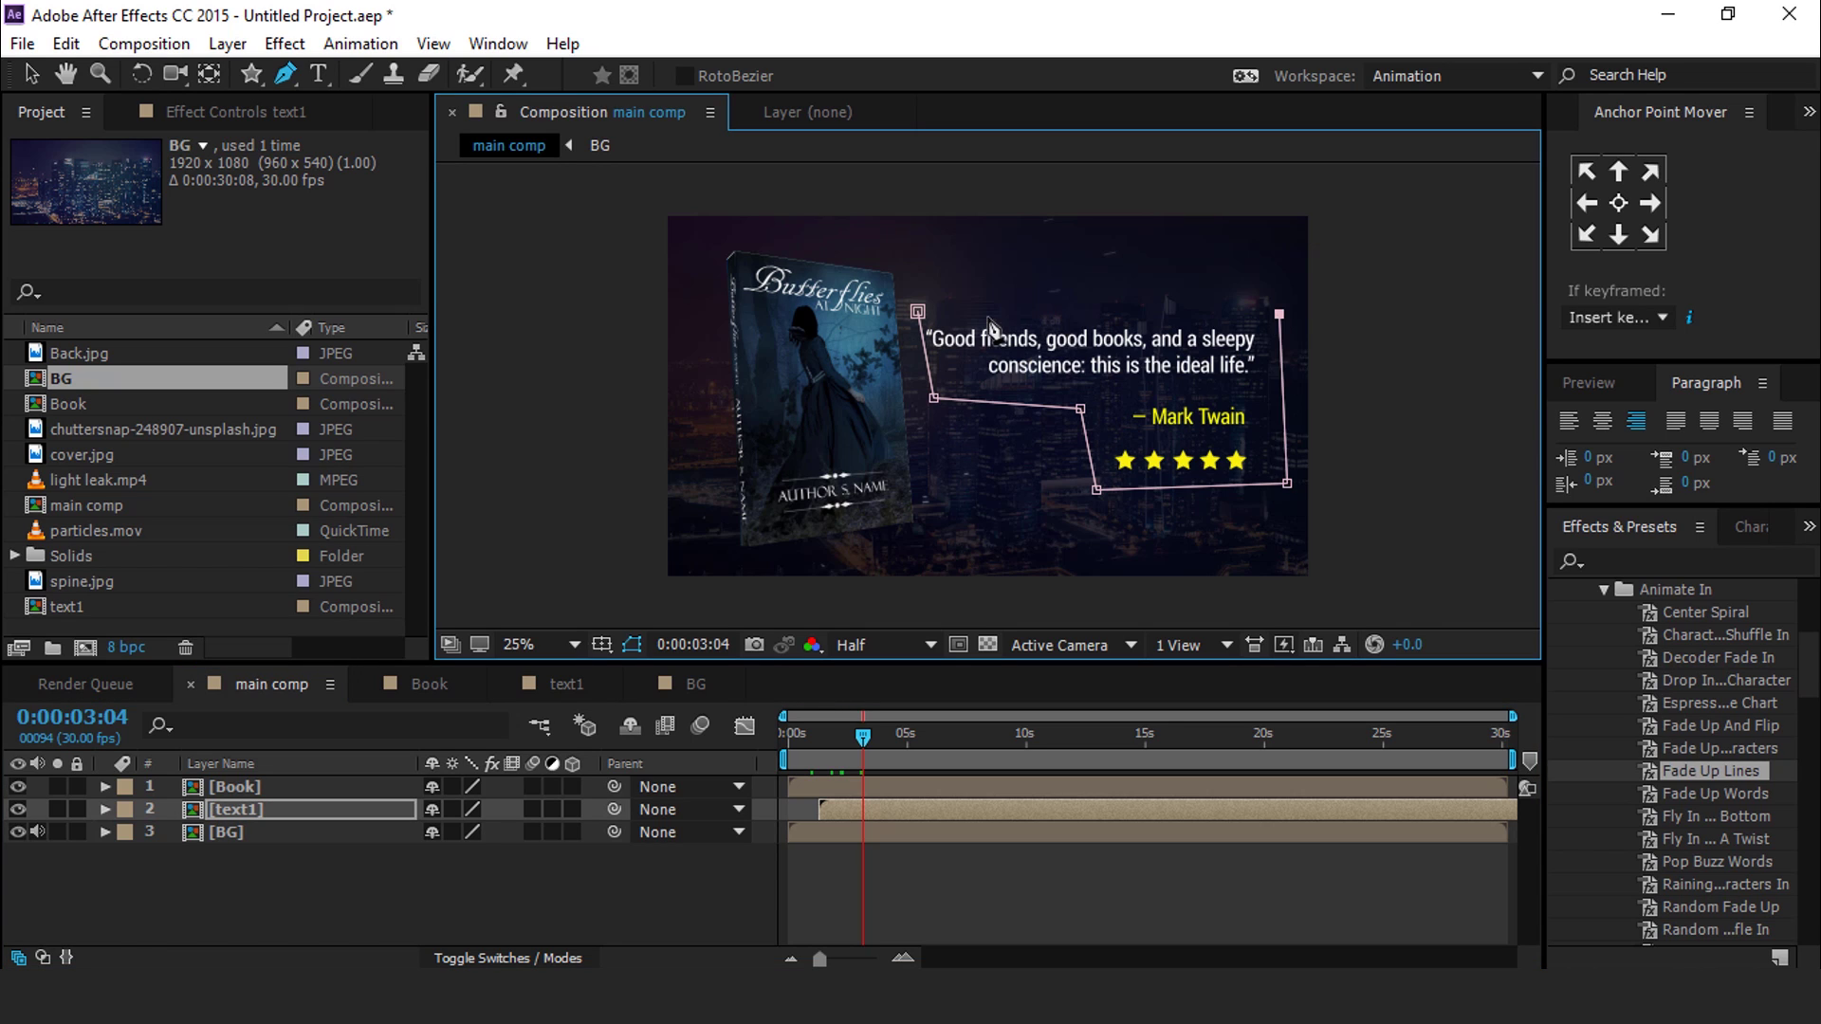
left_click(917, 312)
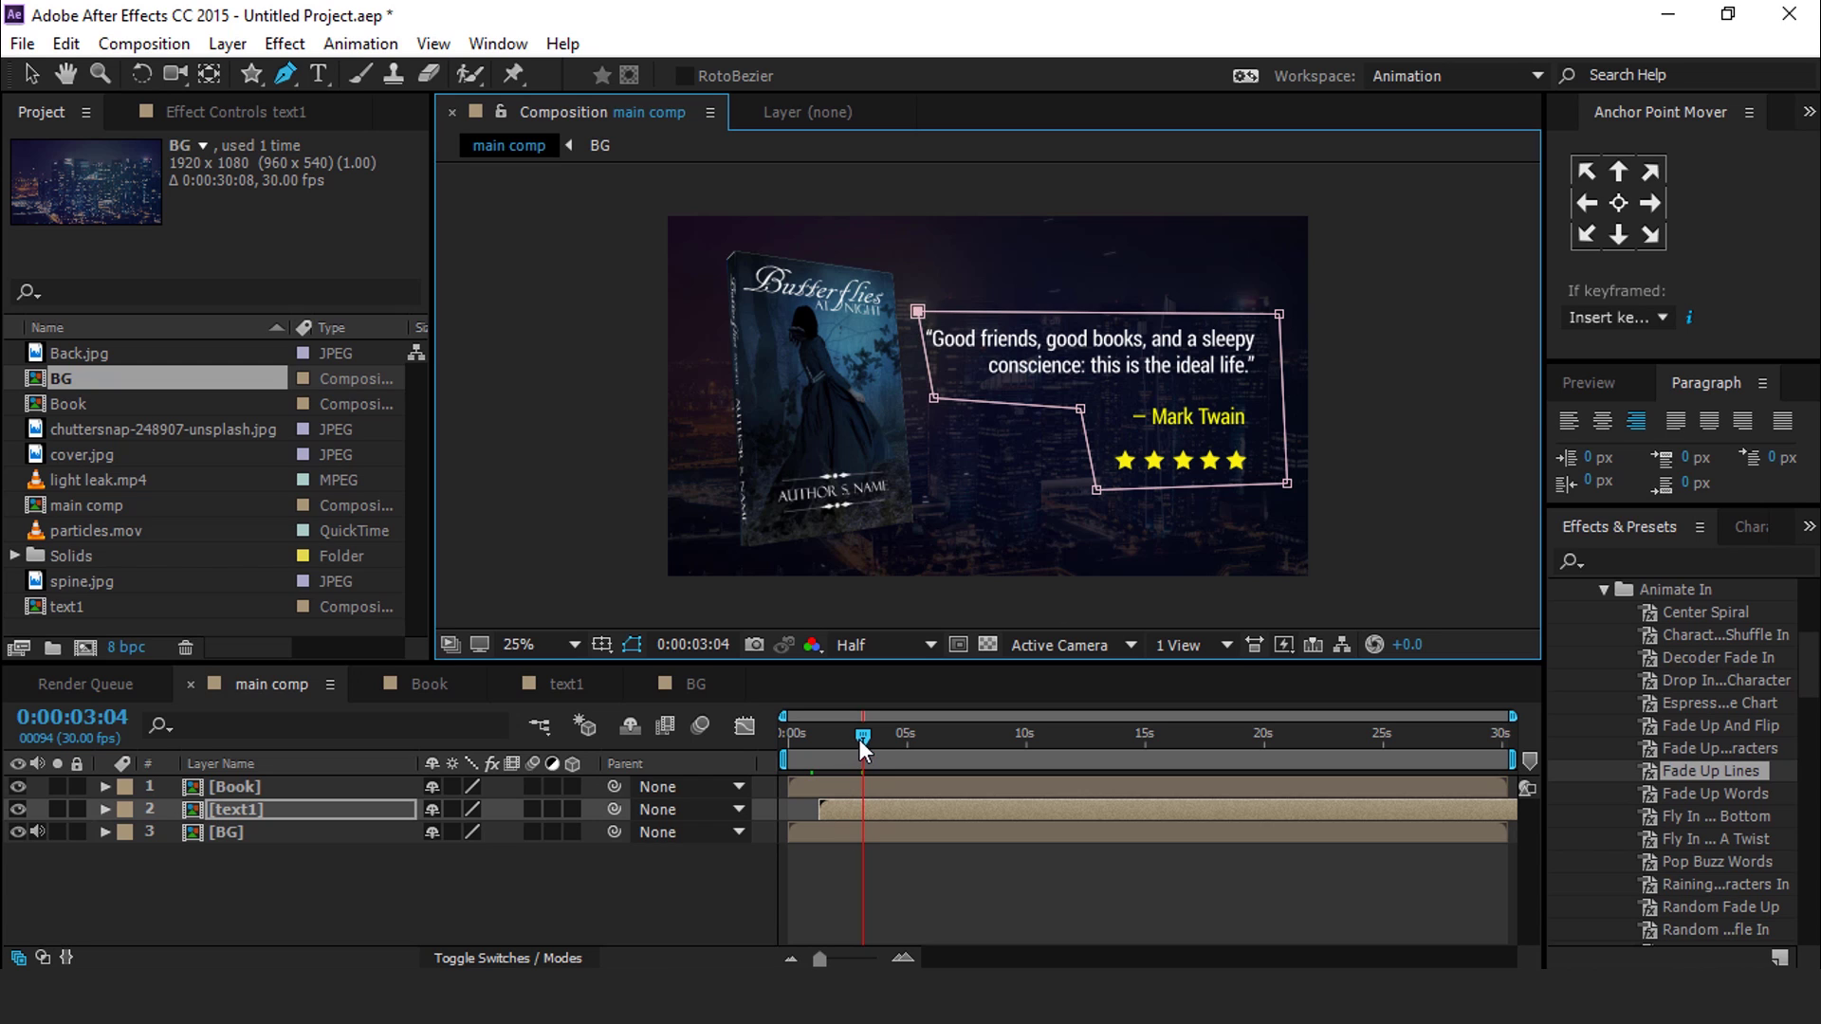
Step: Keyframe the text1 layer's Mask Path at 0:00:03:04 and reshape the mask's book-side edge at 0:00:03:14 to follow the book
key("m")
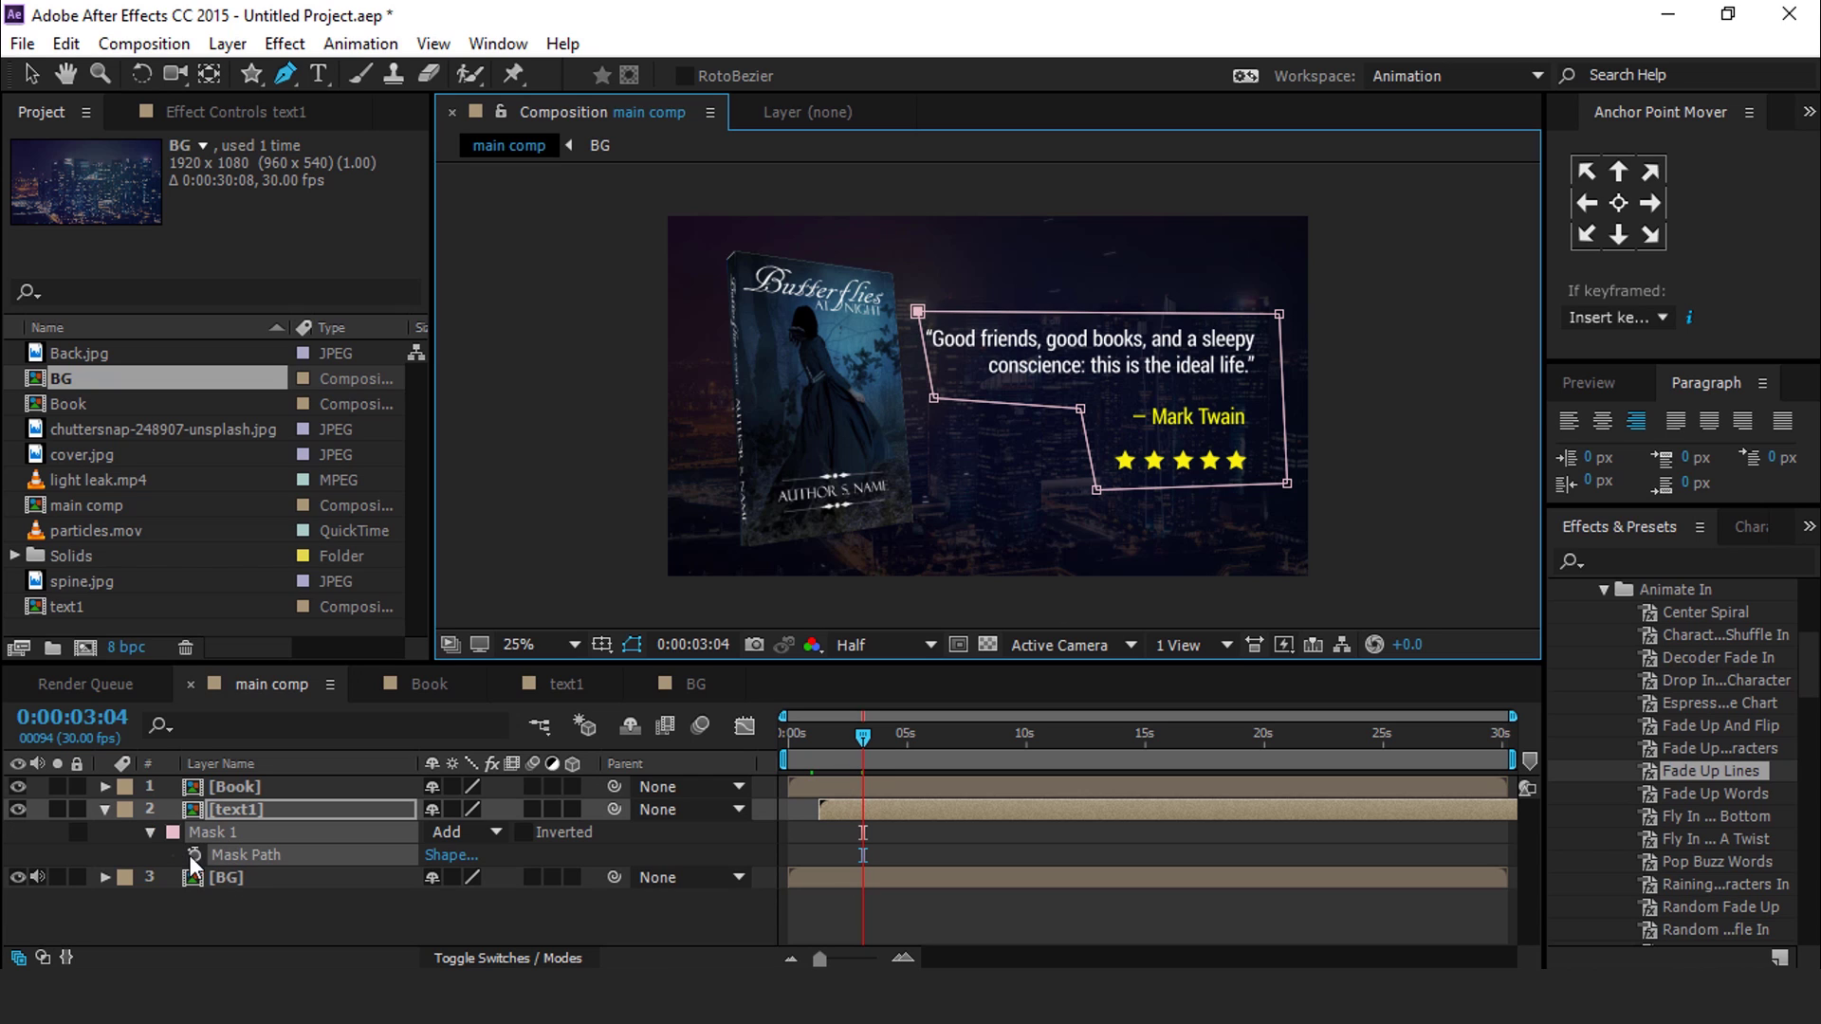
left_click(195, 855)
left_click(863, 736)
mouse_move(871, 738)
left_mouse_down()
mouse_move(888, 740)
mouse_move(871, 739)
left_mouse_up()
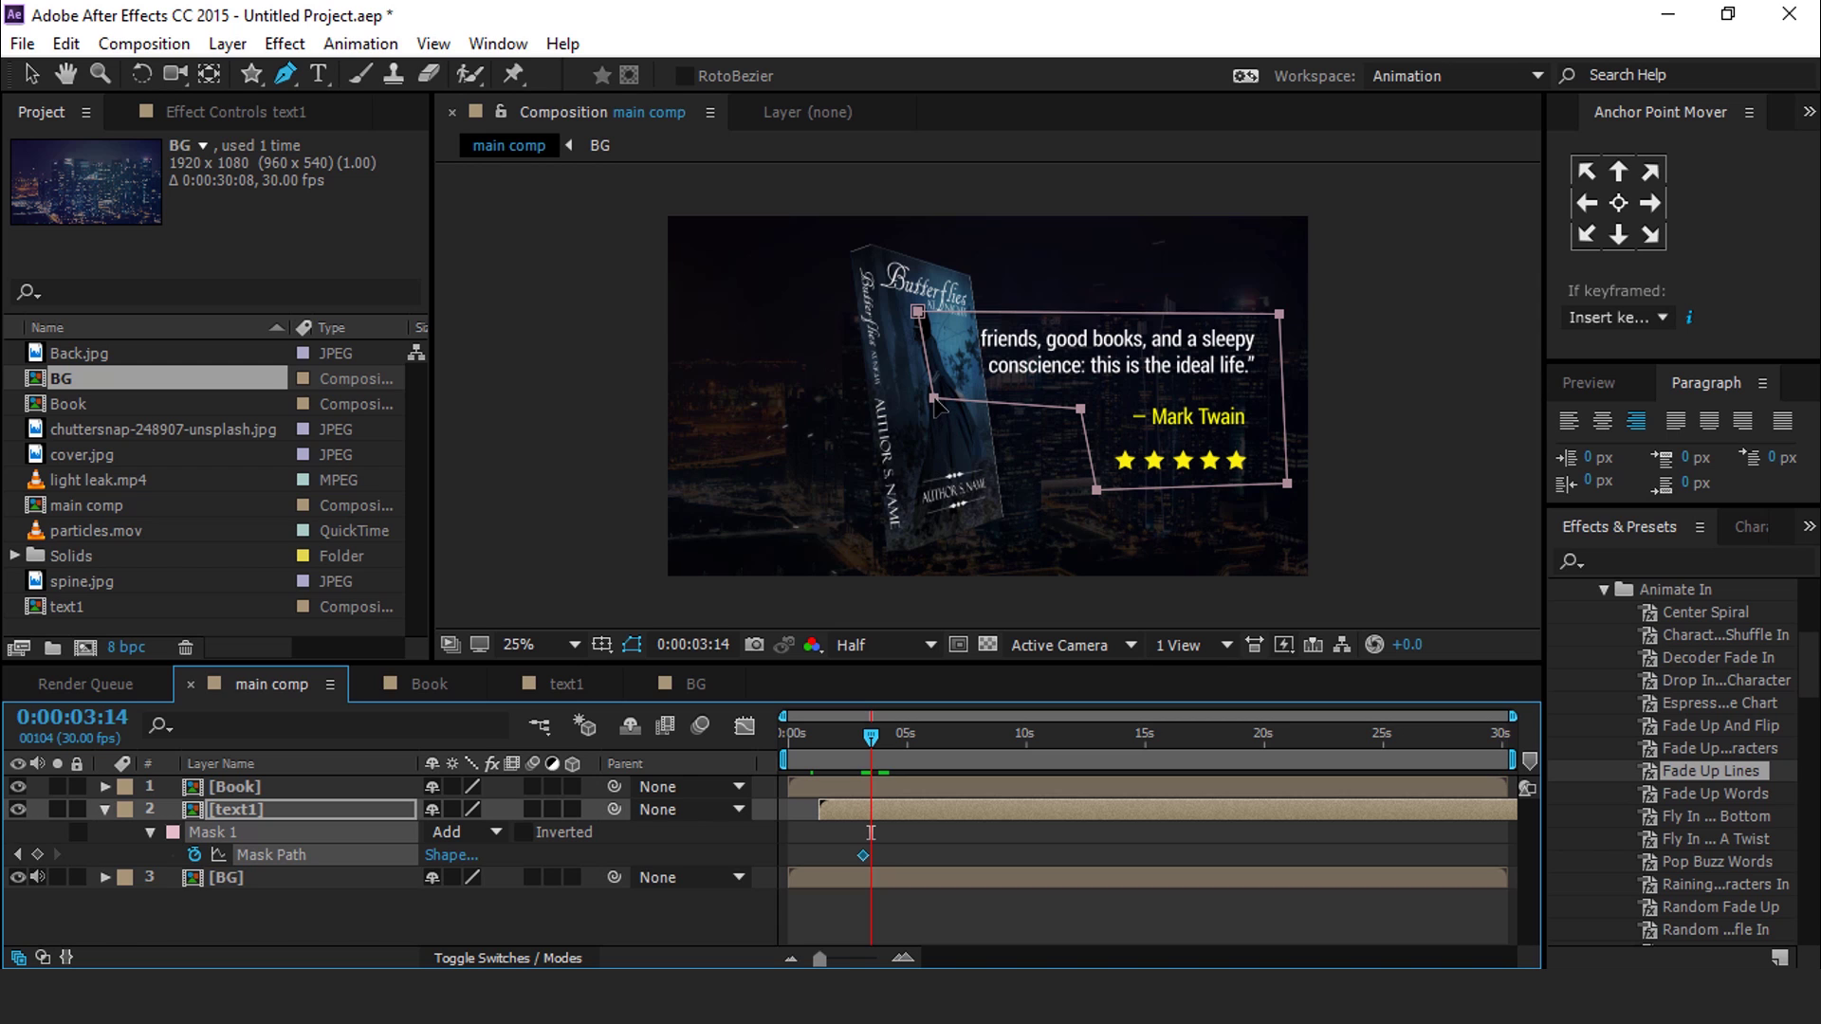
key("v")
left_click_drag(1085, 422, 1105, 421)
left_click_drag(953, 398, 976, 401)
Step: Adjust the Mask Path keyframe timing and continue reshaping the mask along the moving book's edge up to 0:00:03:22
left_click_drag(869, 739, 874, 735)
key("=")
key("=")
left_click_drag(854, 854, 869, 856)
key("=")
left_click_drag(869, 736, 884, 734)
left_click_drag(871, 856, 883, 856)
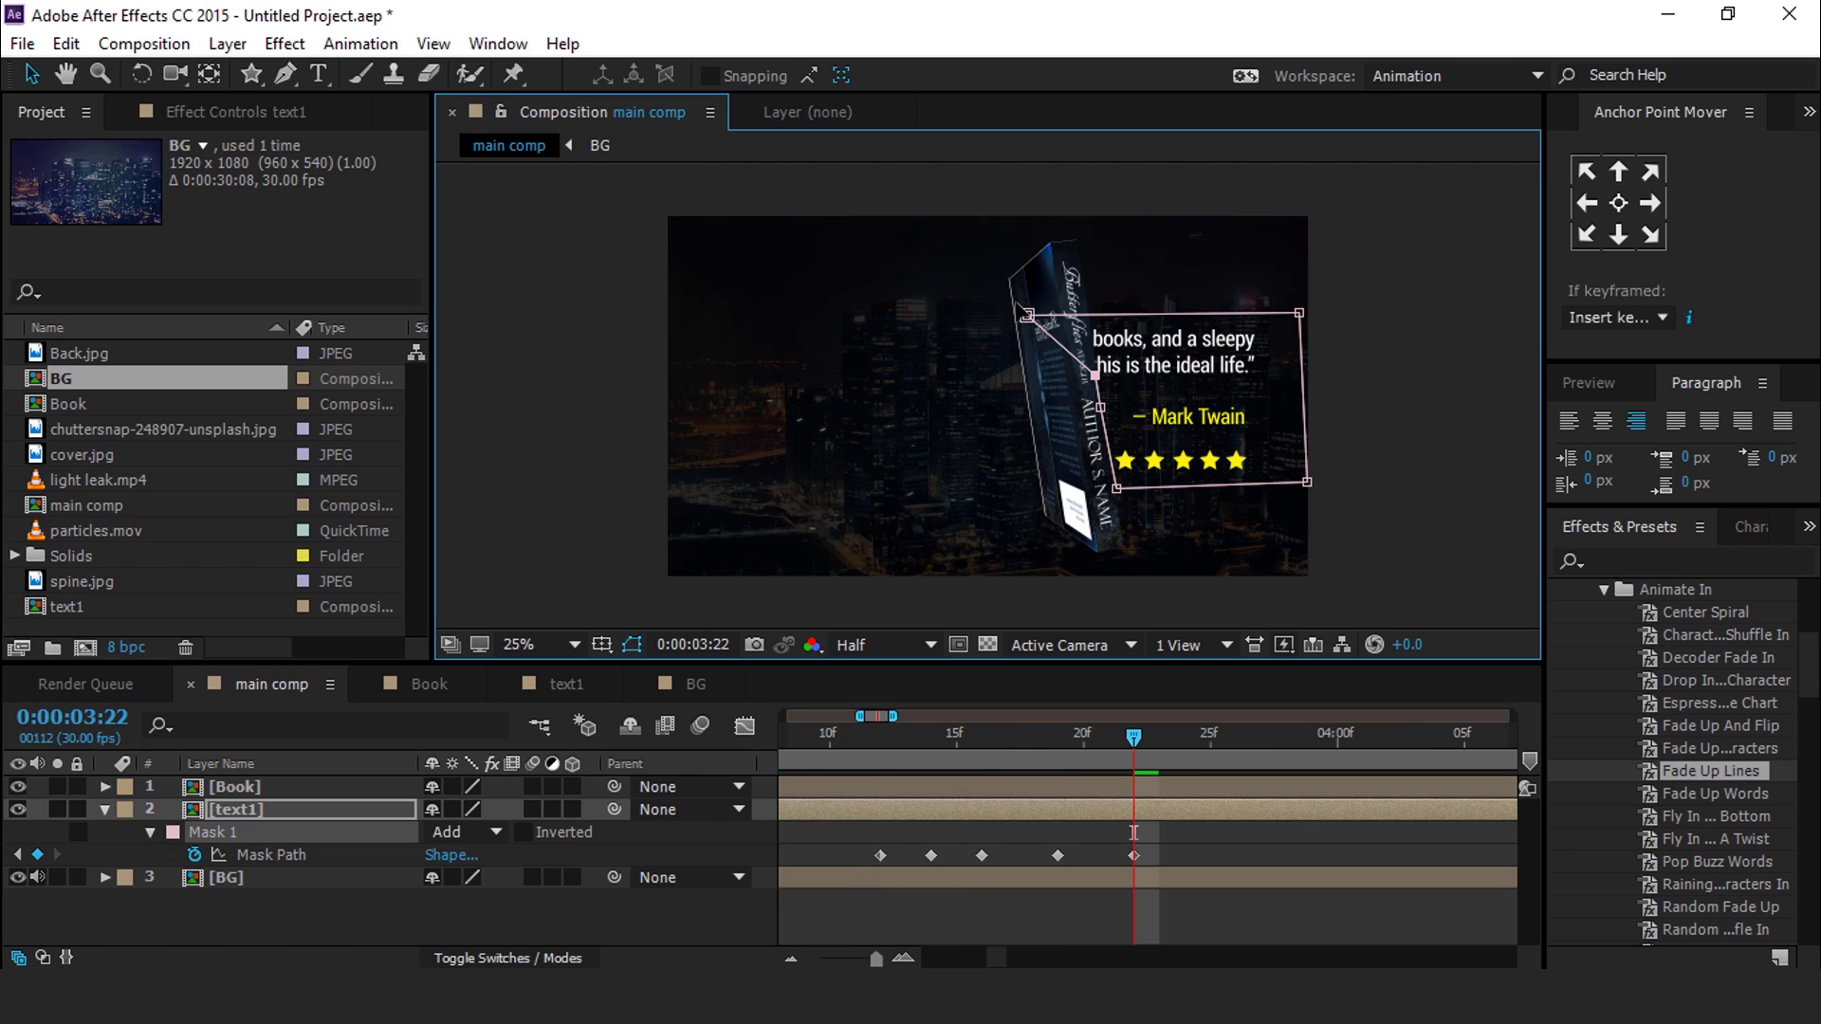
left_click_drag(1026, 314, 1079, 321)
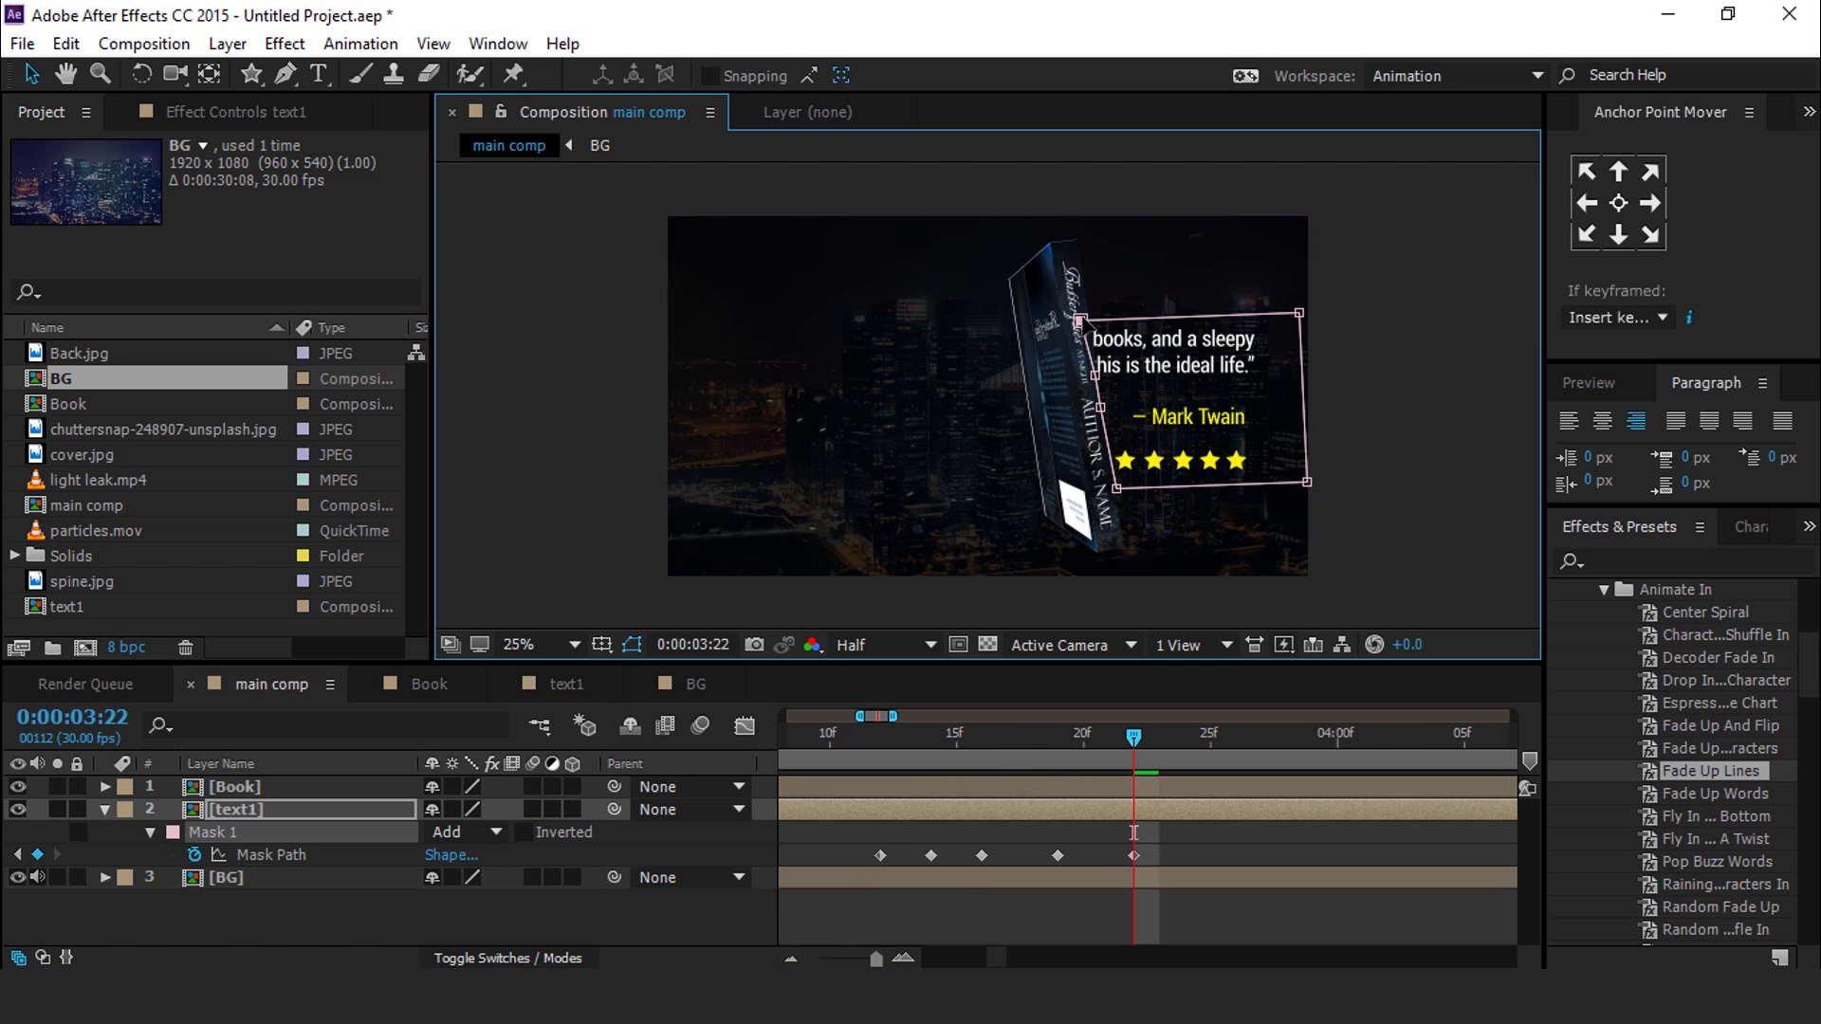
Step: Reshape the mask at 0:00:03:24 so its corner points follow the book's spine
left_click_drag(1131, 743, 1185, 744)
left_click_drag(1116, 488, 1154, 475)
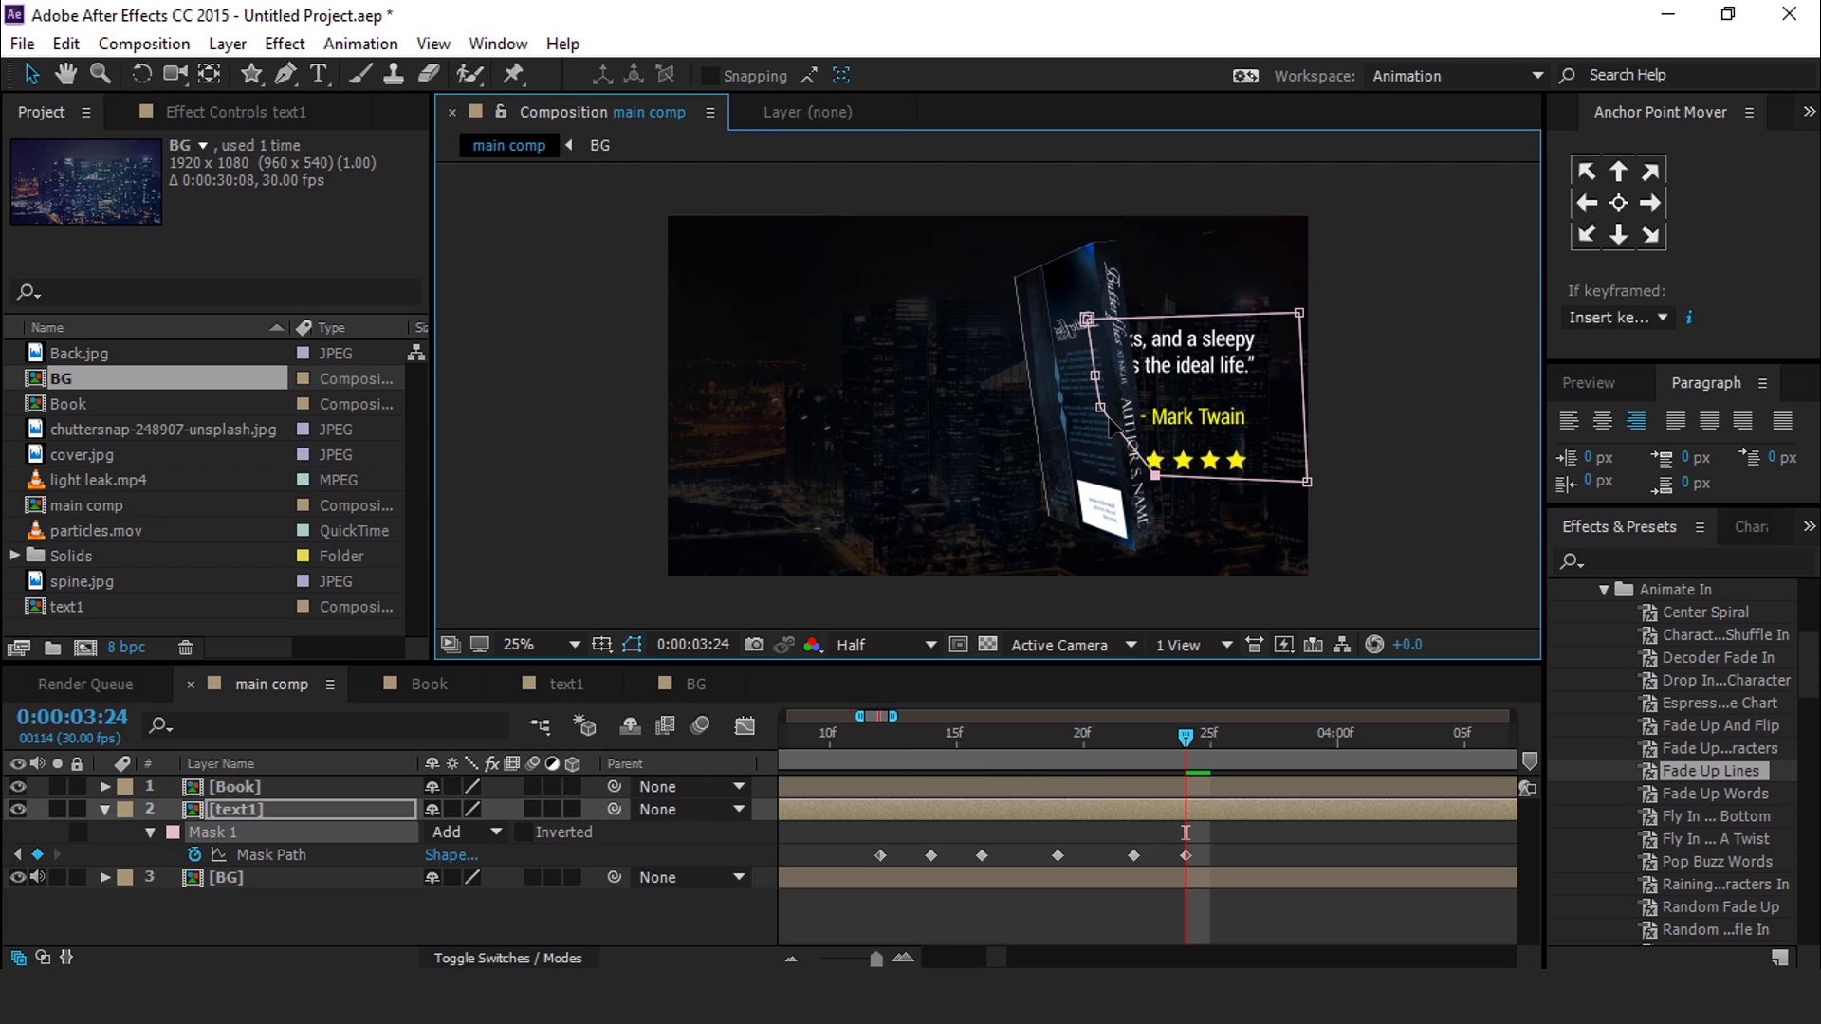
left_click_drag(1088, 320, 1121, 323)
Step: Move the mask further along with the book at 0:00:03:26 and 0:00:03:28
left_click_drag(1192, 742, 1230, 738)
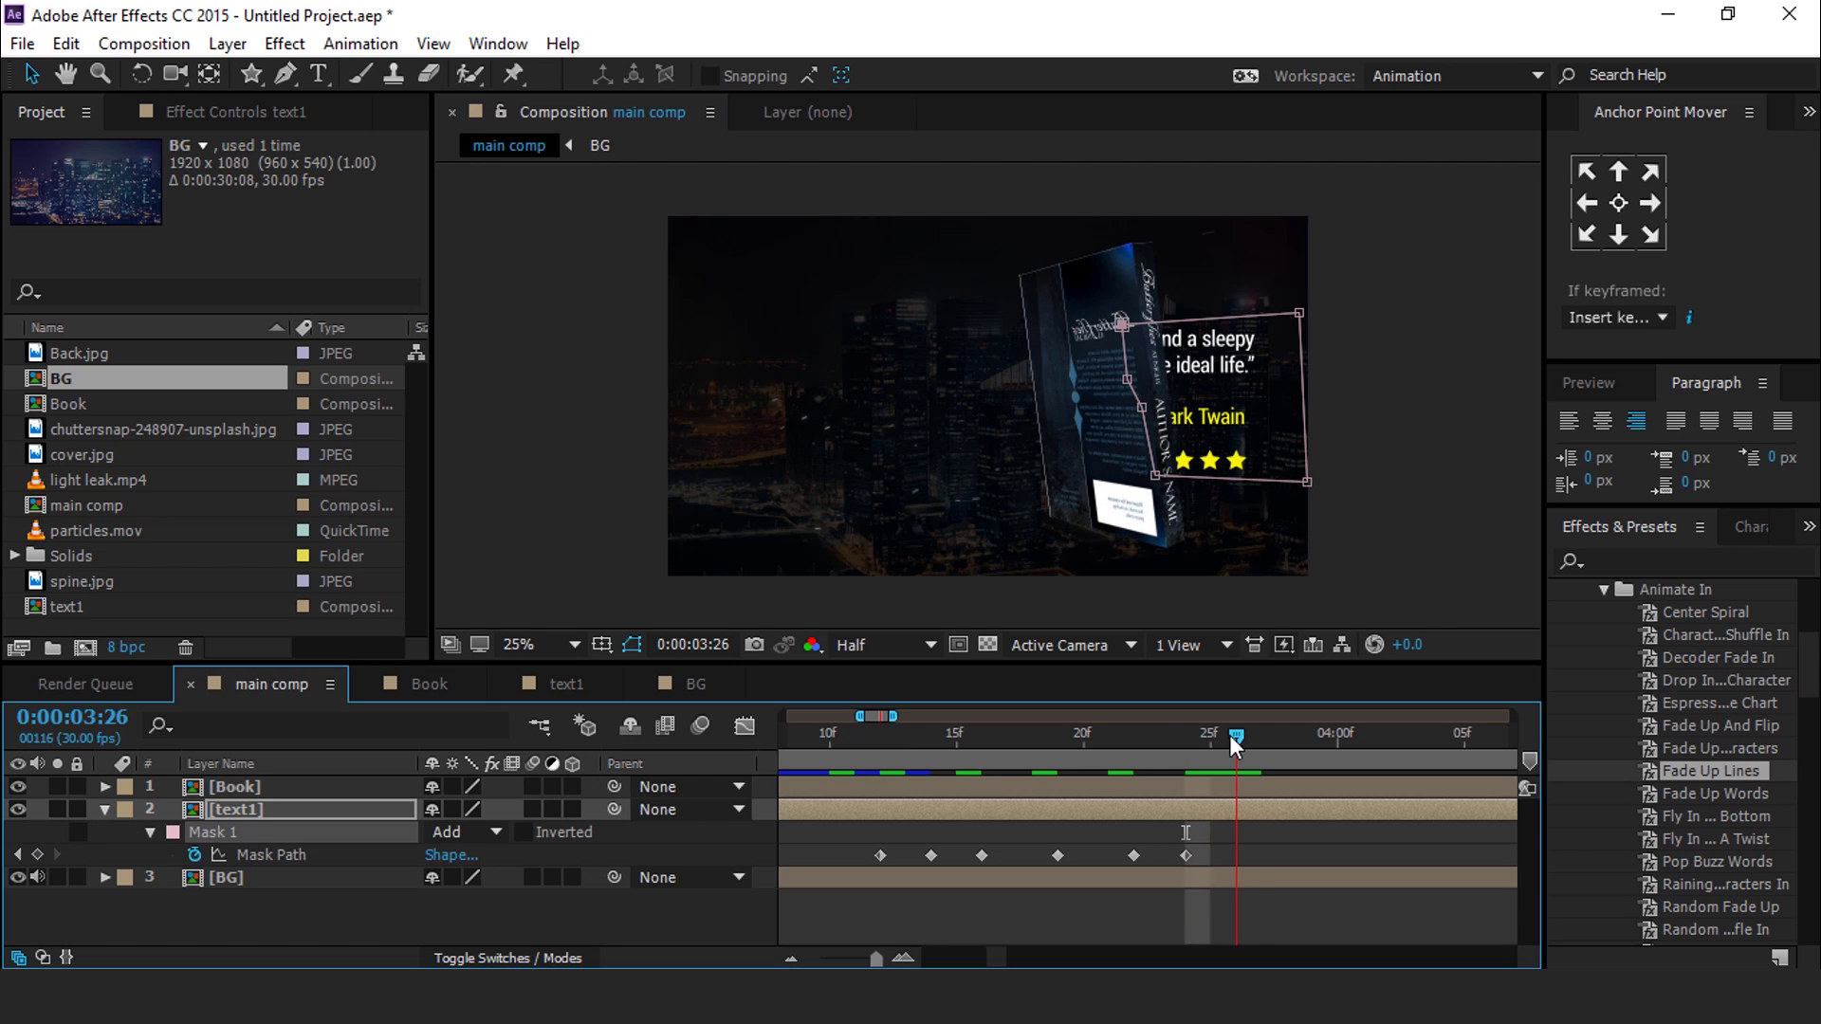
double_click(1254, 479)
left_click_drag(1254, 458, 1280, 457)
left_click_drag(1236, 736, 1285, 736)
left_click_drag(1253, 477, 1276, 476)
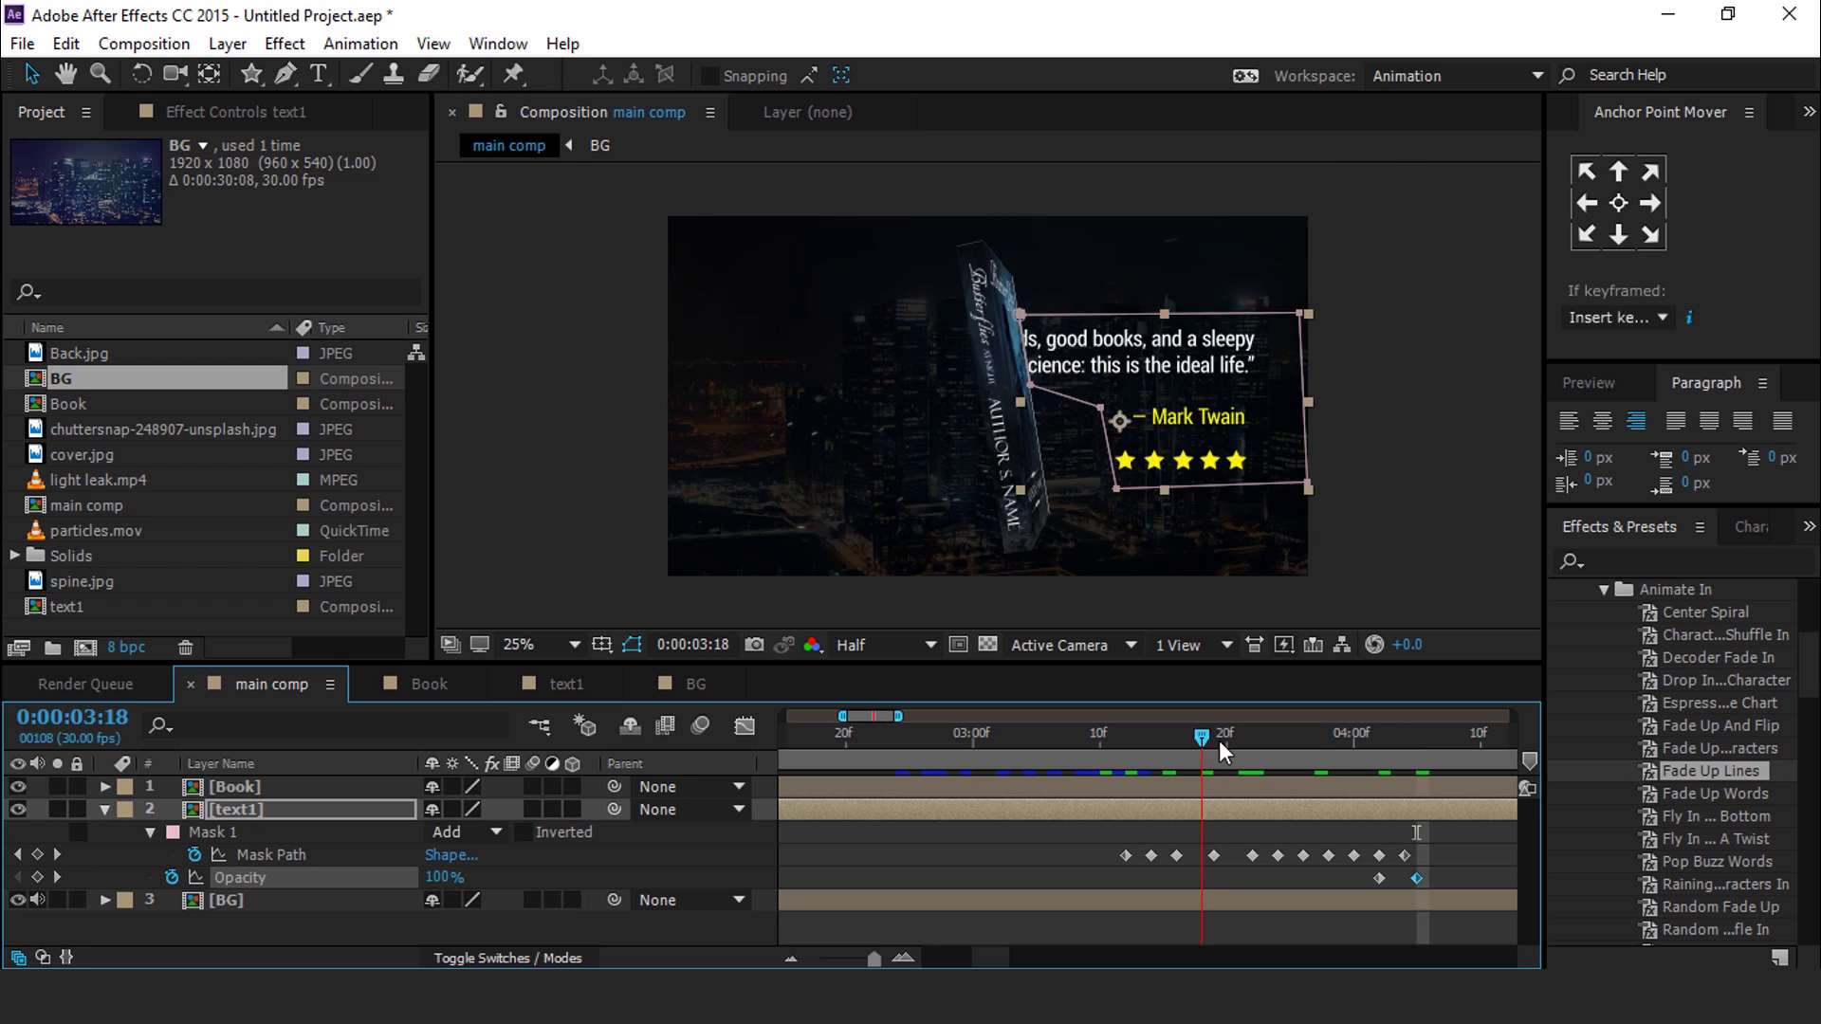
Step: Move the text1 layer's first Opacity keyframe to 0:00:03:28 and preview the fade-out
left_click_drag(1219, 739, 1315, 736)
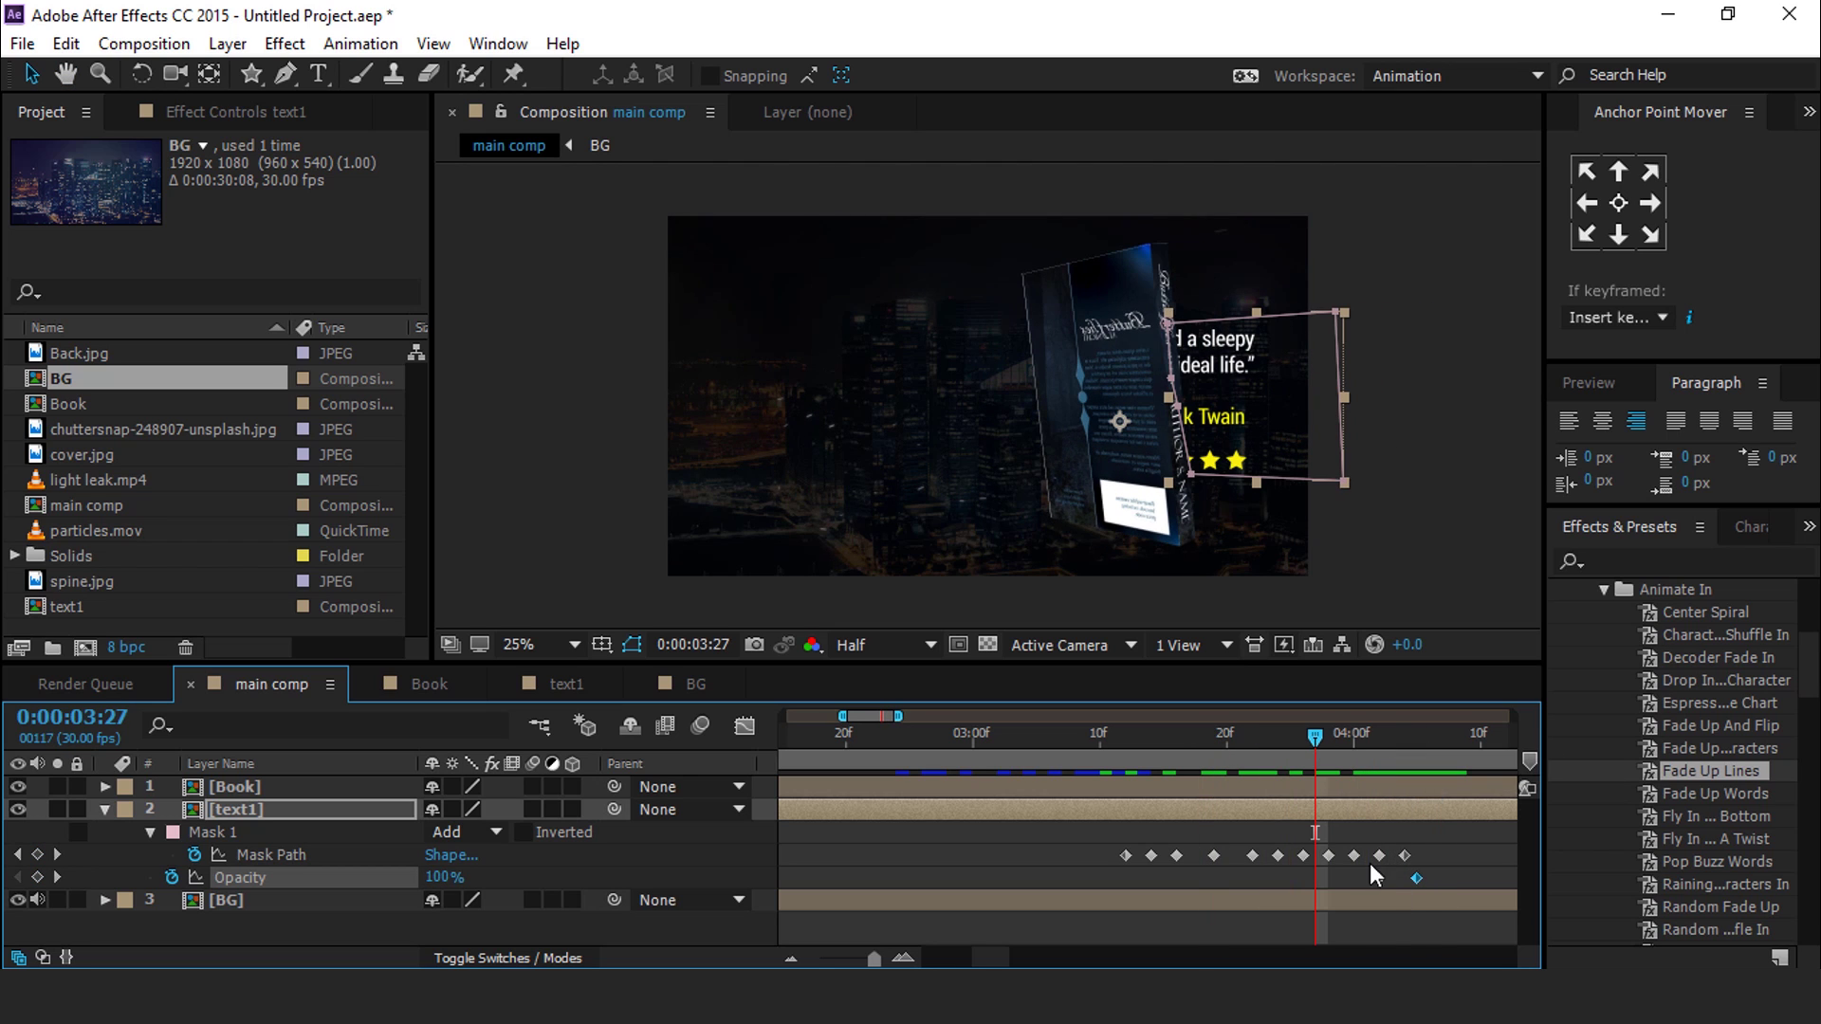
left_click_drag(1322, 884, 1318, 886)
key("space")
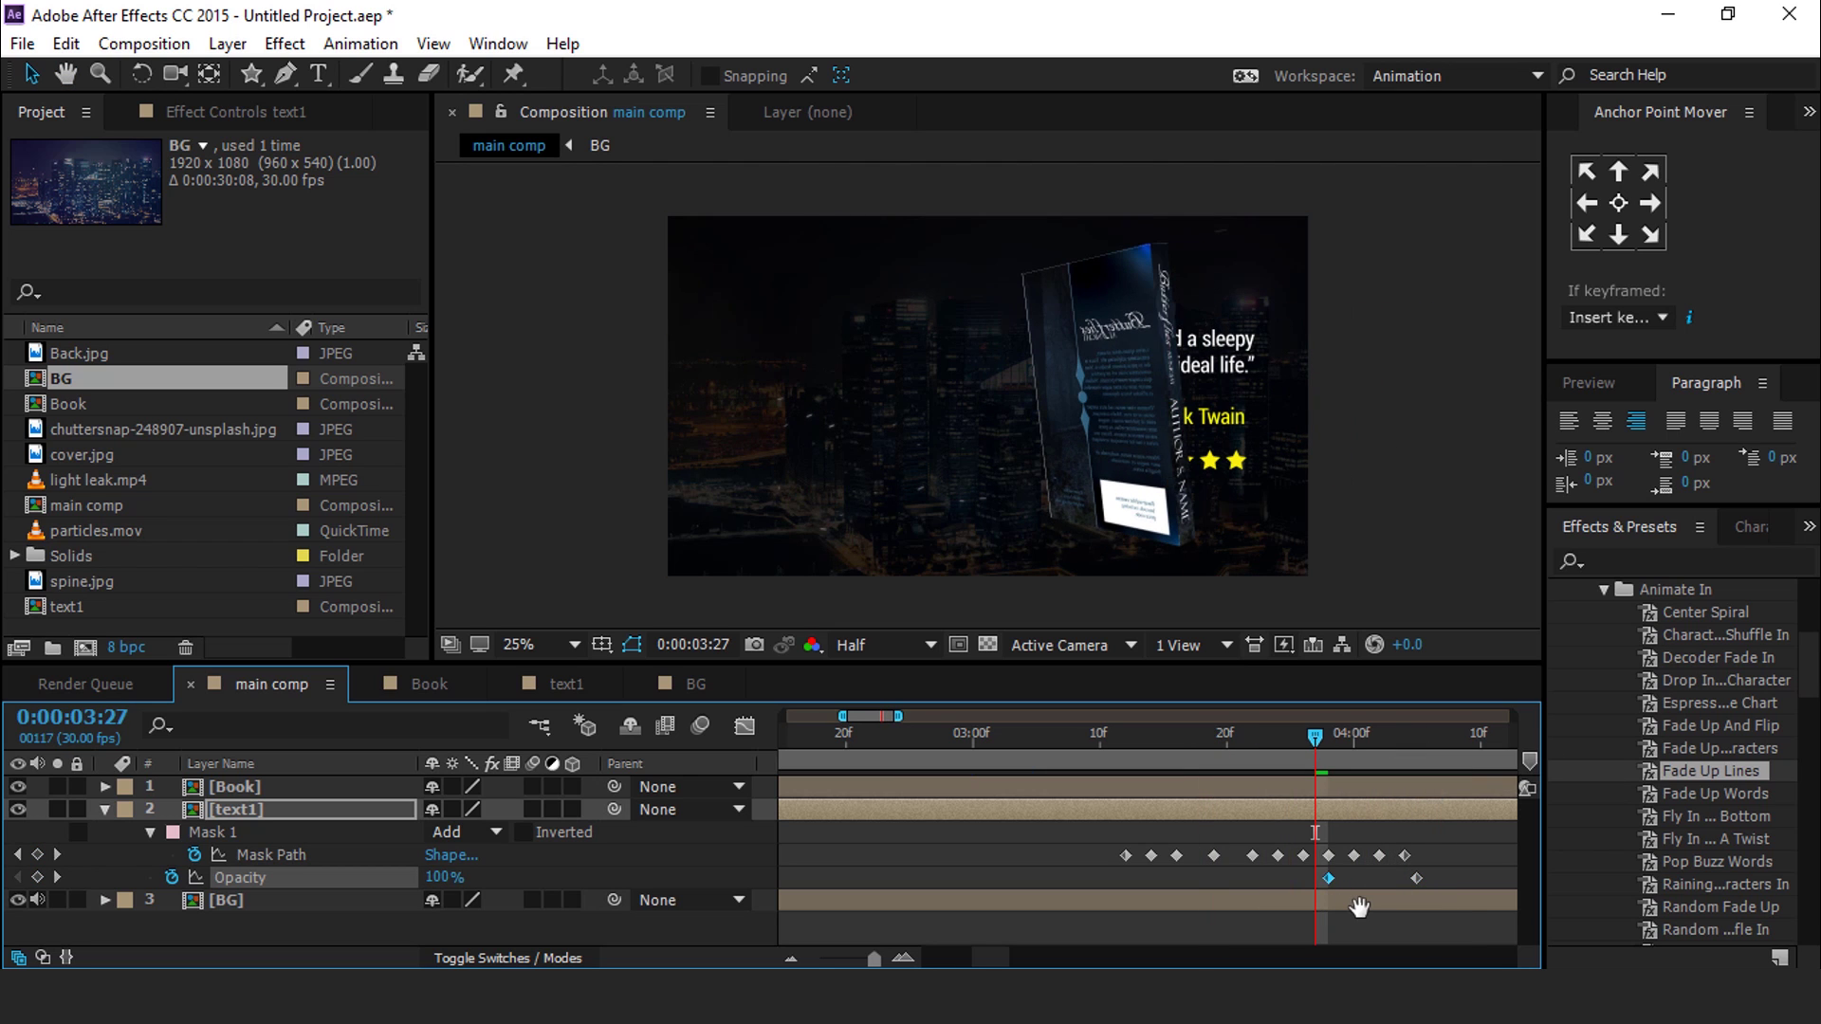
key("space")
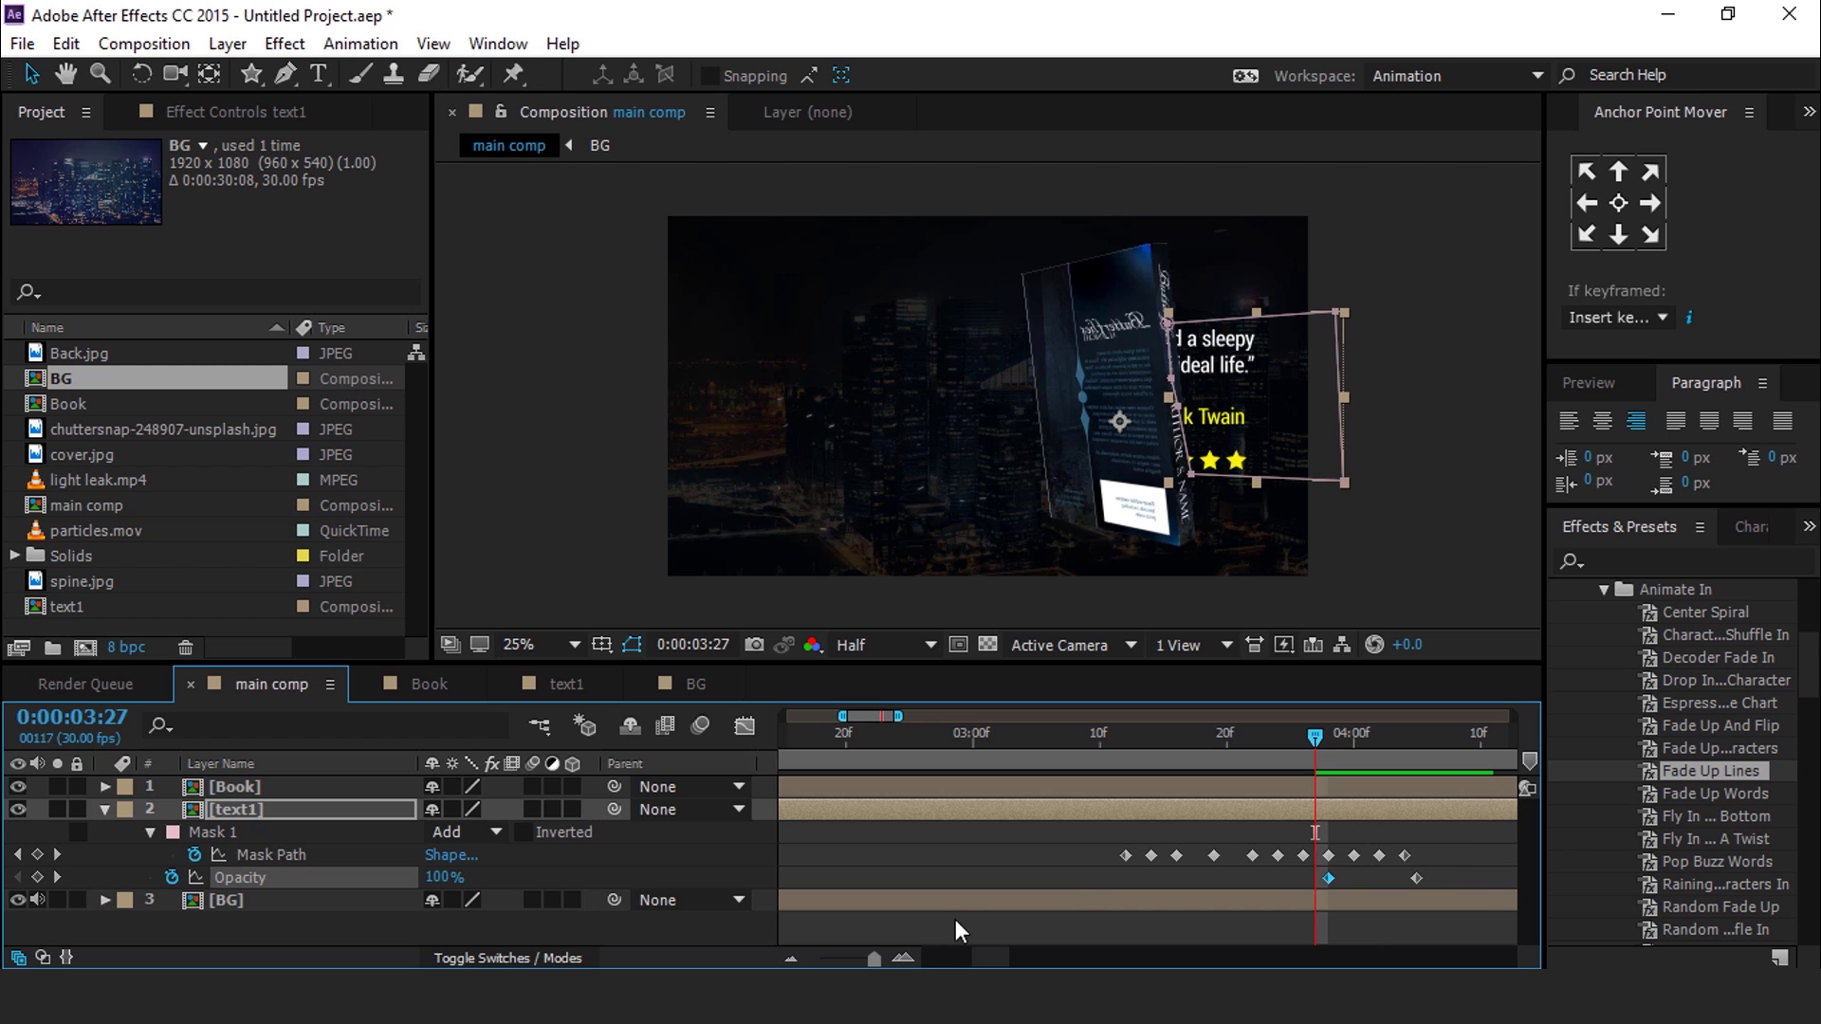
Step: Preview the complete main comp animation from 0:00:00:00
left_click_drag(873, 960, 827, 959)
left_click_drag(856, 740, 741, 749)
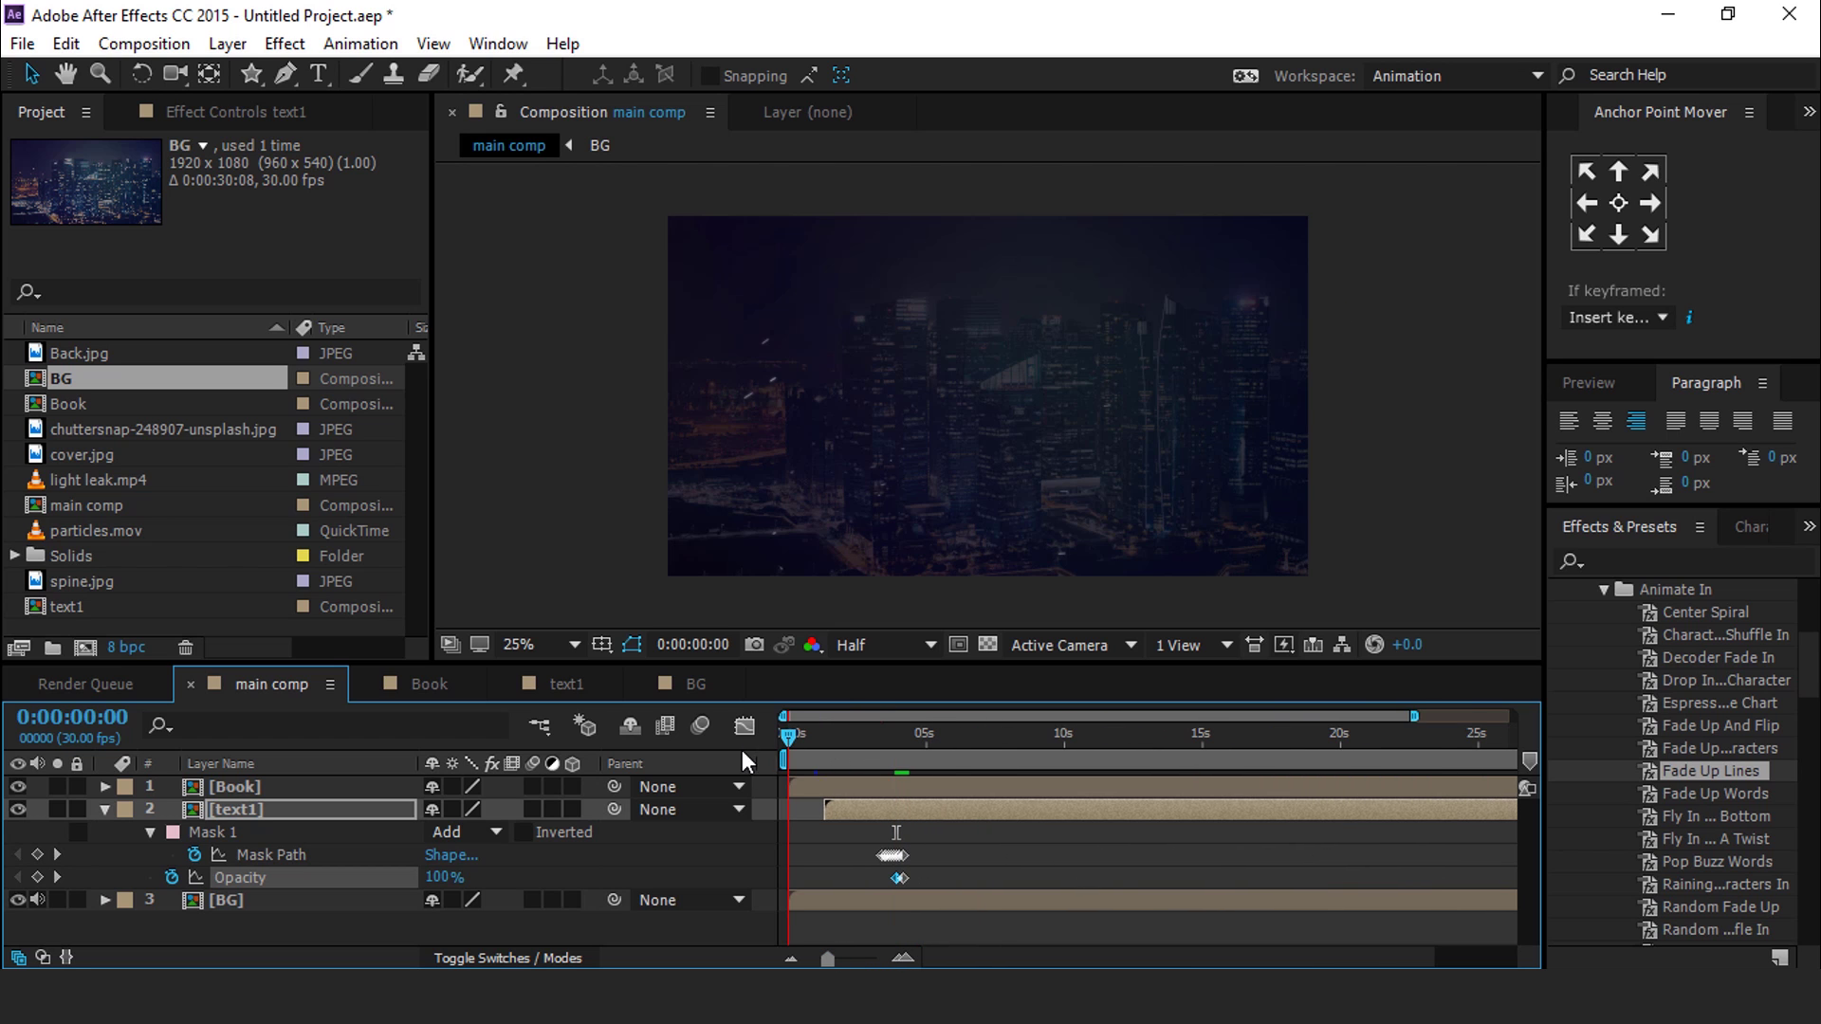
key("space")
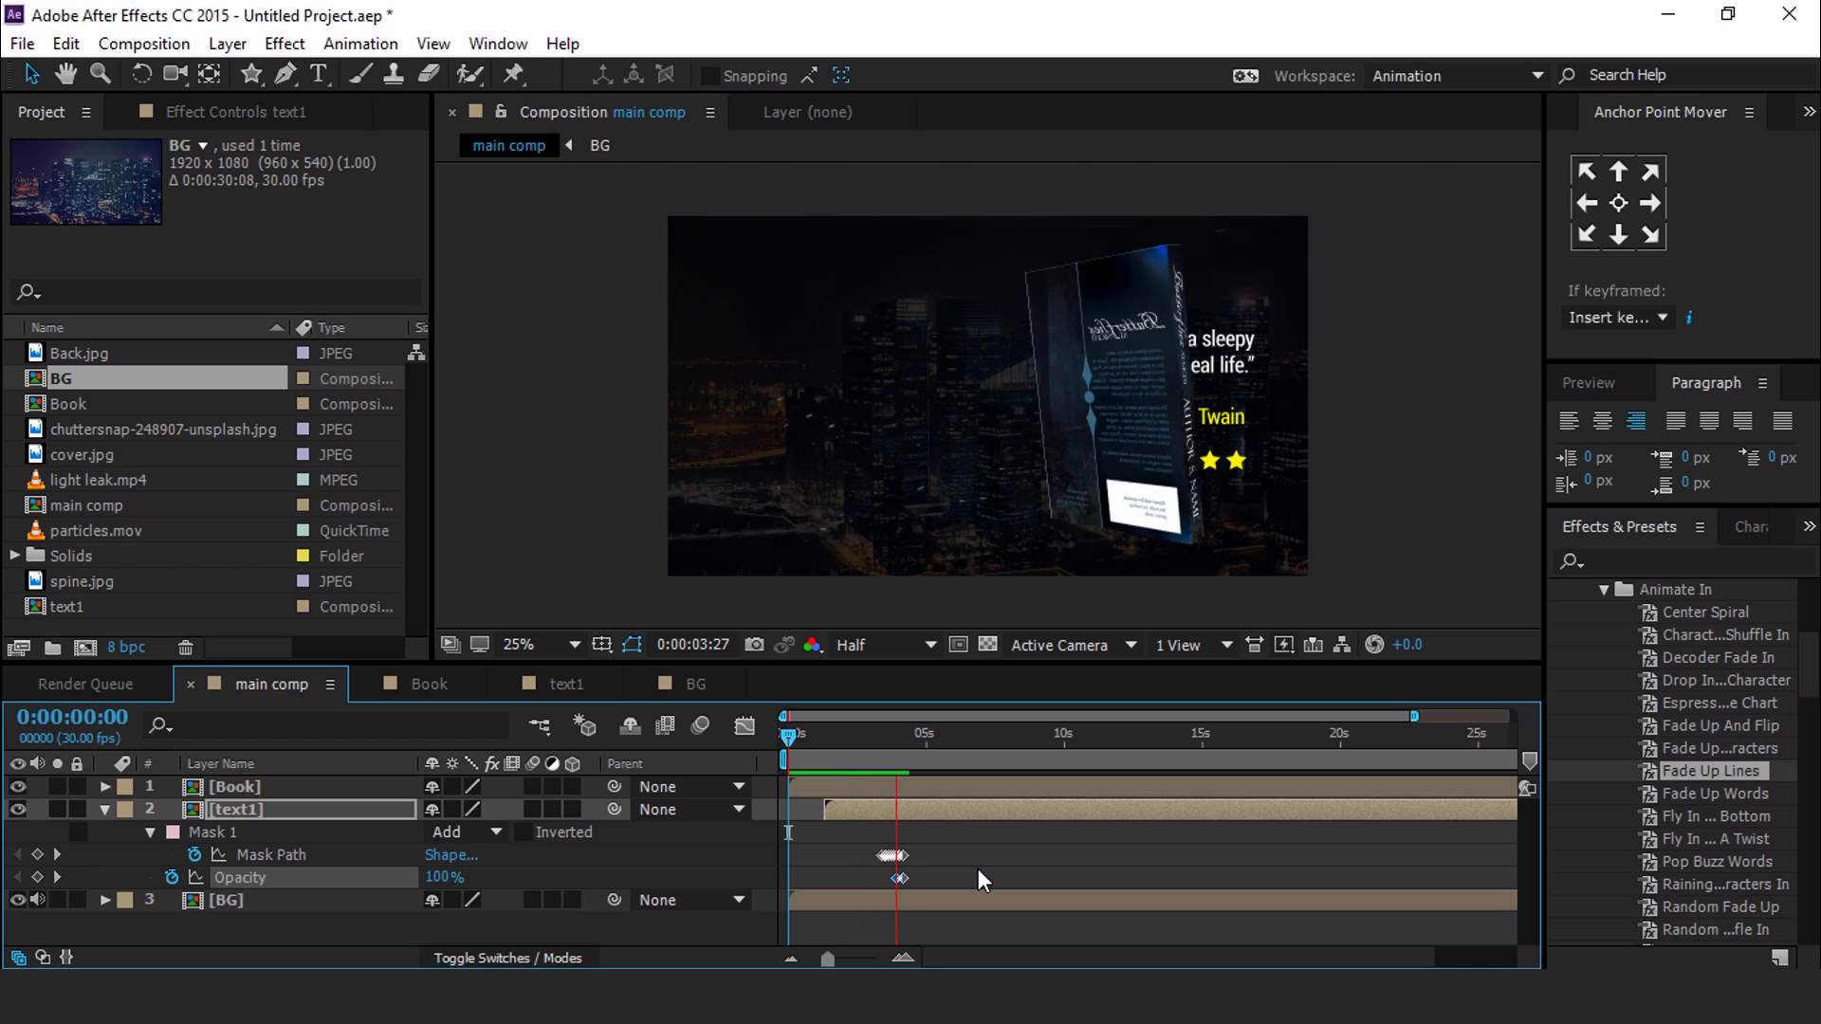
Step: Duplicate the text1 composition and add the copy to main comp as the top layer, starting at 0:00:05:17
left_click(941, 738)
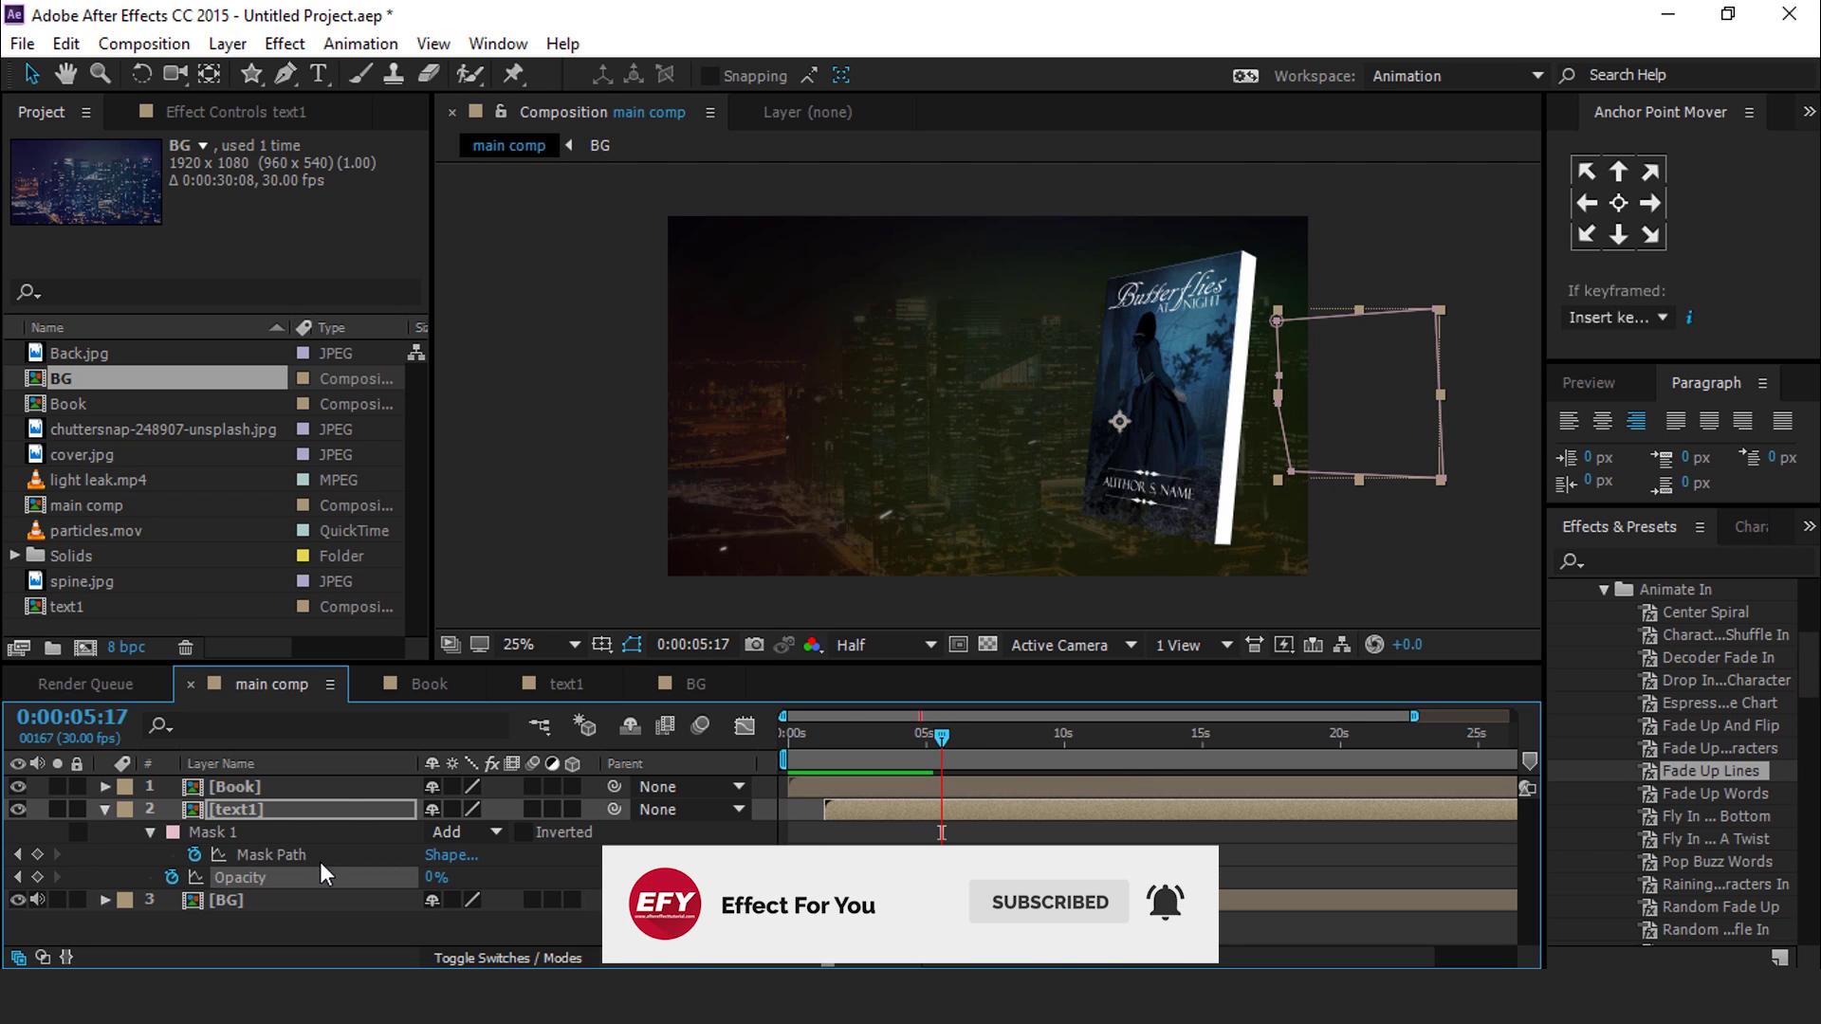
left_click(105, 810)
left_click(224, 787)
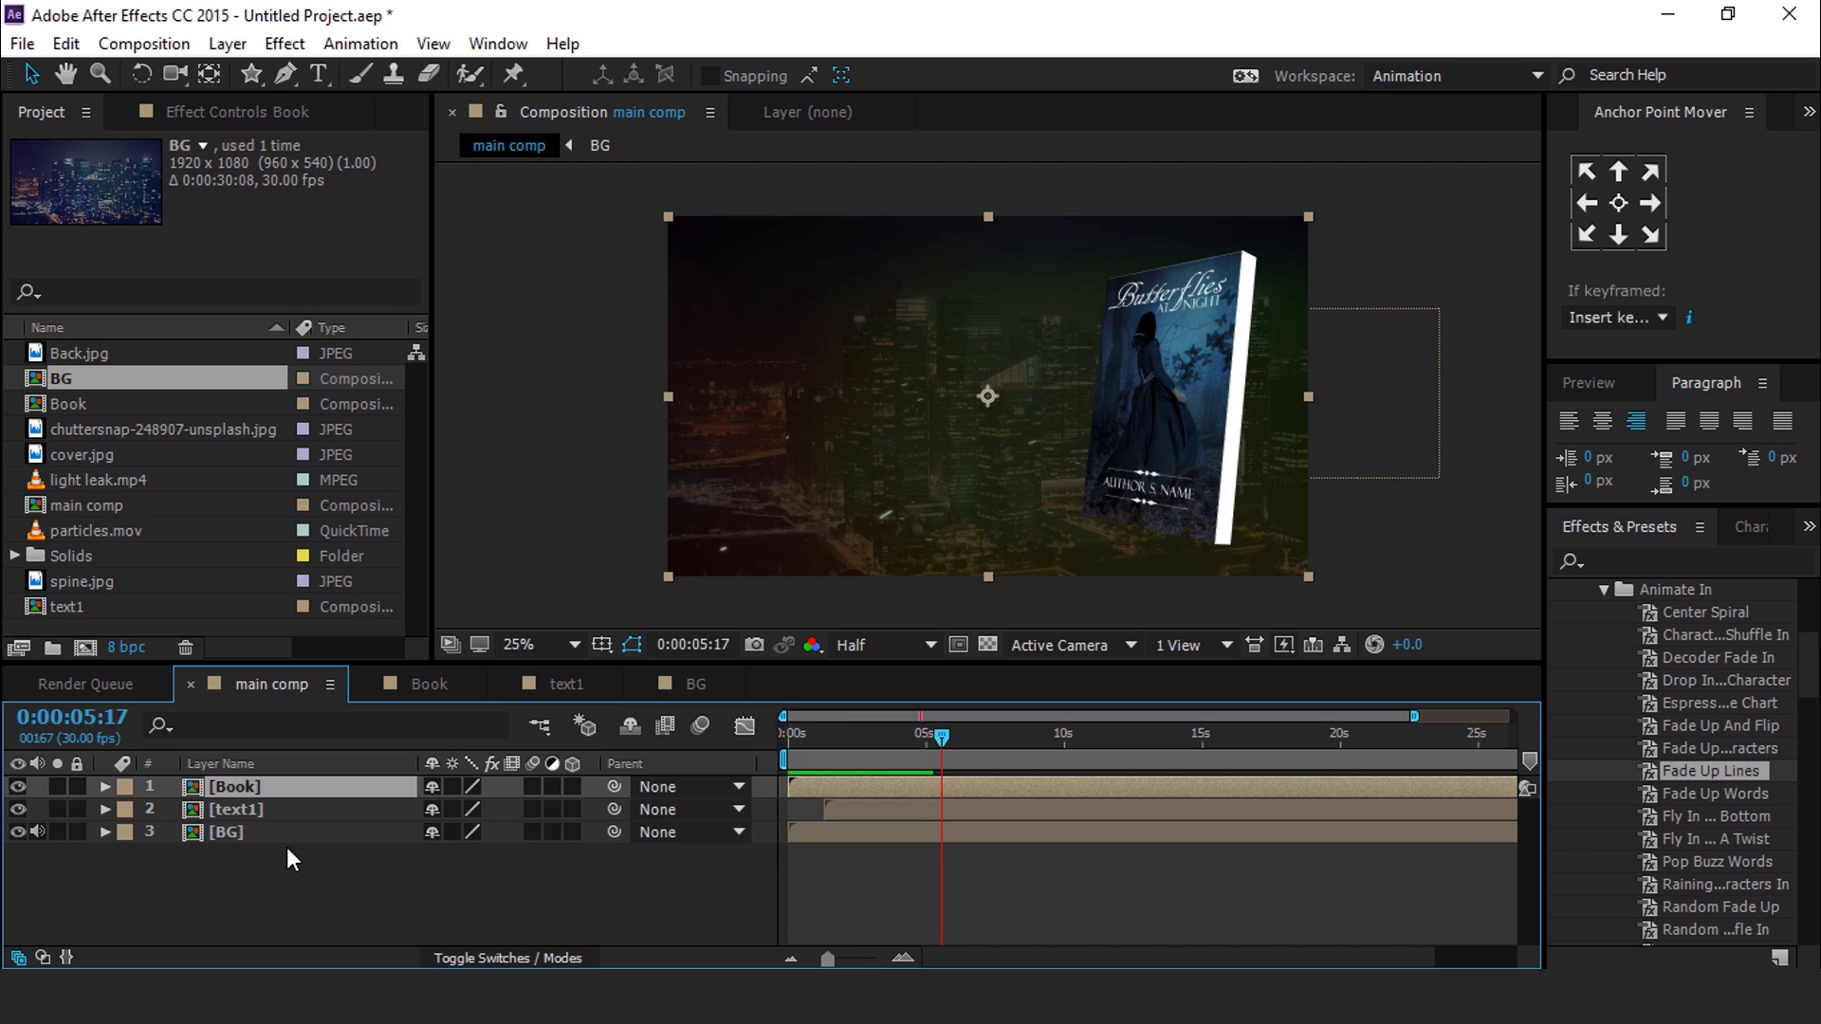
left_click(74, 606)
key("ctrl+d")
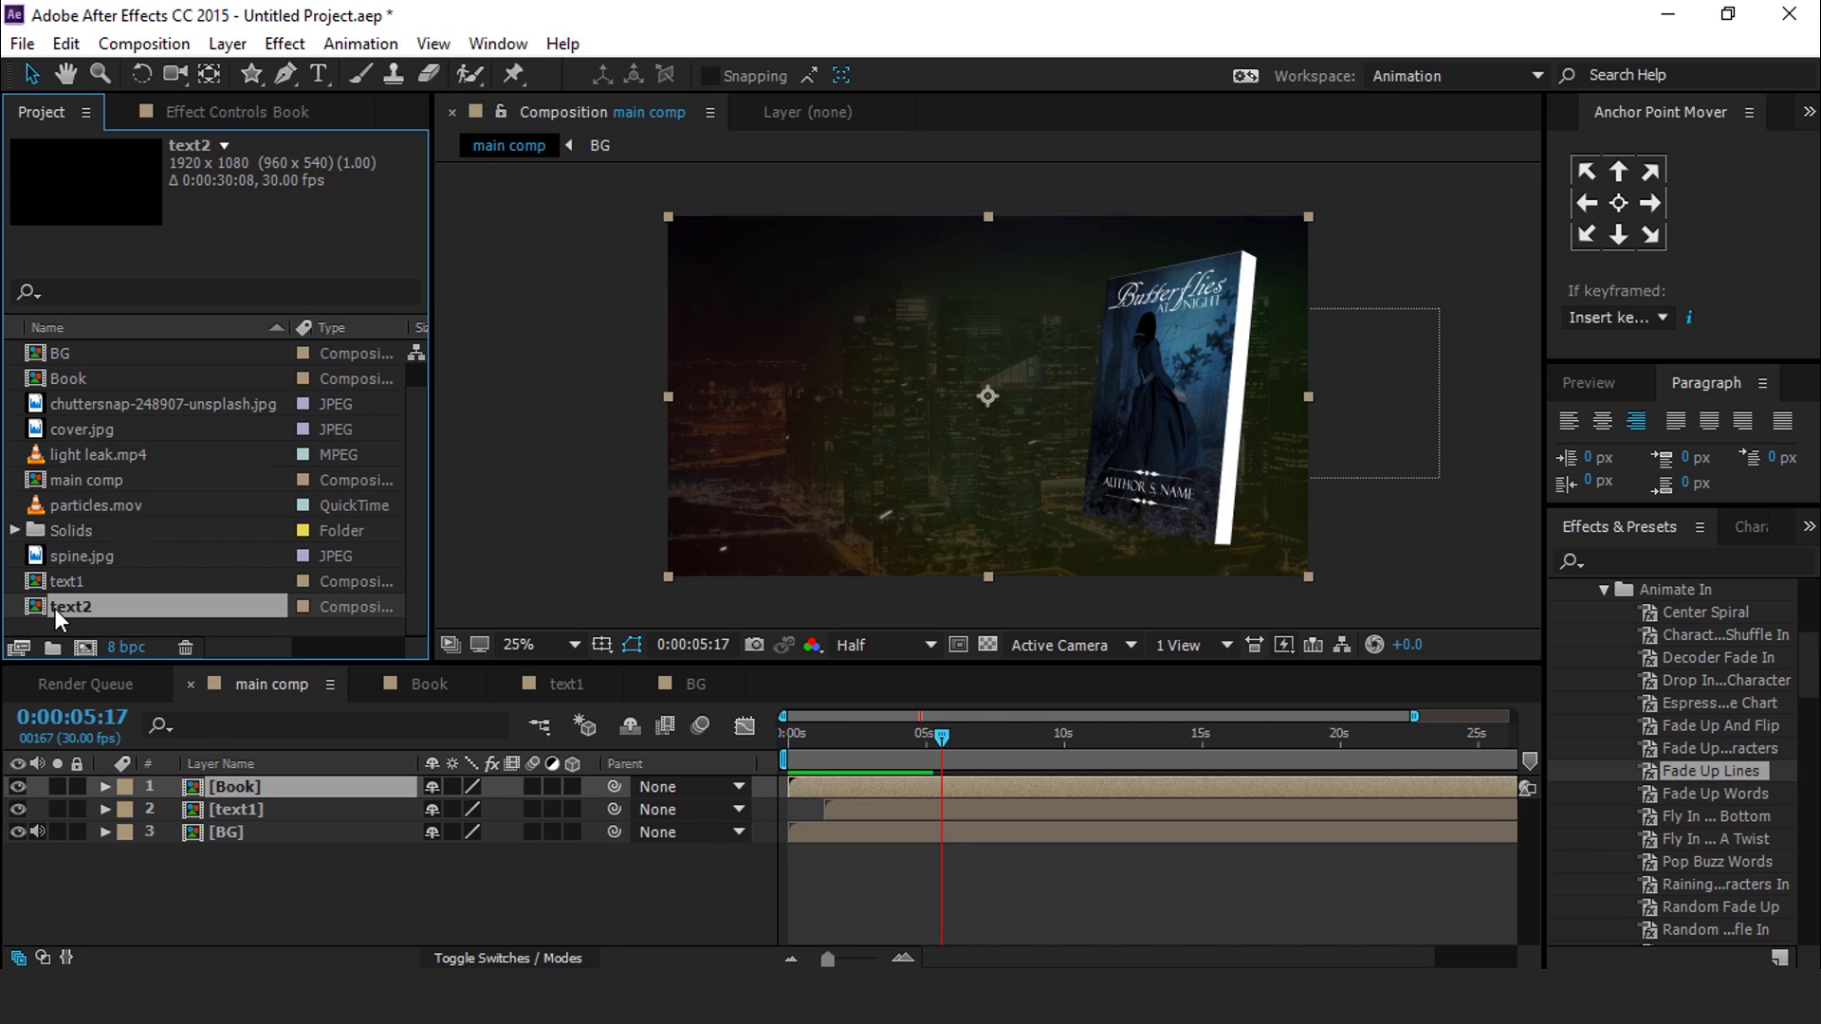
left_click_drag(747, 773, 953, 803)
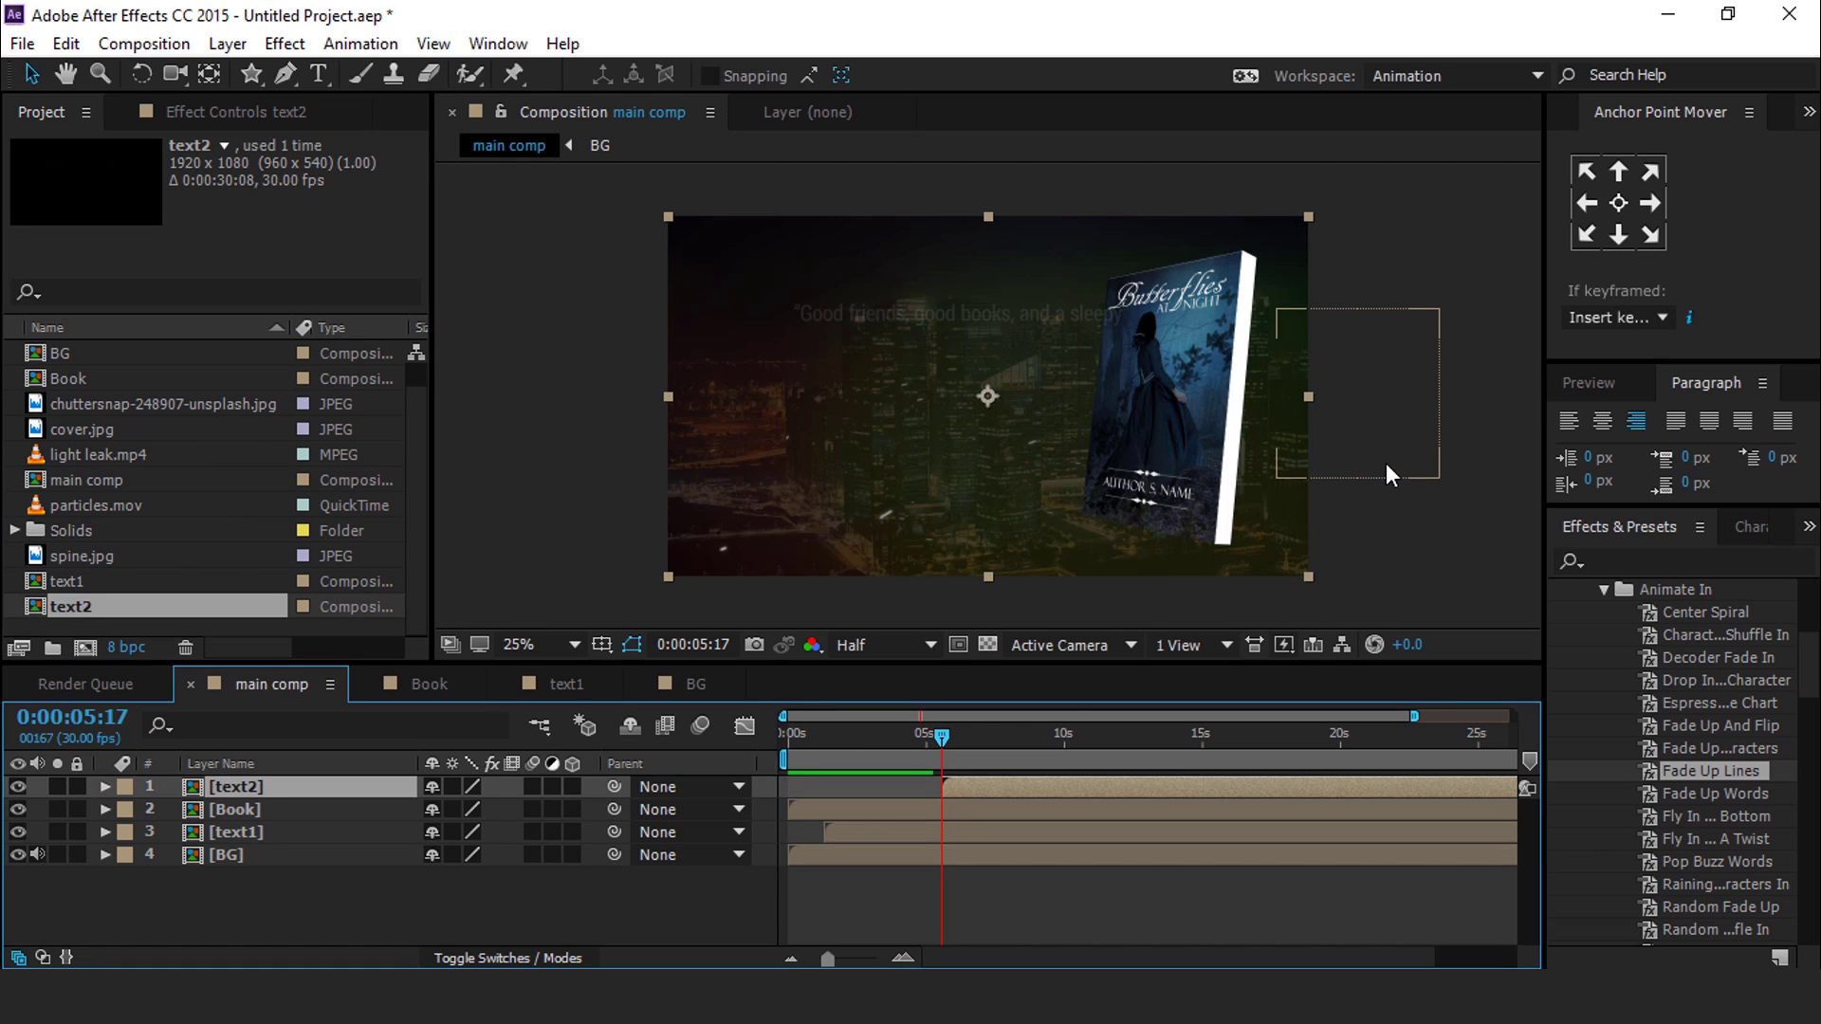
Step: Move the copied quote to the left of the book and start its layer shortly before the 5-second mark, checking the timing in previews
left_click_drag(946, 732, 1282, 736)
left_click_drag(1069, 438, 974, 434)
left_click(913, 738)
key("space")
left_click_drag(880, 738, 946, 786)
left_click(883, 736)
key("space")
left_click(896, 736)
key("space")
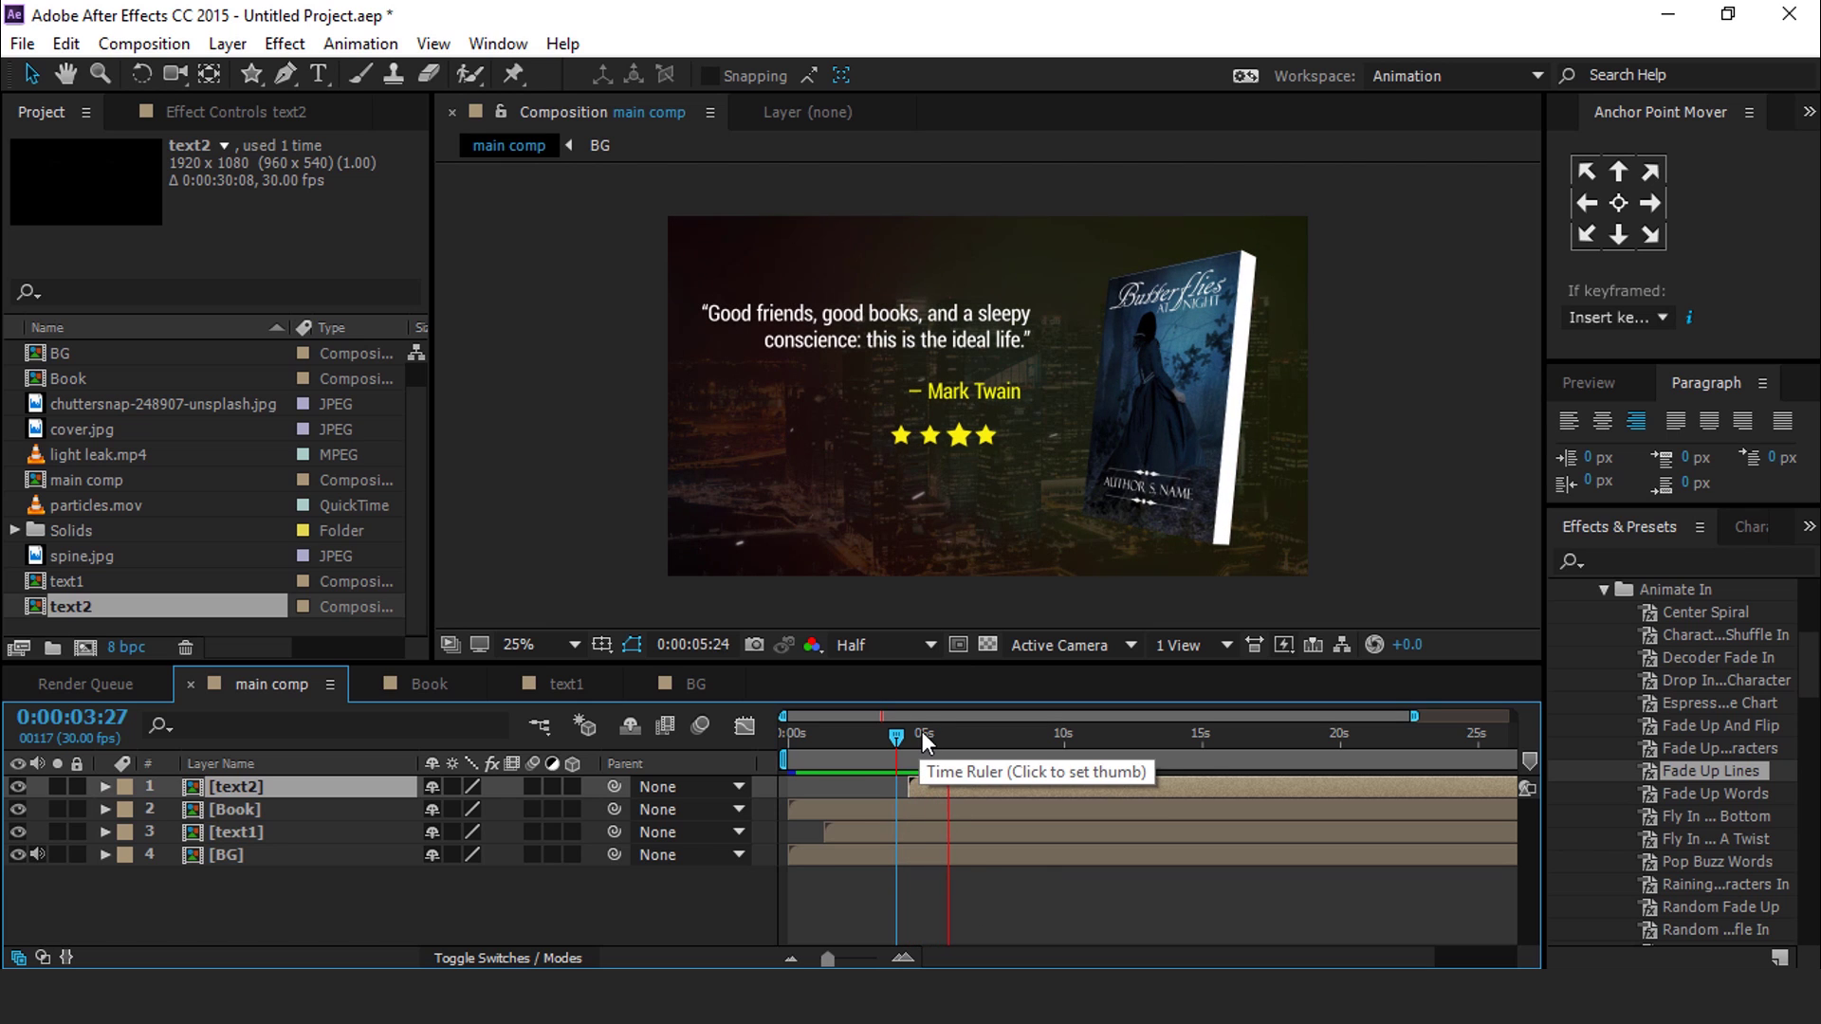
left_click_drag(921, 736, 966, 747)
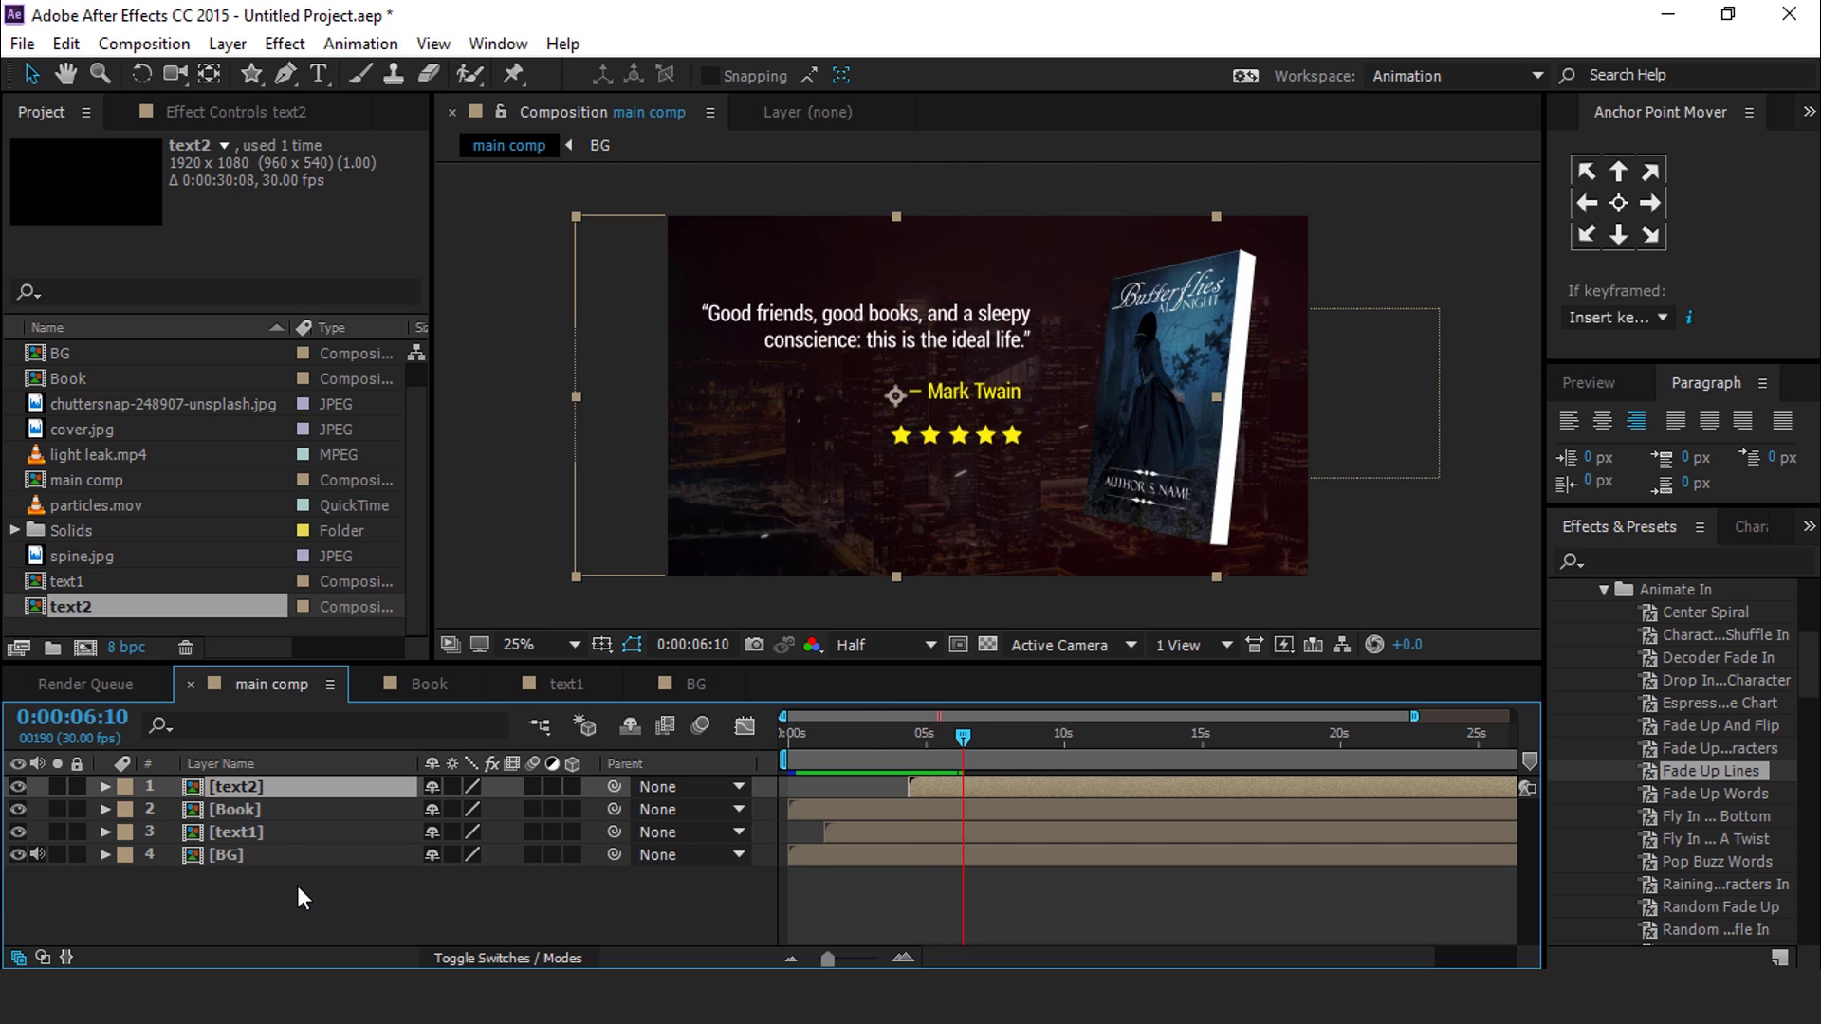
Step: Apply VC Reflect to the Back.jpg layer in the Book composition, with Opacity 58% and Reflection Distance 17%
left_click(304, 895)
left_click(246, 811)
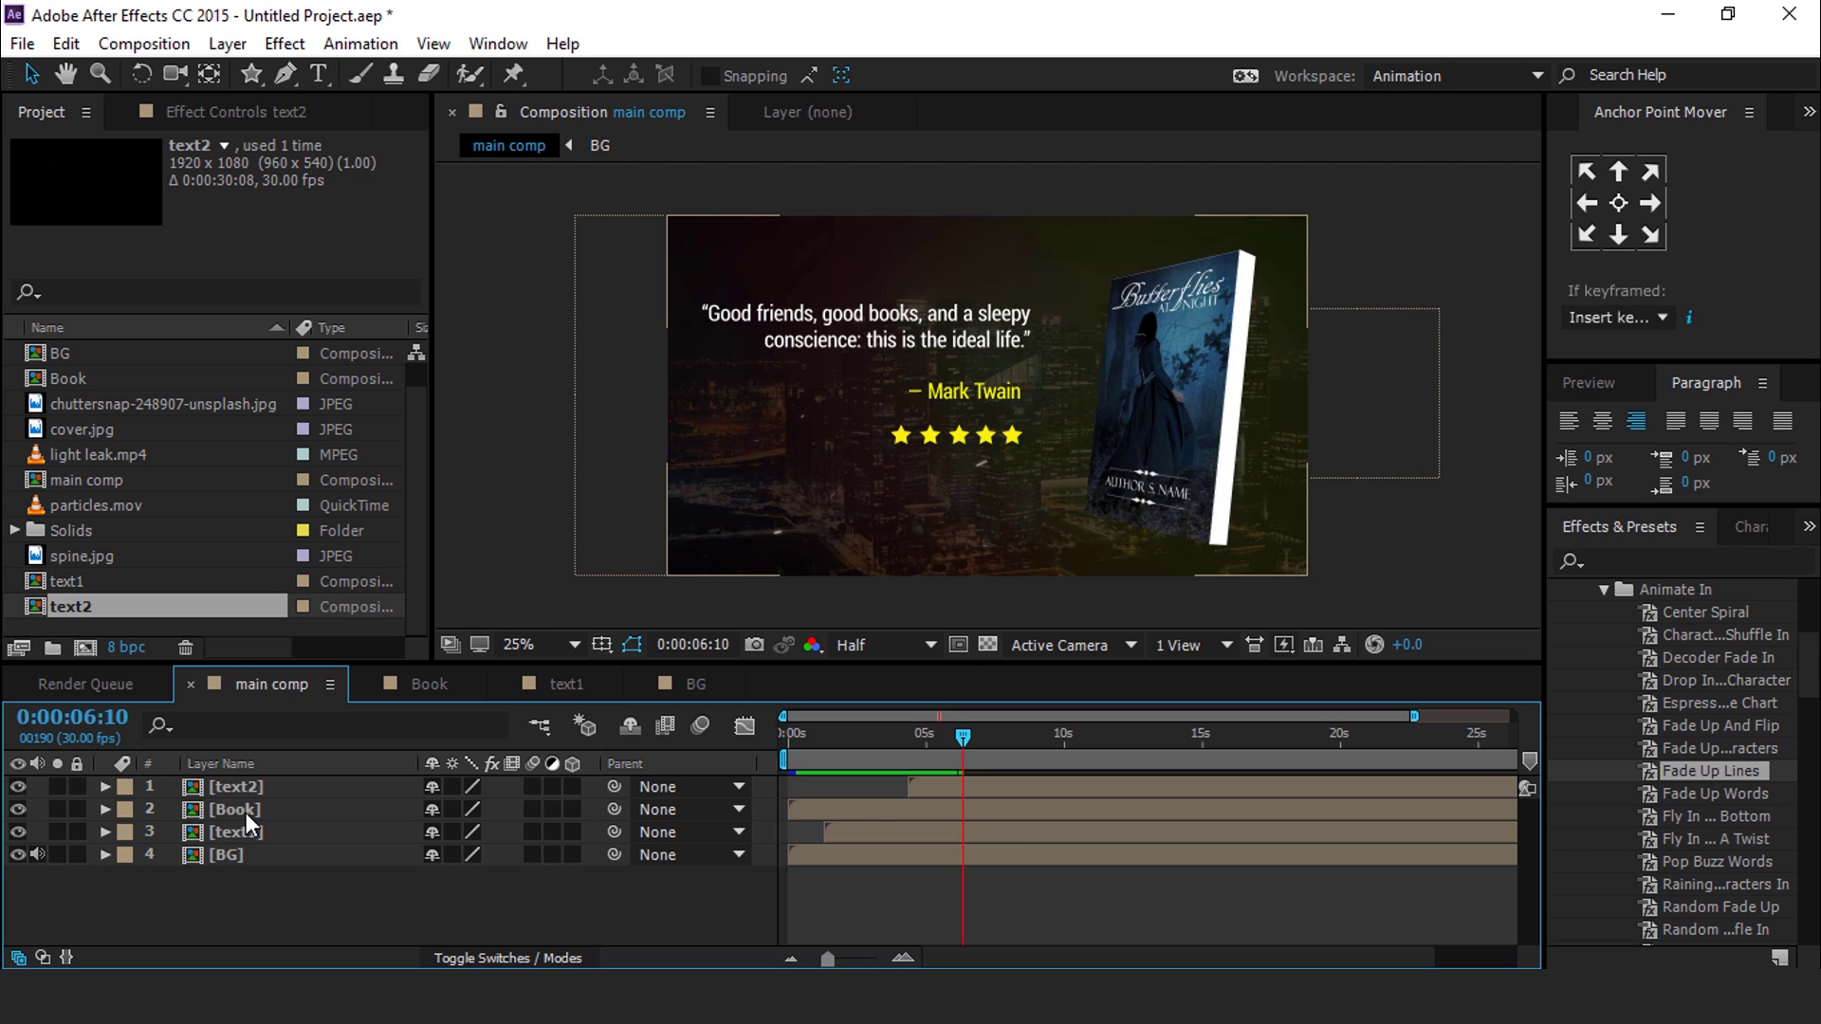
left_click(421, 690)
left_click(103, 787)
left_click(1282, 538)
scroll(246, 905, "down", 1)
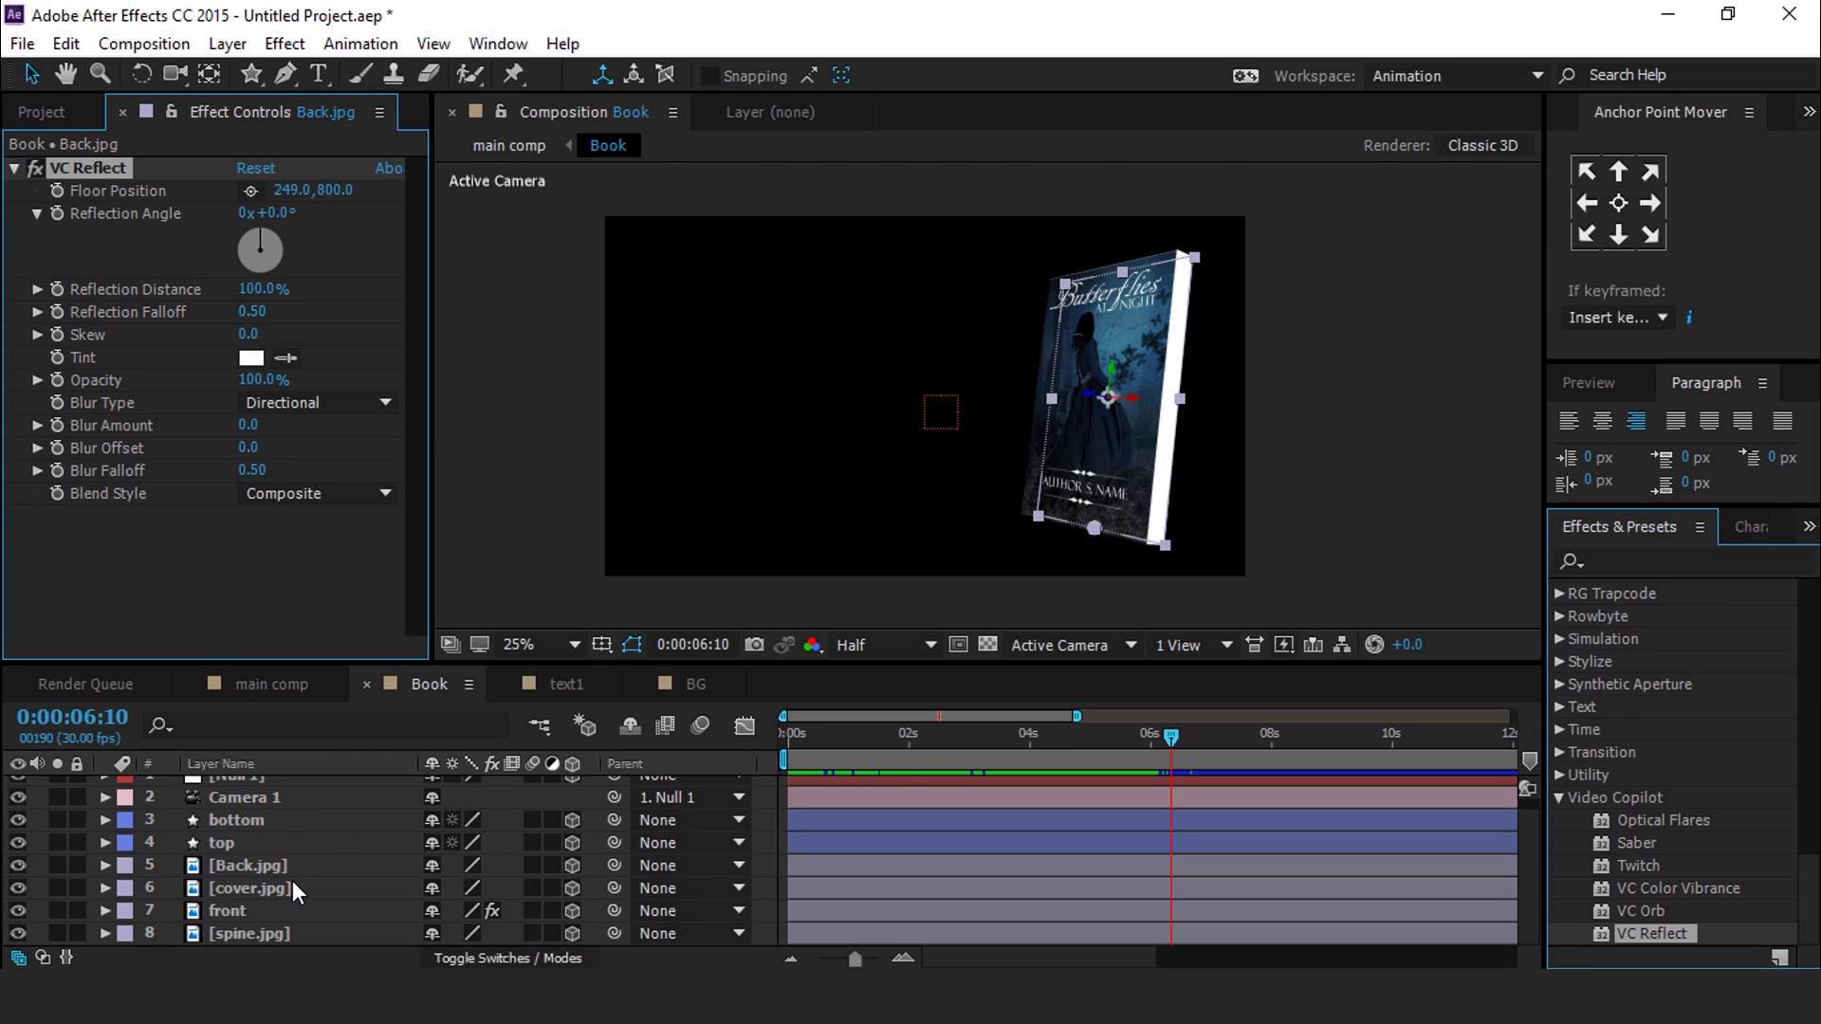
left_click(313, 866)
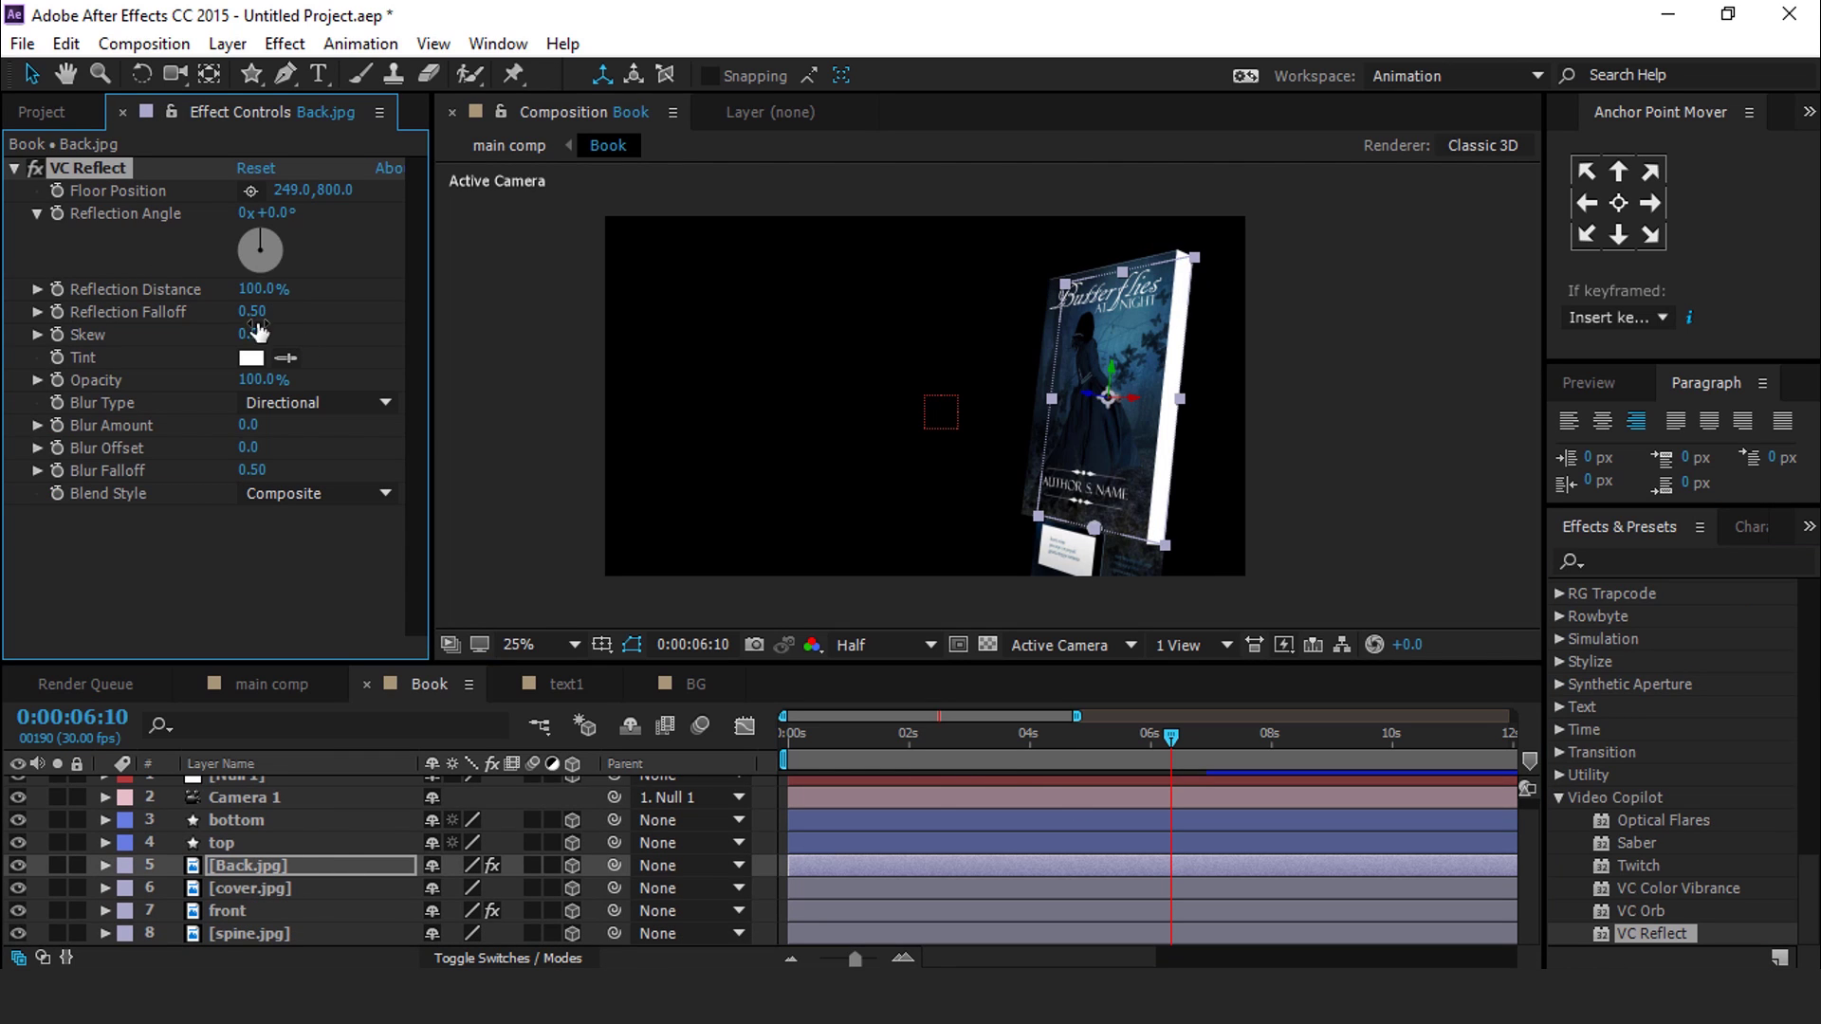
left_click_drag(203, 377, 190, 377)
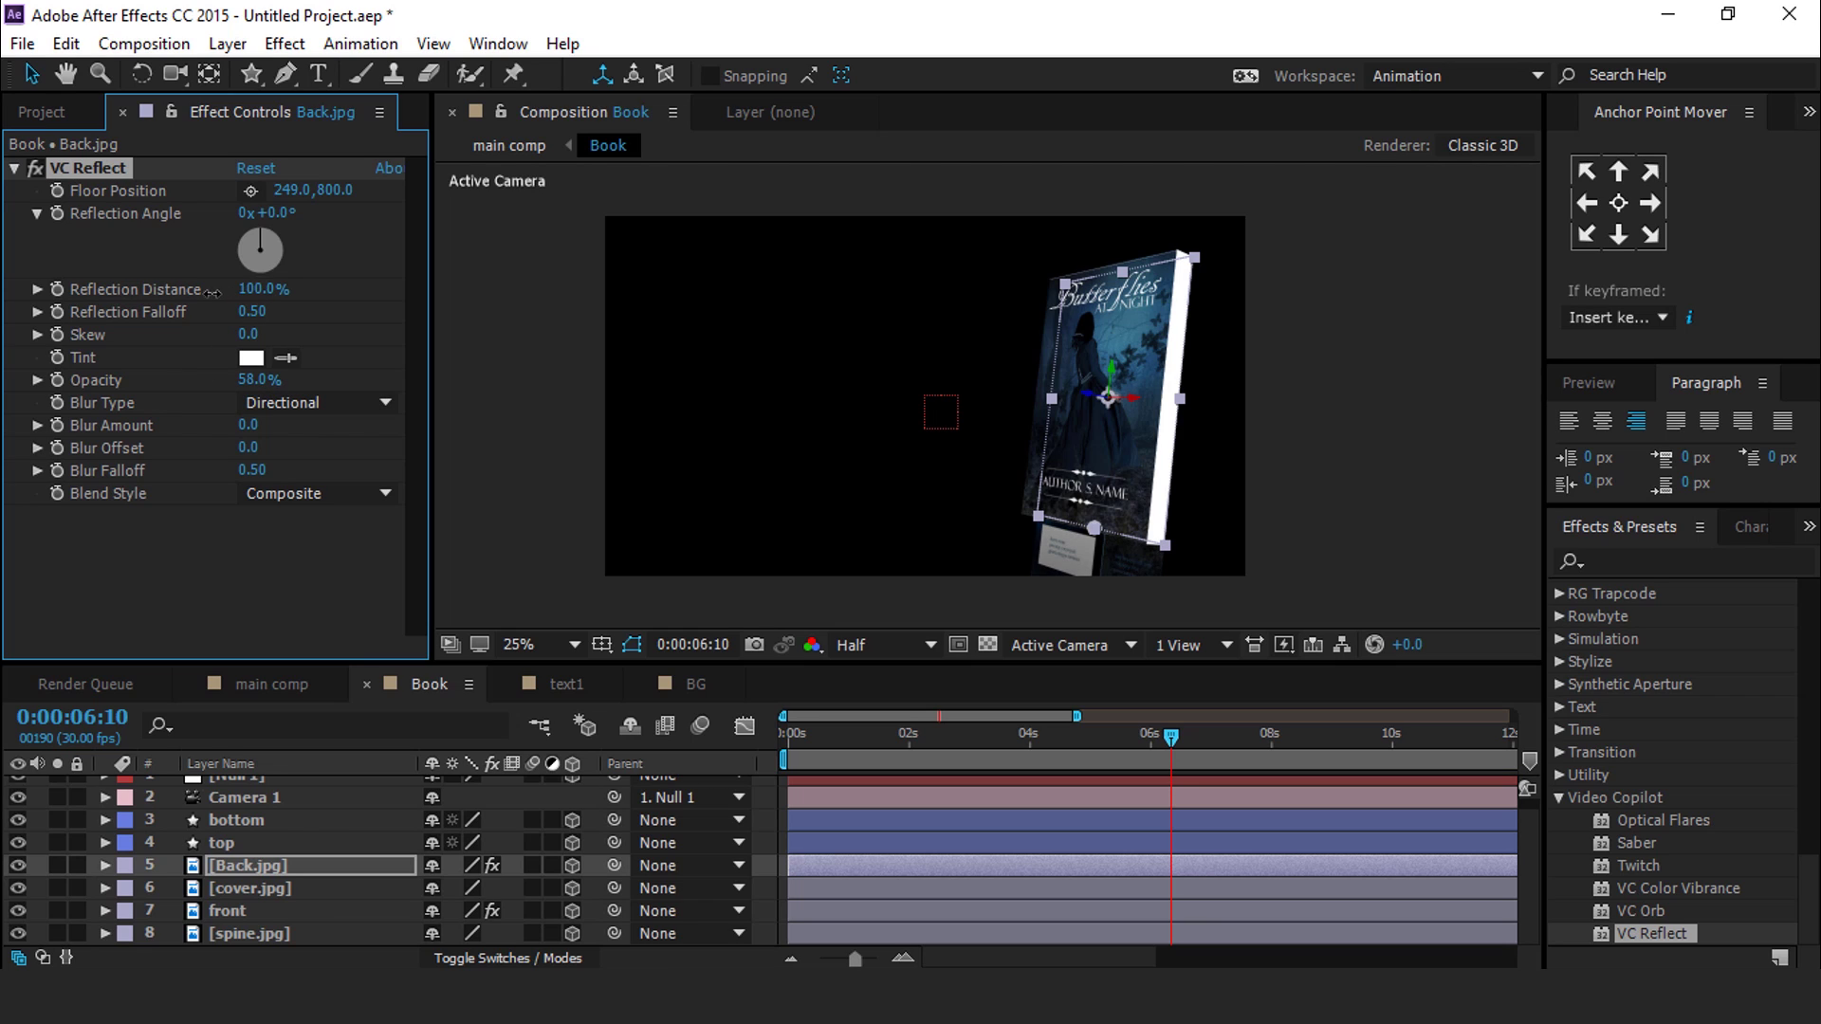
left_click_drag(152, 292, 142, 292)
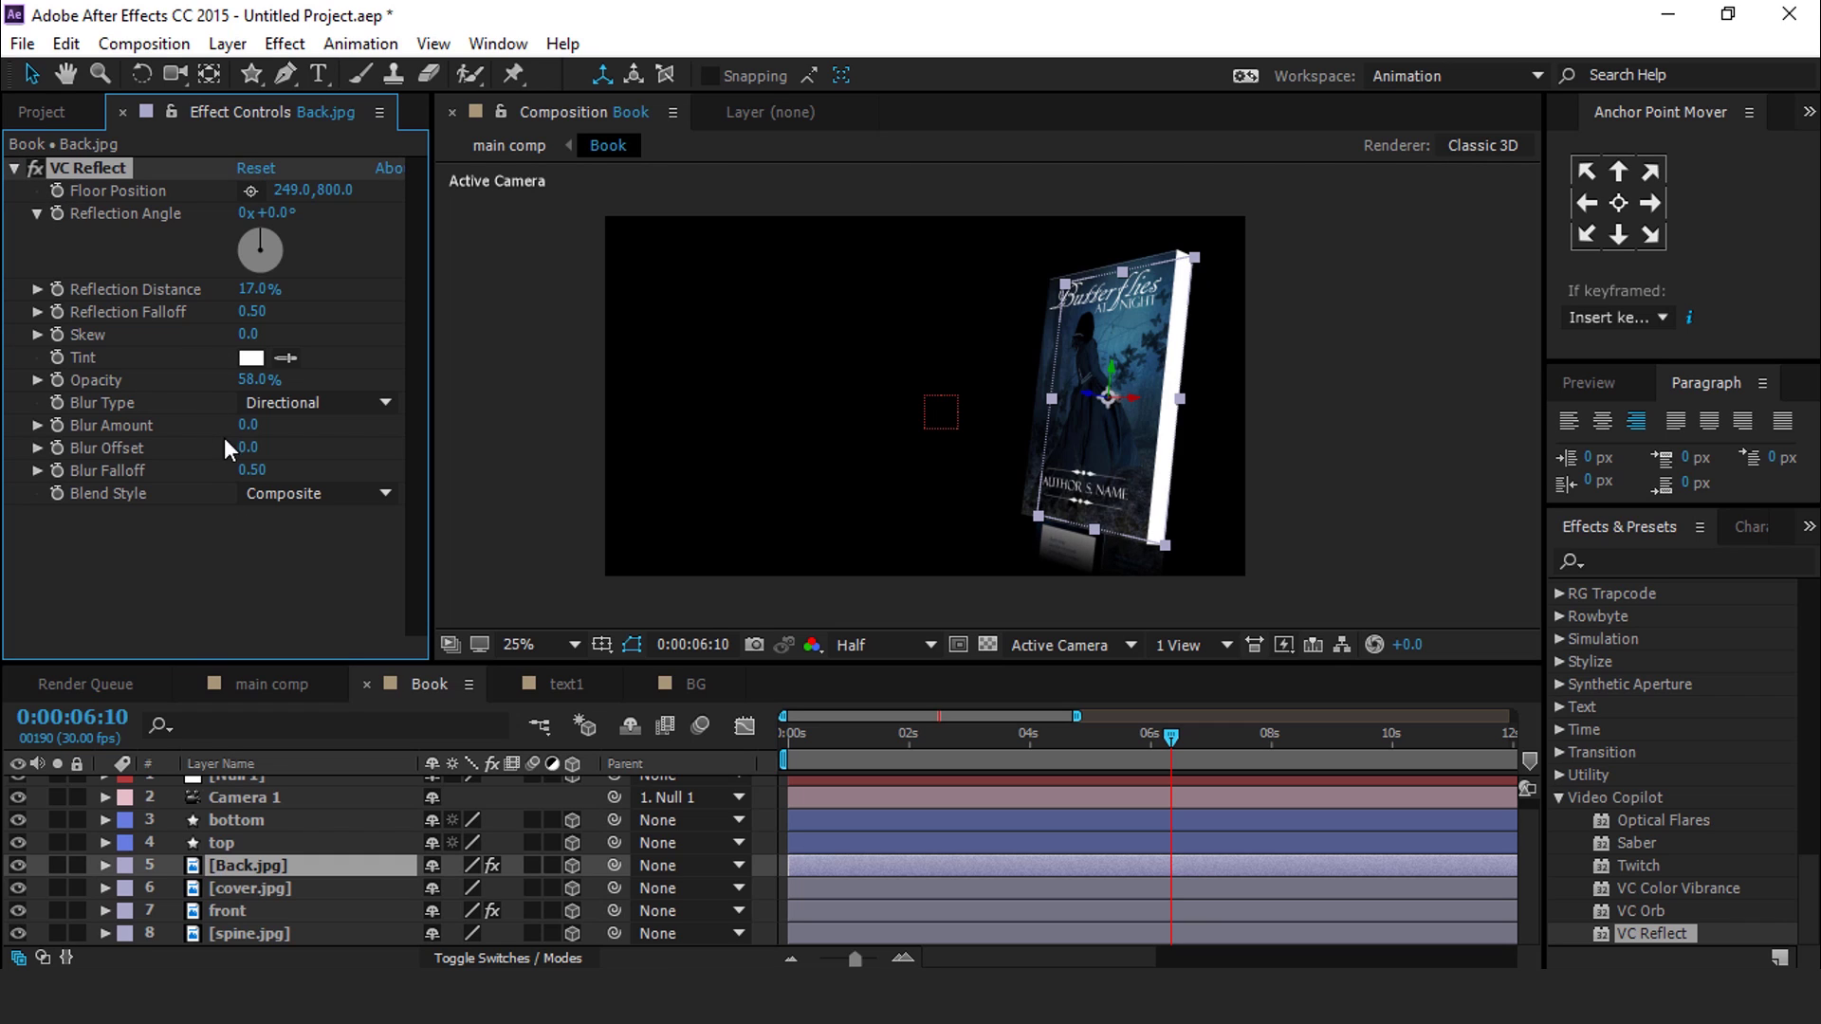
Step: Copy the VC Reflect effect onto the cover.jpg, spine.jpg and front layers, and preview the book's reflection
left_click(243, 888)
key("ctrl+v")
left_click(266, 935)
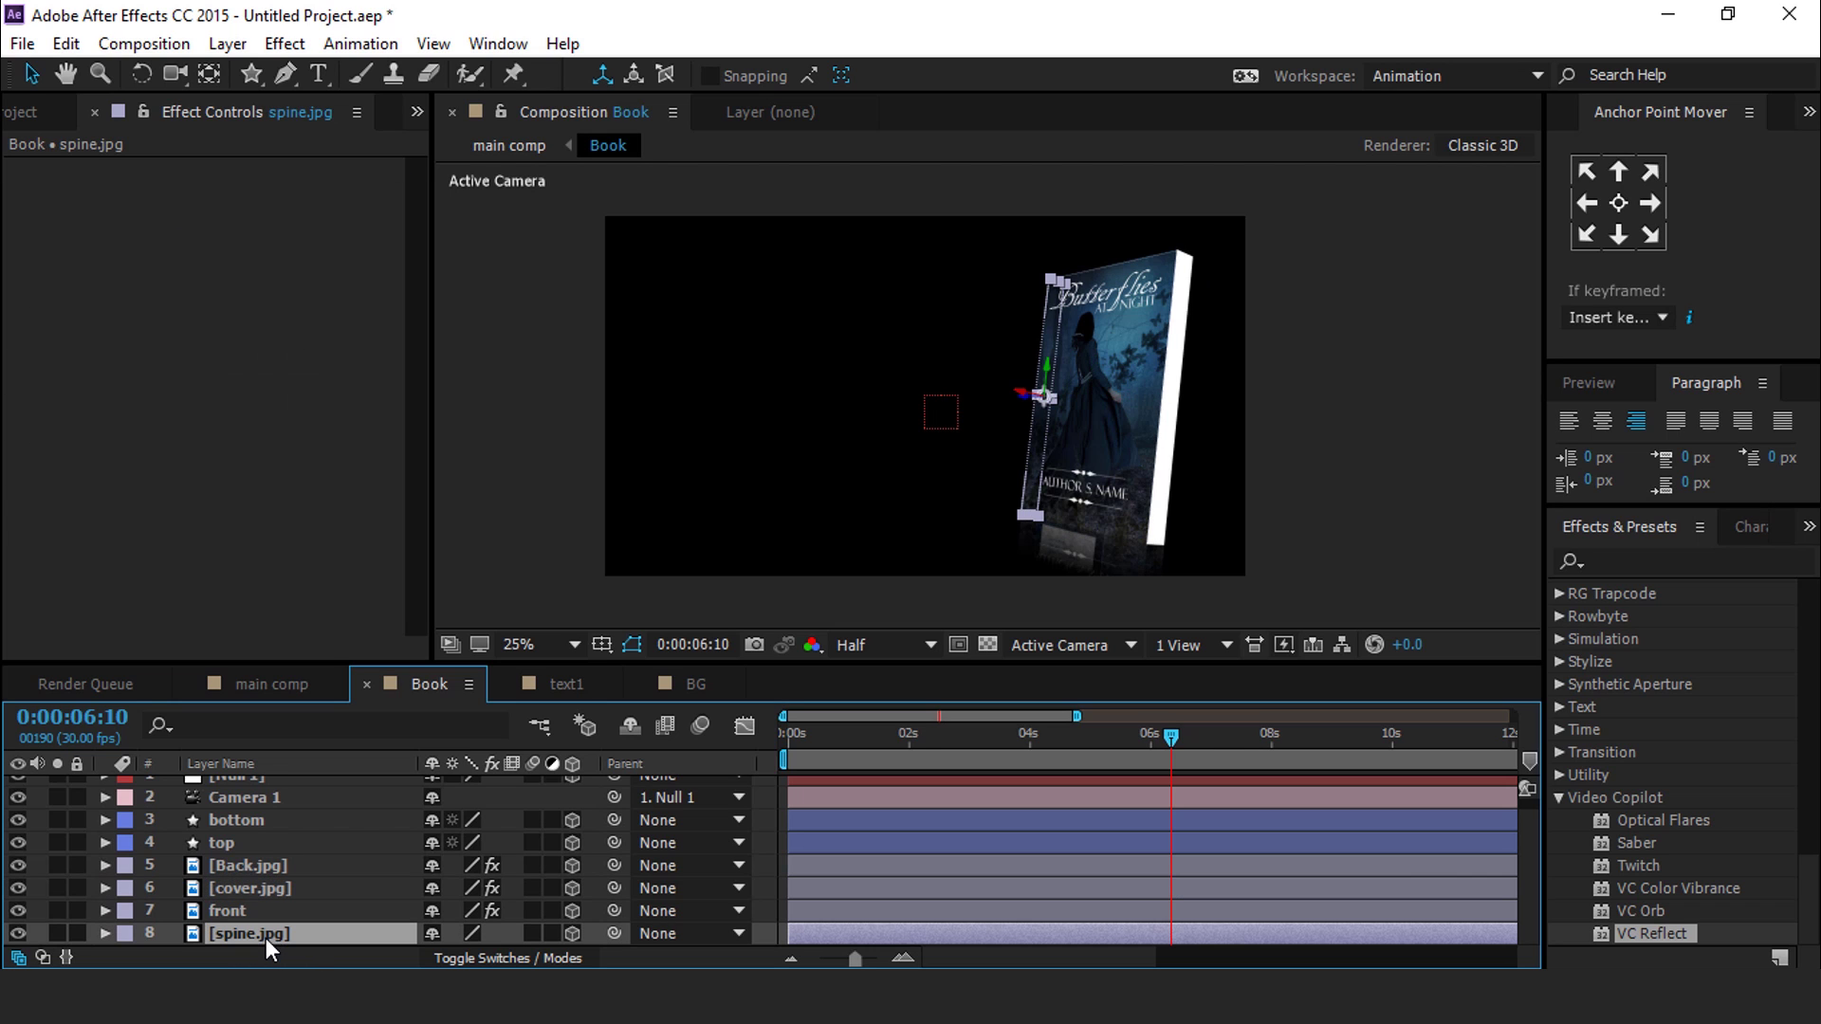
key("ctrl+v")
left_click(266, 910)
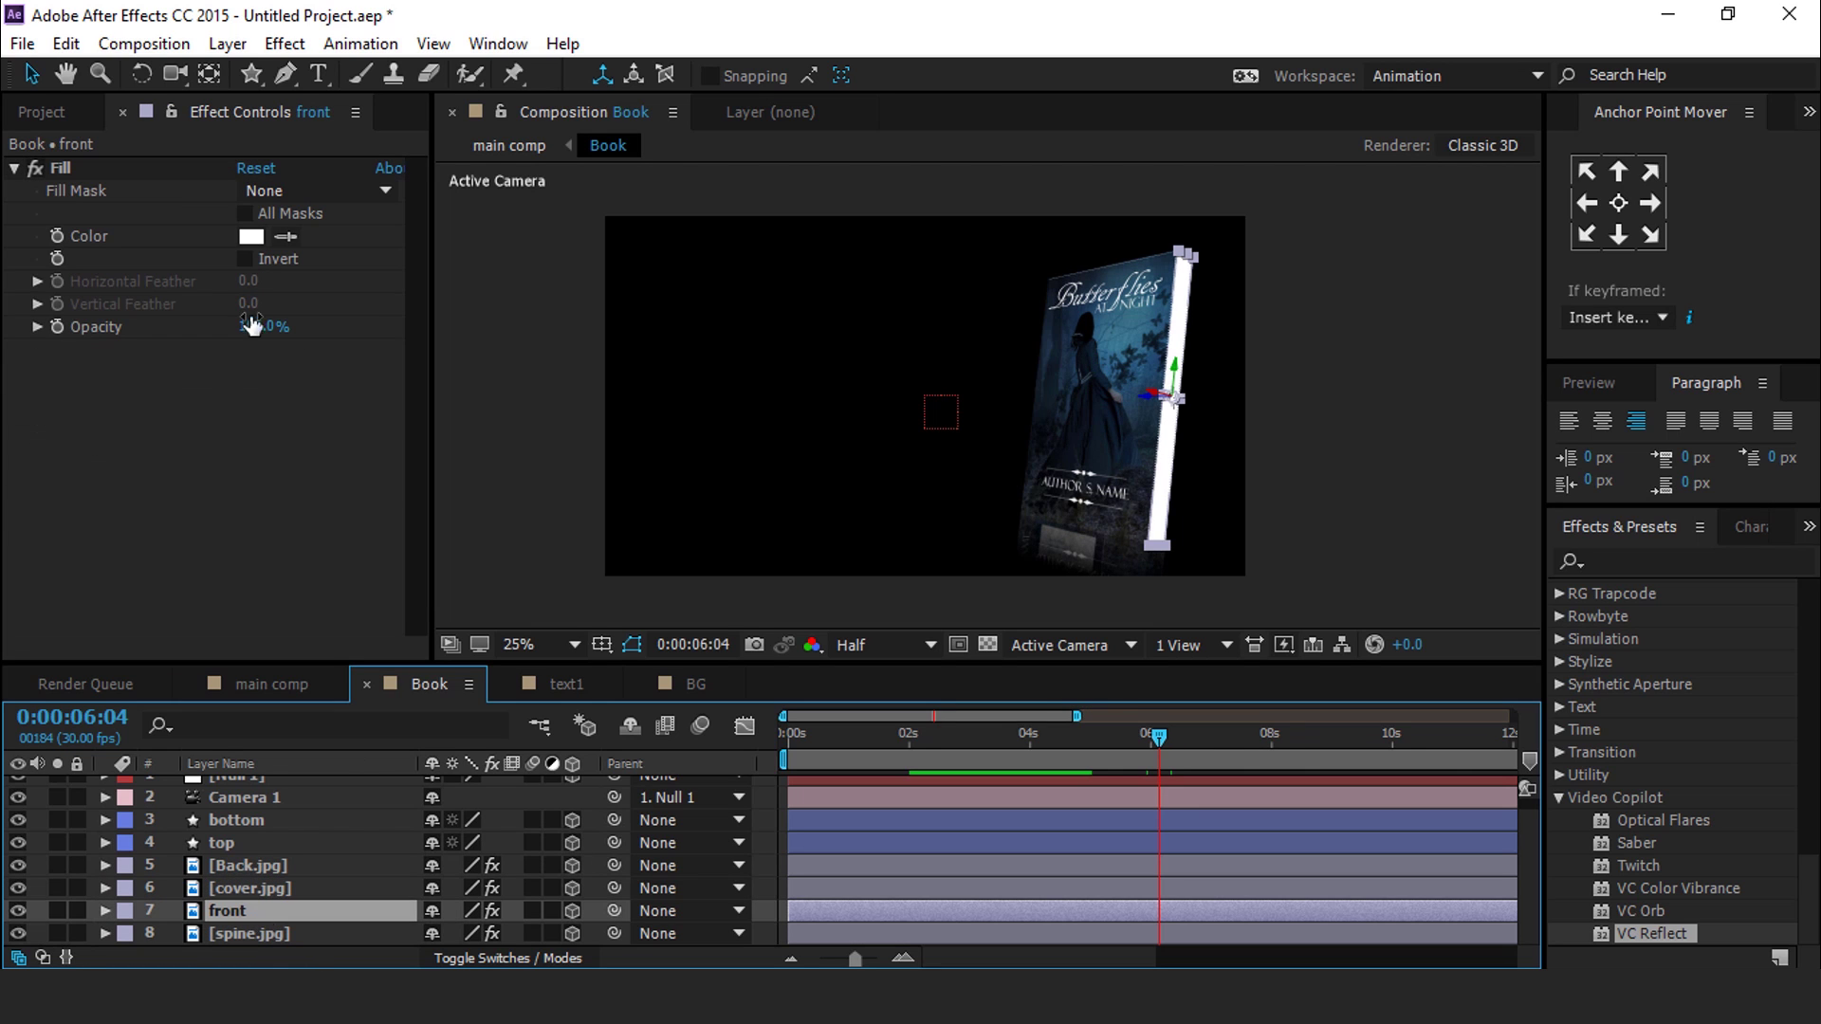
key("ctrl+v")
left_click_drag(1158, 736, 842, 736)
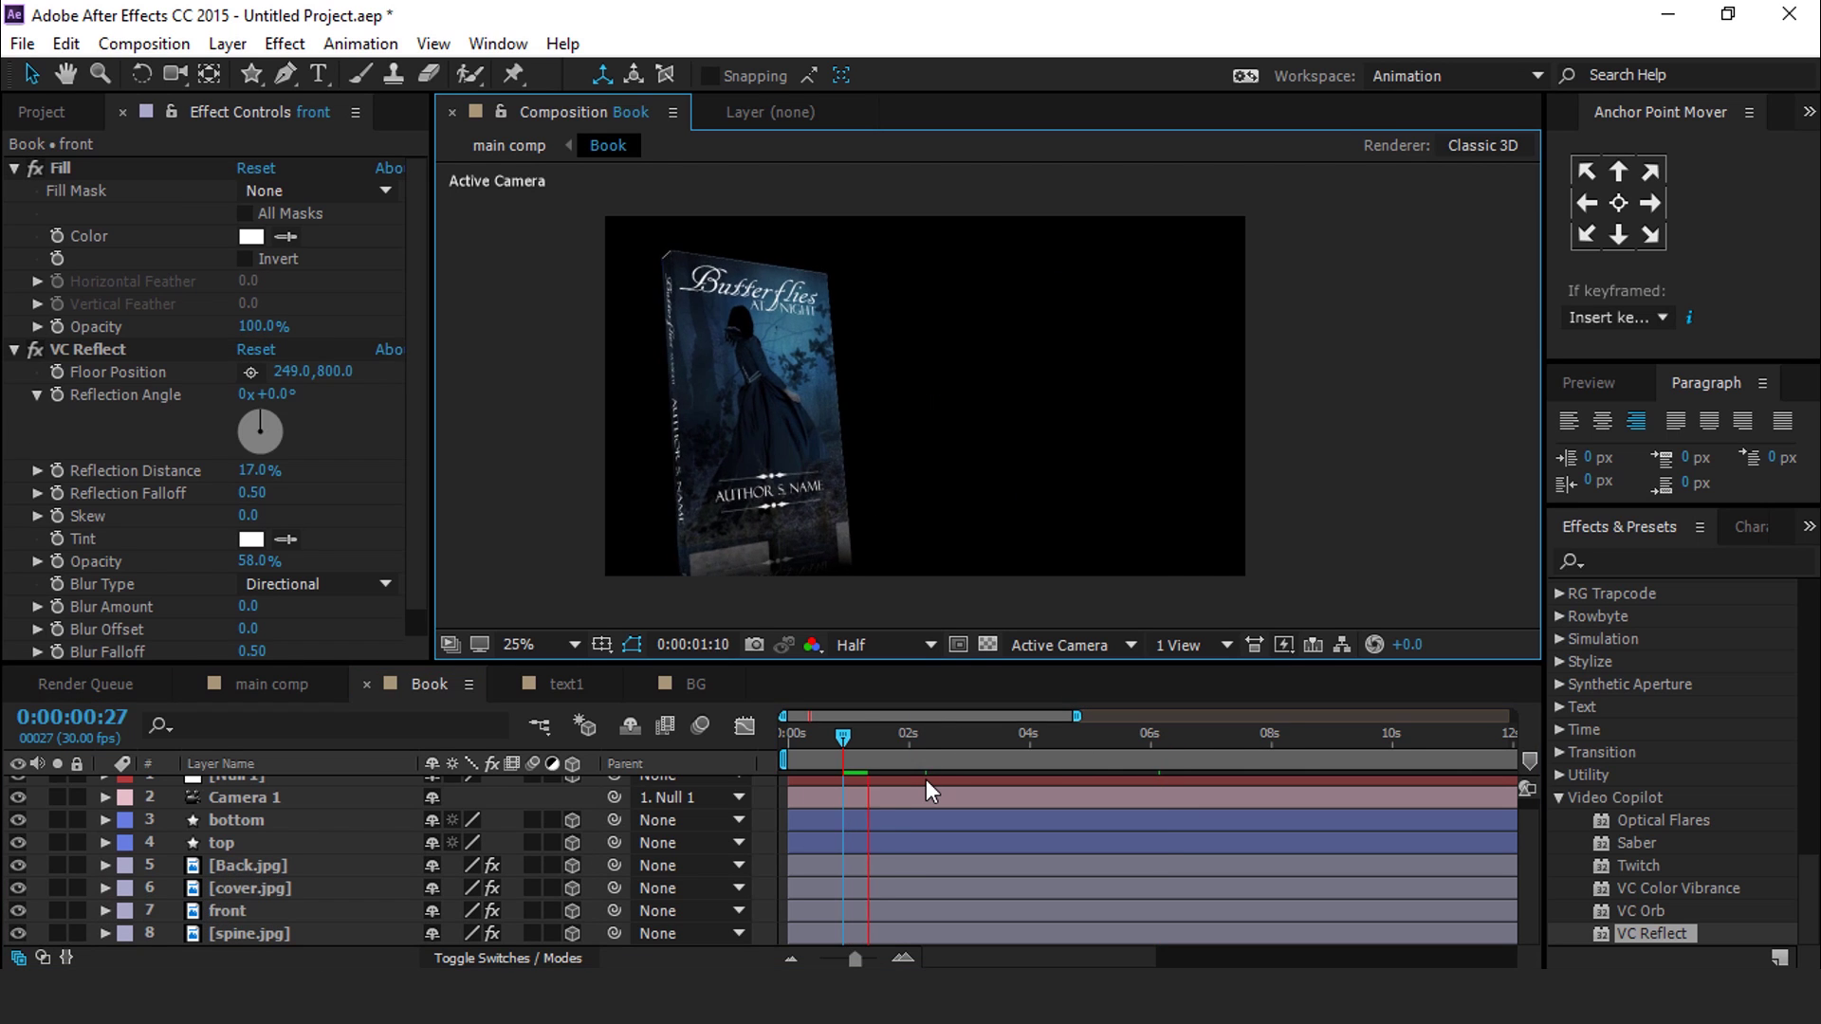
Step: Return to main comp and preview the animation with the reflected book from 0:00:00:00
left_click(270, 684)
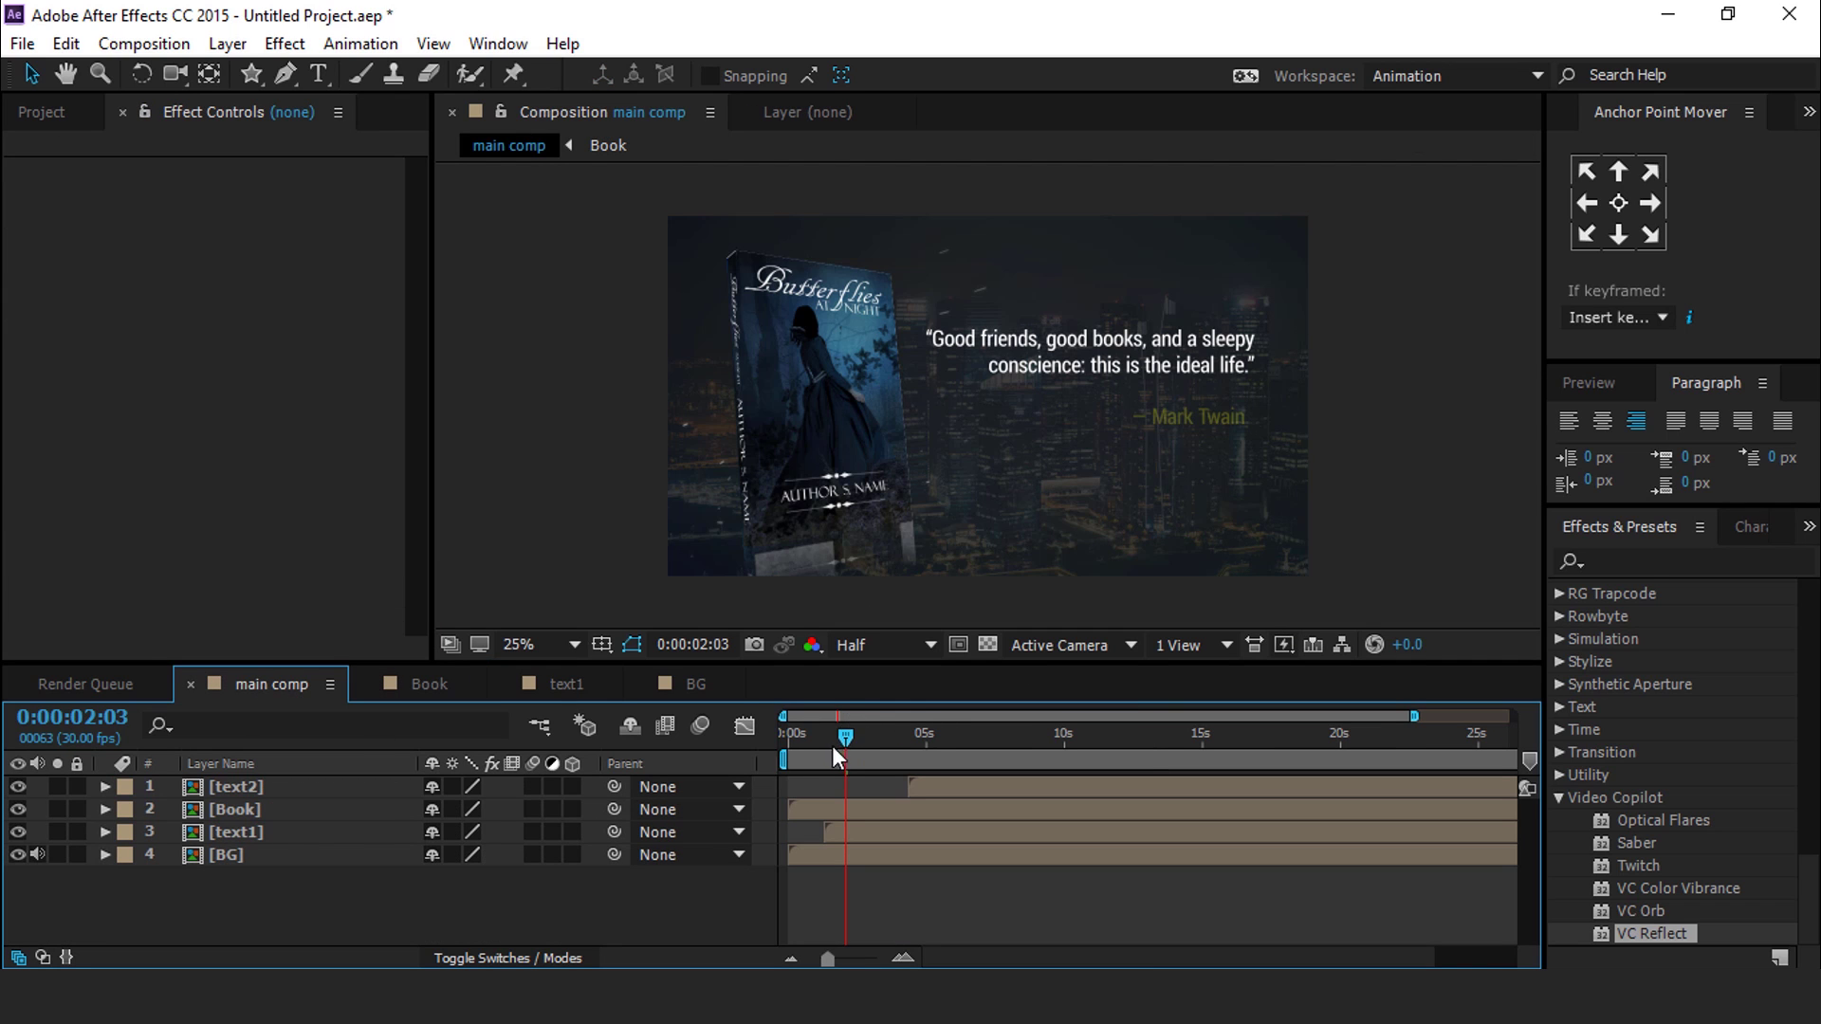
left_click_drag(833, 745, 781, 759)
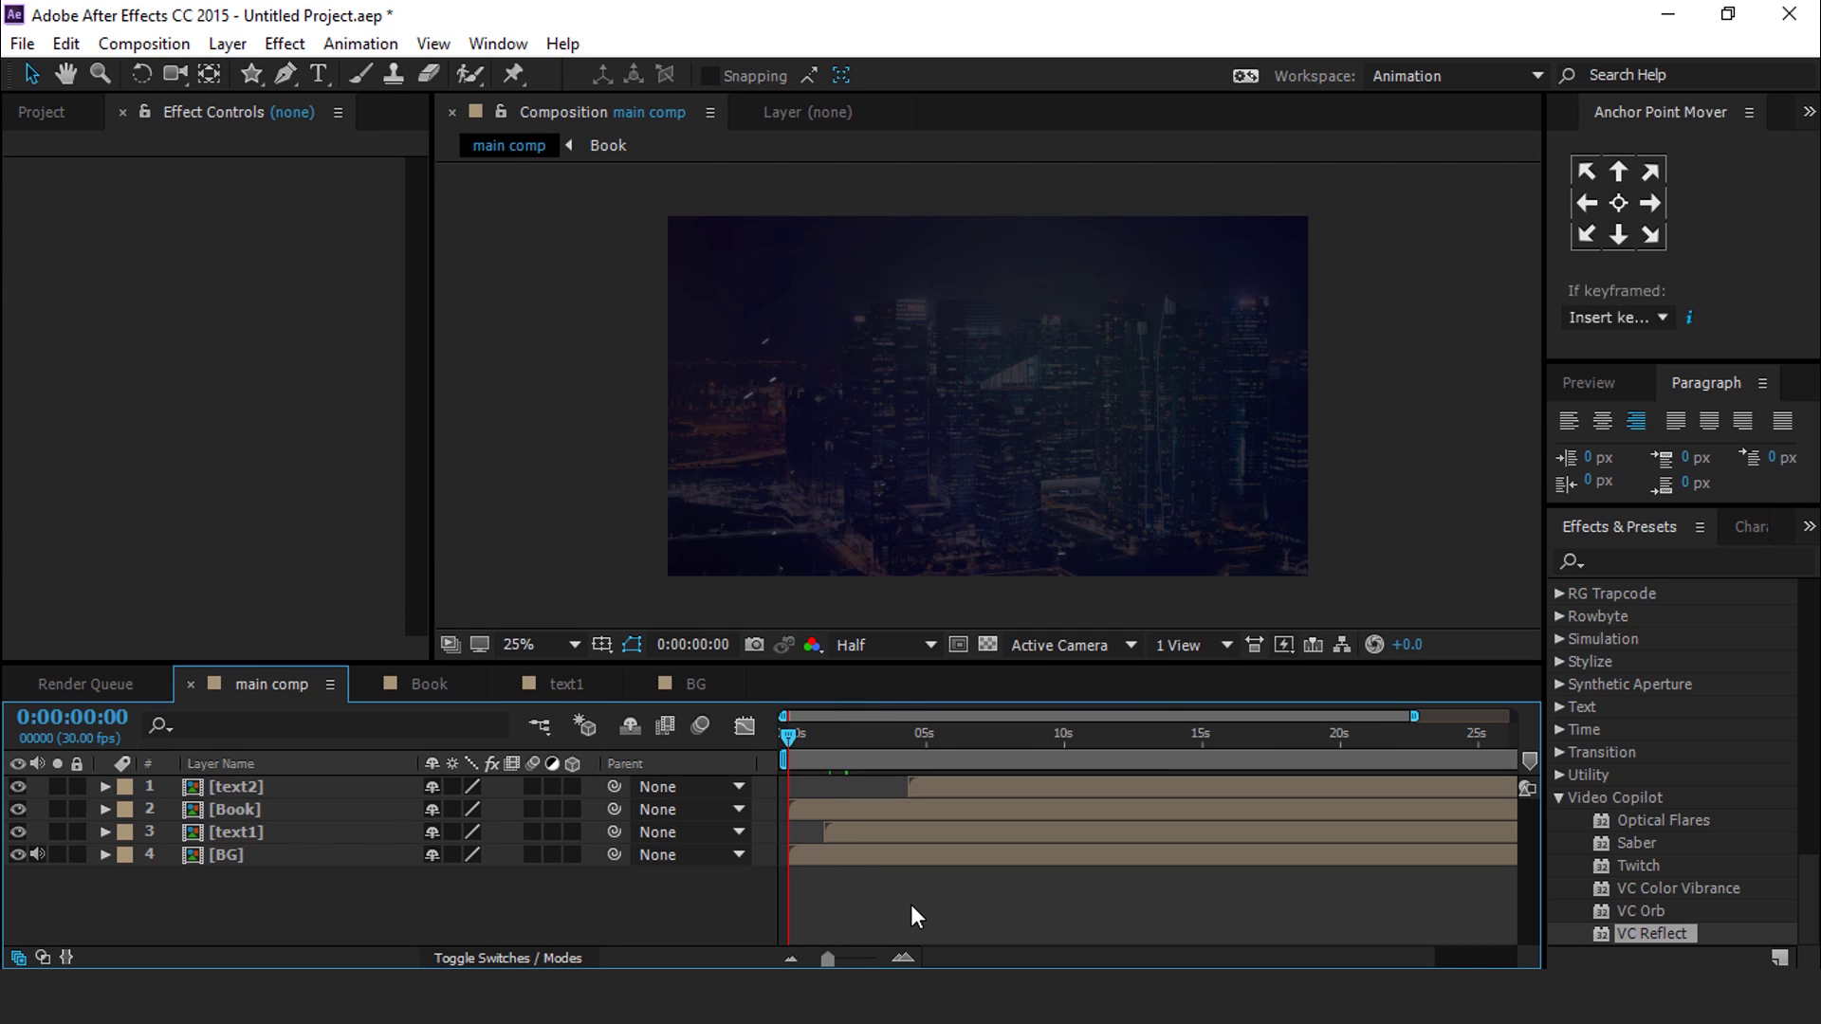
key("space")
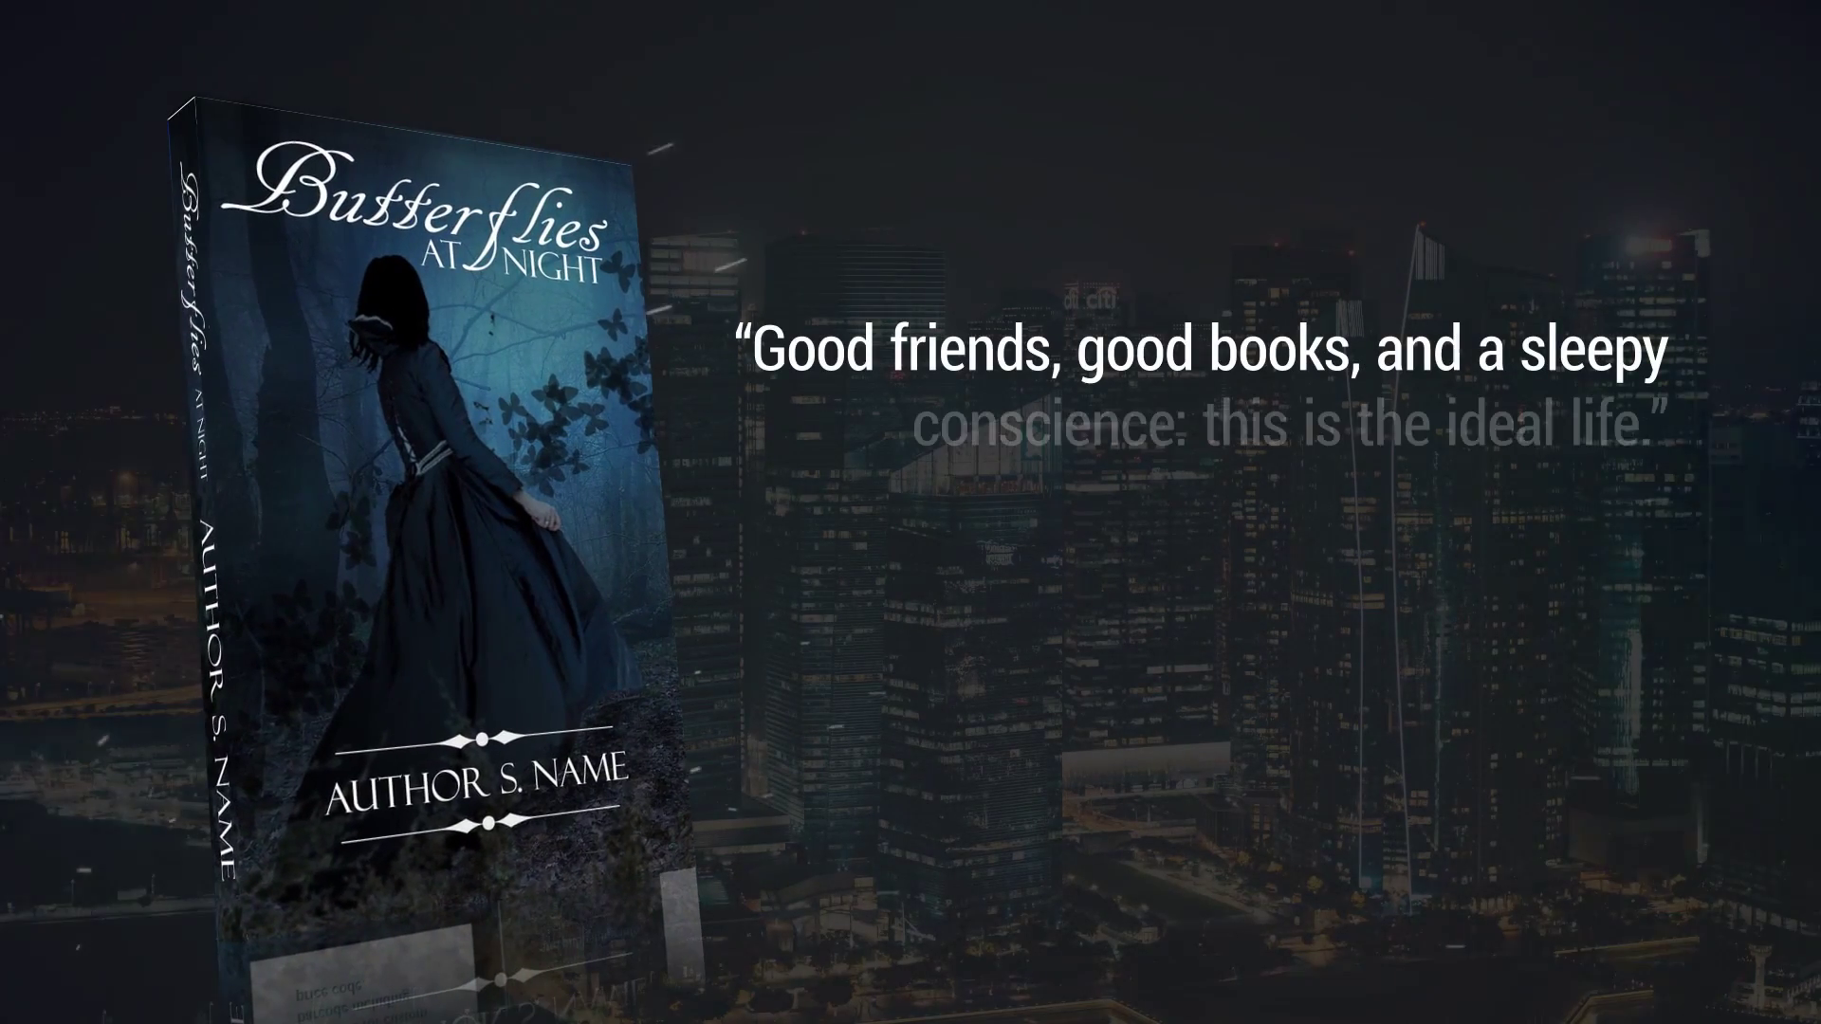